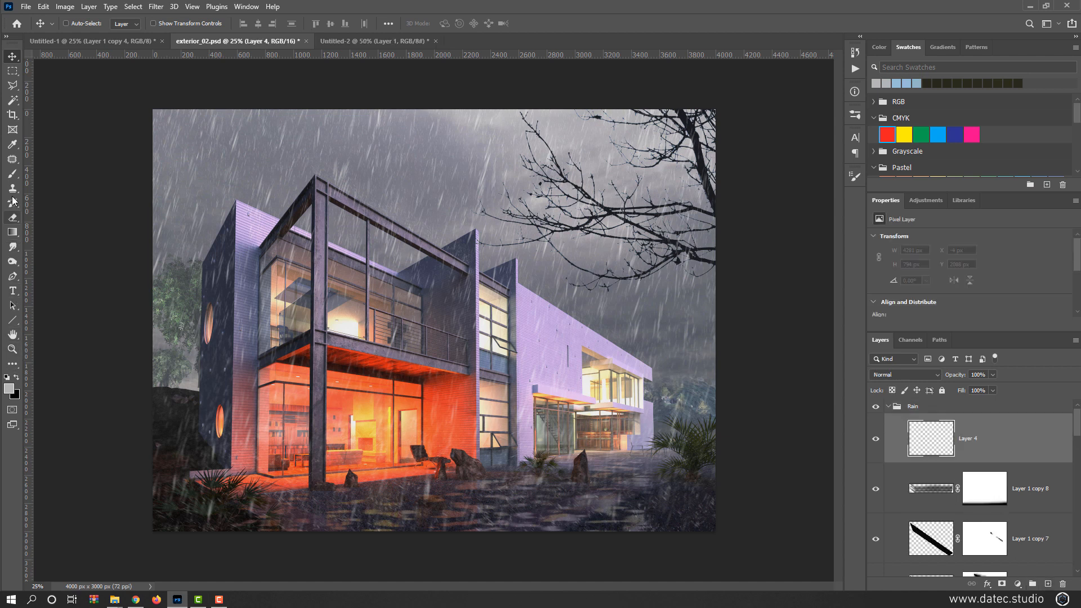
# Step: Search the brush presets for "gra", clear the search and return to the Move tool
pyautogui.click(13, 174)
pyautogui.rightClick(330, 303)
pyautogui.scroll(-3, 610, 418)
pyautogui.moveTo(666, 393); pyautogui.dragTo(661, 523)
pyautogui.click(375, 280)
pyautogui.write('gra')
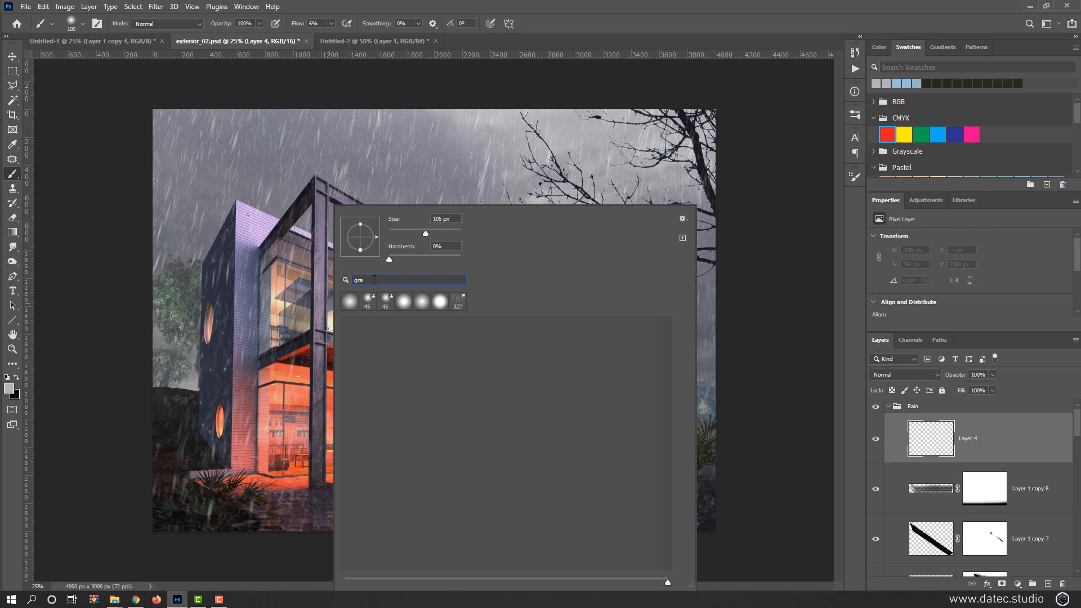
pyautogui.press('BackSpace')
pyautogui.press('BackSpace')
pyautogui.press('BackSpace')
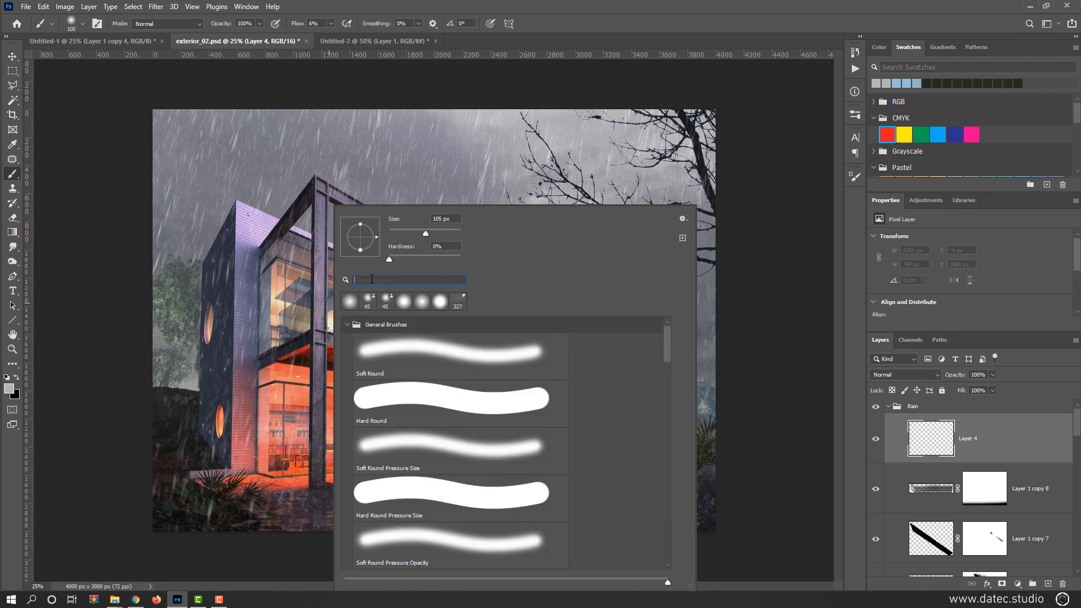
pyautogui.press('v')
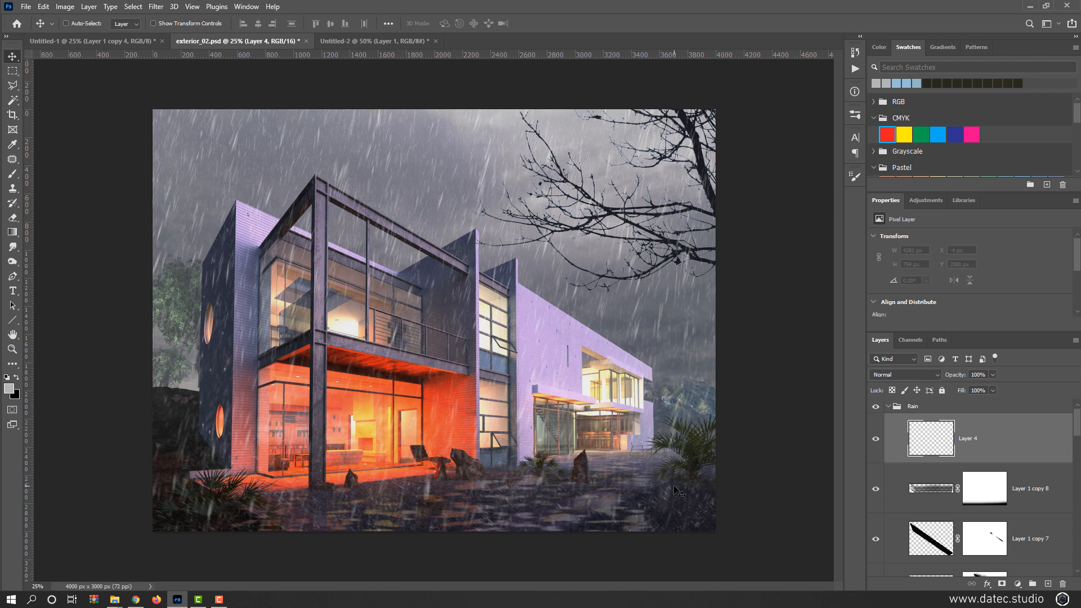
# Step: Save the document, show only the original Background layer and examine the ground in front of the house
pyautogui.hotkey('ctrl', 's')
pyautogui.scroll(-5, 985, 507)
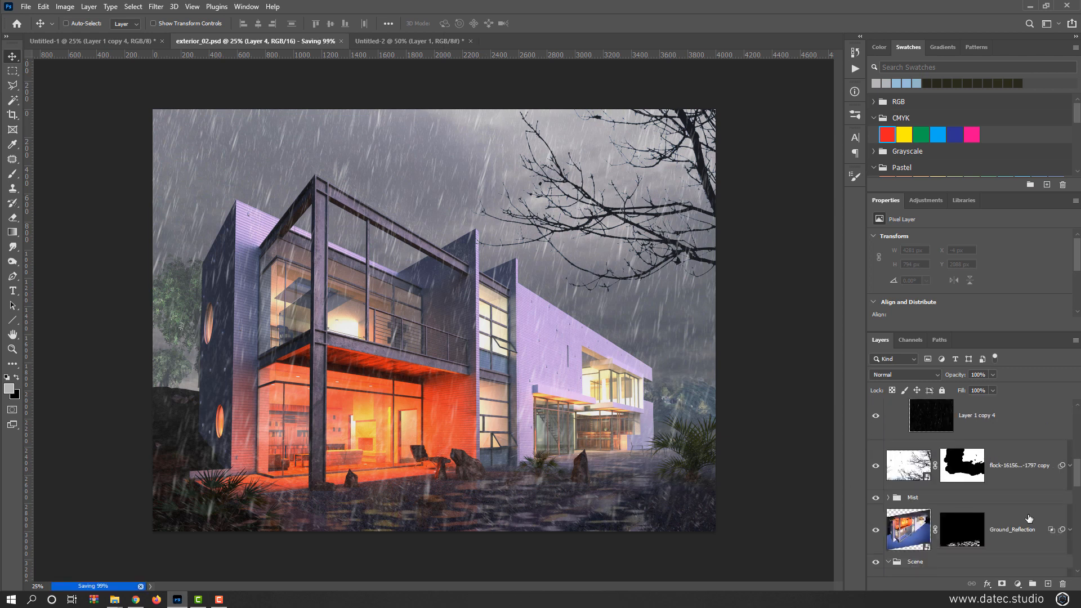
pyautogui.moveTo(1076, 482); pyautogui.dragTo(1072, 562)
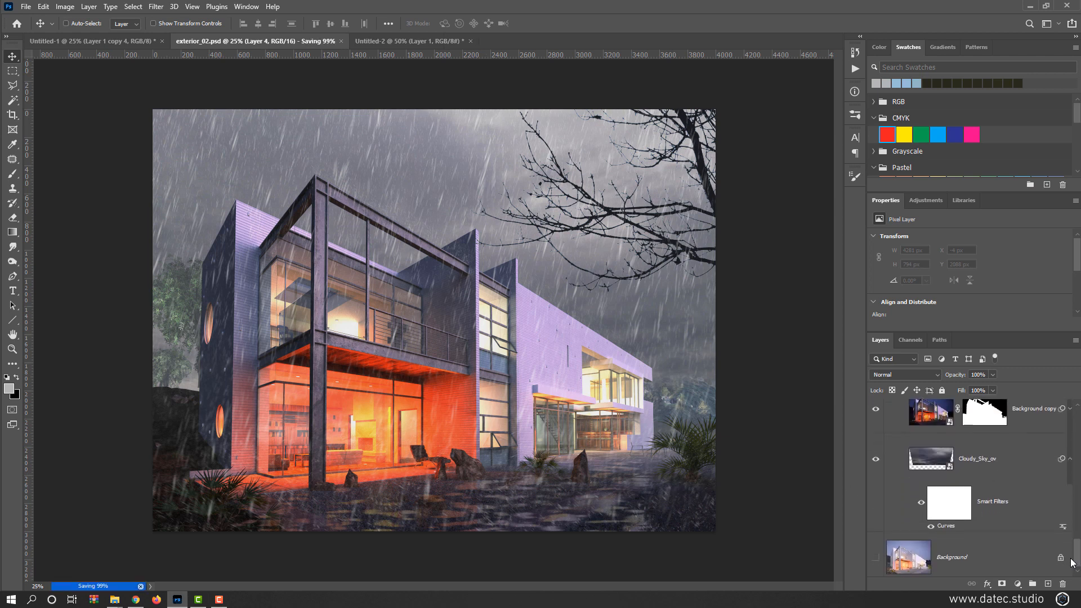
pyautogui.keyDown('alt'); pyautogui.click(876, 559); pyautogui.keyUp('alt')
pyautogui.scroll(1, 436, 500)
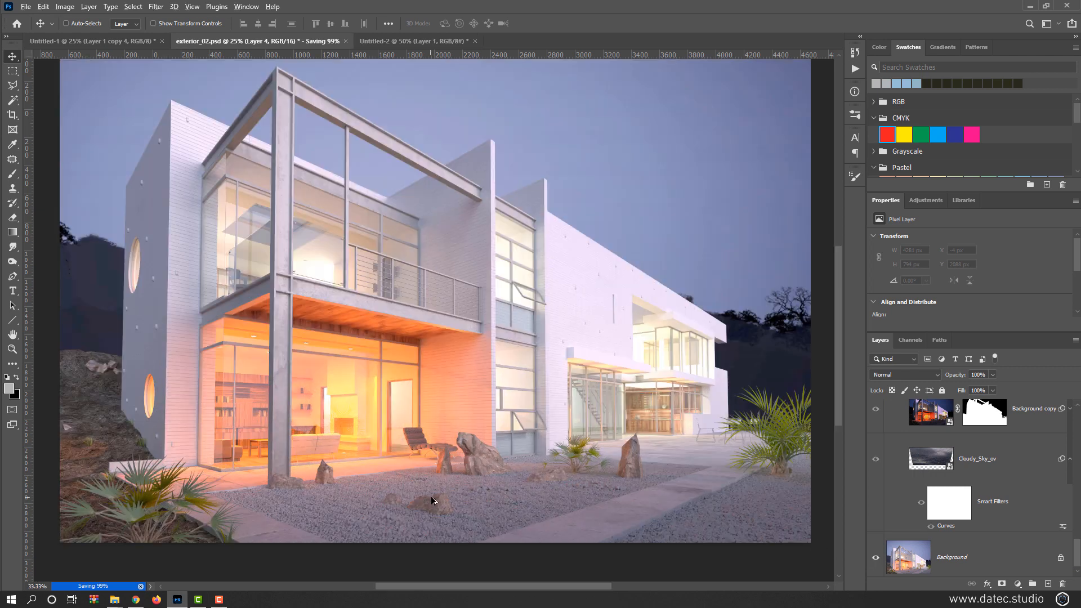
pyautogui.moveTo(467, 489); pyautogui.dragTo(443, 398)
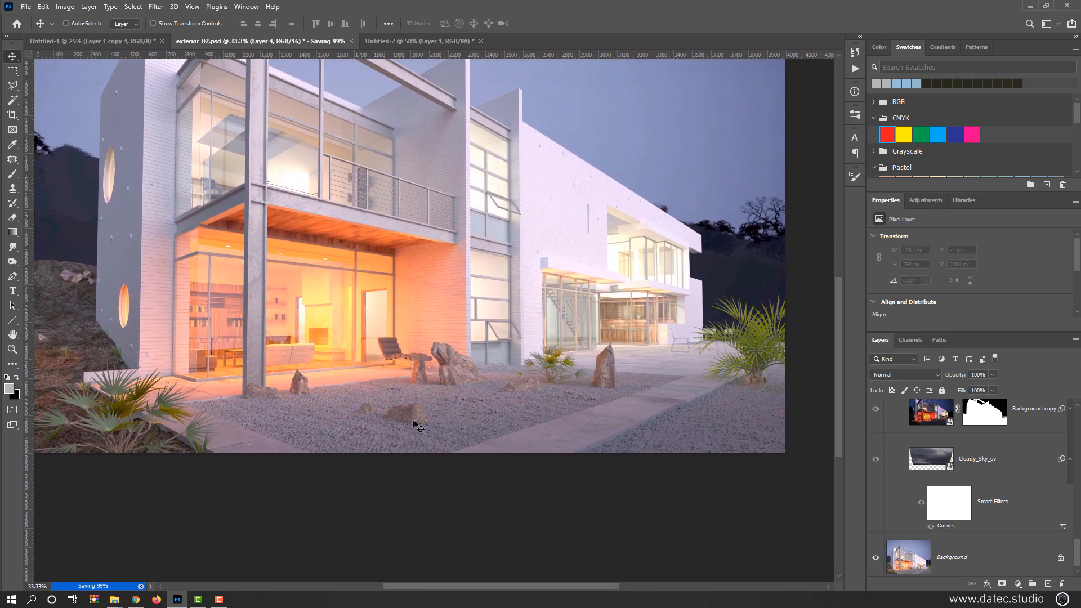
pyautogui.moveTo(357, 419); pyautogui.dragTo(396, 443)
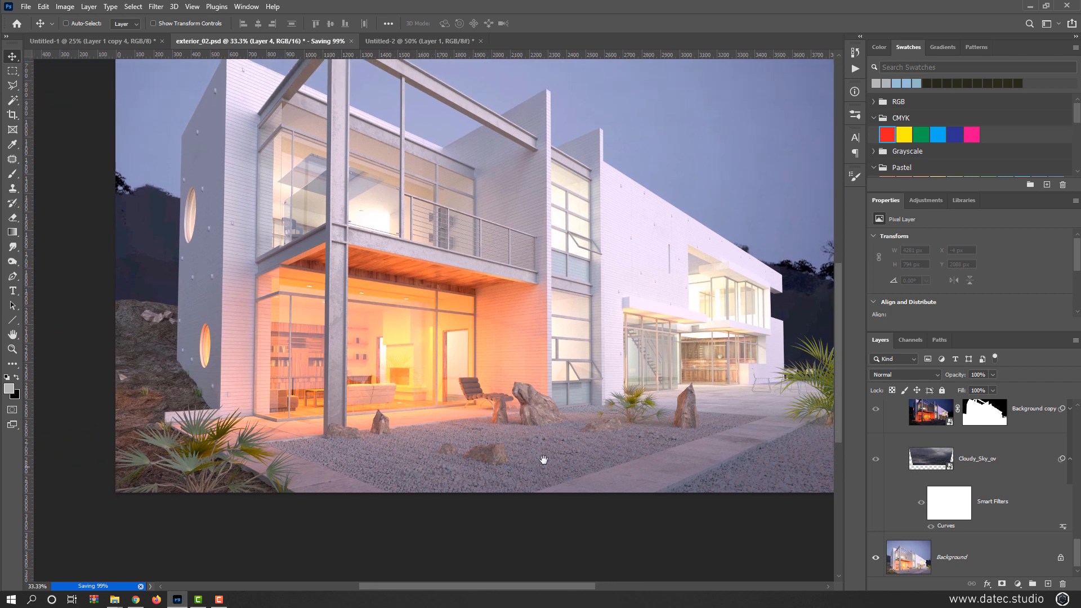
pyautogui.moveTo(558, 448); pyautogui.dragTo(475, 464)
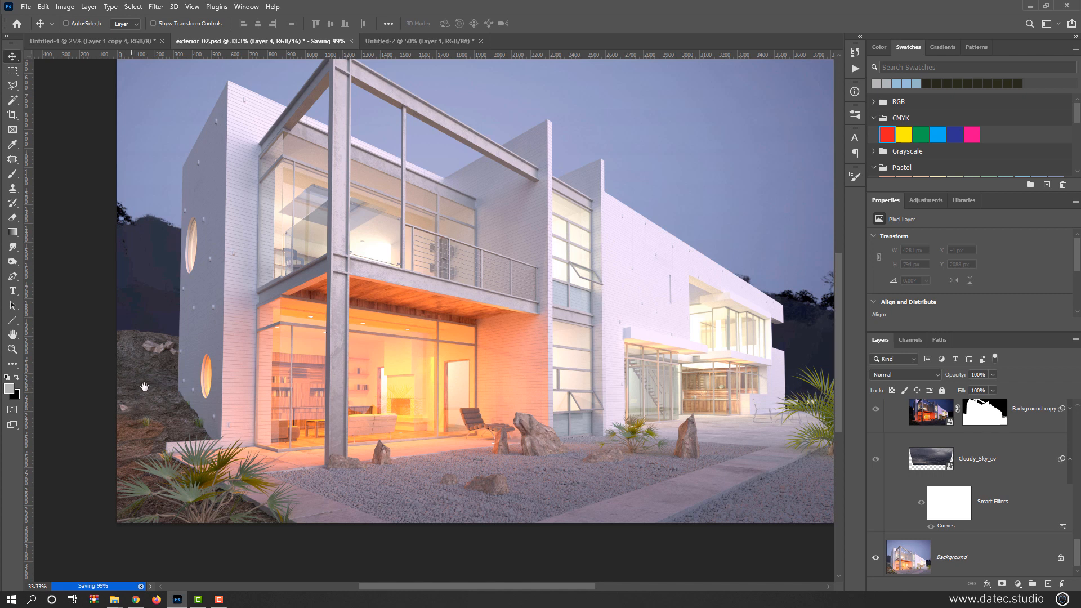
pyautogui.moveTo(282, 432); pyautogui.dragTo(225, 378)
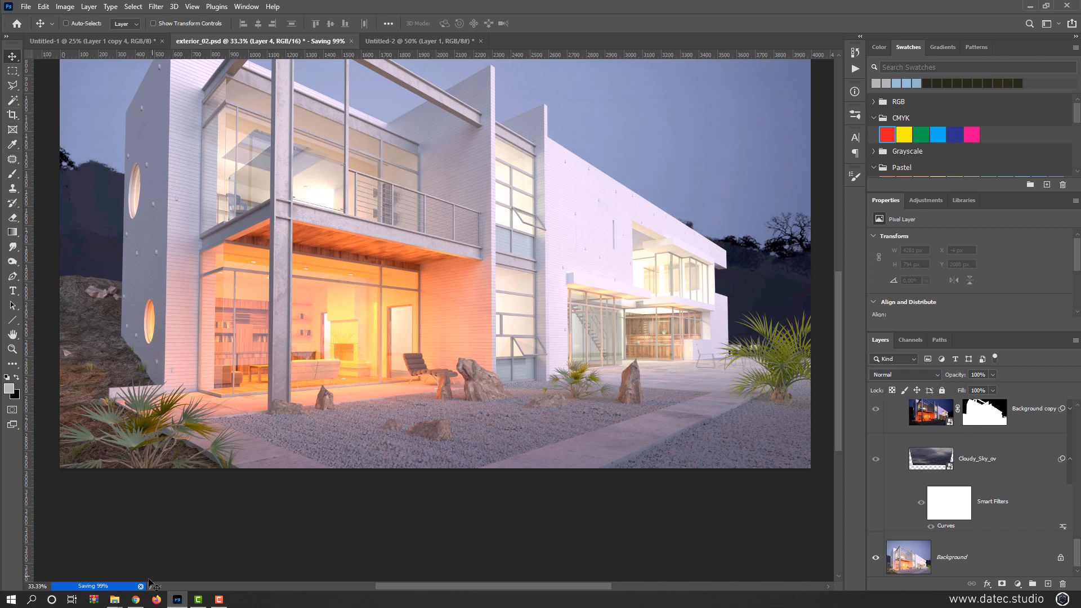
# Step: Switch to Chrome and close the leftover tabs, including the hill building city search, keeping only the mist image search
pyautogui.click(141, 601)
pyautogui.middleClick(308, 2)
pyautogui.middleClick(307, 2)
pyautogui.middleClick(307, 3)
pyautogui.middleClick(307, 4)
pyautogui.middleClick(306, 4)
pyautogui.middleClick(306, 4)
pyautogui.middleClick(285, 12)
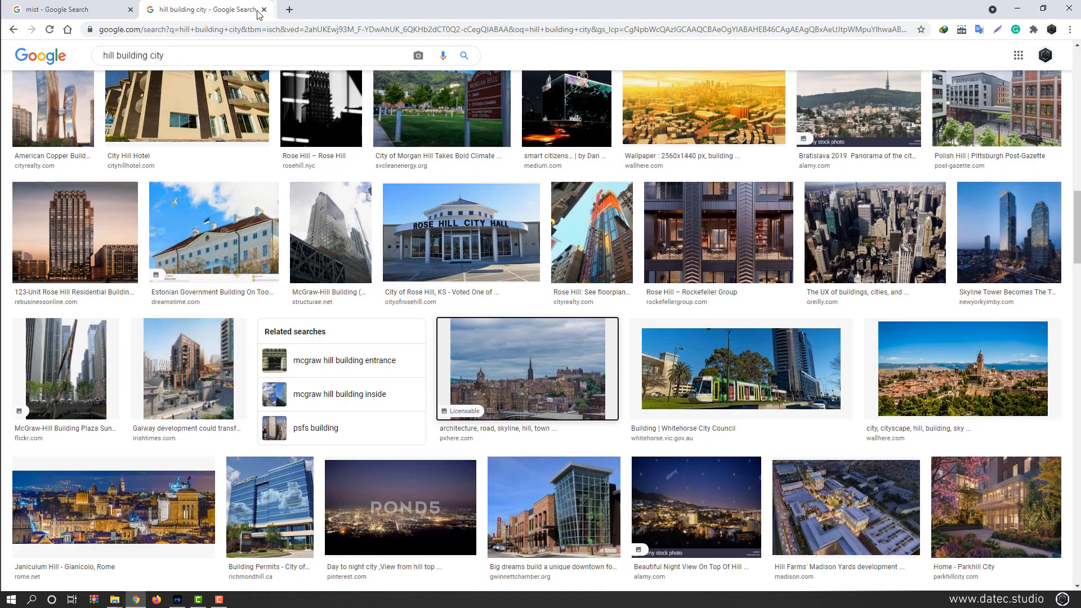
pyautogui.scroll(1, 240, 48)
pyautogui.hotkey('ctrl', 'w')
# Step: Replace the mist query with an image search for "grass" and look over the results
pyautogui.moveTo(262, 55); pyautogui.dragTo(56, 90)
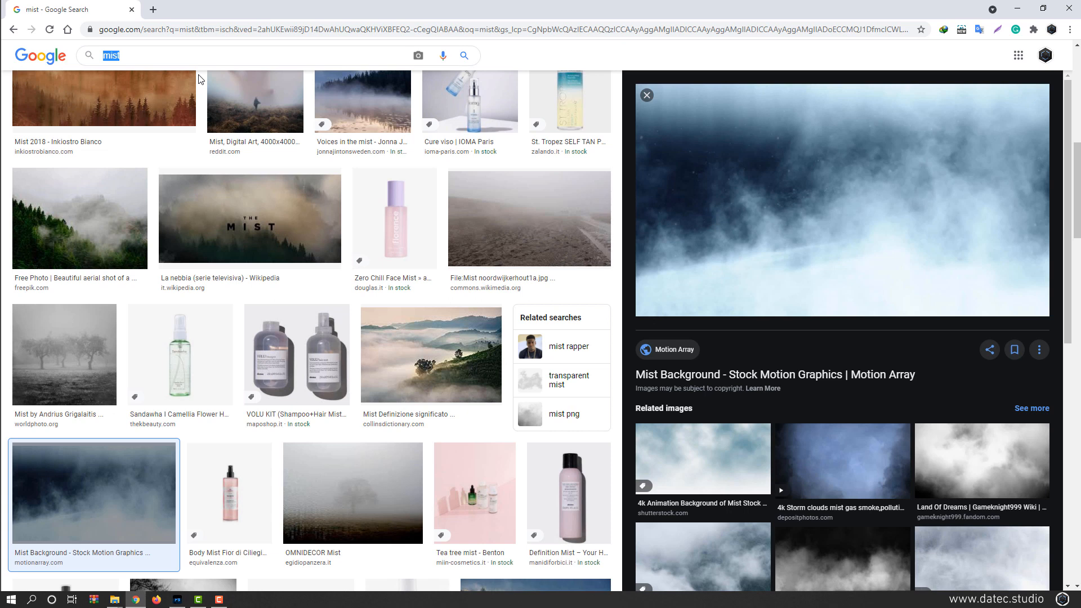
pyautogui.write('grass')
pyautogui.press('Return')
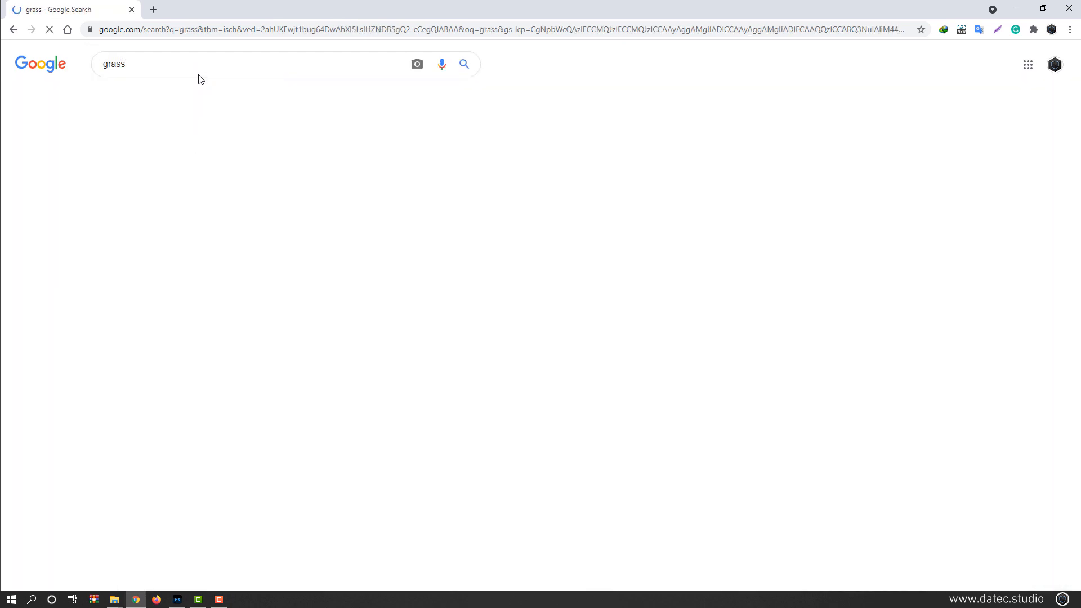
pyautogui.scroll(-3, 540, 378)
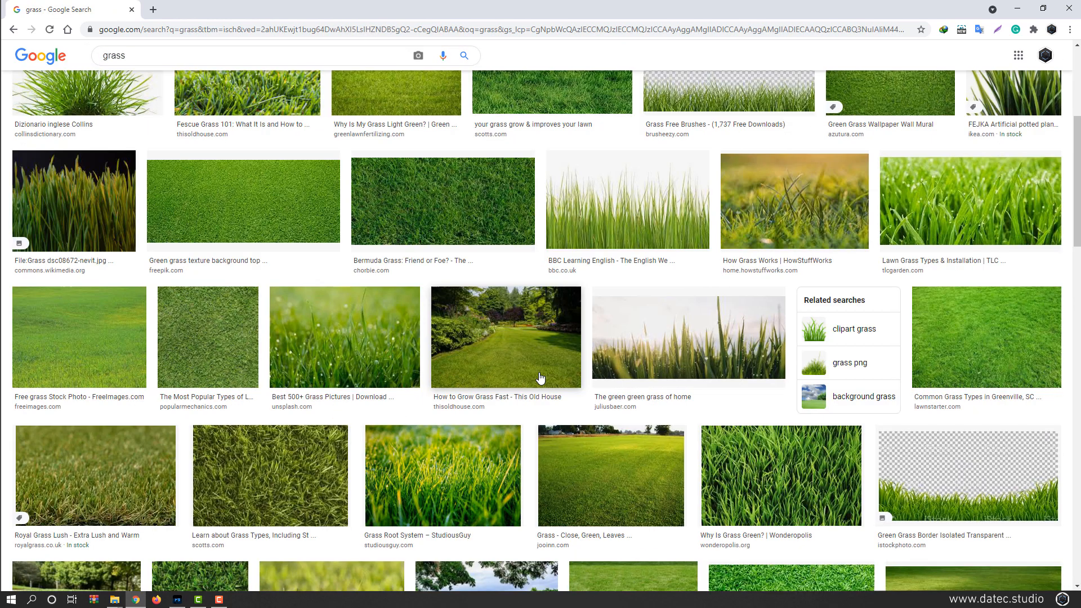
# Step: Extend the image search to "grass garden" and look over the results
pyautogui.scroll(3, 540, 378)
pyautogui.click(191, 55)
pyautogui.write('garden')
pyautogui.press('Return')
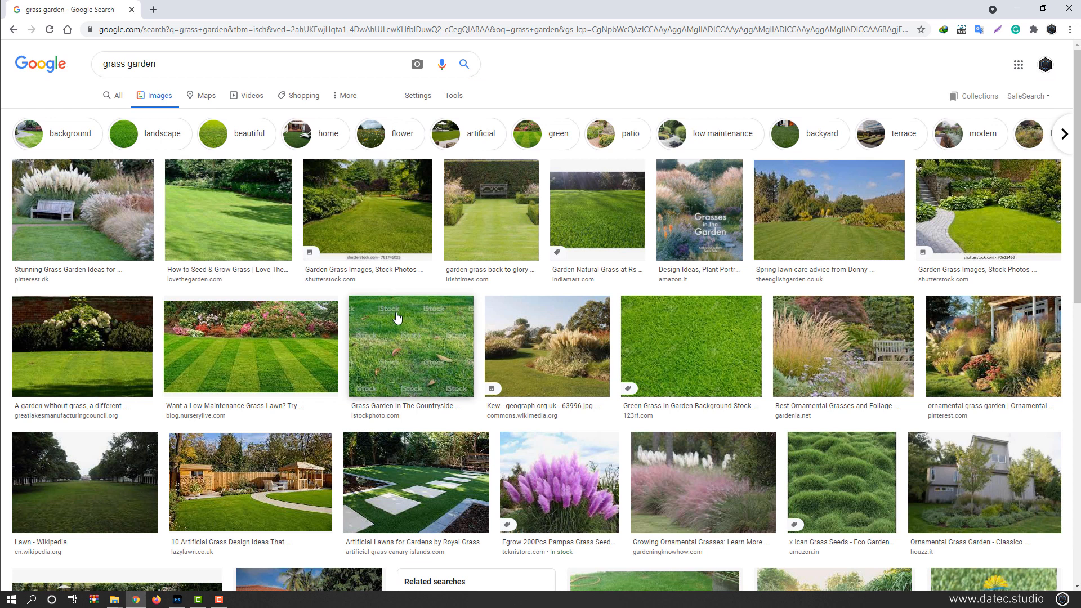
pyautogui.scroll(-2, 762, 282)
pyautogui.scroll(2, 386, 224)
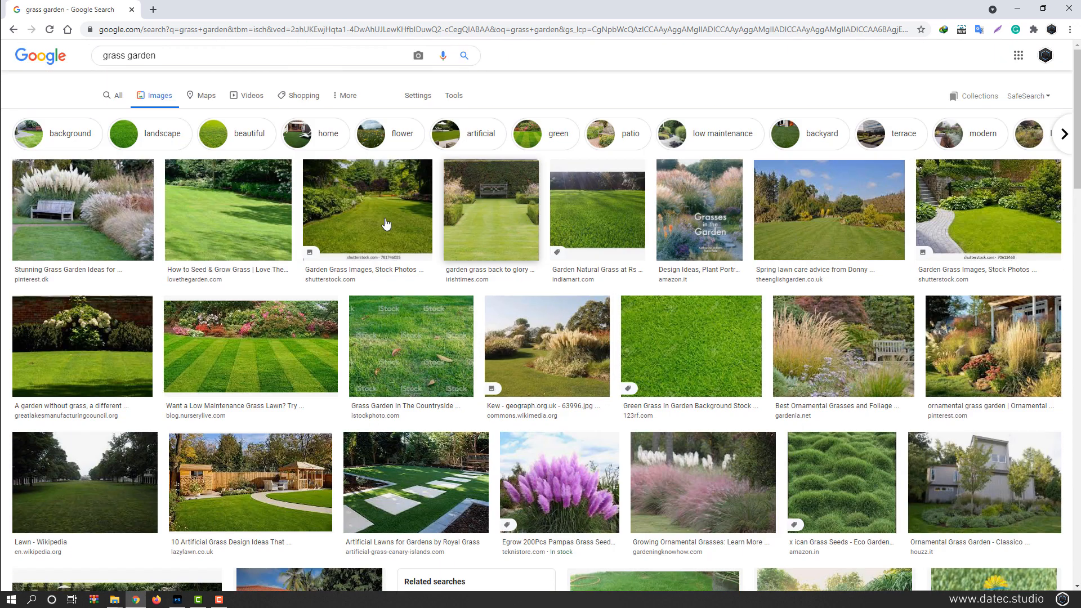
# Step: Check the size filter options and open the Advanced Image Search form for the grass garden query
pyautogui.click(455, 98)
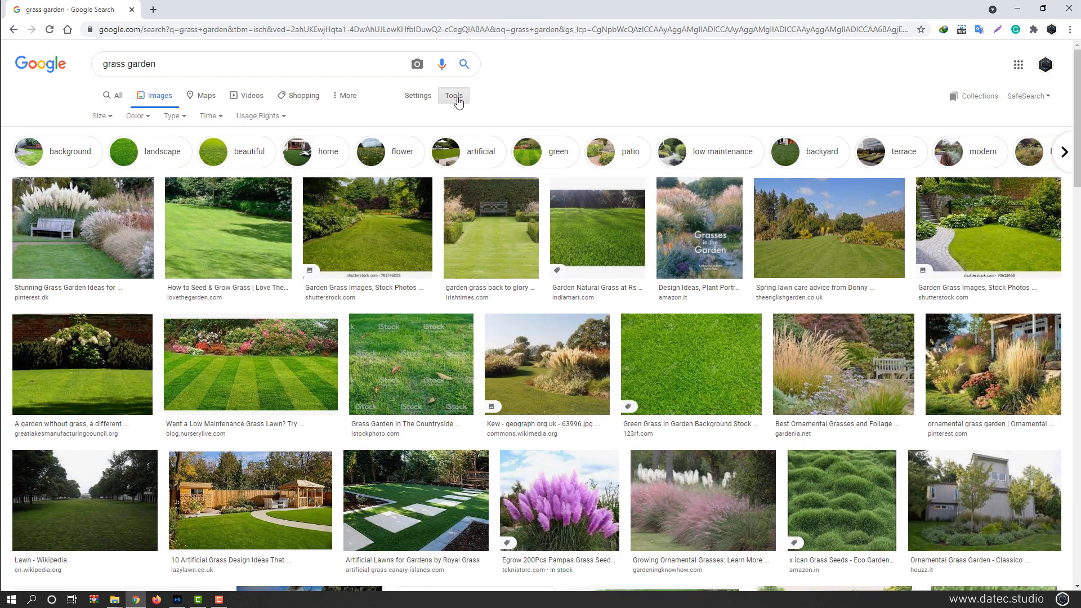
pyautogui.click(422, 99)
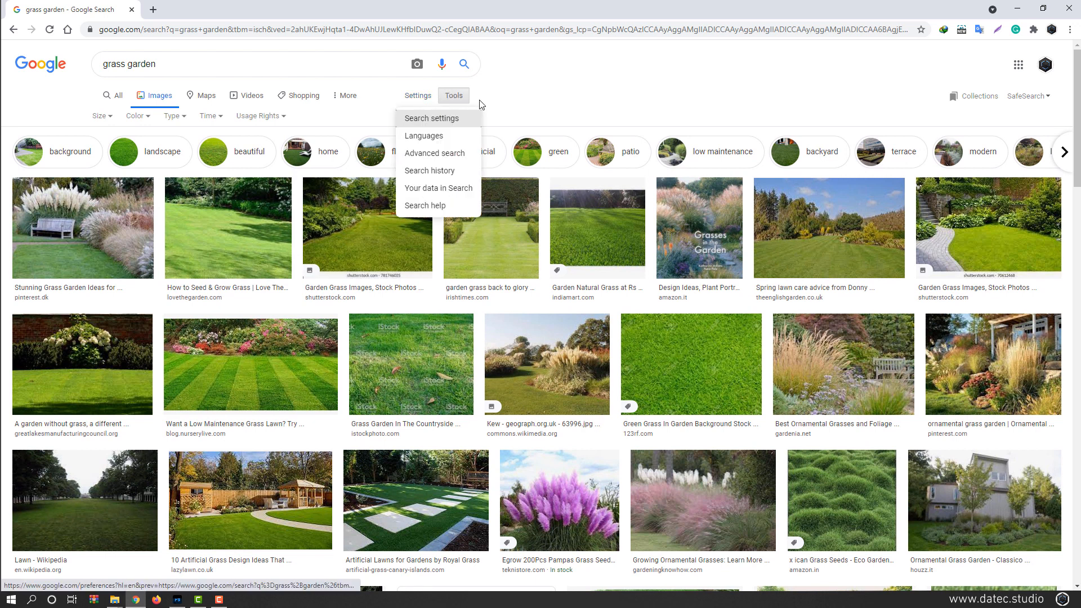
pyautogui.click(100, 116)
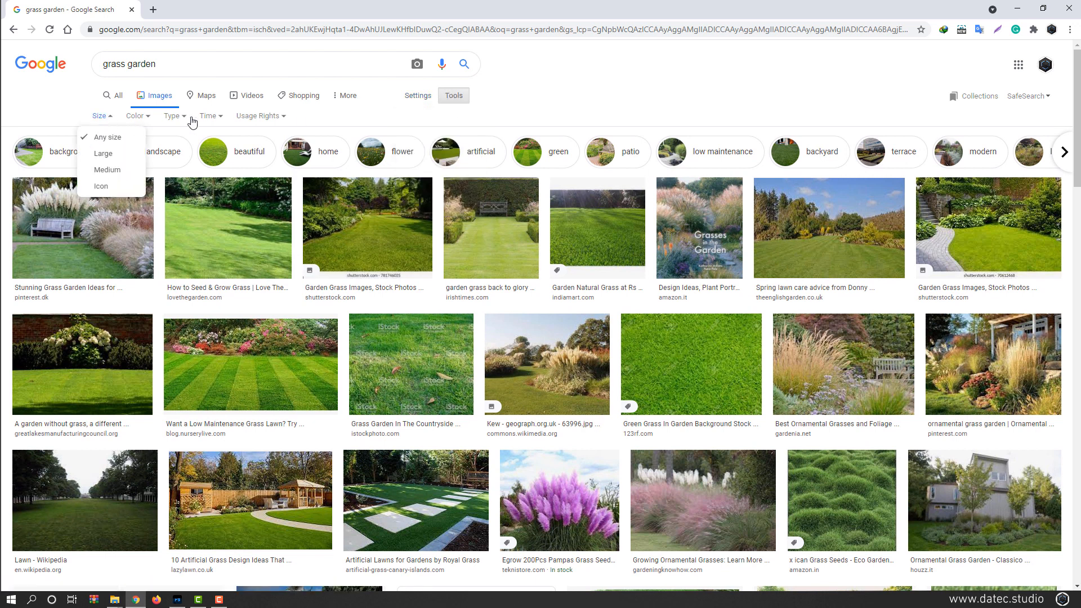
pyautogui.click(428, 99)
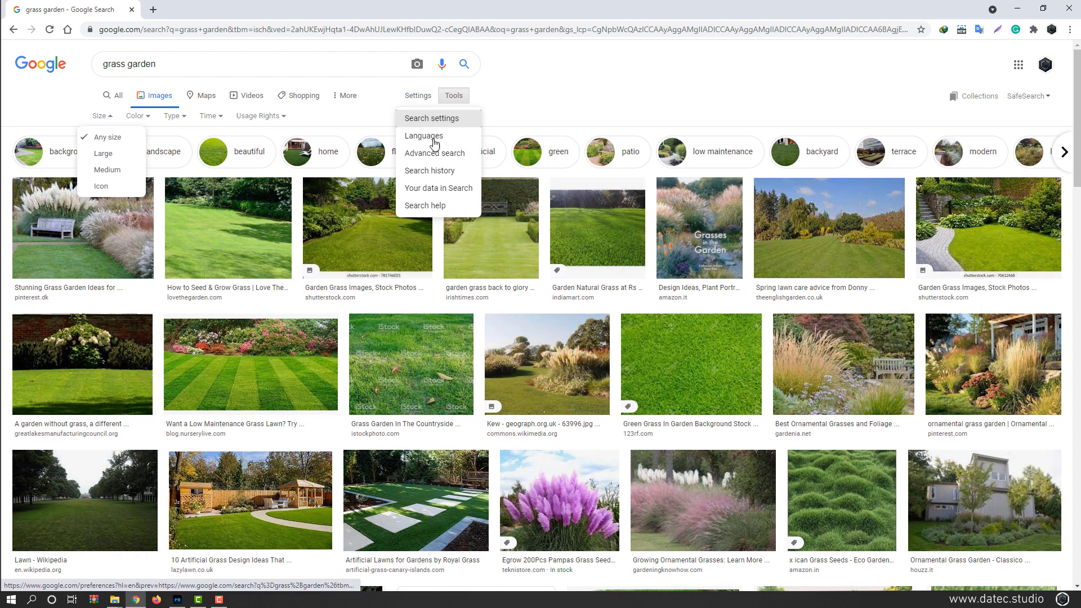
pyautogui.click(443, 155)
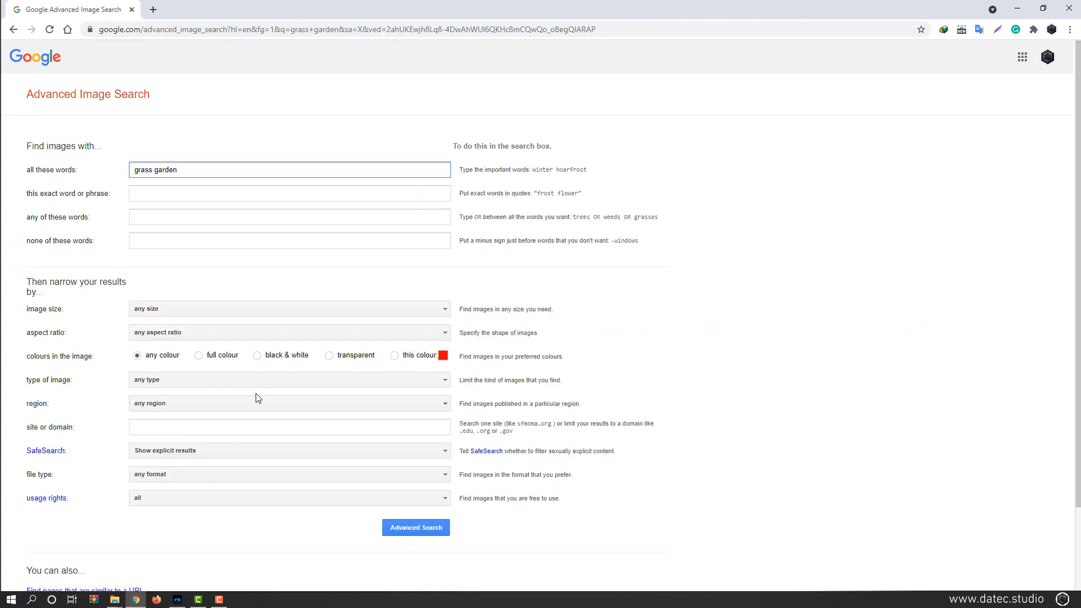
# Step: Restrict the image size to Larger than 4 MP and run the advanced search
pyautogui.click(184, 309)
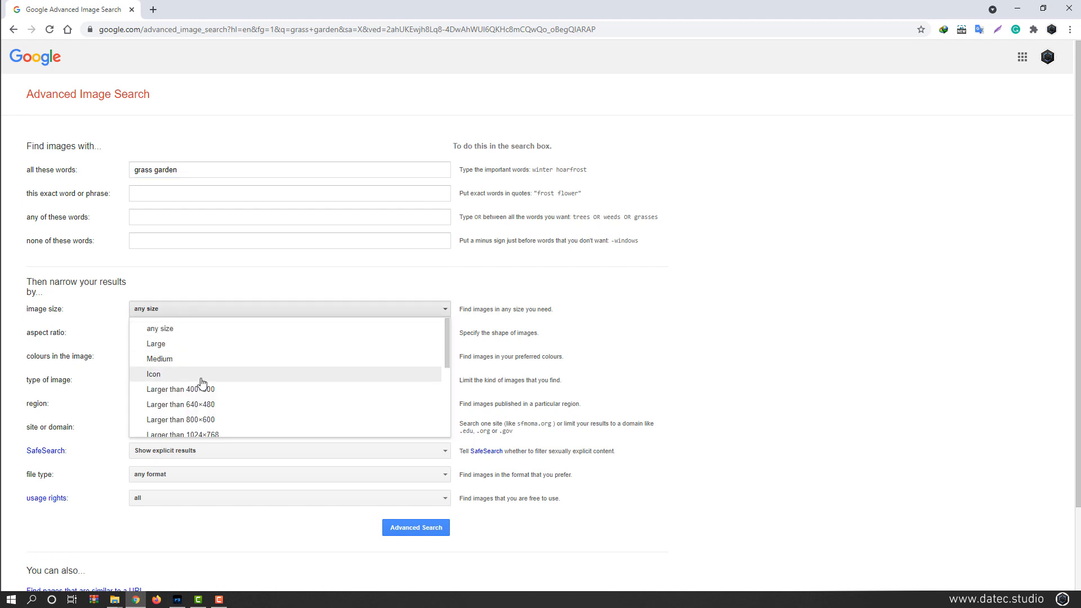
pyautogui.scroll(-1, 203, 386)
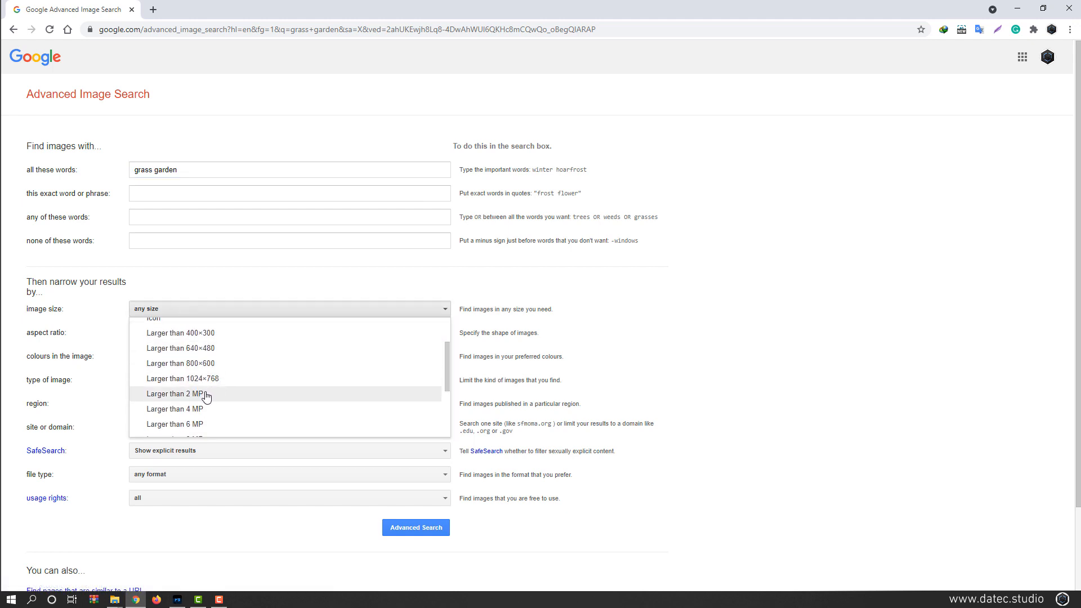
pyautogui.click(206, 397)
pyautogui.click(205, 311)
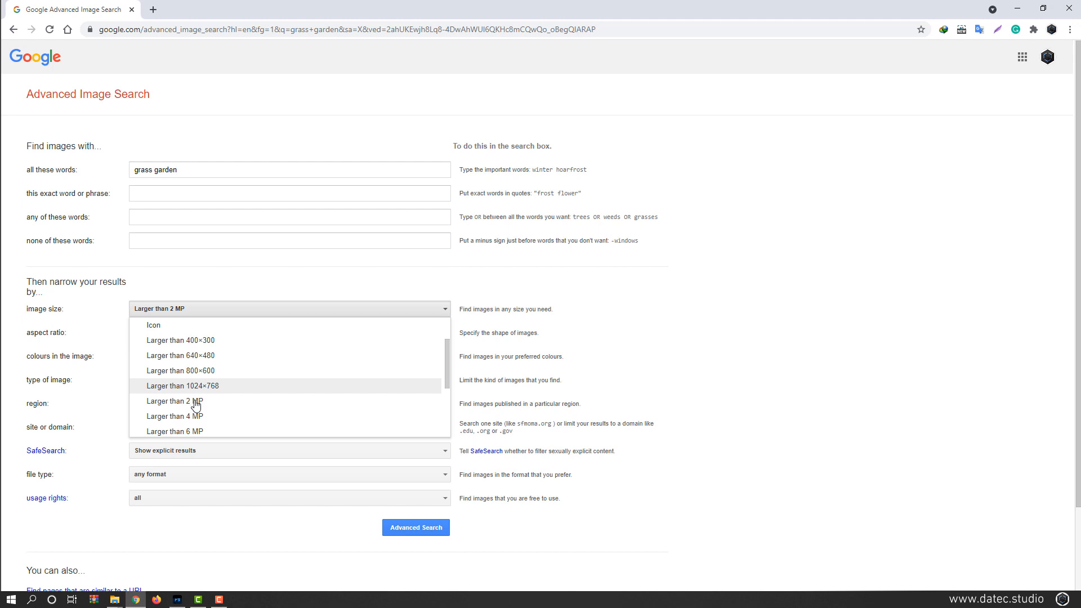
pyautogui.click(201, 423)
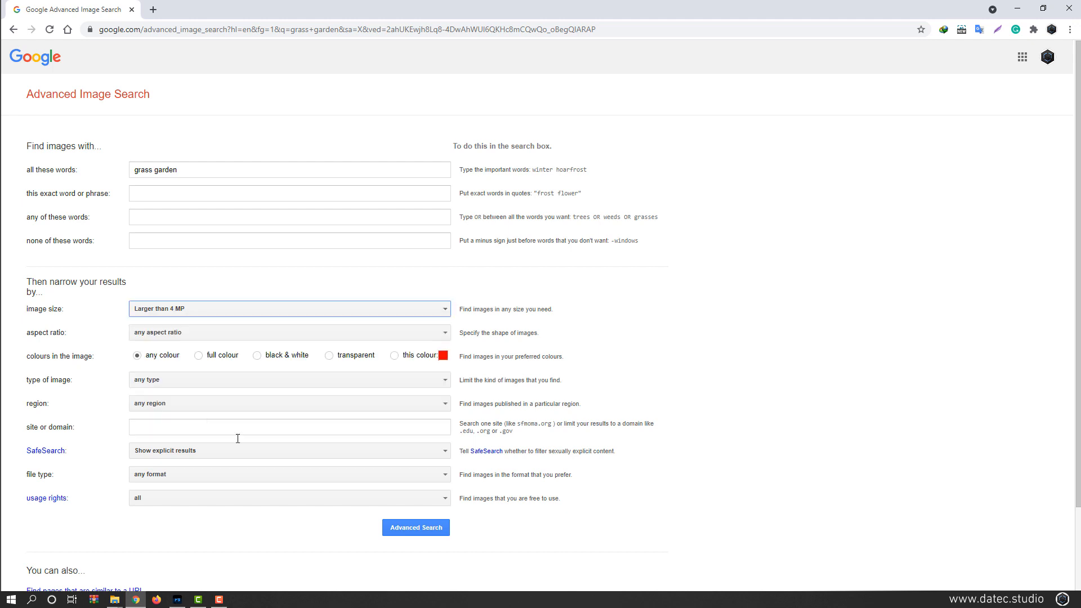
pyautogui.click(414, 529)
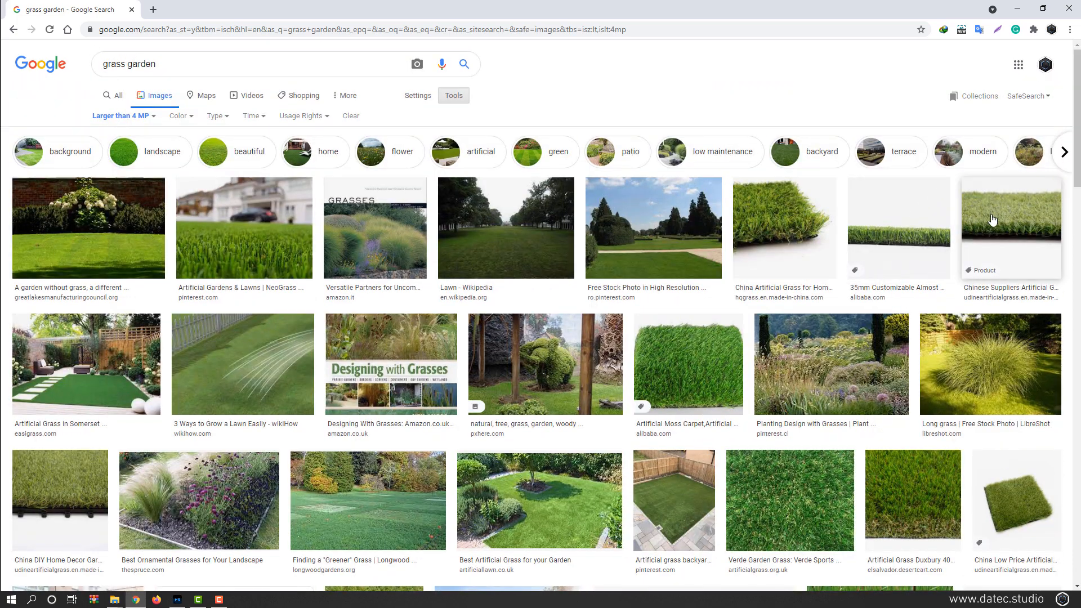
# Step: Browse the large grass garden images for usable lawns and open the 36mm HARROGATE artificial grass result in a new tab
pyautogui.scroll(-4, 707, 374)
pyautogui.scroll(-4, 706, 374)
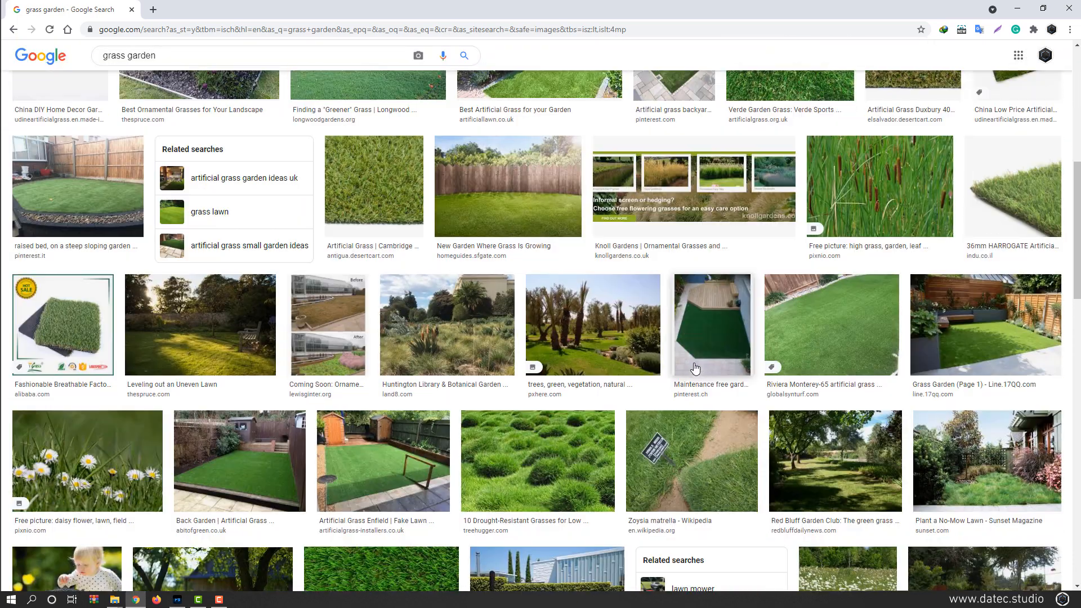
pyautogui.middleClick(998, 226)
pyautogui.scroll(-6, 509, 397)
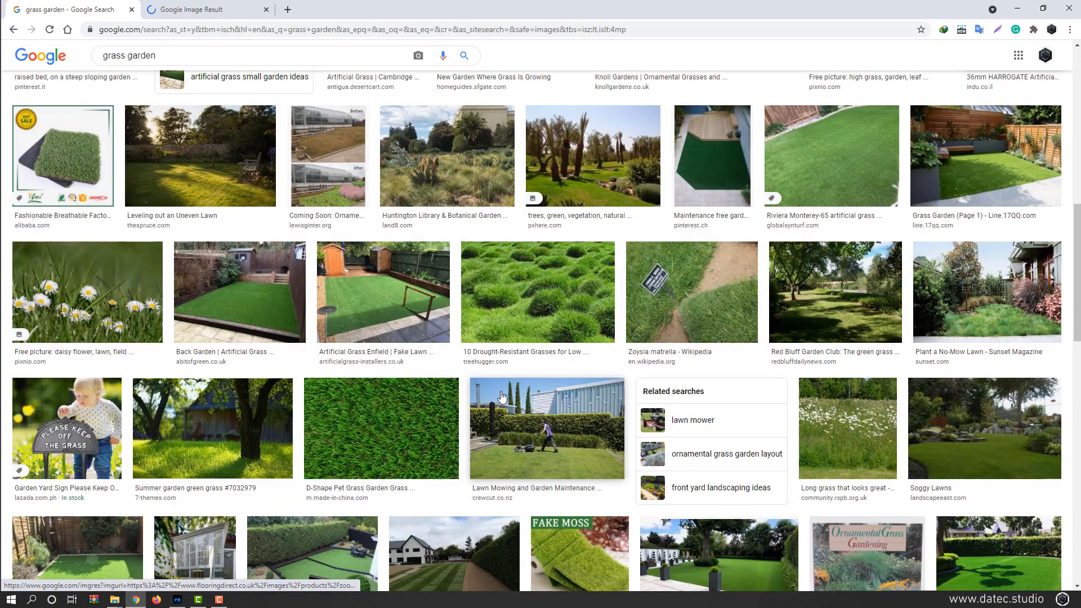
pyautogui.scroll(-7, 509, 397)
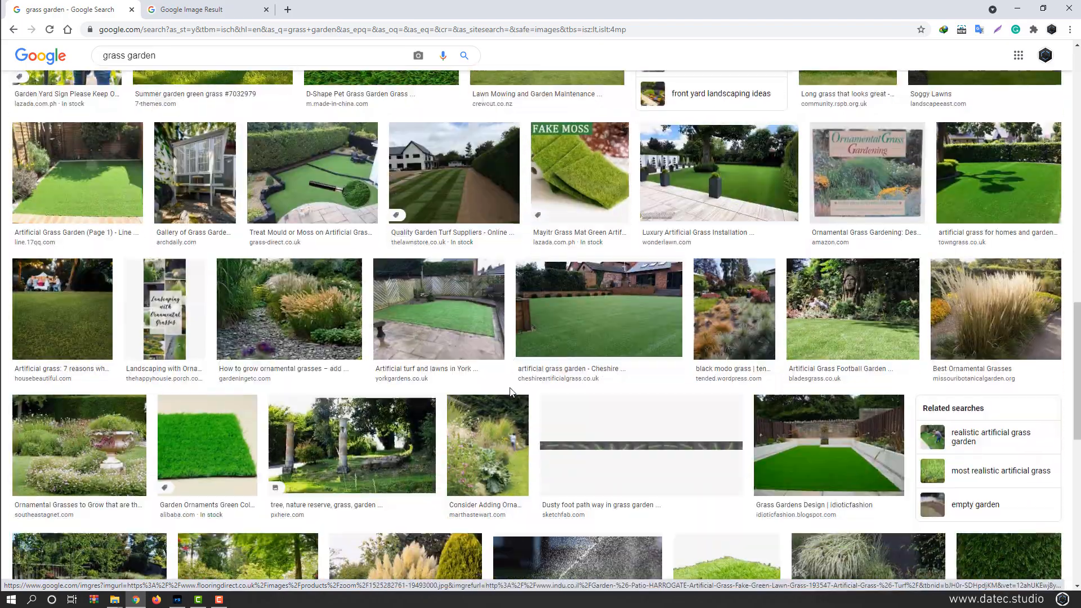
pyautogui.scroll(-12, 493, 383)
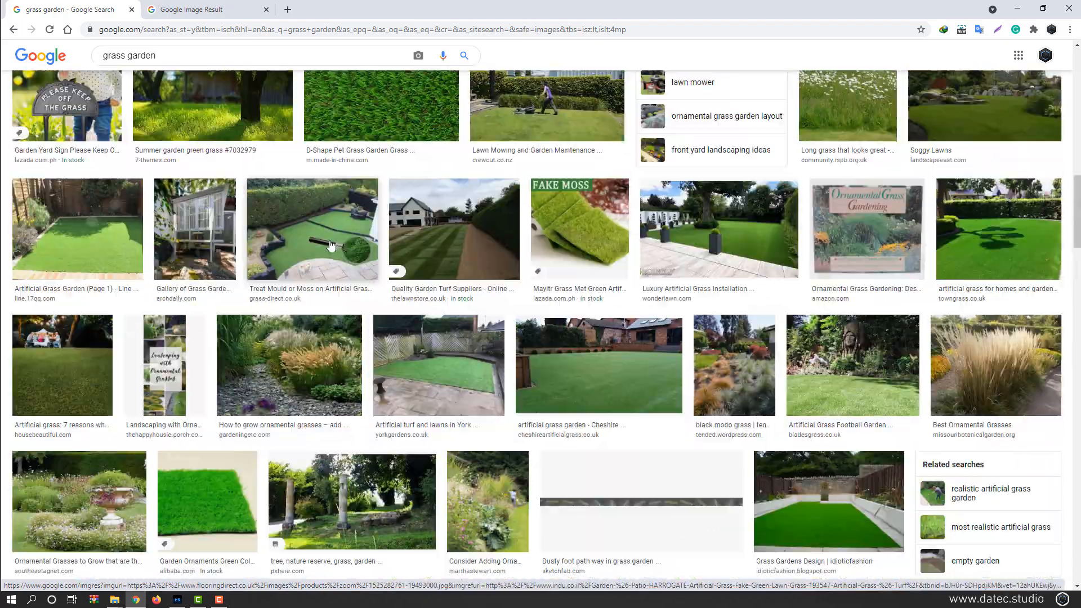
# Step: Shorten the image search to "grass" and open the scotts.com lawn image in a new tab
pyautogui.doubleClick(148, 55)
pyautogui.press('BackSpace')
pyautogui.press('Return')
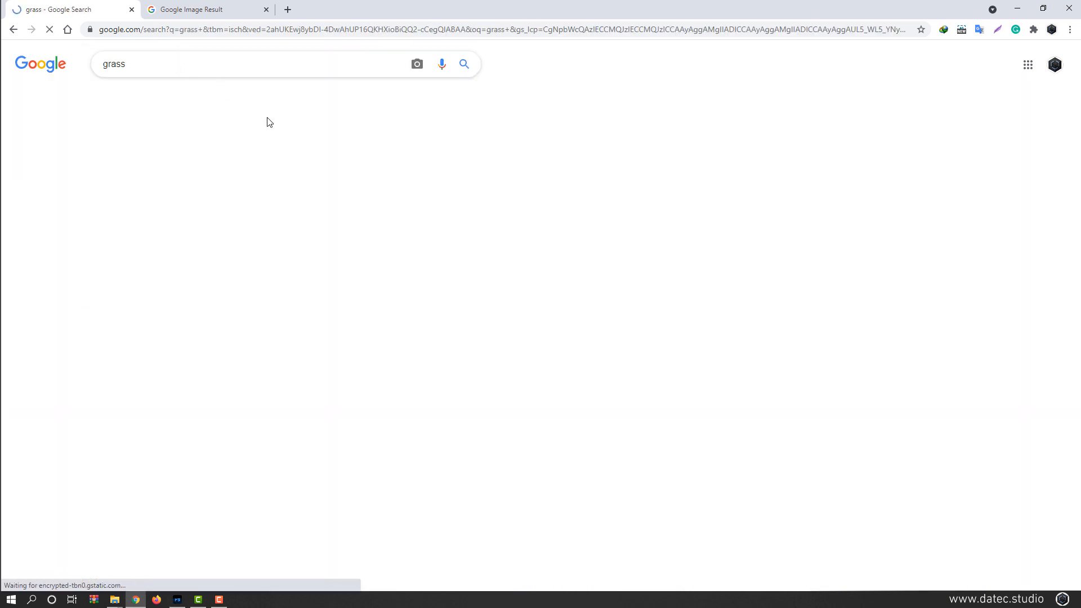
pyautogui.middleClick(547, 352)
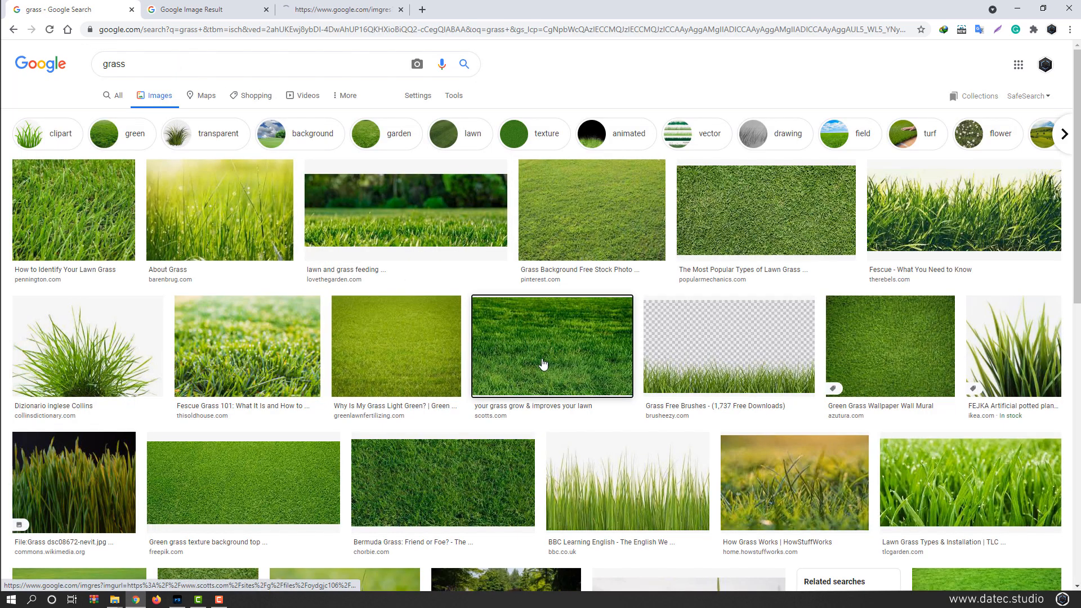
# Step: Close the artificial grass image tab, open the Scotts lawn image's source page in a new tab and view the related images
pyautogui.hotkey('ctrl', 'Tab')
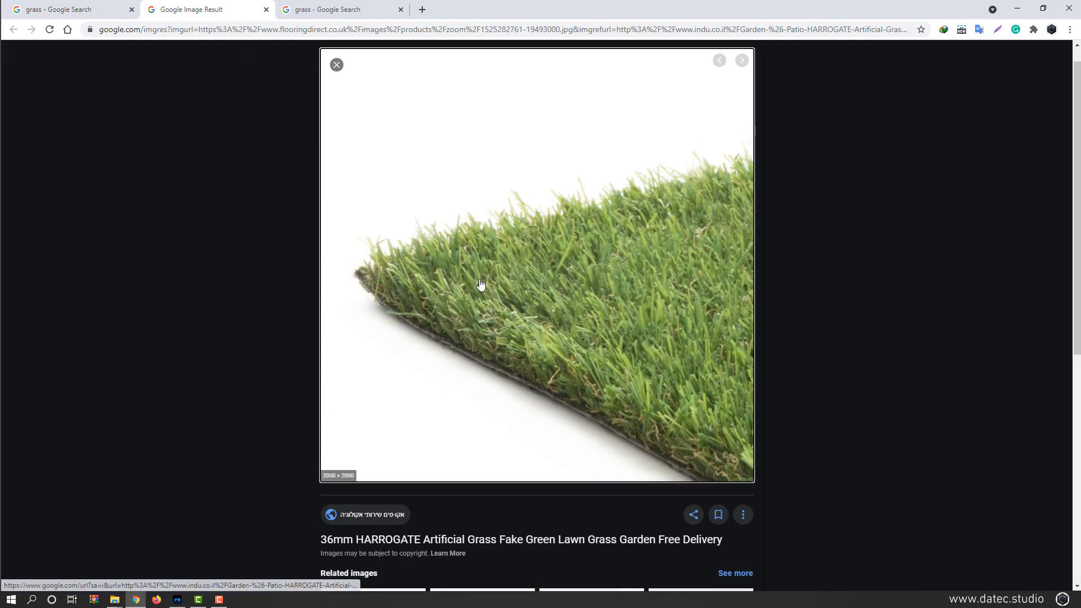
pyautogui.middleClick(237, 11)
pyautogui.middleClick(473, 219)
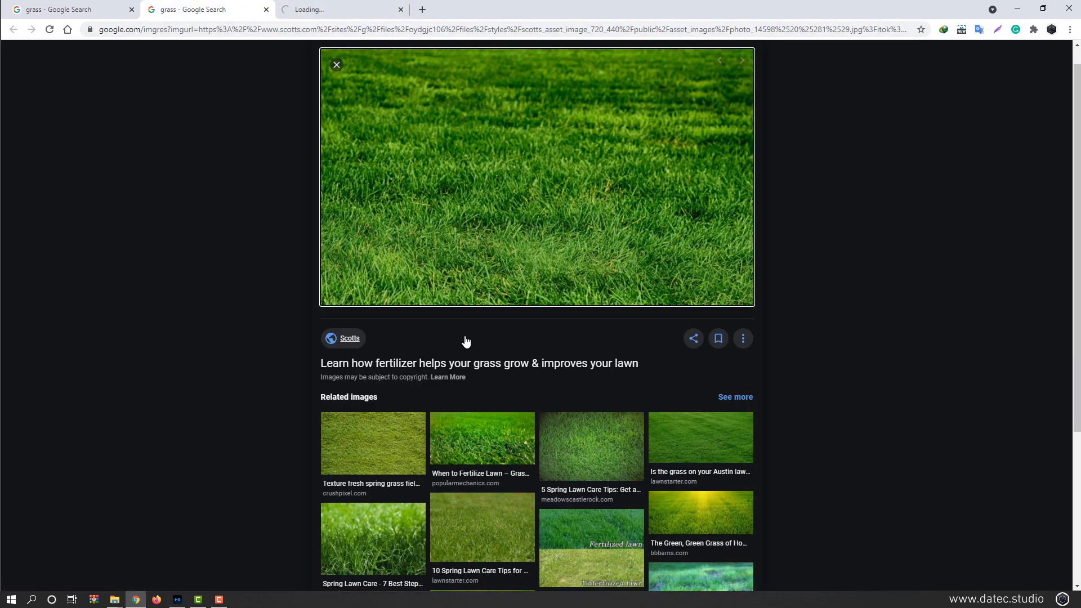
pyautogui.scroll(-2, 472, 337)
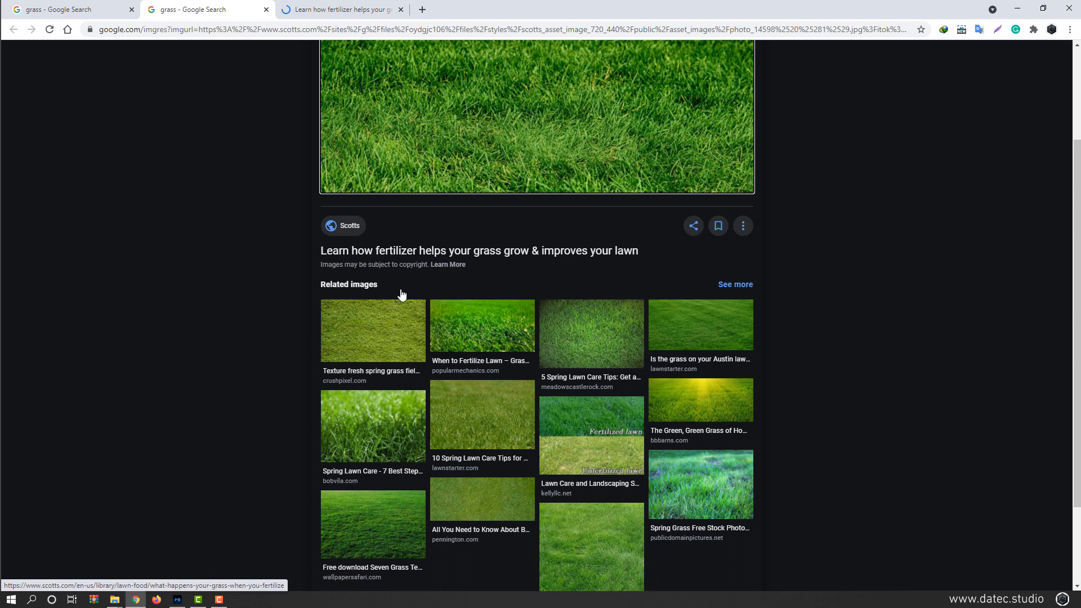
# Step: Open the wallpapersafari.com and mashrita.com grass images from the related results in new tabs and visit the WallpaperSafari source page
pyautogui.middleClick(383, 504)
pyautogui.scroll(2, 383, 504)
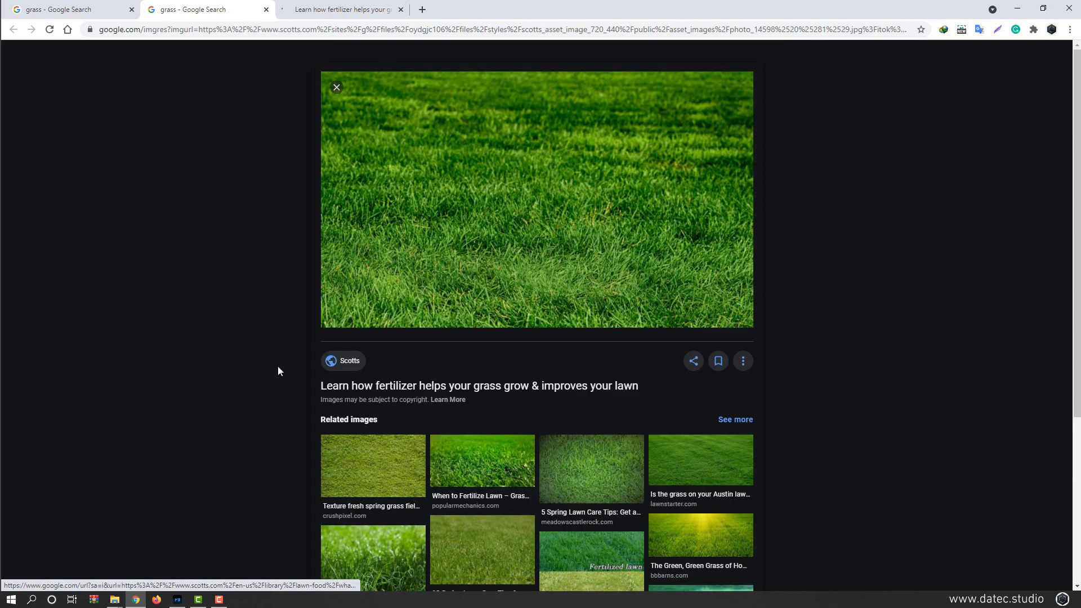
pyautogui.scroll(-4, 278, 366)
pyautogui.middleClick(357, 440)
pyautogui.middleClick(572, 441)
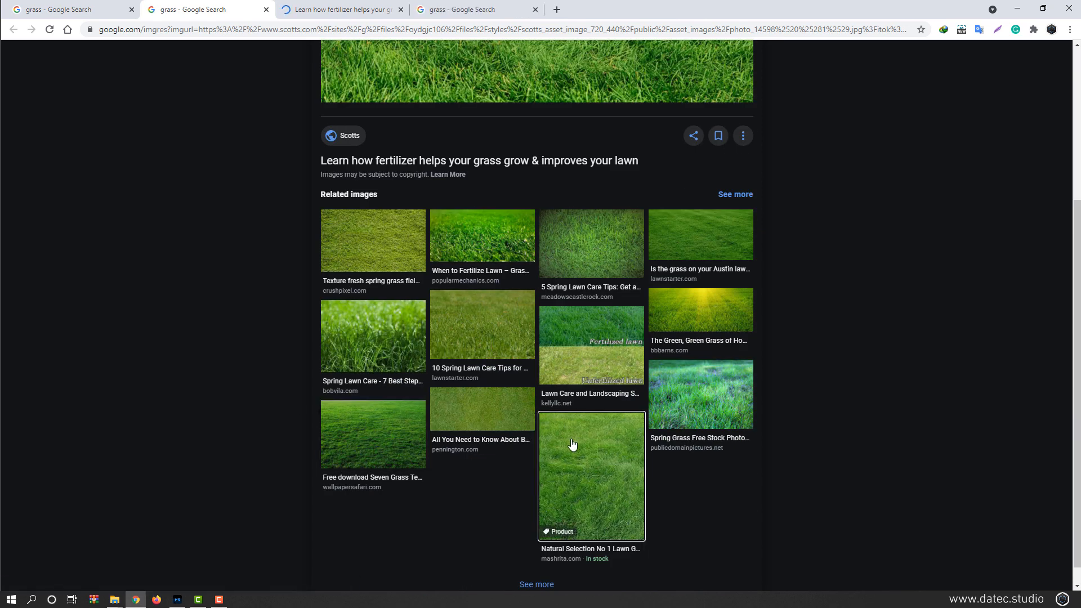
pyautogui.click(485, 9)
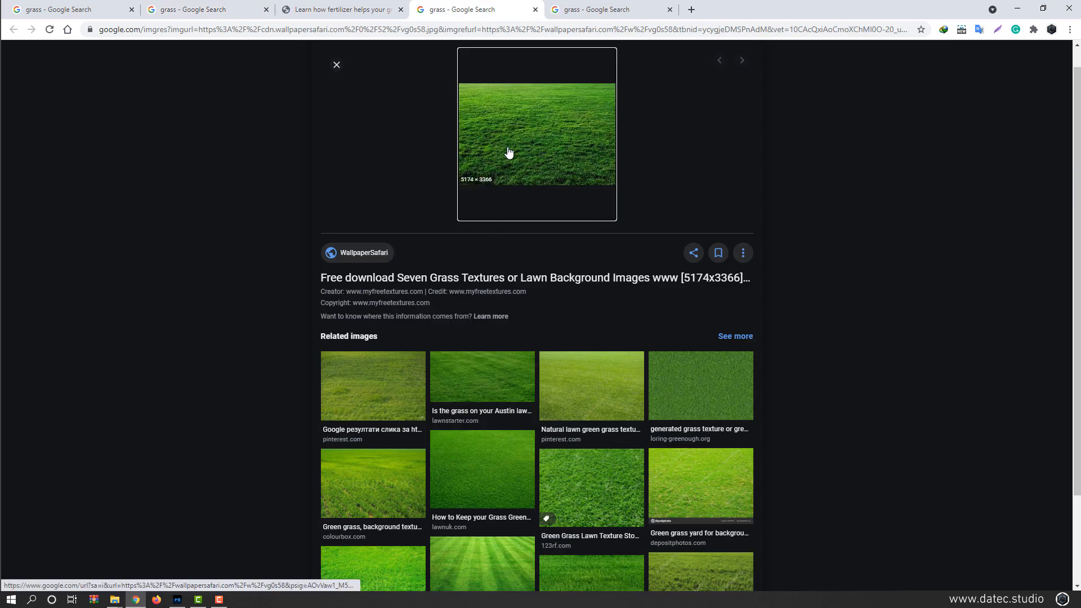
pyautogui.click(510, 153)
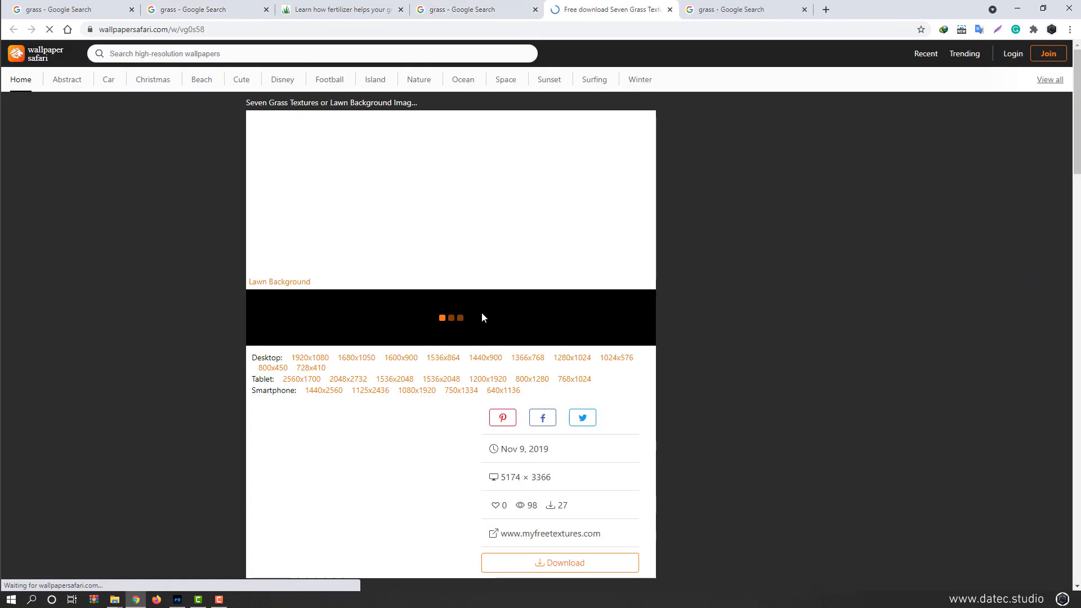
# Step: Check the WallpaperSafari page's preview lawn image in its own tab, and close that tab
pyautogui.rightClick(424, 319)
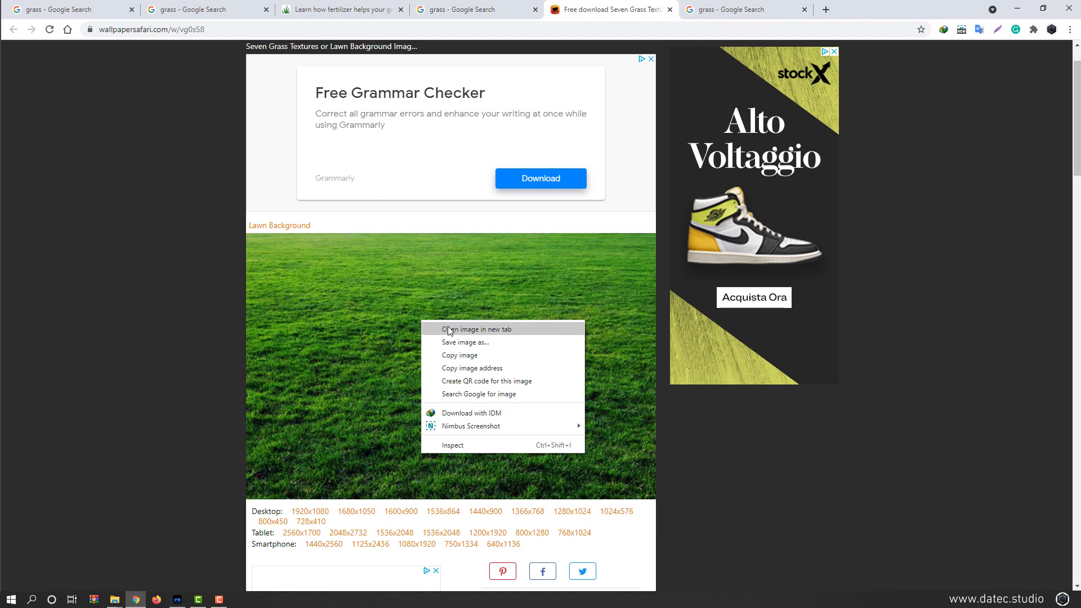
pyautogui.click(437, 326)
pyautogui.click(704, 10)
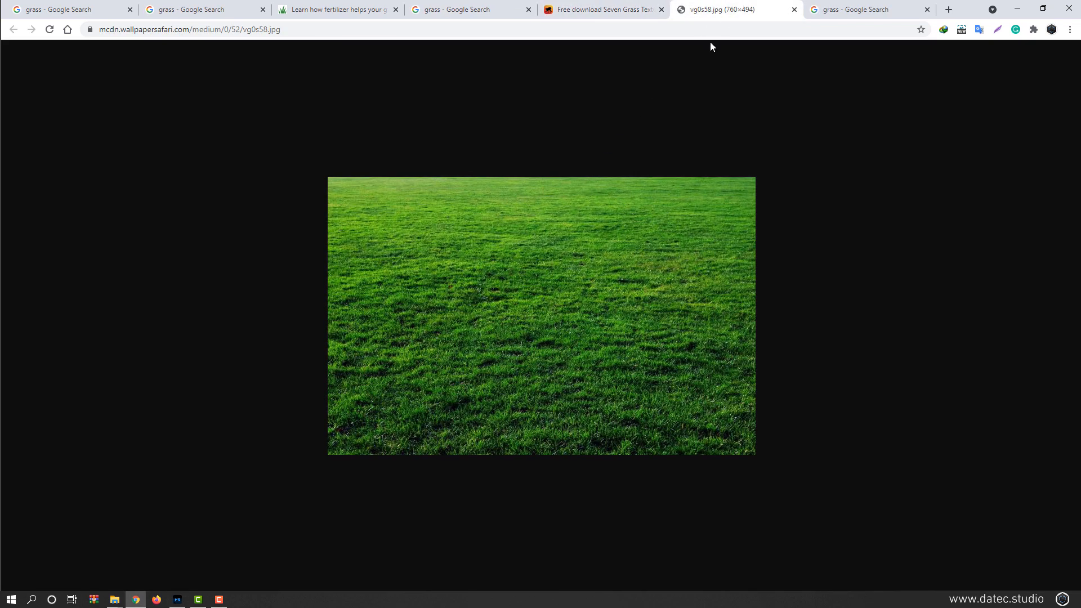
pyautogui.middleClick(726, 12)
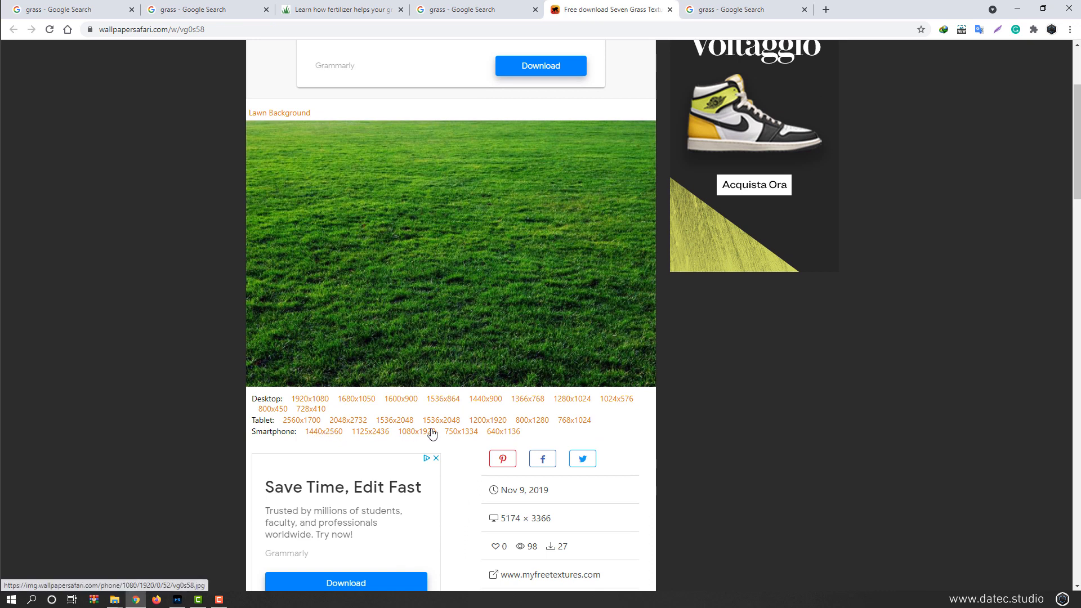
# Step: Open the 2560x1700 version of the lawn background and copy the image
pyautogui.click(301, 423)
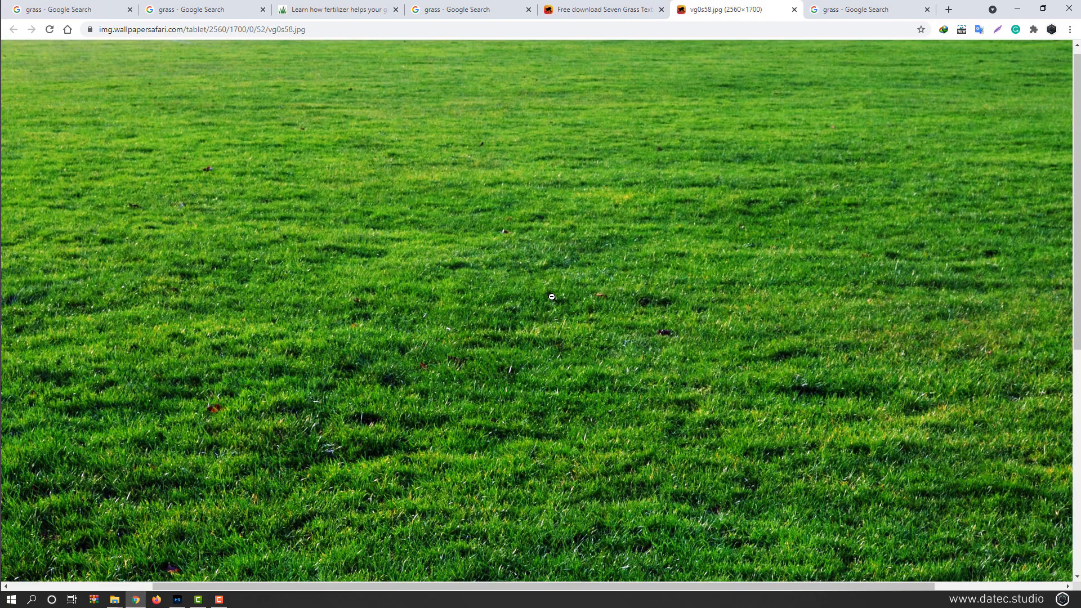
pyautogui.click(538, 316)
pyautogui.rightClick(526, 290)
pyautogui.click(560, 325)
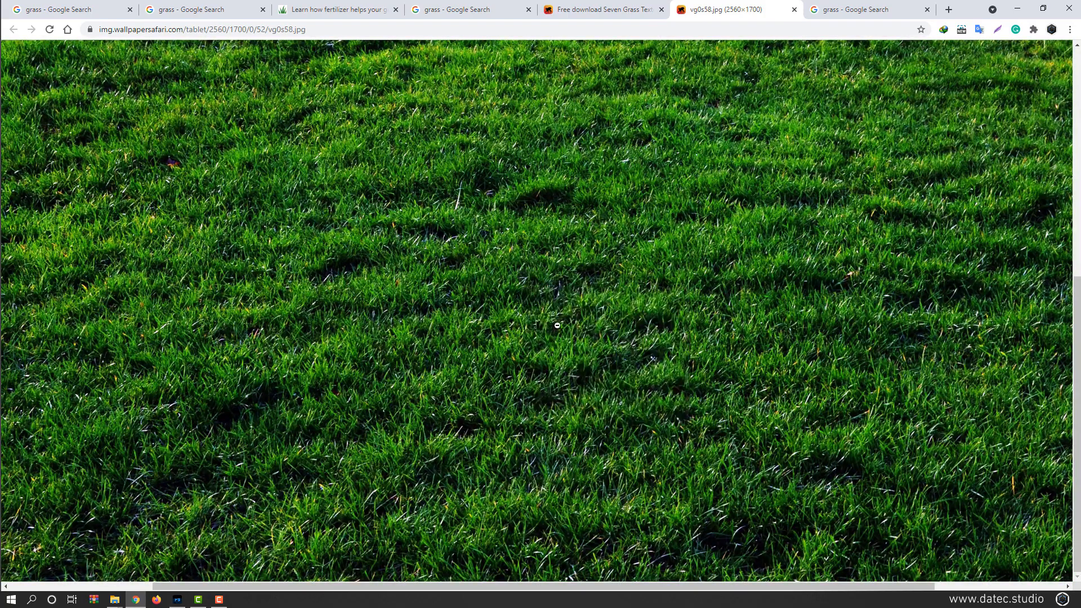
# Step: Switch to Photoshop and paste the copied grass image as a new layer above the Rain group in exterior_02.psd
pyautogui.click(178, 600)
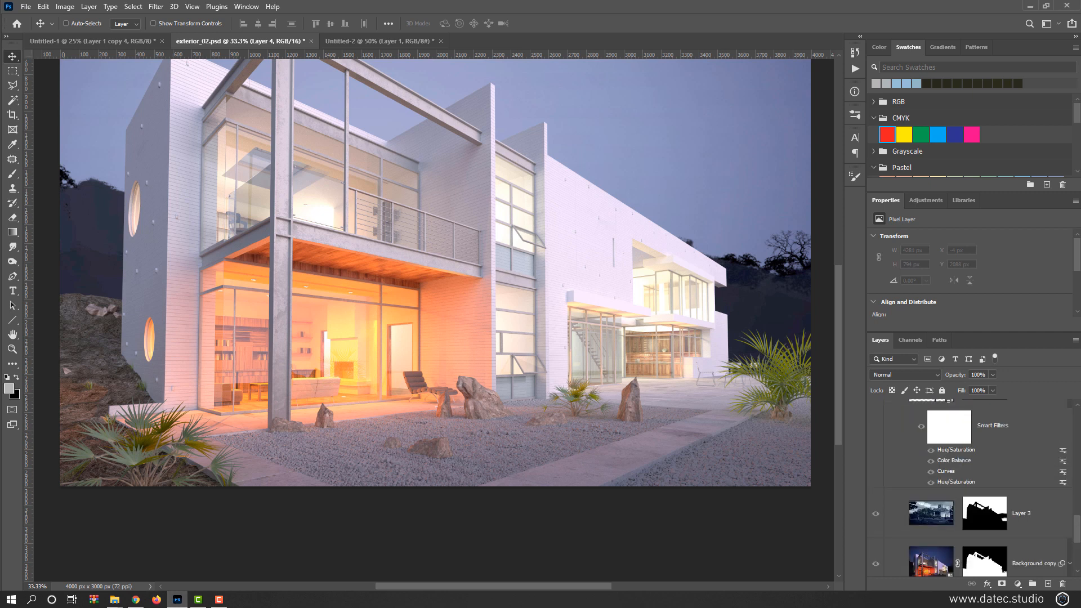
pyautogui.moveTo(1079, 527); pyautogui.dragTo(1079, 410)
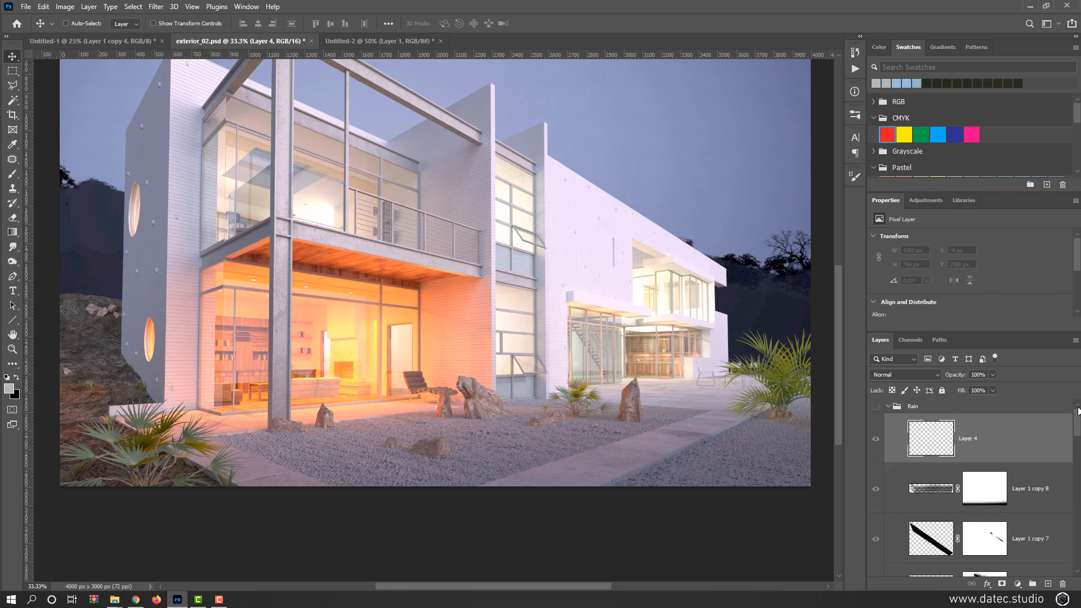
pyautogui.click(995, 408)
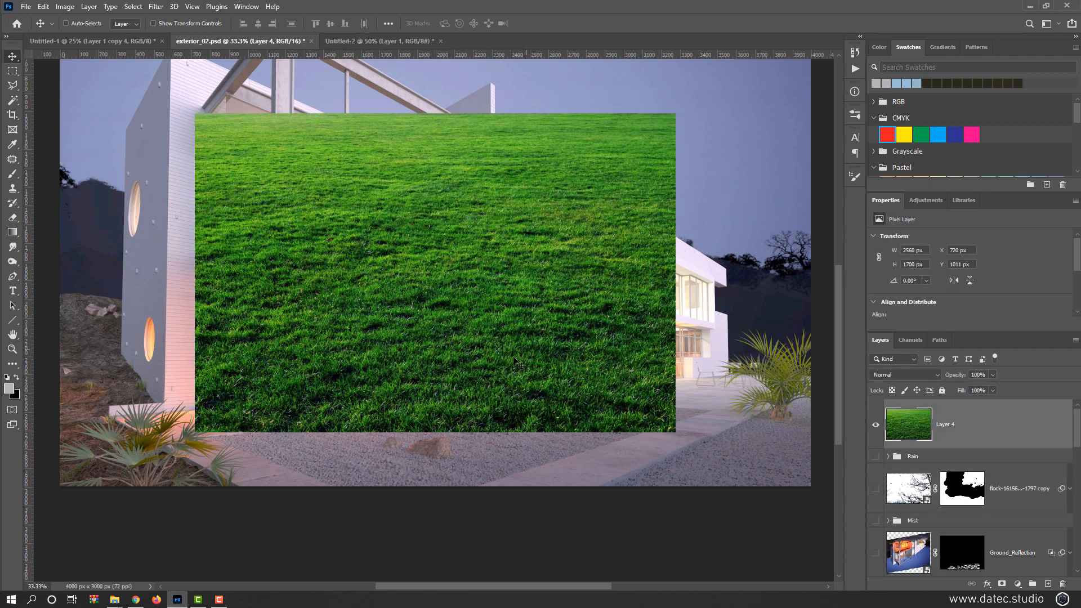
# Step: Lower the grass layer's opacity to 33% and move the layer down over the gravel in front of the house
pyautogui.moveTo(515, 360); pyautogui.dragTo(533, 293)
pyautogui.moveTo(957, 378); pyautogui.dragTo(908, 370)
pyautogui.moveTo(457, 293); pyautogui.dragTo(464, 451)
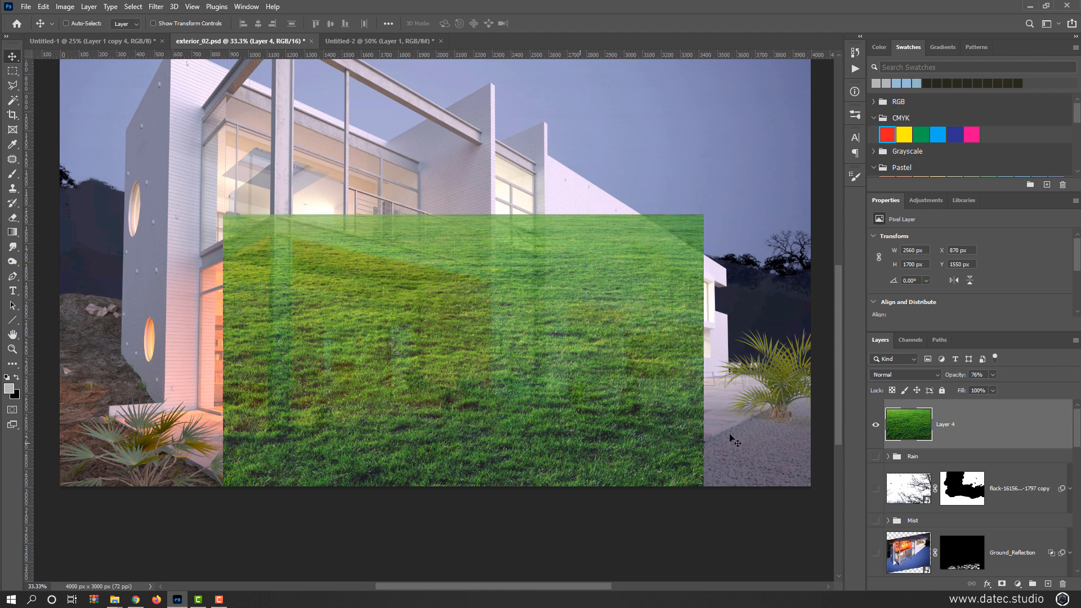
pyautogui.moveTo(951, 379); pyautogui.dragTo(930, 380)
pyautogui.moveTo(489, 402); pyautogui.dragTo(459, 369)
# Step: Scale the grass layer up proportionally to about 3295 × 2188 px, stretching it to the image's right edge
pyautogui.hotkey('ctrl', 't')
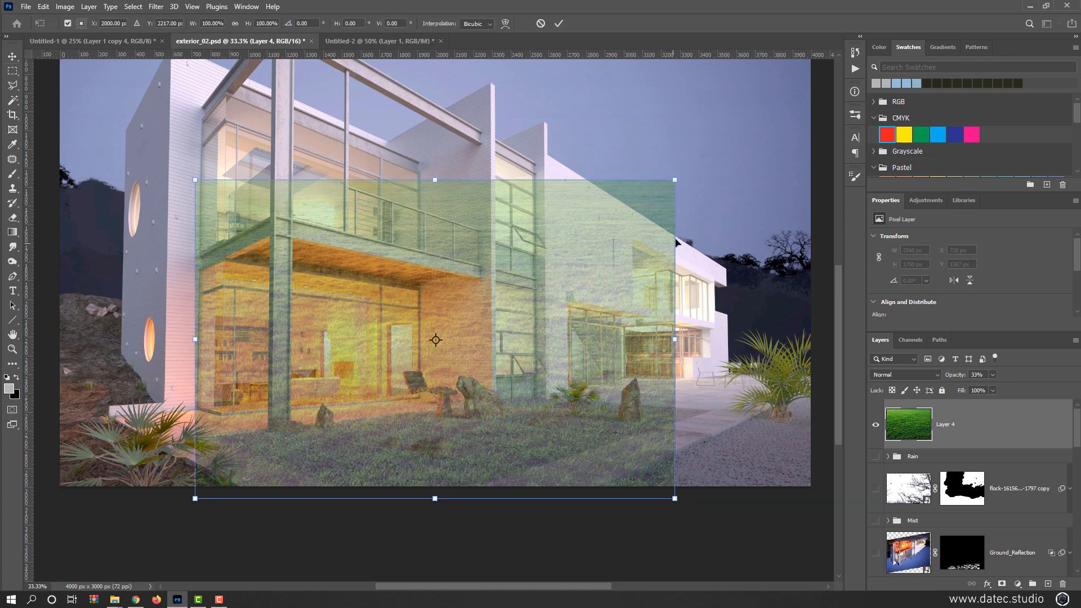
pyautogui.moveTo(674, 181); pyautogui.dragTo(415, 316)
pyautogui.moveTo(343, 388); pyautogui.dragTo(639, 385)
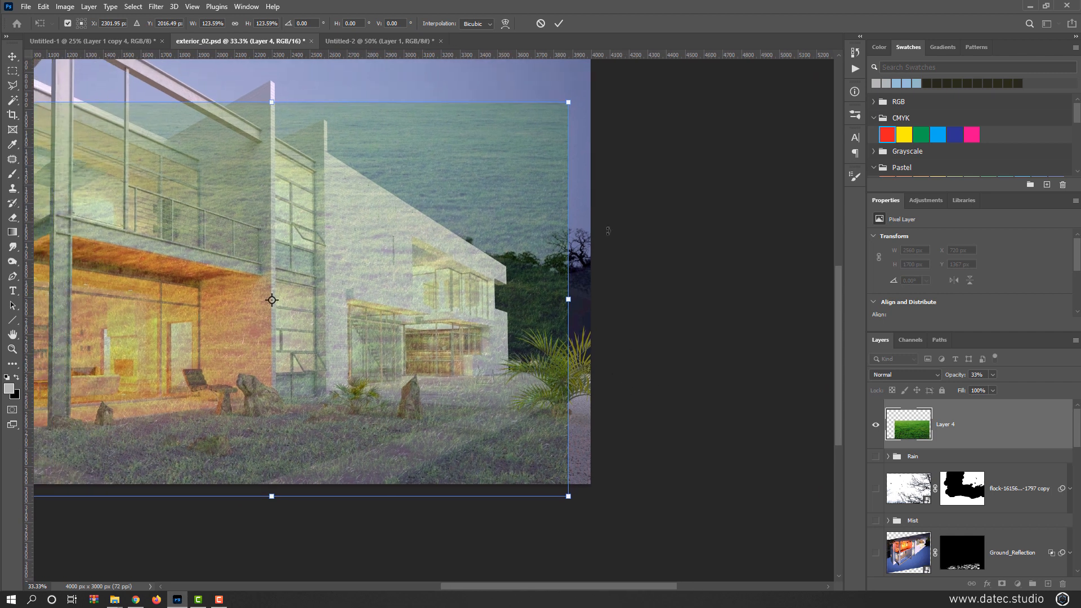
pyautogui.moveTo(570, 103); pyautogui.dragTo(595, 83)
pyautogui.press('Return')
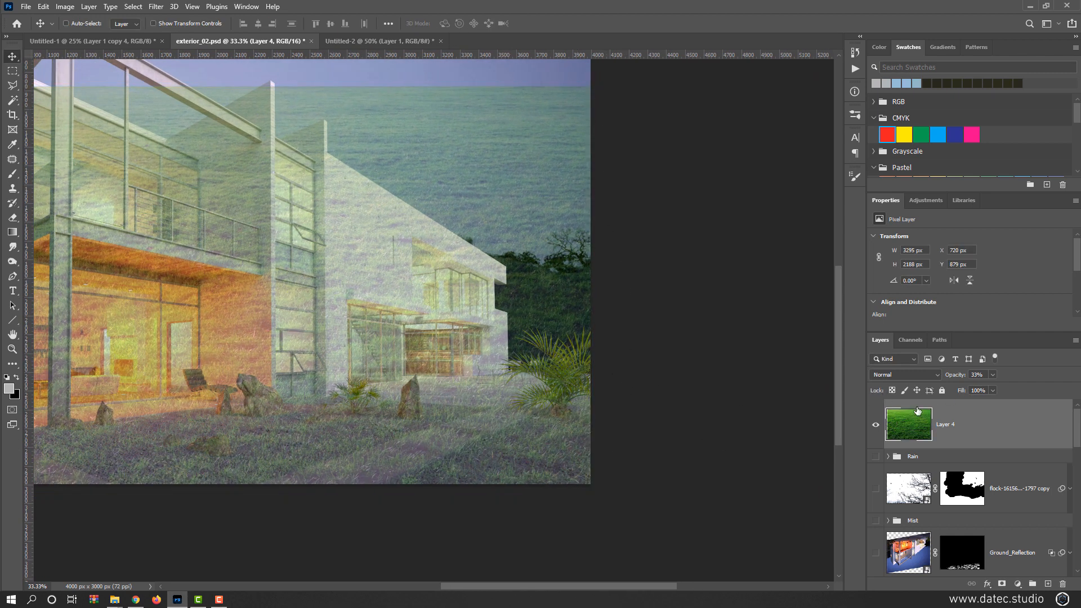
# Step: Preview the grass with the effect layers shown, collapse the Scene group, and hide every layer and group above Background
pyautogui.moveTo(874, 457); pyautogui.dragTo(873, 537)
pyautogui.scroll(-5, 884, 480)
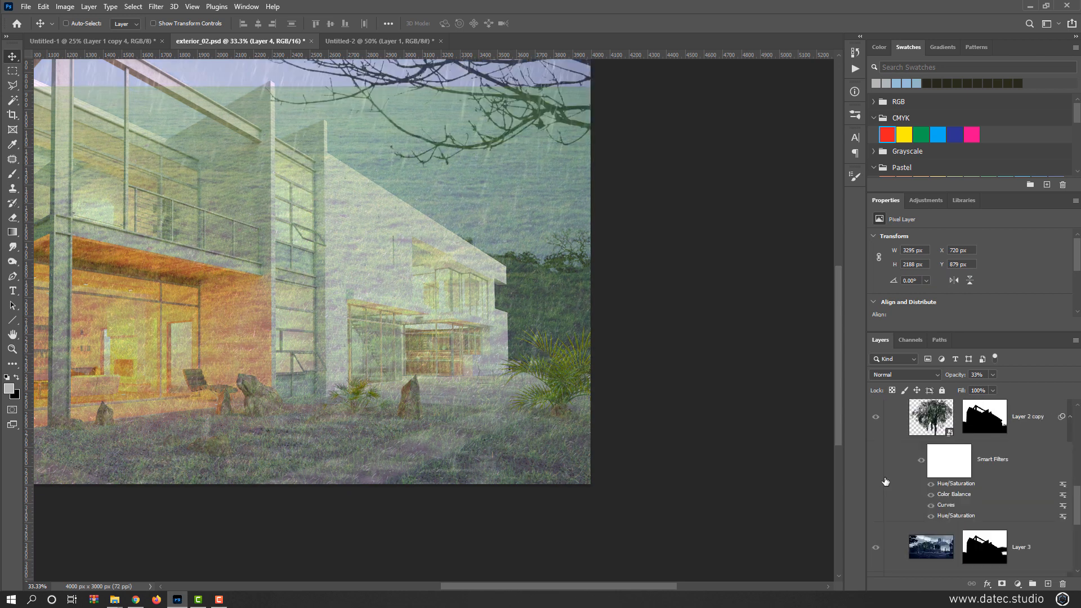
pyautogui.scroll(5, 881, 424)
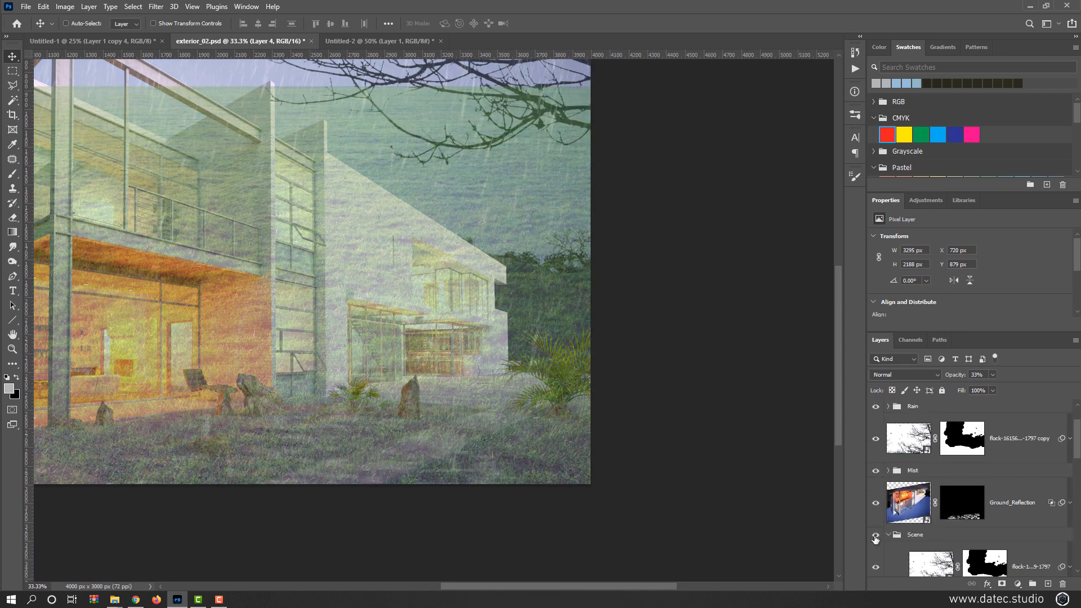
pyautogui.click(888, 535)
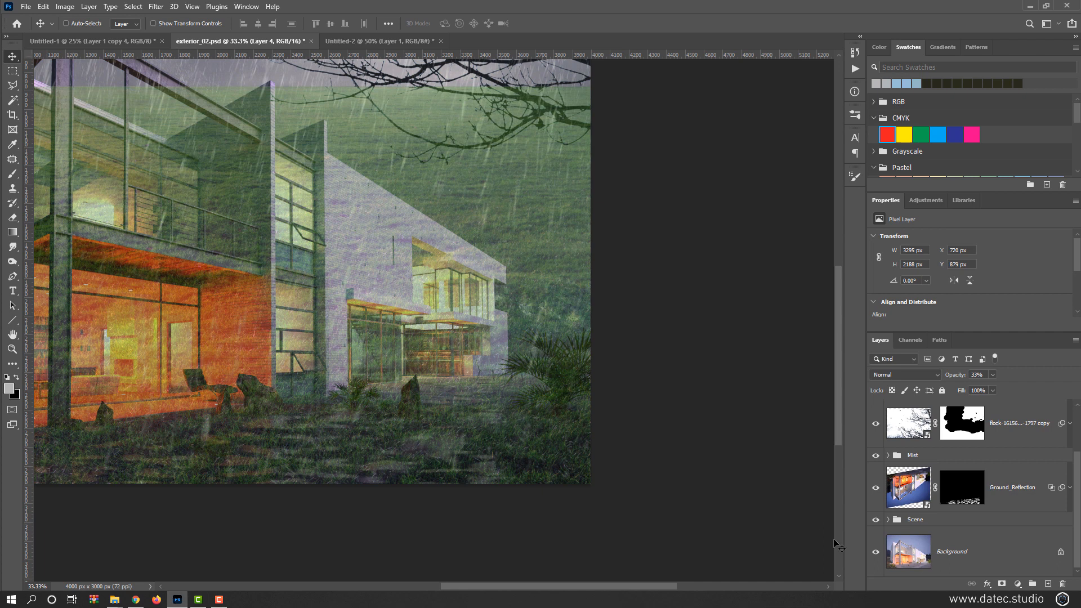
pyautogui.scroll(1, 898, 467)
pyautogui.click(876, 426)
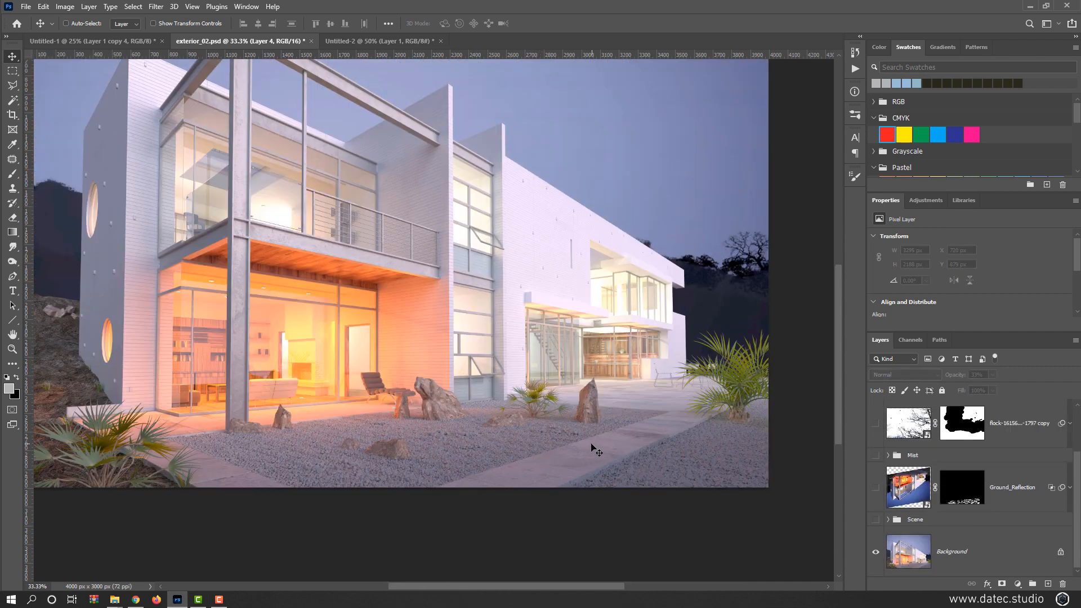
# Step: Start a Polygonal Lasso outline of the central gravel bed along the path edge and patio, skirting the upright rock
pyautogui.click(17, 89)
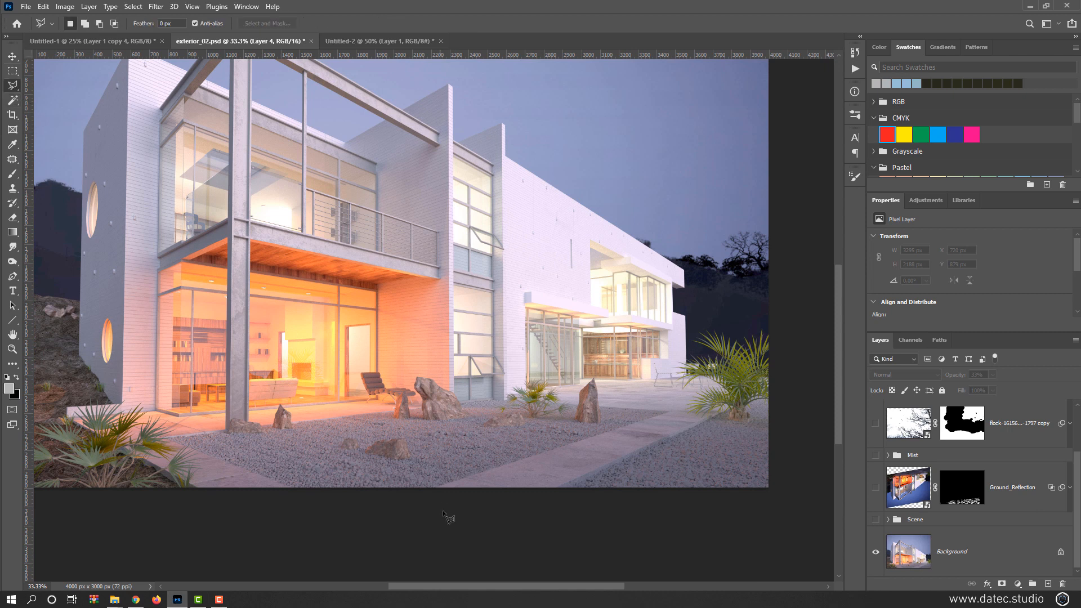
pyautogui.click(428, 489)
pyautogui.scroll(3, 668, 416)
pyautogui.click(670, 417)
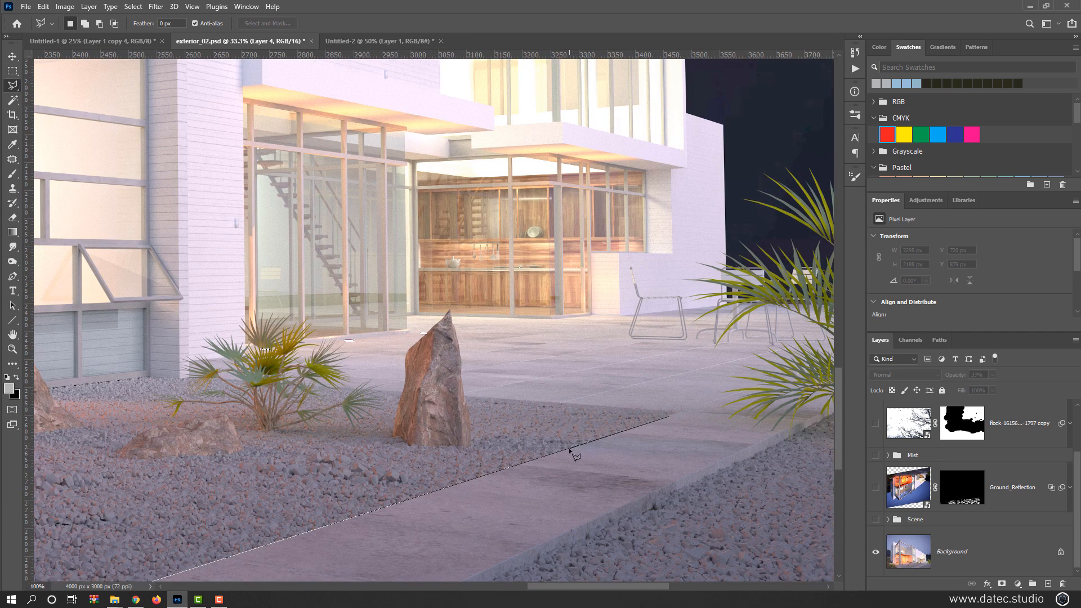
pyautogui.click(679, 413)
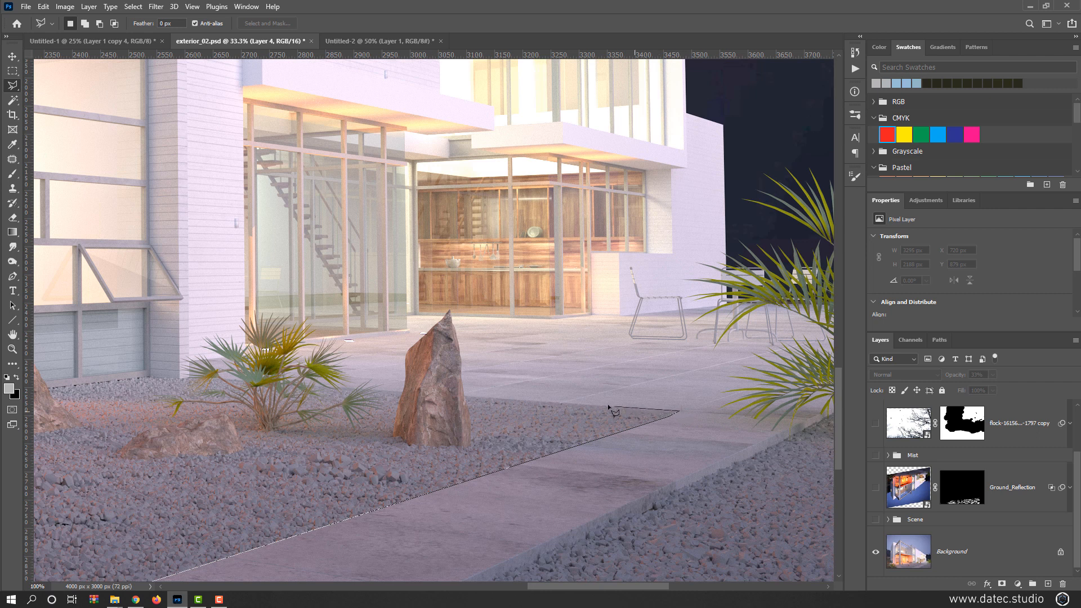
pyautogui.click(566, 403)
pyautogui.moveTo(505, 406); pyautogui.dragTo(623, 443)
pyautogui.click(583, 433)
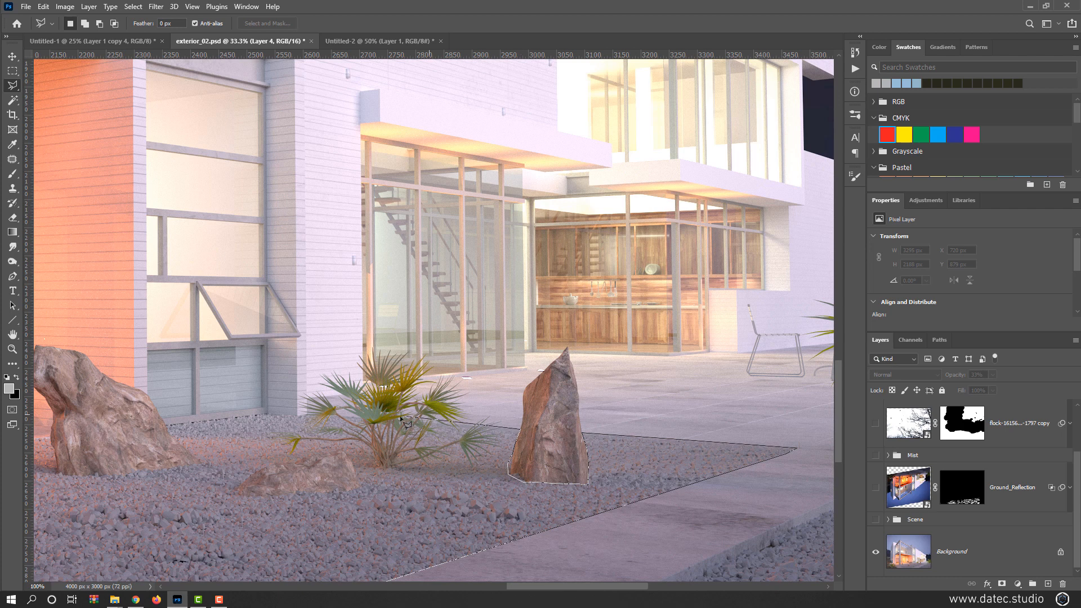
# Step: Continue the lasso outline along the base of the house wall and around the underside of the large boulder
pyautogui.click(299, 416)
pyautogui.click(267, 414)
pyautogui.moveTo(230, 441); pyautogui.dragTo(564, 440)
pyautogui.moveTo(359, 440); pyautogui.dragTo(569, 440)
pyautogui.click(569, 461)
pyautogui.click(495, 471)
pyautogui.click(472, 475)
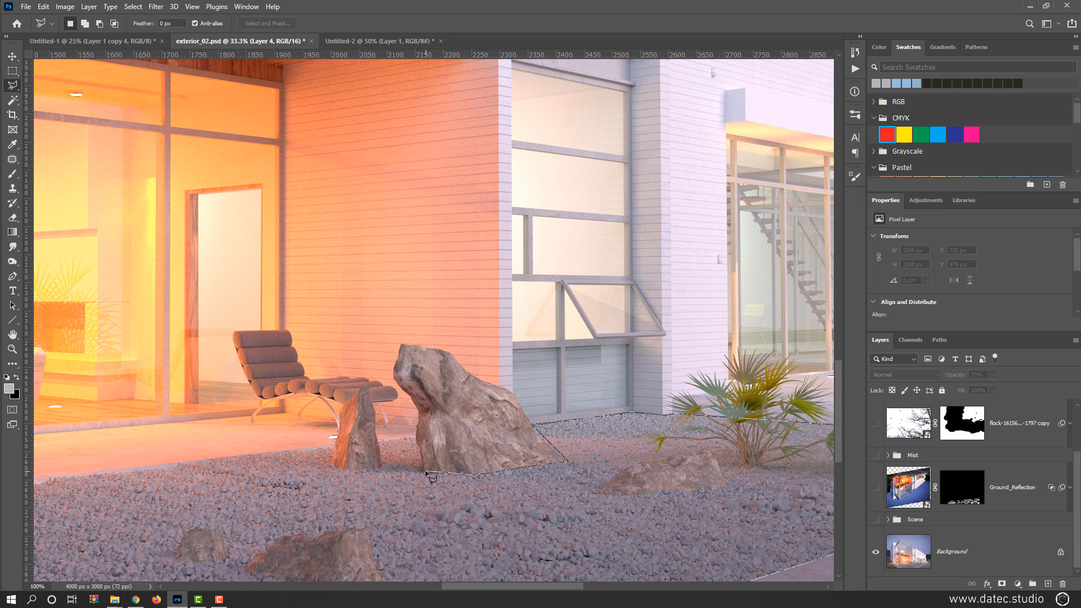
pyautogui.click(414, 438)
# Step: Trace the lasso outline around the base of the narrow rock beside the lounge chair
pyautogui.click(378, 441)
pyautogui.click(382, 466)
pyautogui.click(377, 469)
pyautogui.moveTo(369, 474); pyautogui.dragTo(610, 477)
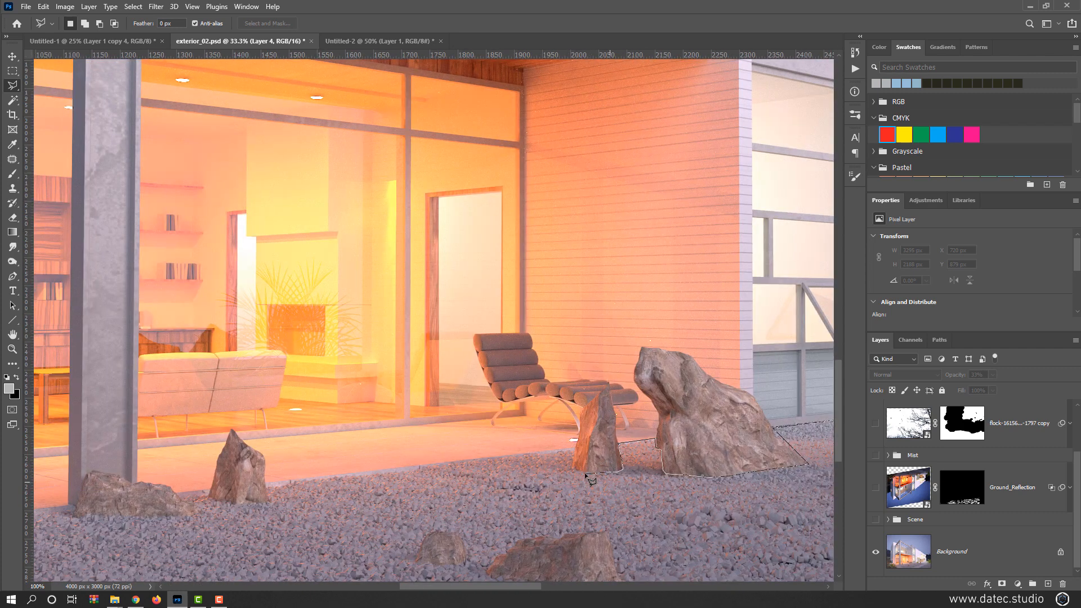
pyautogui.click(571, 471)
pyautogui.click(575, 446)
# Step: Extend the lasso outline along the terrace edge, around the pointed rock and under the low rock by the steel column
pyautogui.moveTo(326, 475); pyautogui.dragTo(484, 476)
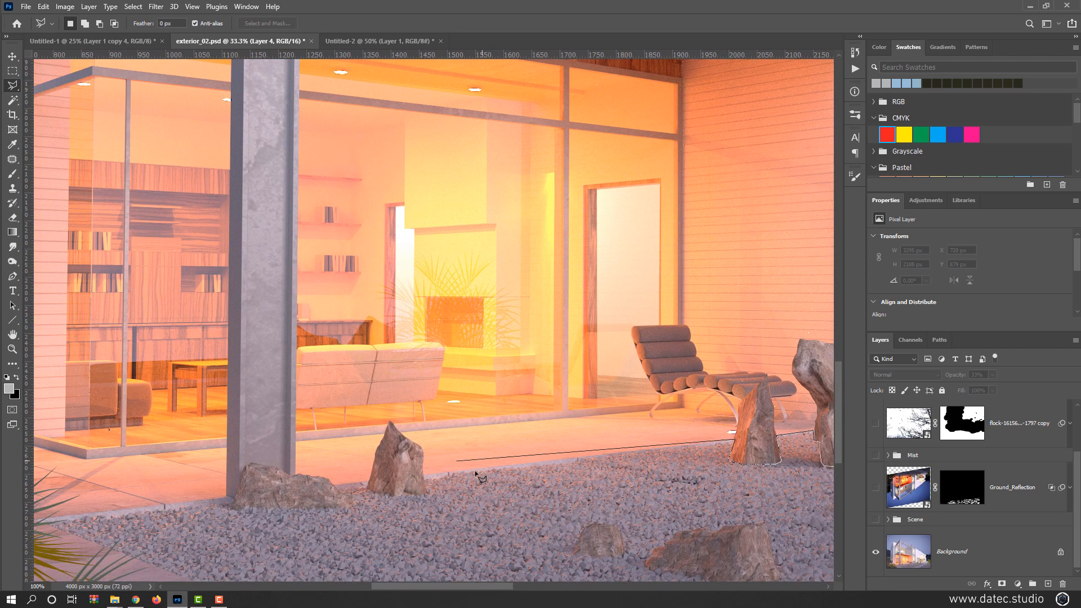
pyautogui.click(425, 477)
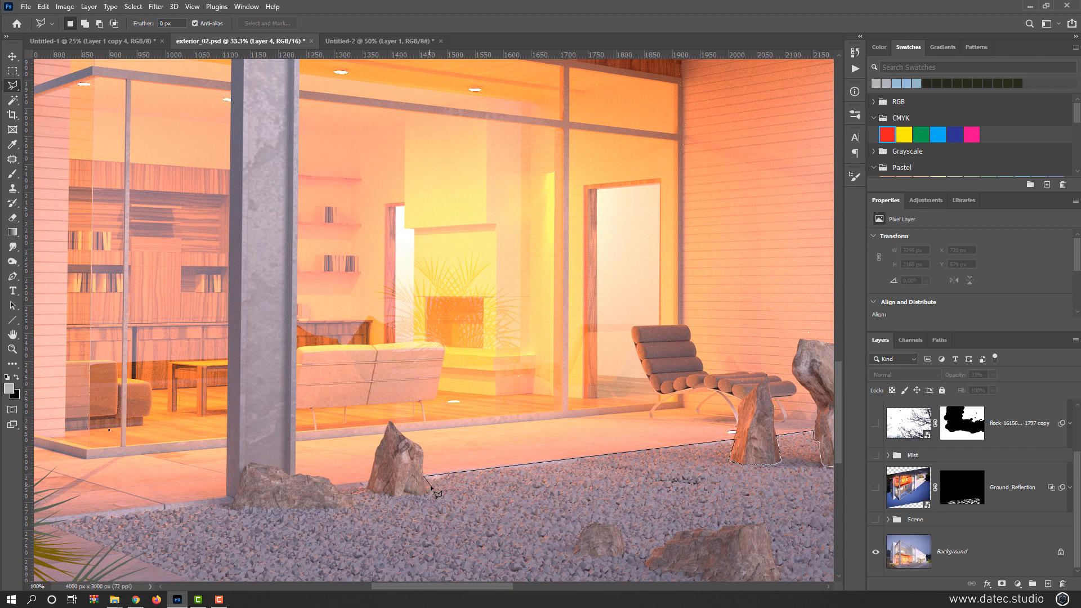
pyautogui.click(422, 497)
pyautogui.click(407, 495)
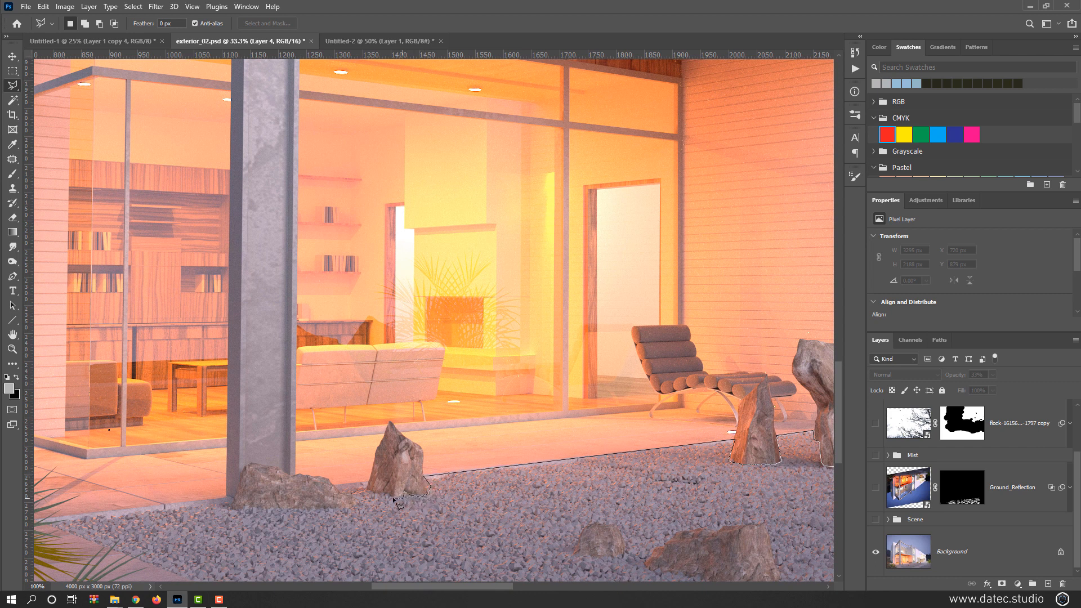
pyautogui.click(365, 489)
pyautogui.click(351, 499)
pyautogui.click(352, 506)
pyautogui.moveTo(313, 512); pyautogui.dragTo(490, 432)
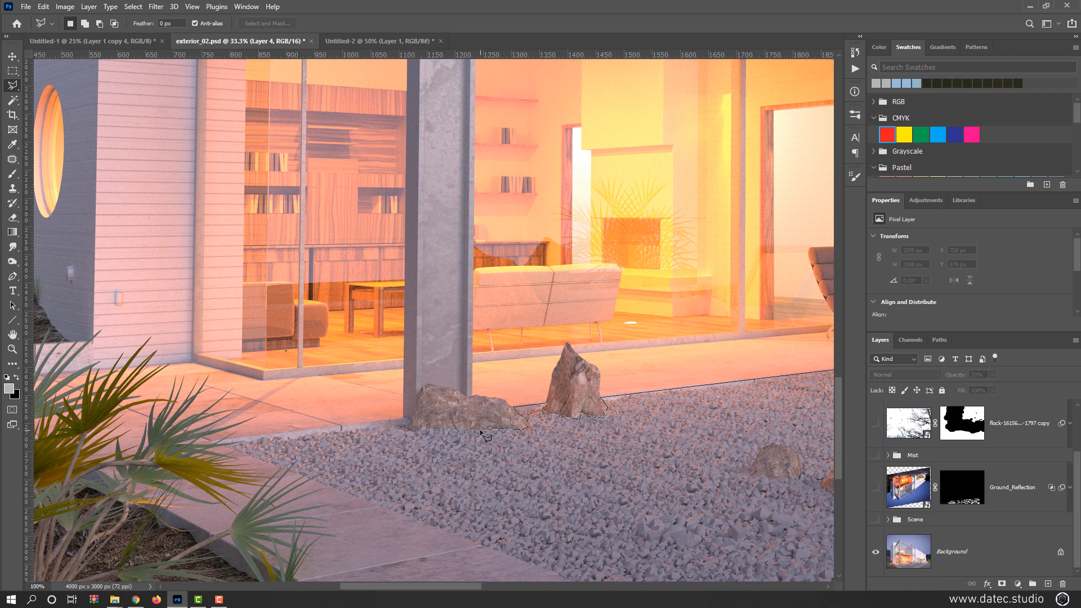
# Step: Finish the gravel outline along the remaining terrace and path edges, and close the selection at the image's lower border
pyautogui.click(408, 420)
pyautogui.click(217, 442)
pyautogui.moveTo(505, 541); pyautogui.dragTo(302, 369)
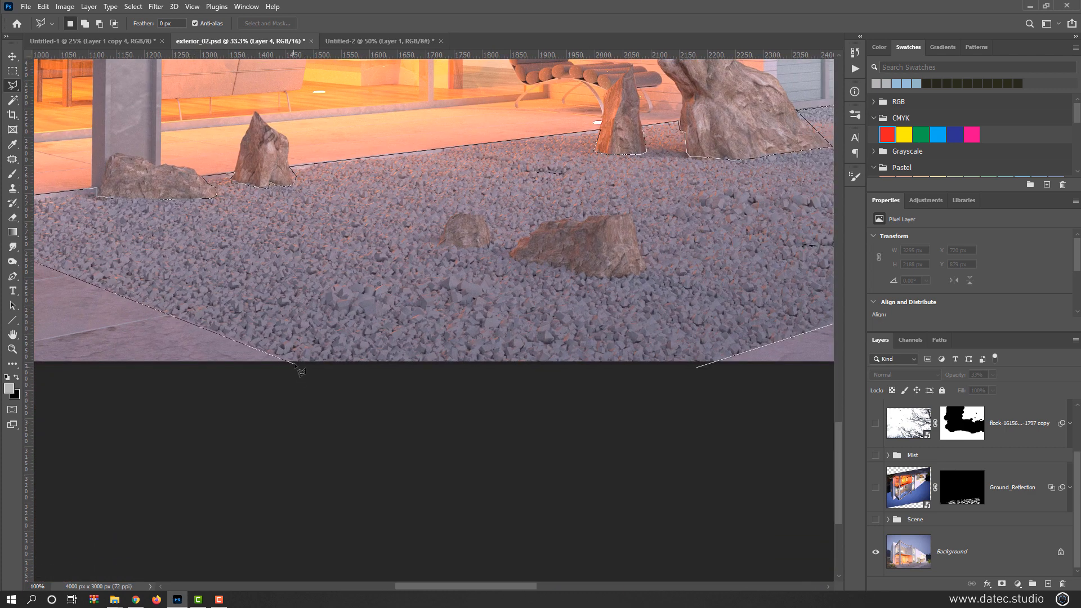
pyautogui.click(295, 364)
pyautogui.moveTo(534, 394); pyautogui.dragTo(398, 489)
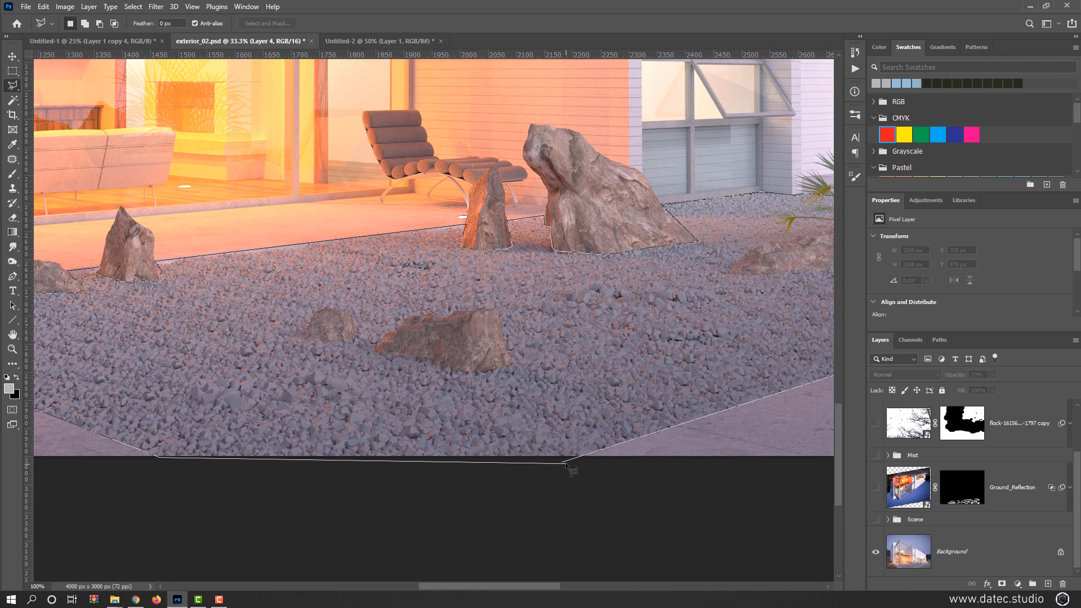
pyautogui.click(566, 464)
# Step: Subtract the large angular rock in the middle of the gravel bed from the selection by tracing its outline
pyautogui.moveTo(592, 416)
pyautogui.mouseDown()
pyautogui.moveTo(496, 464)
pyautogui.moveTo(595, 486)
pyautogui.mouseUp()
pyautogui.press('alt')
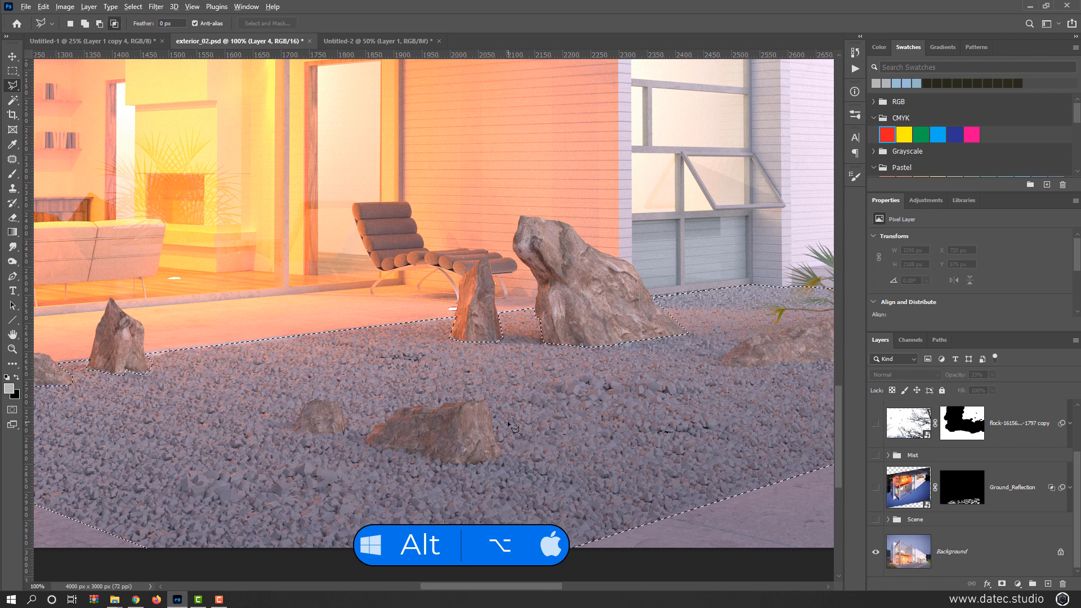
pyautogui.scroll(1, 509, 424)
pyautogui.moveTo(464, 429); pyautogui.dragTo(523, 382)
pyautogui.keyDown('alt'); pyautogui.click(526, 334); pyautogui.keyUp('alt')
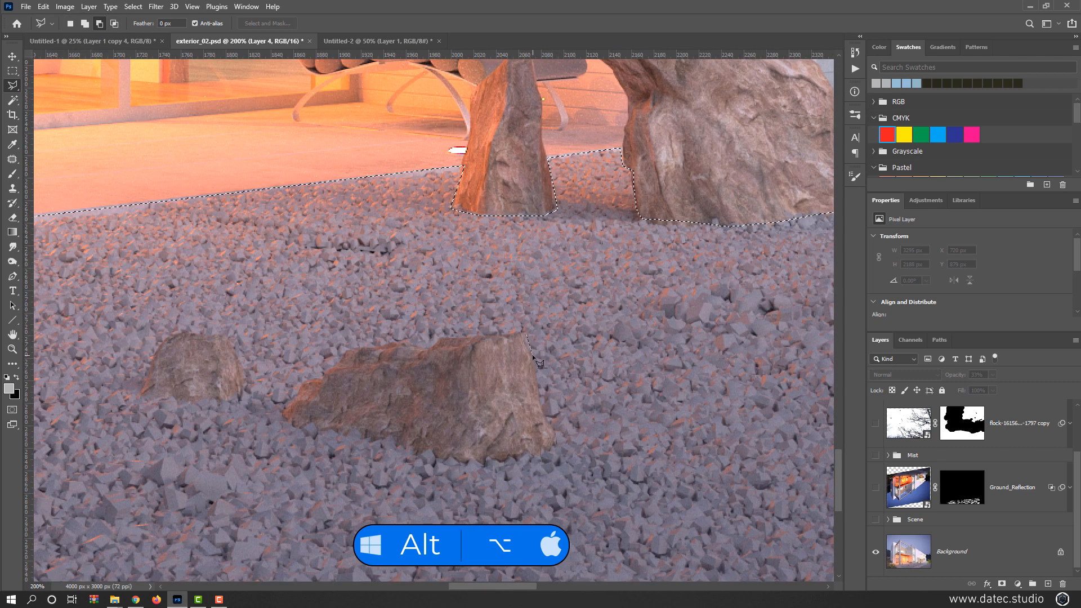
pyautogui.click(545, 414)
pyautogui.moveTo(510, 458)
pyautogui.mouseDown()
pyautogui.moveTo(456, 460)
pyautogui.moveTo(290, 423)
pyautogui.moveTo(286, 407)
pyautogui.moveTo(346, 354)
pyautogui.moveTo(392, 344)
pyautogui.mouseUp()
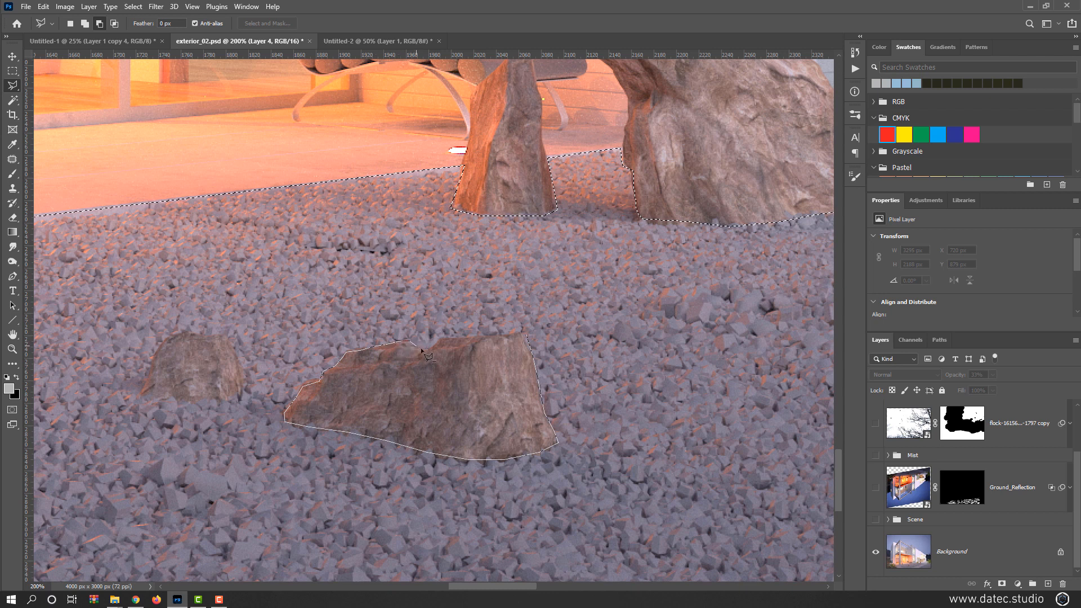
pyautogui.moveTo(422, 350); pyautogui.dragTo(440, 340)
pyautogui.doubleClick(500, 337)
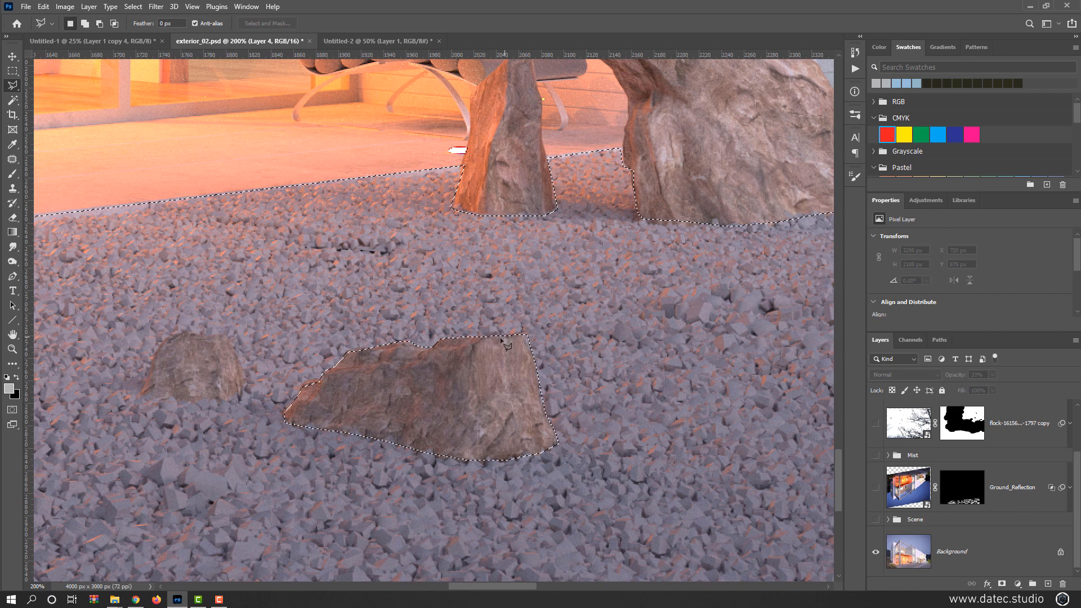
# Step: Subtract the small rounded rock and the low rock beside the small palm from the gravel selection
pyautogui.moveTo(299, 384); pyautogui.dragTo(647, 429)
pyautogui.moveTo(580, 390)
pyautogui.mouseDown()
pyautogui.moveTo(589, 424)
pyautogui.moveTo(579, 441)
pyautogui.moveTo(538, 451)
pyautogui.moveTo(485, 442)
pyautogui.moveTo(508, 390)
pyautogui.moveTo(538, 378)
pyautogui.moveTo(583, 394)
pyautogui.moveTo(588, 434)
pyautogui.mouseUp()
pyautogui.moveTo(766, 451); pyautogui.dragTo(467, 411)
pyautogui.moveTo(670, 436); pyautogui.dragTo(222, 458)
pyautogui.moveTo(555, 319); pyautogui.dragTo(290, 421)
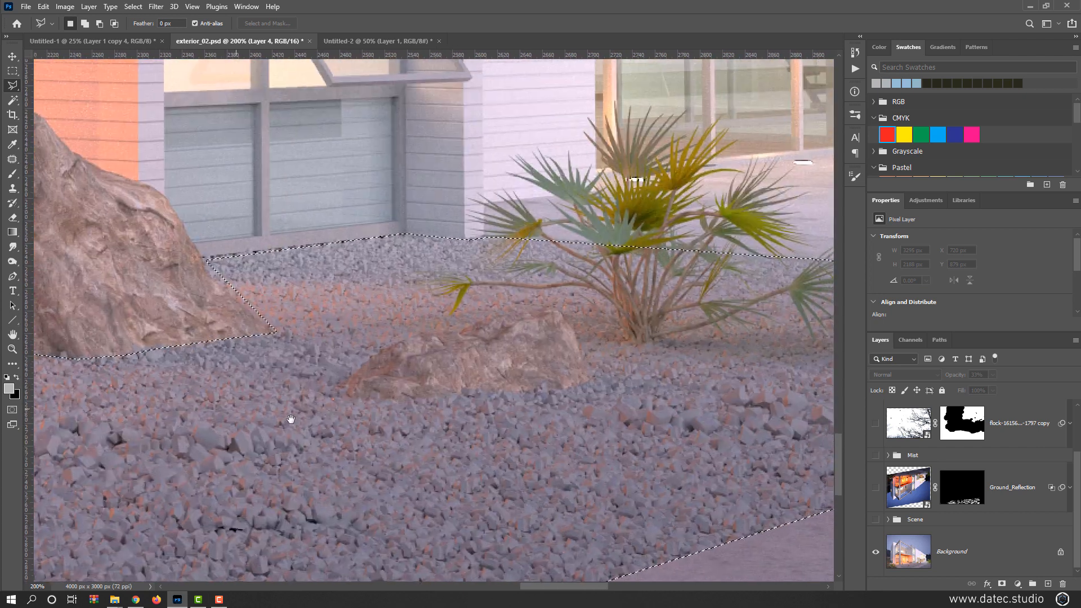
pyautogui.moveTo(376, 410); pyautogui.dragTo(366, 461)
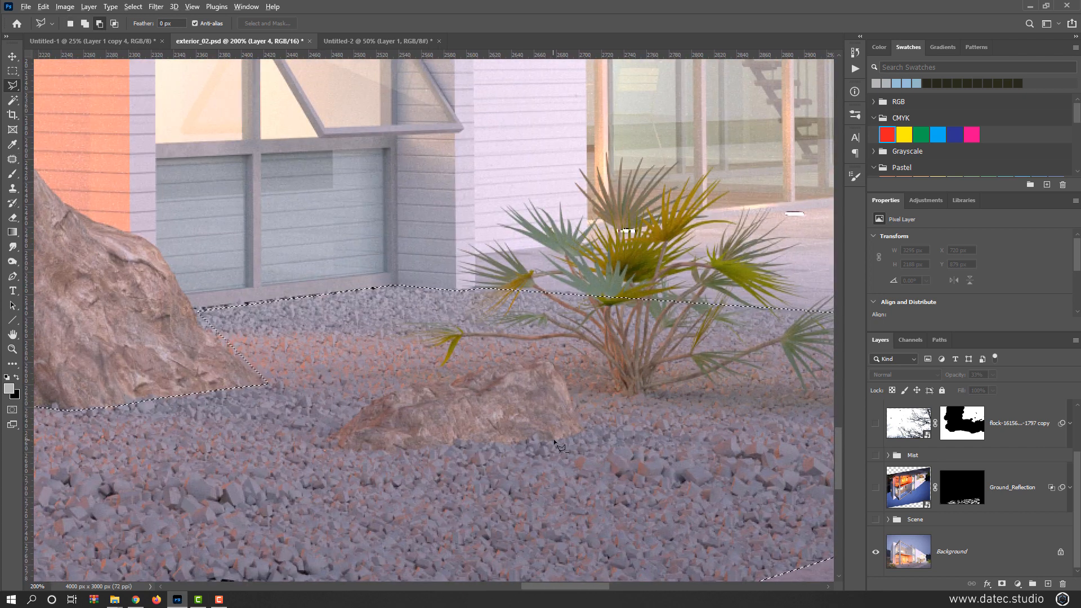
pyautogui.press('alt')
pyautogui.moveTo(511, 441)
pyautogui.mouseDown()
pyautogui.moveTo(338, 446)
pyautogui.moveTo(335, 432)
pyautogui.moveTo(395, 390)
pyautogui.moveTo(437, 391)
pyautogui.moveTo(530, 361)
pyautogui.moveTo(561, 378)
pyautogui.moveTo(582, 435)
pyautogui.moveTo(454, 385)
pyautogui.moveTo(395, 378)
pyautogui.moveTo(397, 363)
pyautogui.mouseUp()
pyautogui.press('alt')
# Step: Start adding the second gravel bed to the selection, tracing the path's far edge and the base of the large palm's trunk
pyautogui.scroll(-1, 591, 444)
pyautogui.scroll(3, 425, 325)
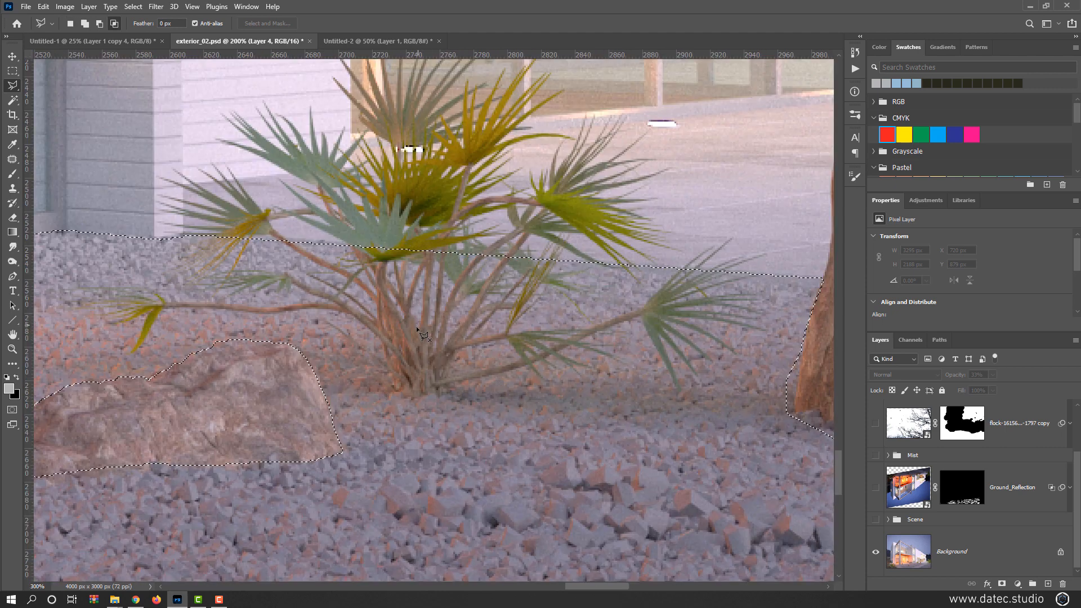
pyautogui.scroll(-4, 431, 372)
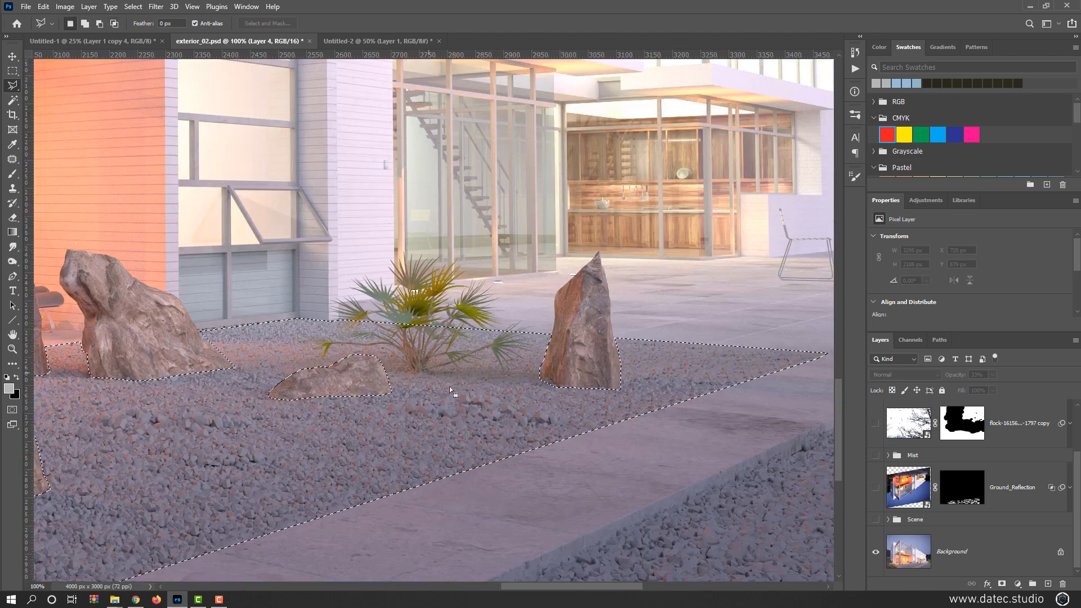
pyautogui.moveTo(449, 386)
pyautogui.mouseDown()
pyautogui.moveTo(296, 285)
pyautogui.moveTo(137, 300)
pyautogui.mouseUp()
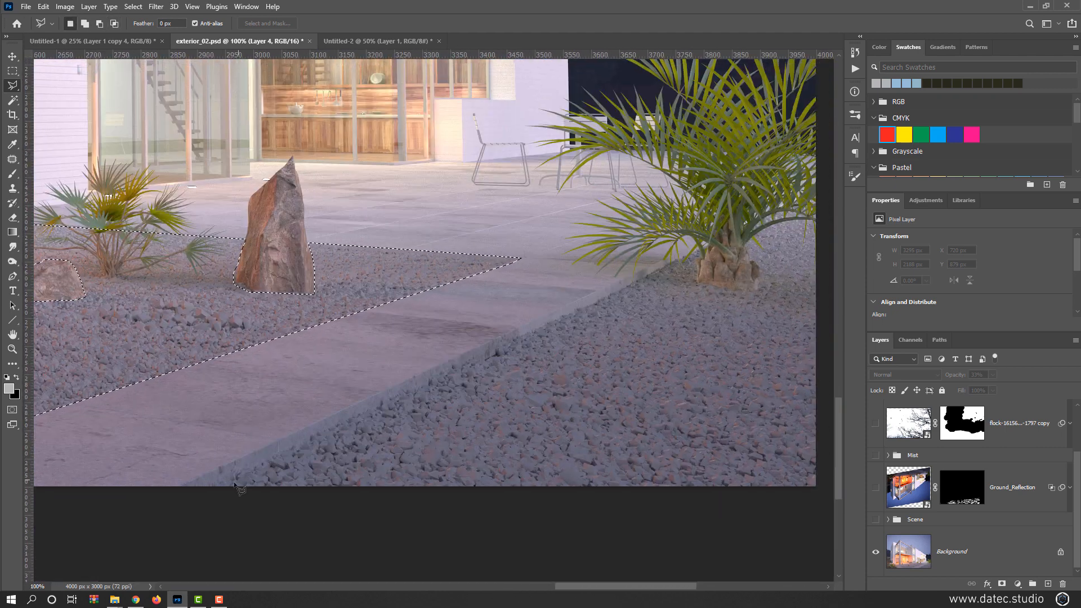
pyautogui.press('shift')
pyautogui.keyDown('shift'); pyautogui.click(179, 487); pyautogui.keyUp('shift')
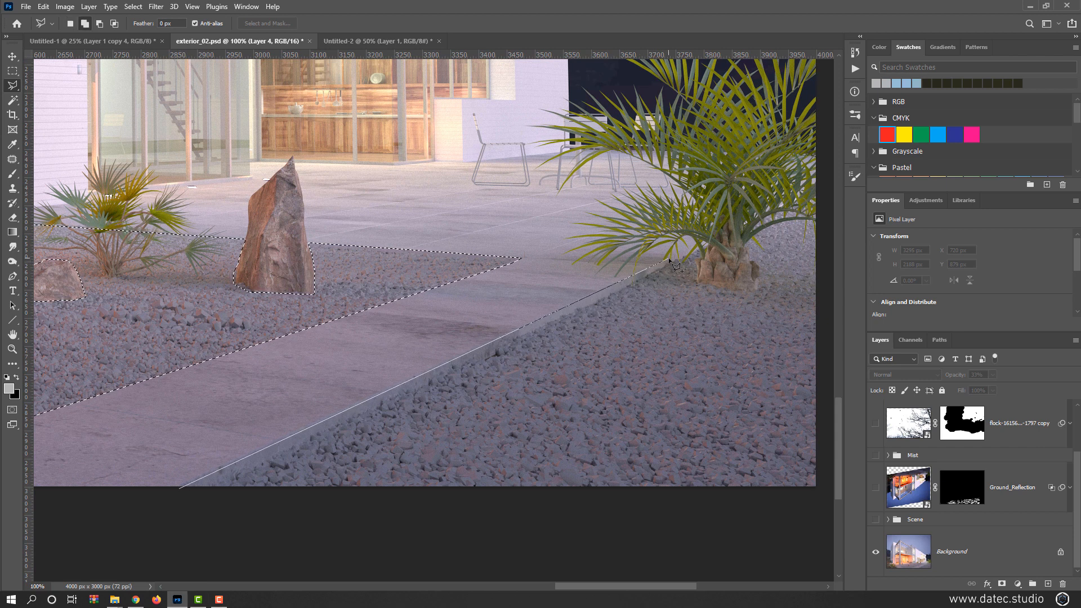
pyautogui.click(701, 246)
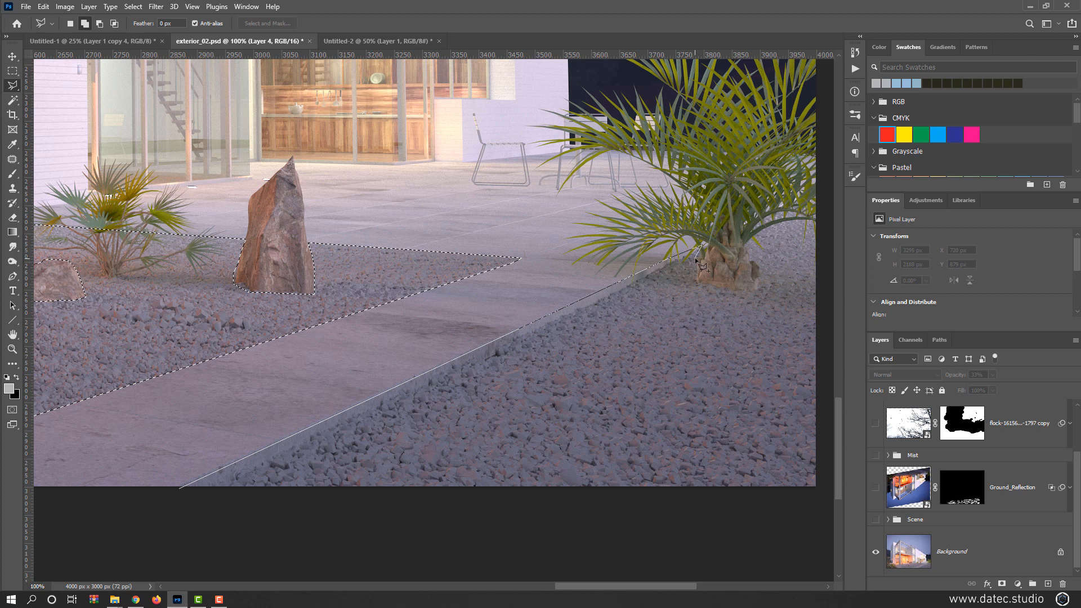
pyautogui.click(759, 271)
pyautogui.click(756, 264)
pyautogui.click(749, 260)
pyautogui.click(748, 244)
pyautogui.moveTo(748, 244); pyautogui.dragTo(634, 321)
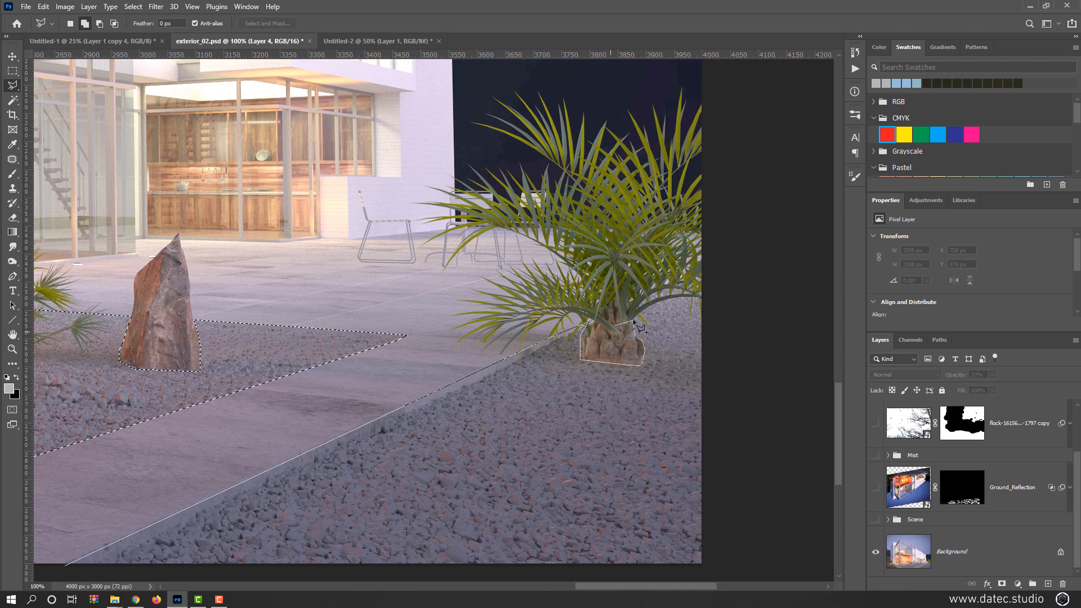
# Step: Complete the second gravel bed's outline along its rear edge and the image borders, and close the selection
pyautogui.click(644, 303)
pyautogui.click(663, 289)
pyautogui.click(682, 283)
pyautogui.click(722, 282)
pyautogui.click(738, 440)
pyautogui.moveTo(679, 504); pyautogui.dragTo(685, 343)
pyautogui.click(739, 453)
pyautogui.doubleClick(178, 455)
# Step: Try filling the gravel selection with the grey foreground colour on a new layer, and undo it
pyautogui.scroll(-3, 293, 379)
pyautogui.moveTo(305, 376)
pyautogui.mouseDown()
pyautogui.moveTo(586, 420)
pyautogui.moveTo(664, 475)
pyautogui.mouseUp()
pyautogui.scroll(3, 978, 506)
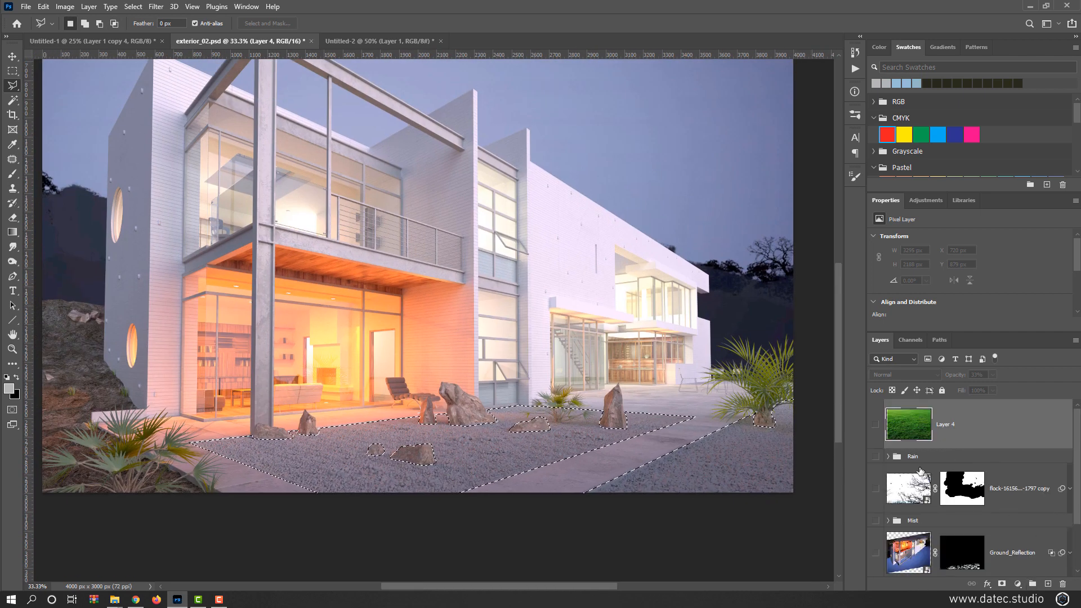
pyautogui.click(1049, 585)
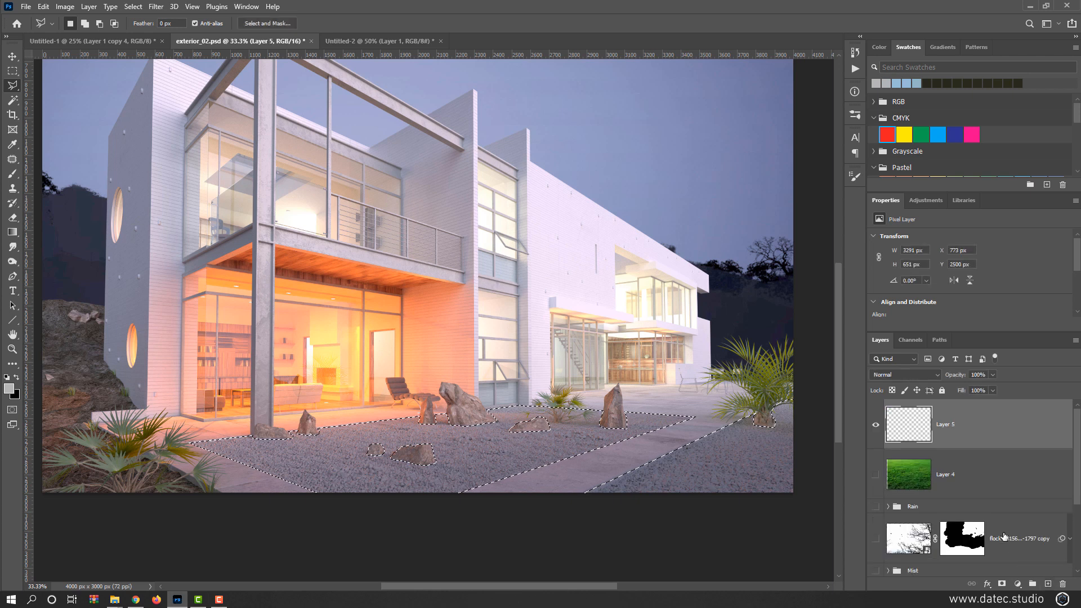
pyautogui.hotkey('alt', 'BackSpace')
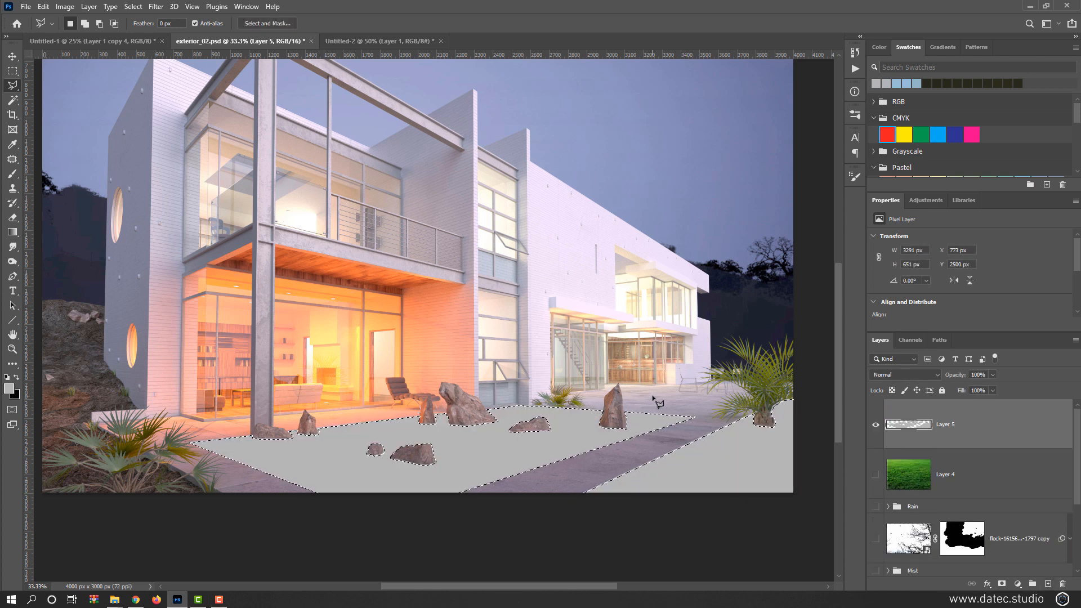
pyautogui.hotkey('ctrl', 'z')
pyautogui.hotkey('ctrl', 'z')
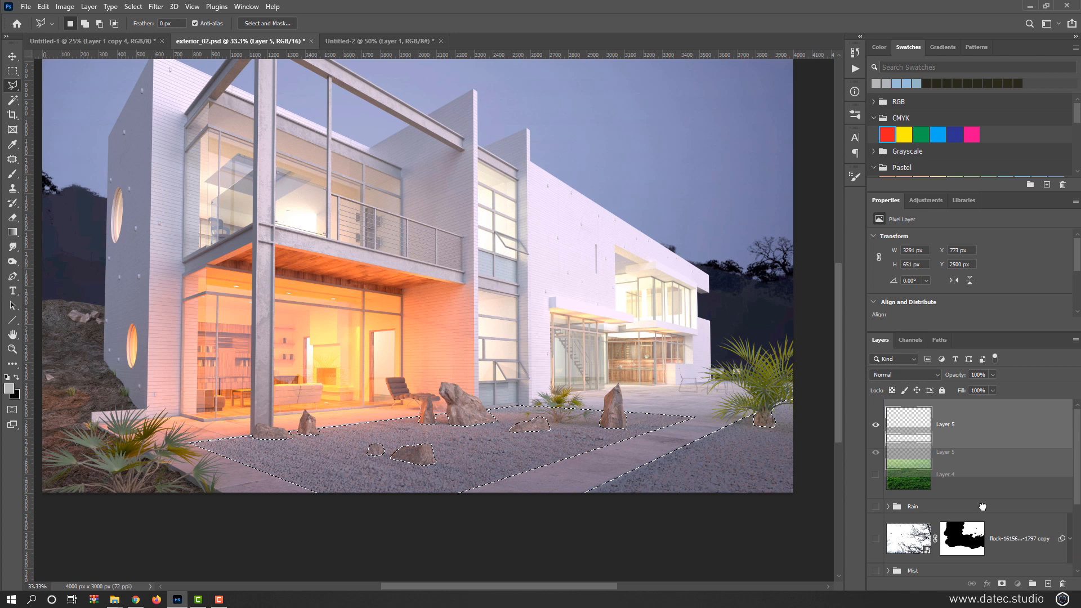
# Step: Show the grass layer, set its opacity to 100%, and mask it with the gravel selection
pyautogui.click(876, 425)
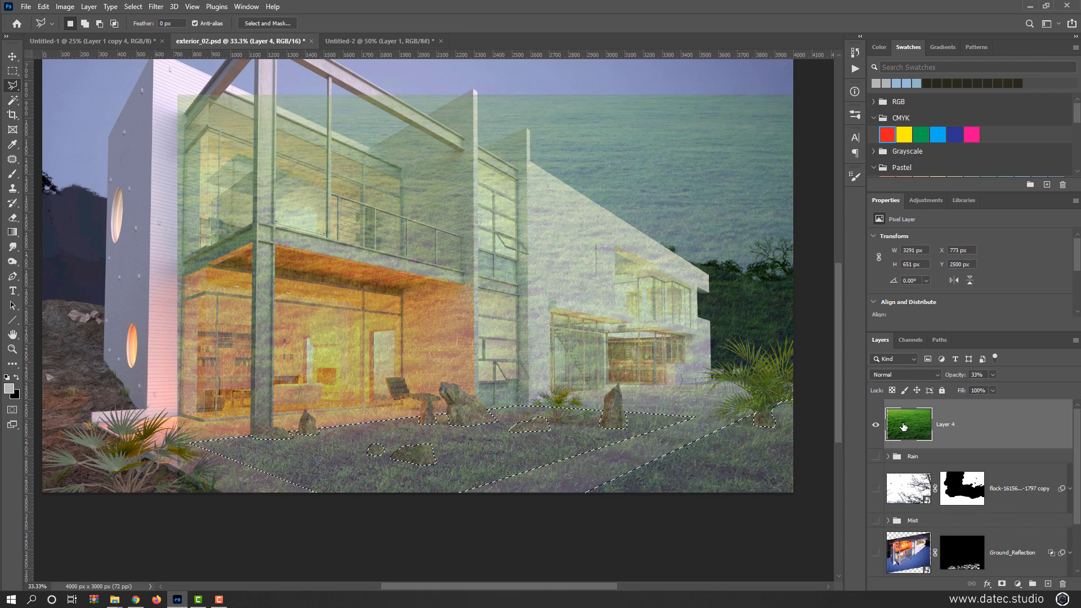
pyautogui.moveTo(953, 375); pyautogui.dragTo(1062, 386)
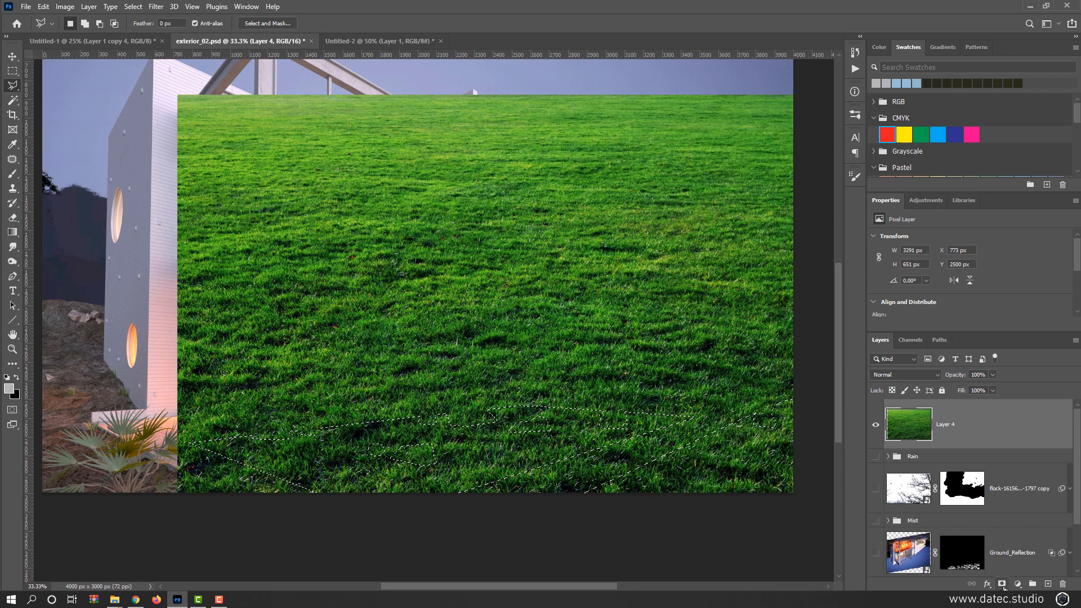
pyautogui.click(1003, 584)
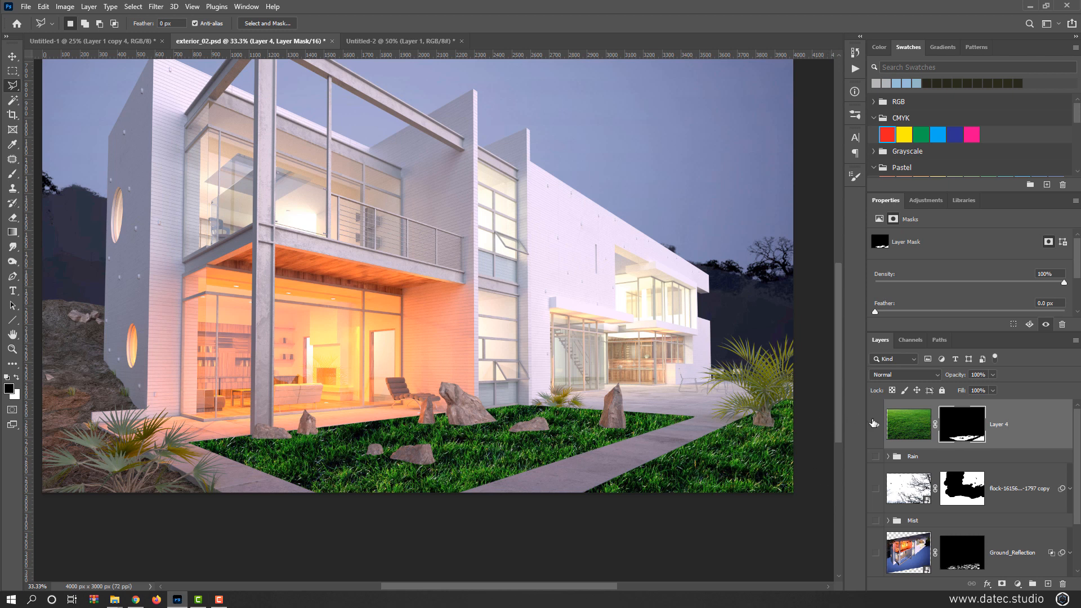
# Step: Unlink the grass image from its layer mask and try shifting the grass within the masked area
pyautogui.click(934, 426)
pyautogui.click(908, 425)
pyautogui.press('v')
pyautogui.moveTo(701, 465); pyautogui.dragTo(707, 466)
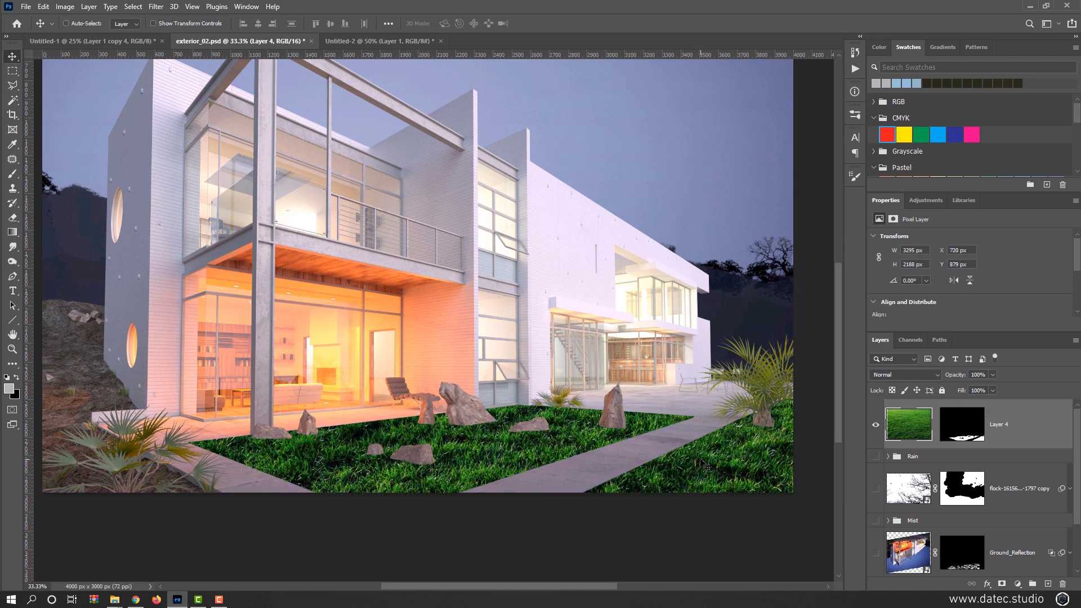
# Step: Try to compress the grass image vertically with Free Transform by lowering its upper edge
pyautogui.hotkey('ctrl', 't')
pyautogui.hotkey('ctrl', '-')
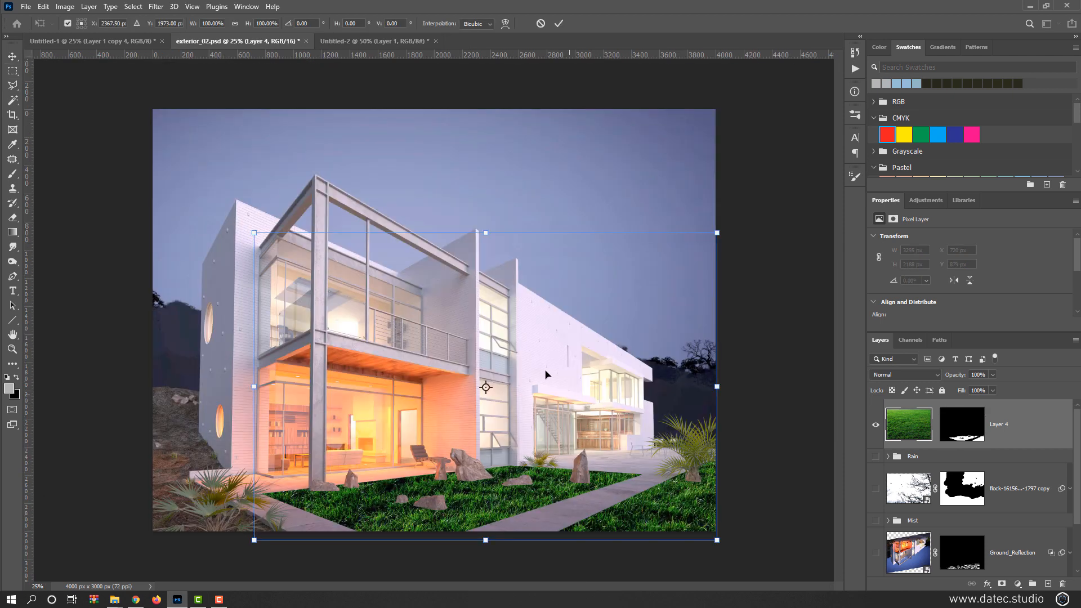
pyautogui.moveTo(490, 234); pyautogui.dragTo(485, 352)
pyautogui.press('Return')
pyautogui.hotkey('ctrl', '+')
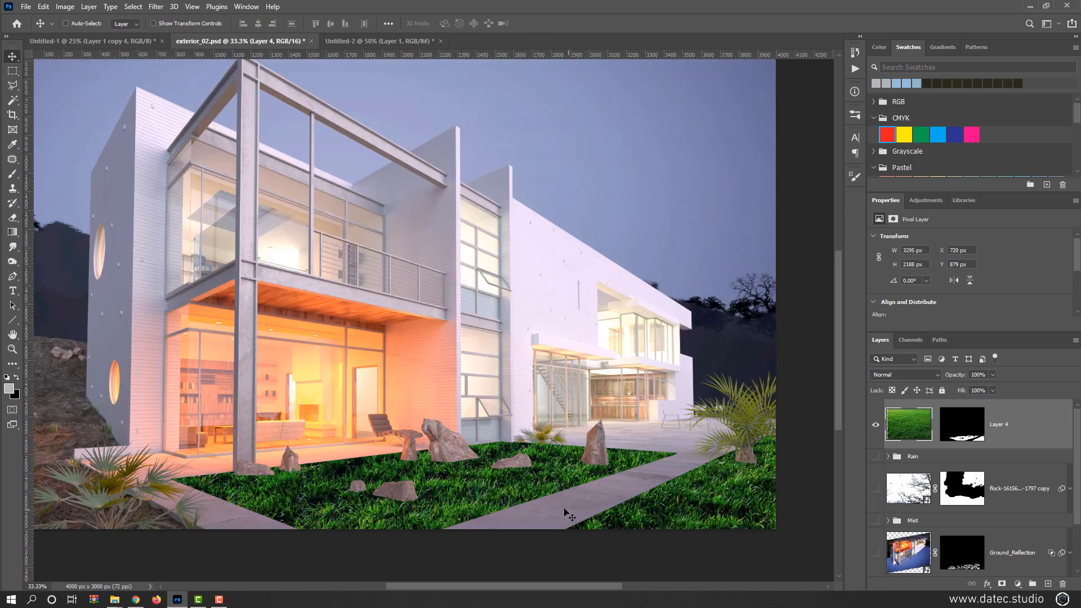
# Step: Show the Rain, branch, Mist, Ground_Reflection and Scene layers, hide the Background layer, and check the grass within the rainy scene
pyautogui.moveTo(875, 456); pyautogui.dragTo(876, 552)
pyautogui.scroll(-2, 879, 546)
pyautogui.click(876, 553)
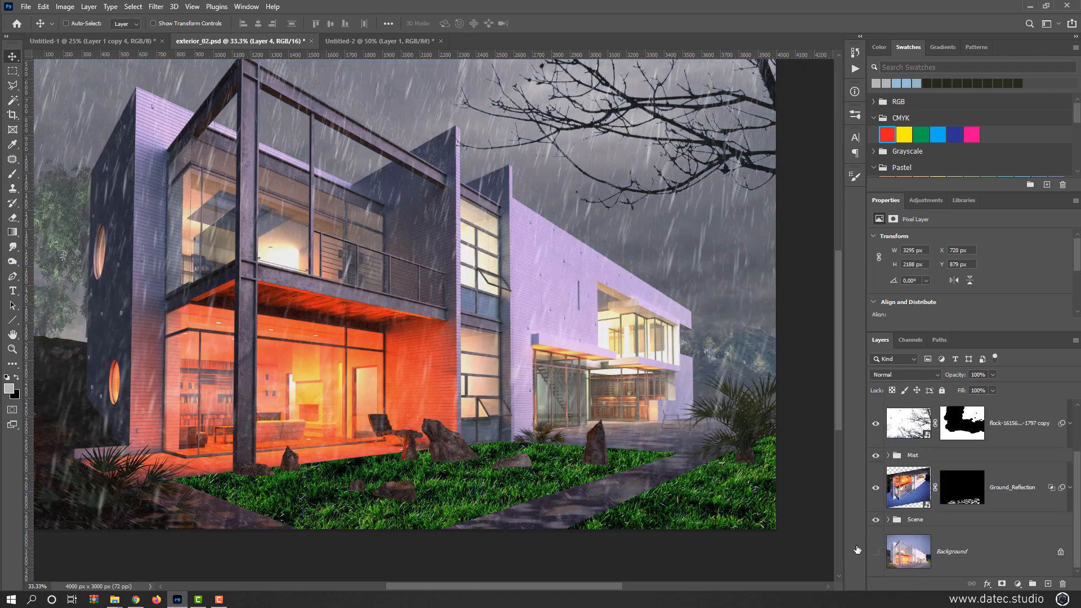
pyautogui.scroll(2, 939, 446)
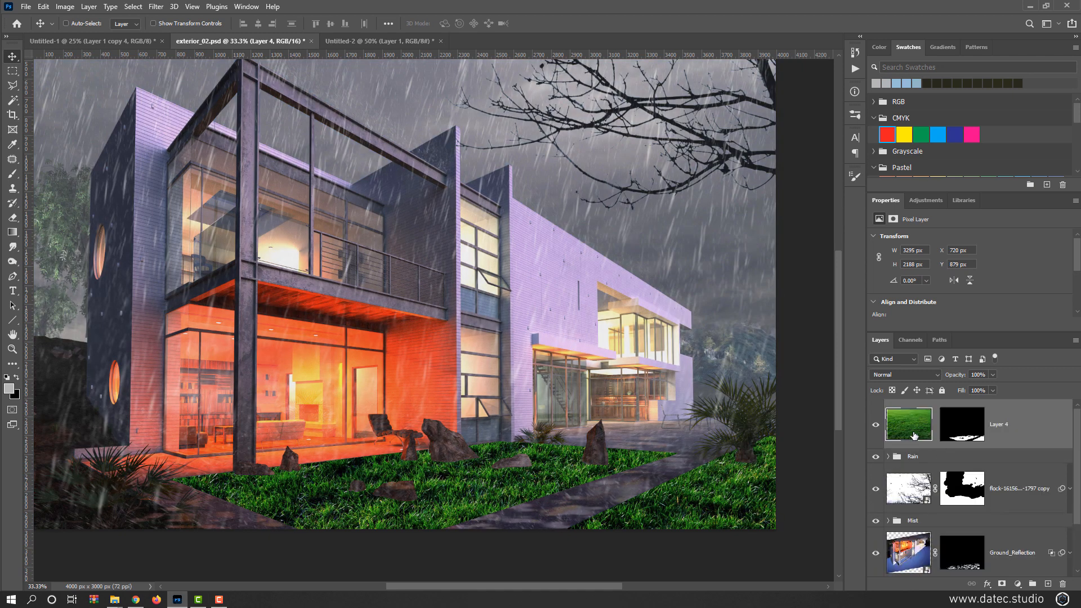
pyautogui.scroll(1, 469, 496)
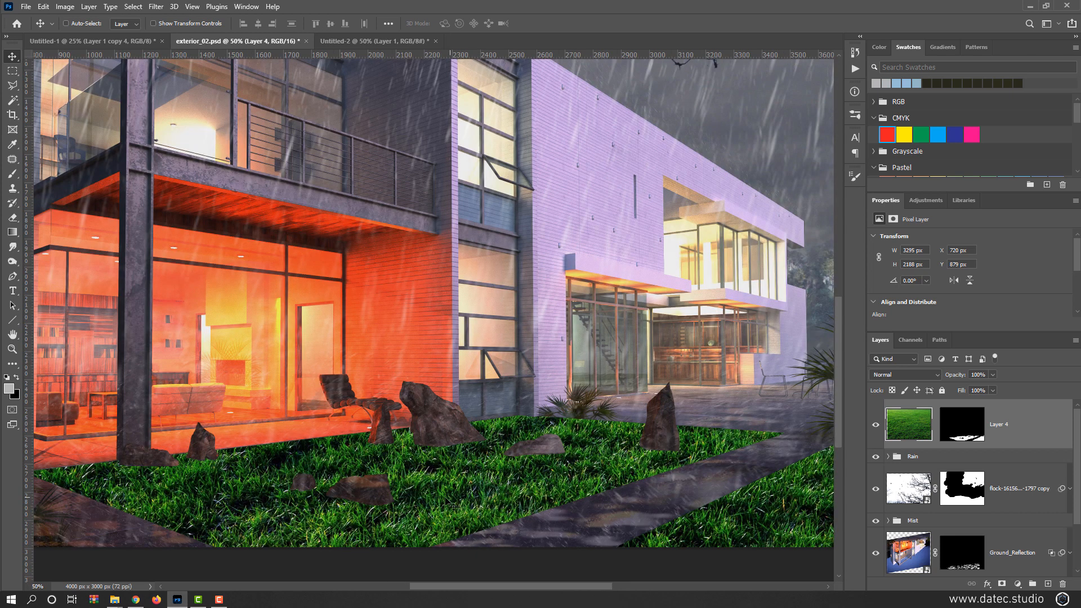
pyautogui.moveTo(445, 499); pyautogui.dragTo(652, 471)
pyautogui.scroll(-1, 656, 478)
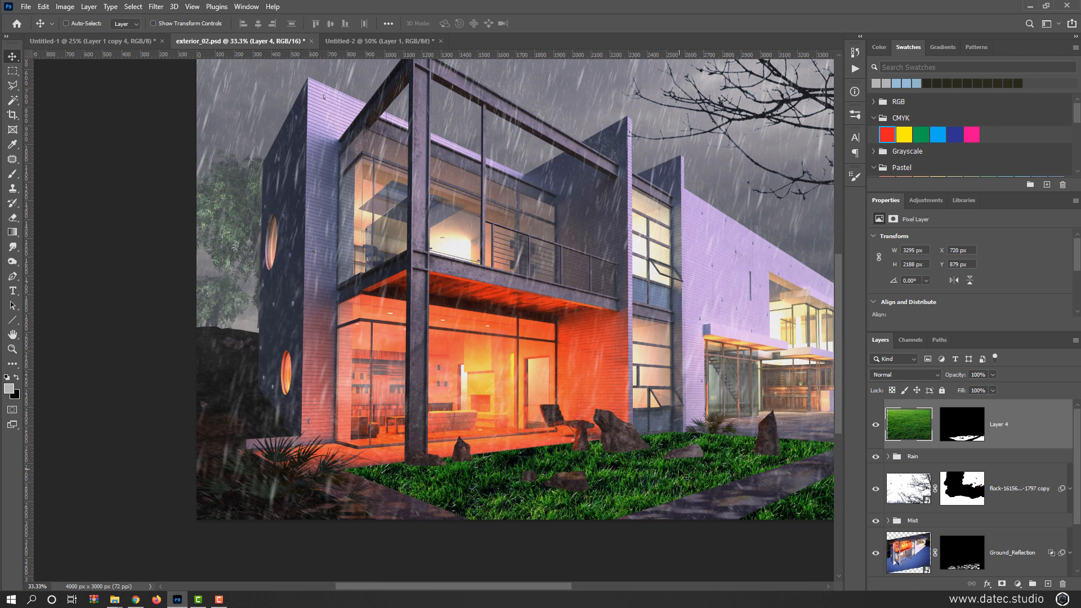
# Step: Look through the layers of the Scene group, including the trees, the background copy and the cloudy sky
pyautogui.scroll(-2, 905, 518)
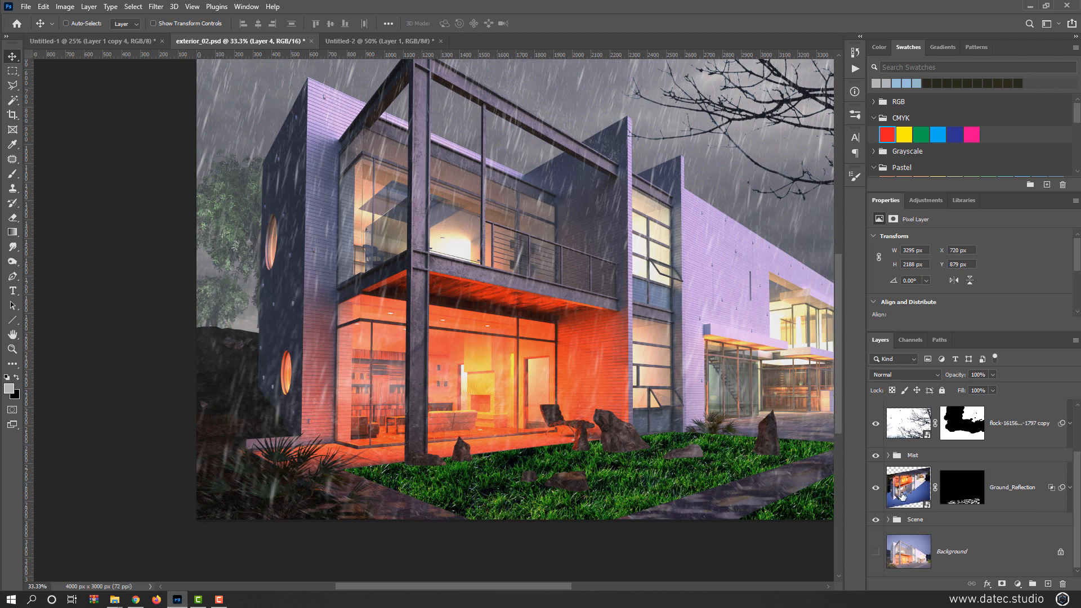
pyautogui.scroll(2, 901, 495)
pyautogui.scroll(-2, 895, 506)
pyautogui.click(889, 519)
pyautogui.scroll(-7, 891, 520)
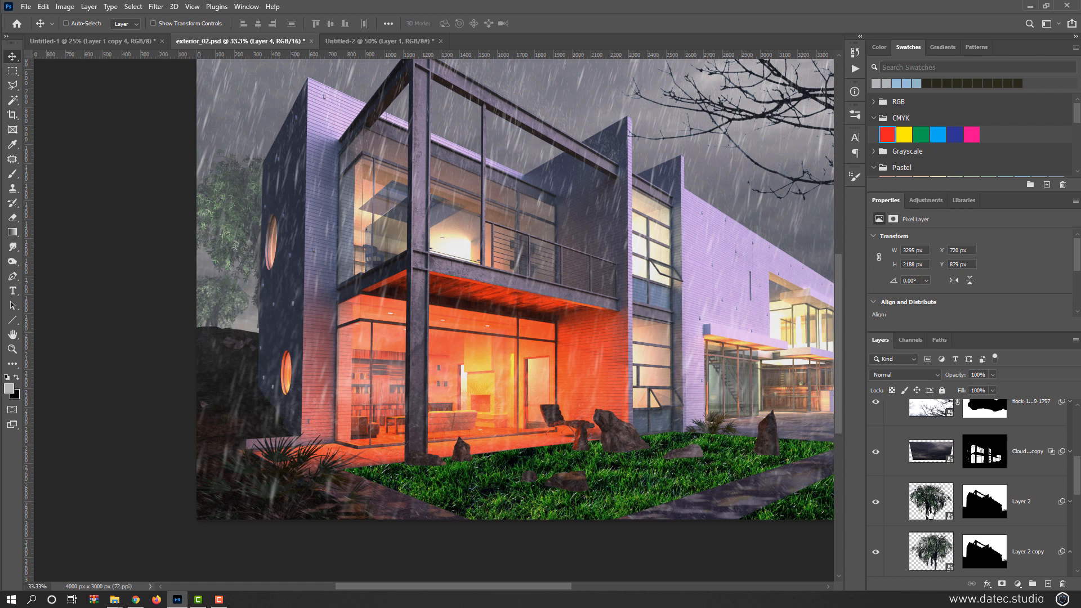
pyautogui.scroll(5, 930, 517)
pyautogui.scroll(-8, 928, 512)
pyautogui.scroll(-2, 923, 512)
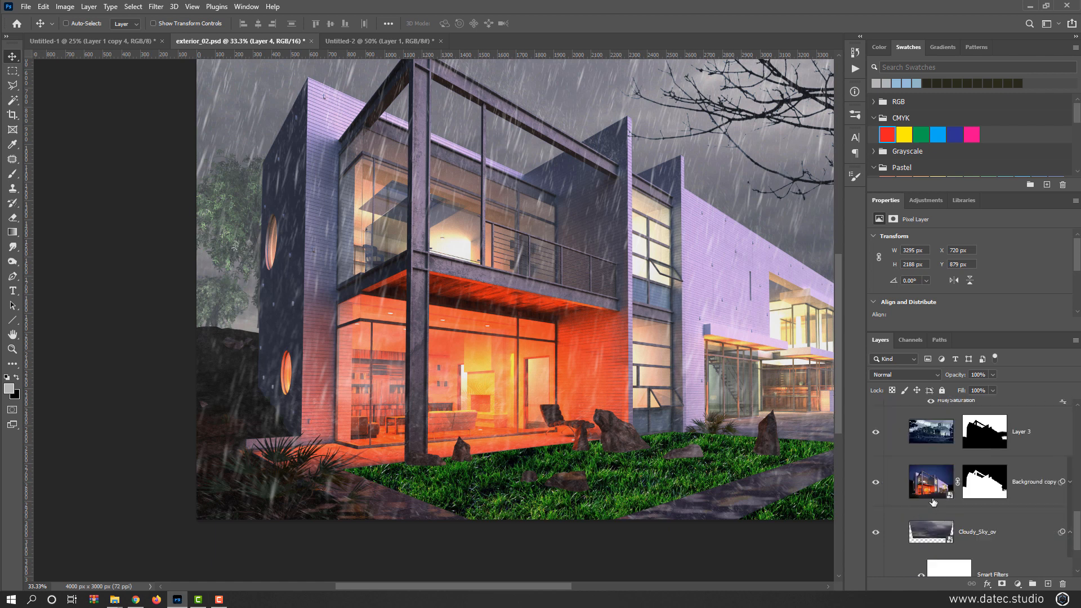
pyautogui.scroll(-5, 931, 498)
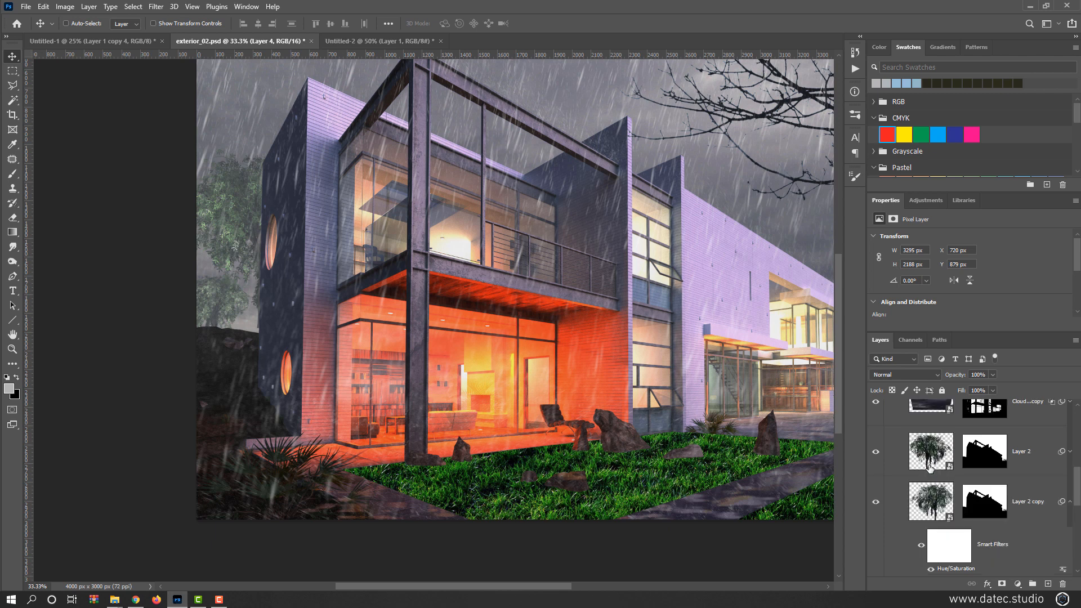
pyautogui.click(1028, 463)
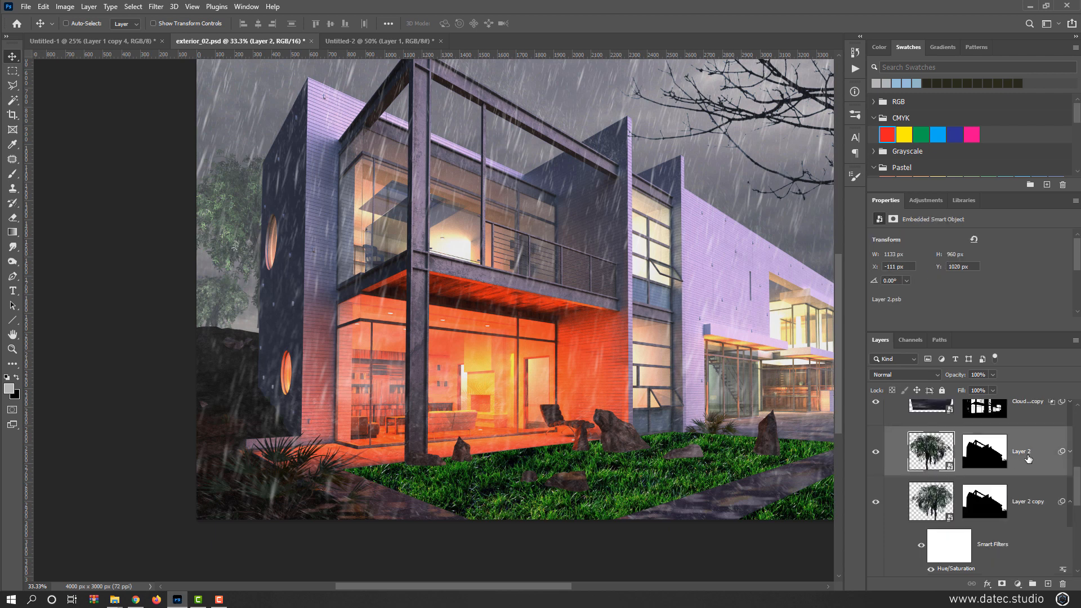
pyautogui.scroll(8, 1077, 489)
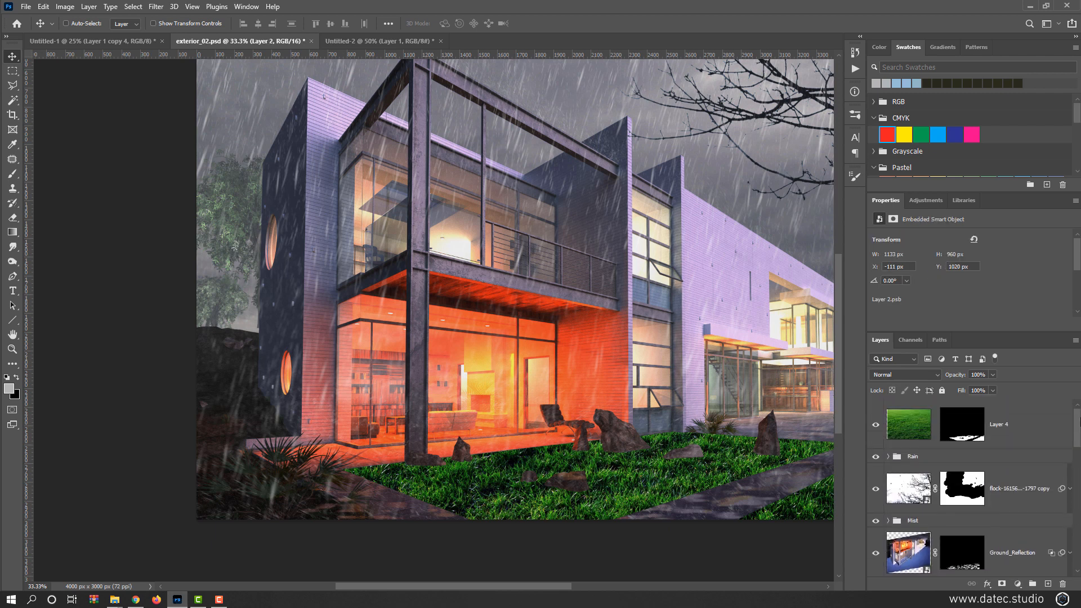
# Step: Try Match Color on the Layer 4 grass image, using Layer 2 of exterior_02.psd as the colour source
pyautogui.click(921, 434)
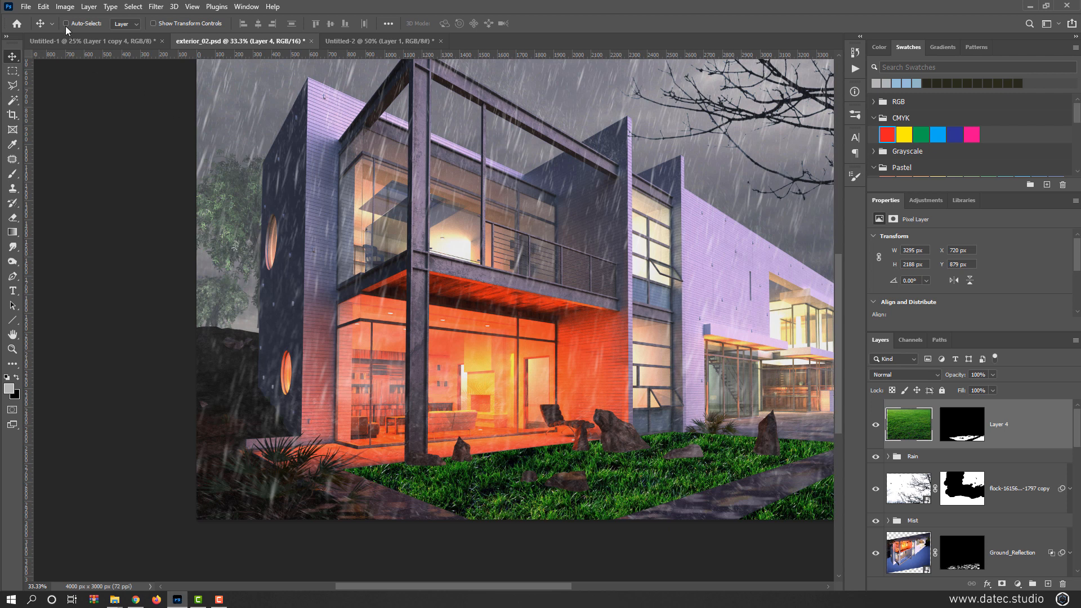
pyautogui.click(67, 8)
pyautogui.moveTo(83, 36)
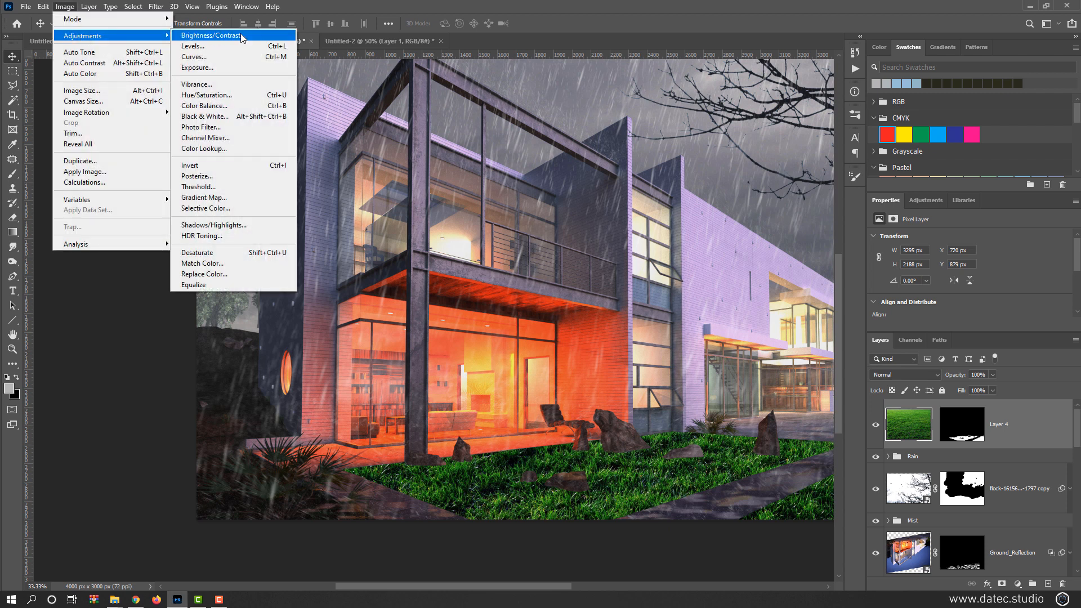
pyautogui.click(236, 264)
pyautogui.moveTo(240, 122); pyautogui.dragTo(586, 103)
pyautogui.click(513, 303)
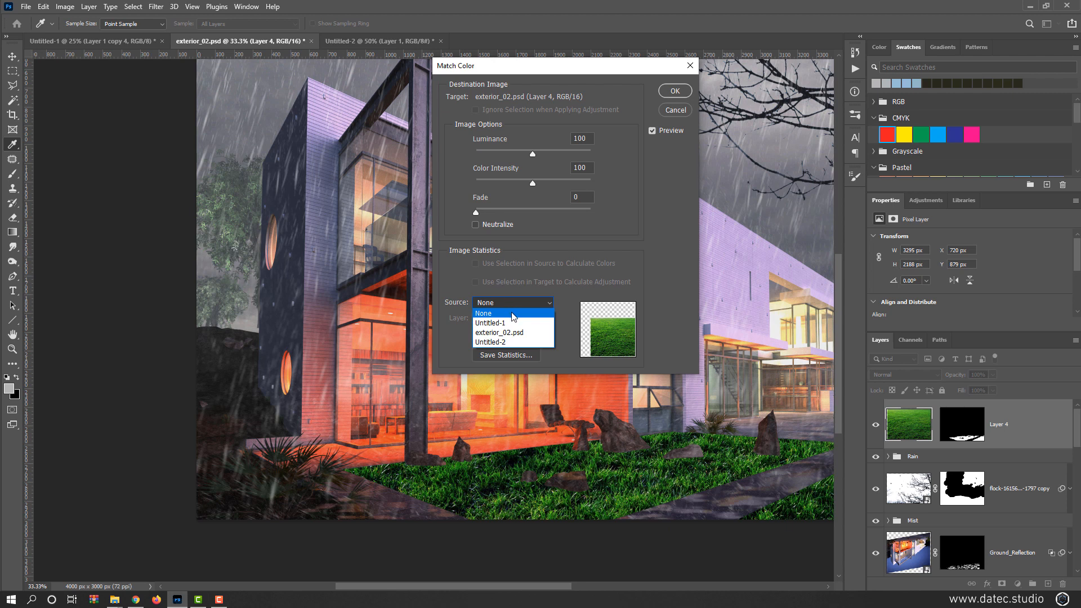
pyautogui.click(512, 333)
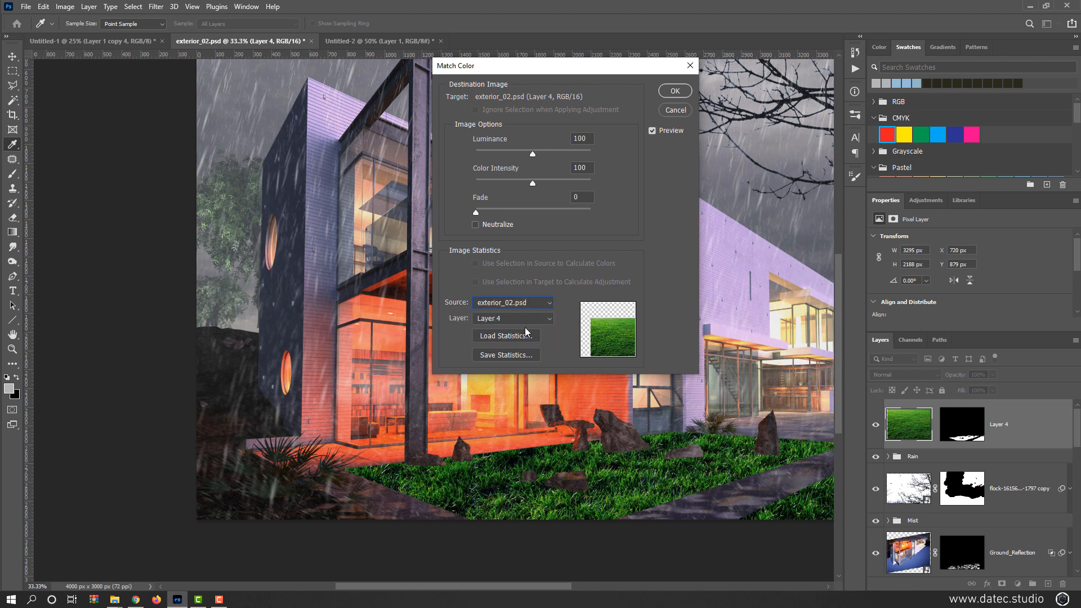
pyautogui.click(526, 319)
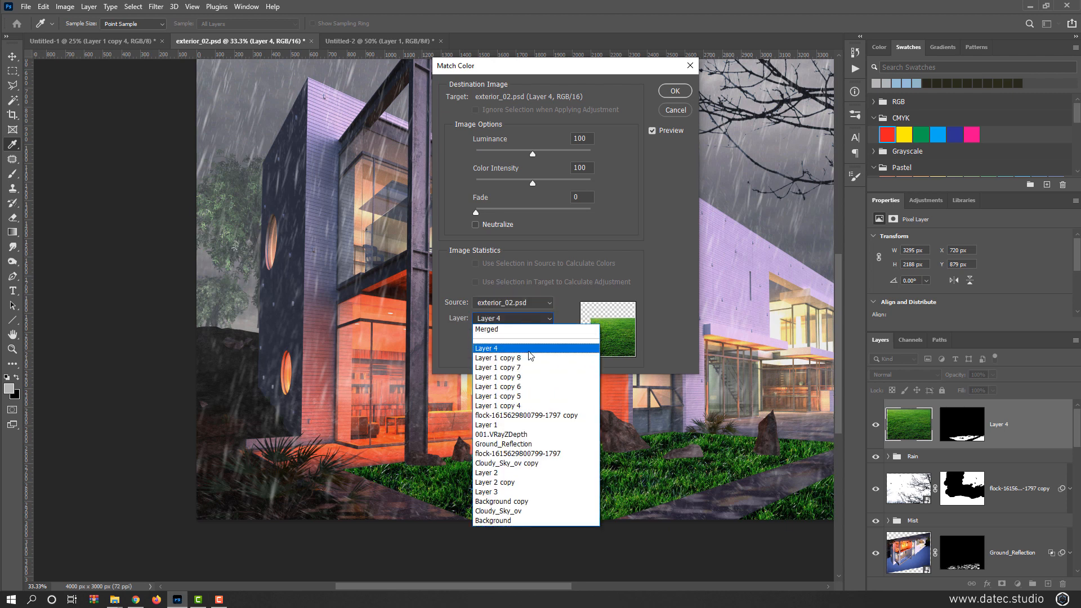
pyautogui.click(523, 472)
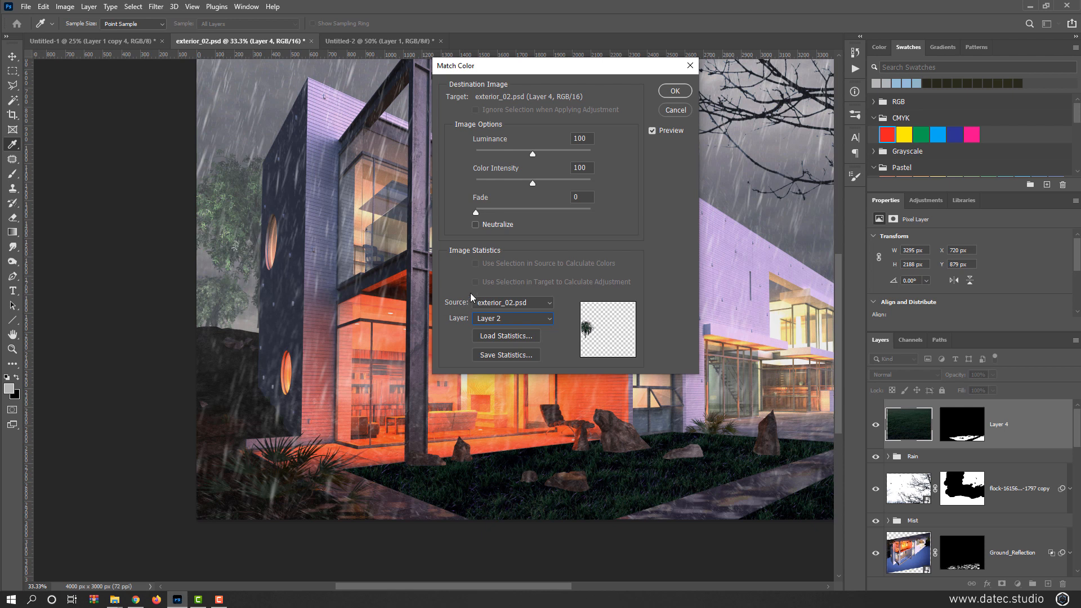
# Step: Try a Color Intensity of 68, lower Luminance and some Fade in Match Color, and discard the adjustment
pyautogui.moveTo(532, 183); pyautogui.dragTo(525, 184)
pyautogui.click(515, 183)
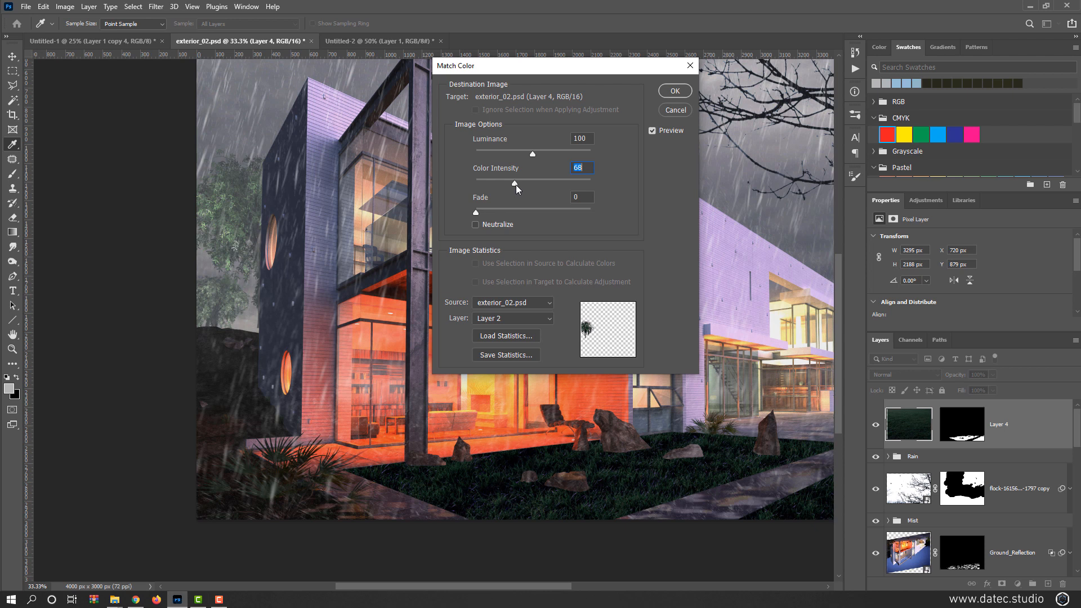
pyautogui.click(522, 151)
pyautogui.click(495, 211)
pyautogui.click(676, 111)
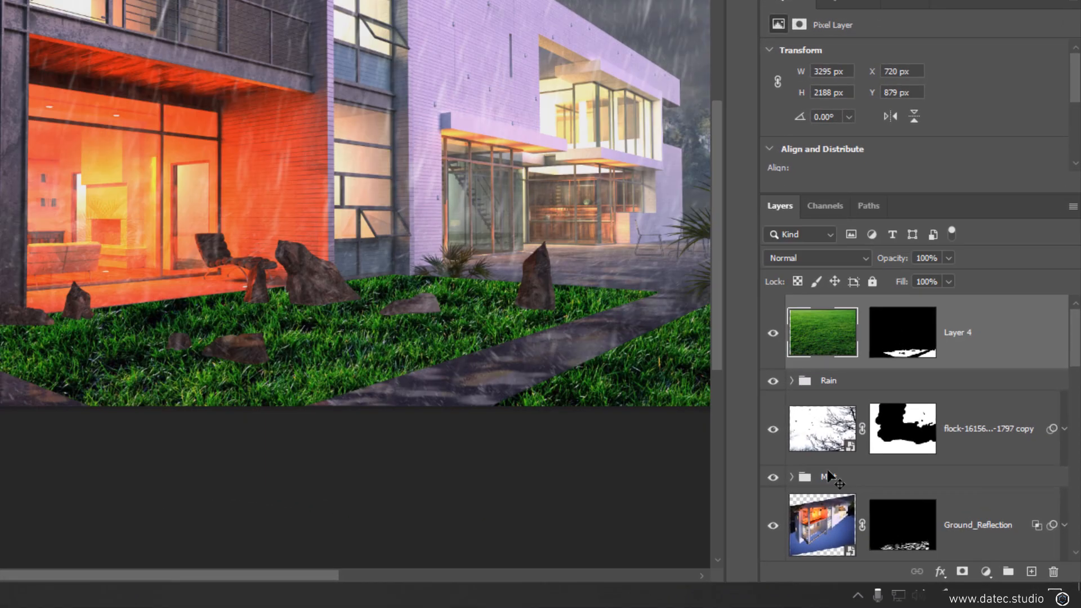
# Step: Add a Hue/Saturation adjustment layer above the Layer 4 grass, and try clipping it to that layer and releasing it
pyautogui.click(984, 573)
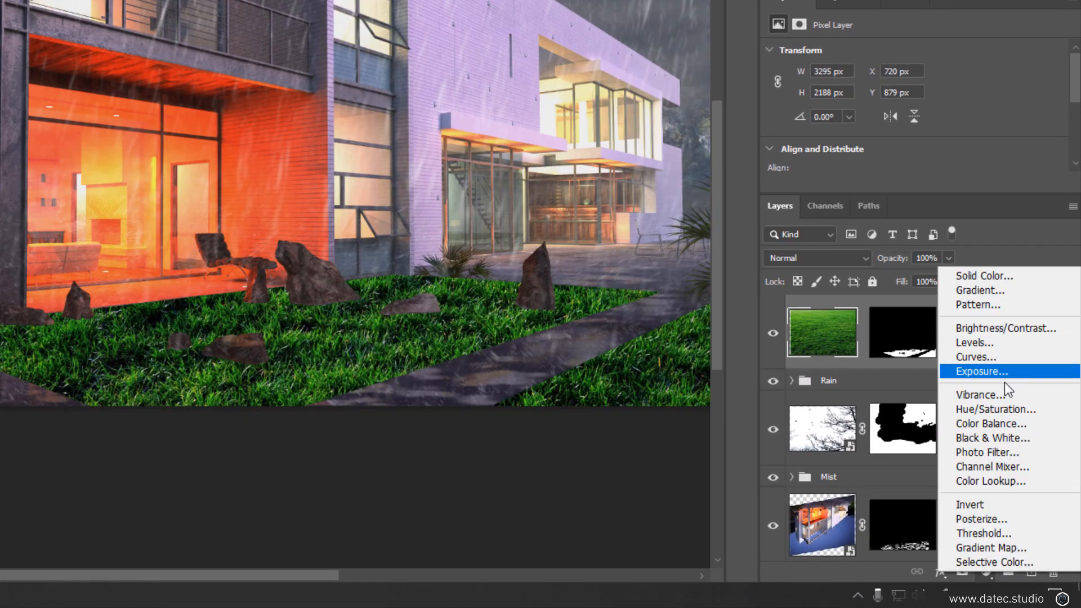
pyautogui.click(1012, 409)
pyautogui.press('alt')
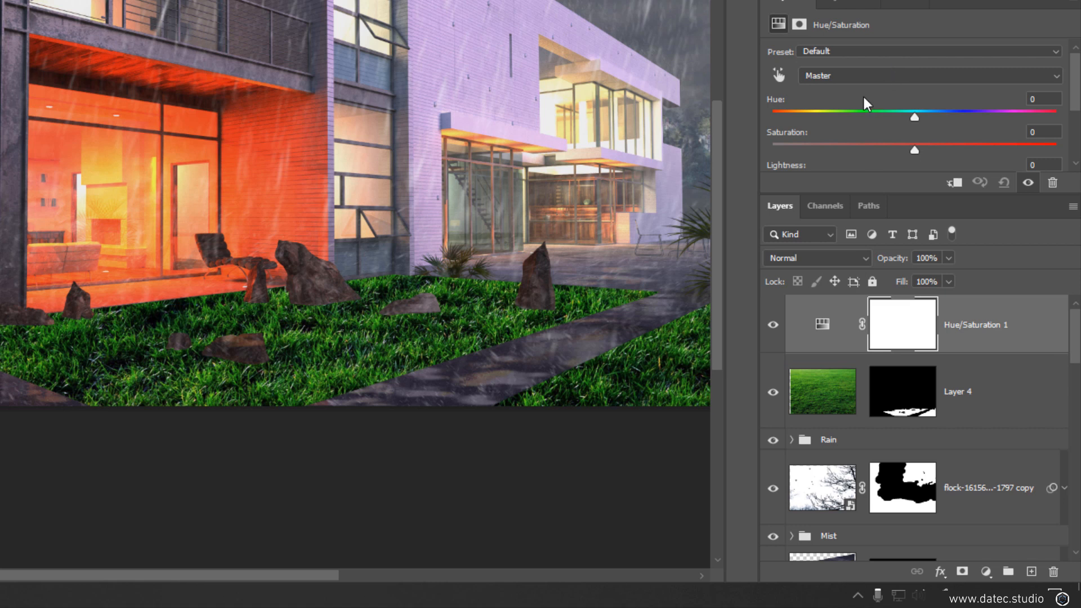
pyautogui.scroll(-3, 859, 123)
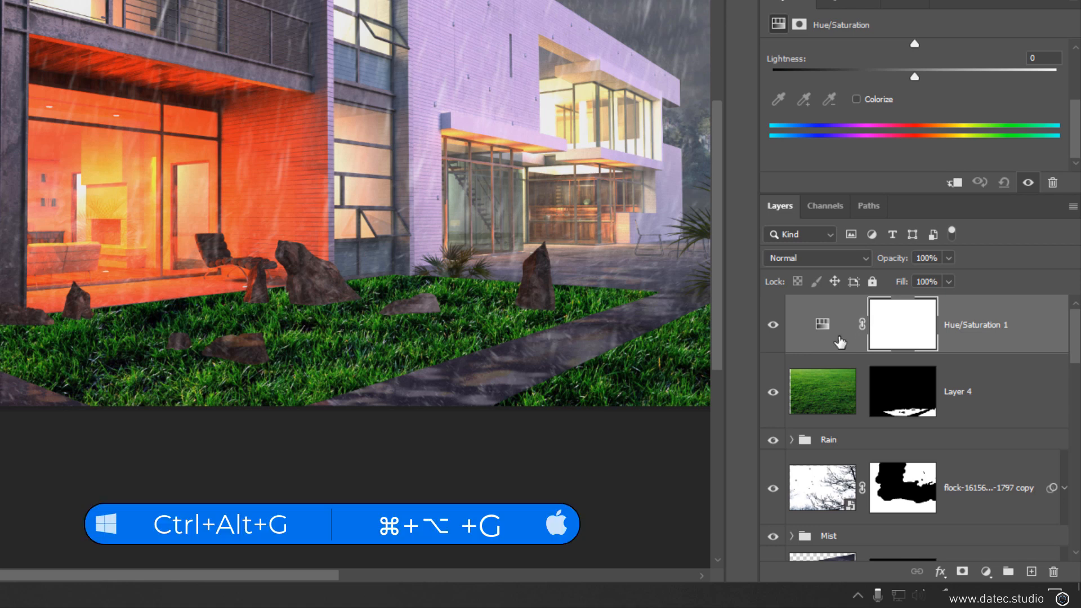
pyautogui.hotkey('ctrl', 'alt', 'g')
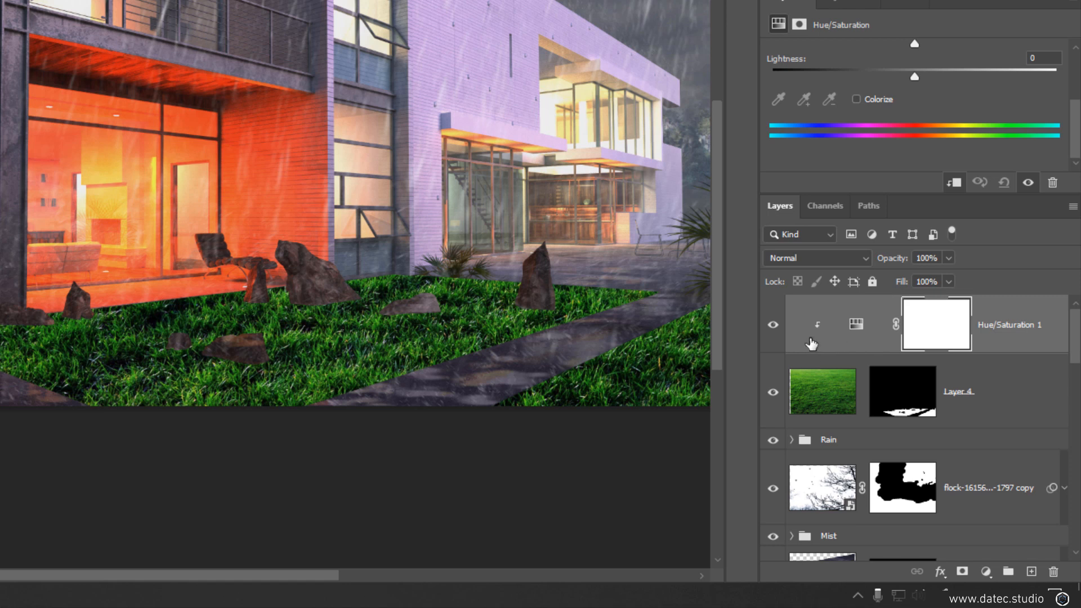
pyautogui.keyDown('alt'); pyautogui.click(833, 352); pyautogui.keyUp('alt')
pyautogui.moveTo(837, 193); pyautogui.dragTo(823, 286)
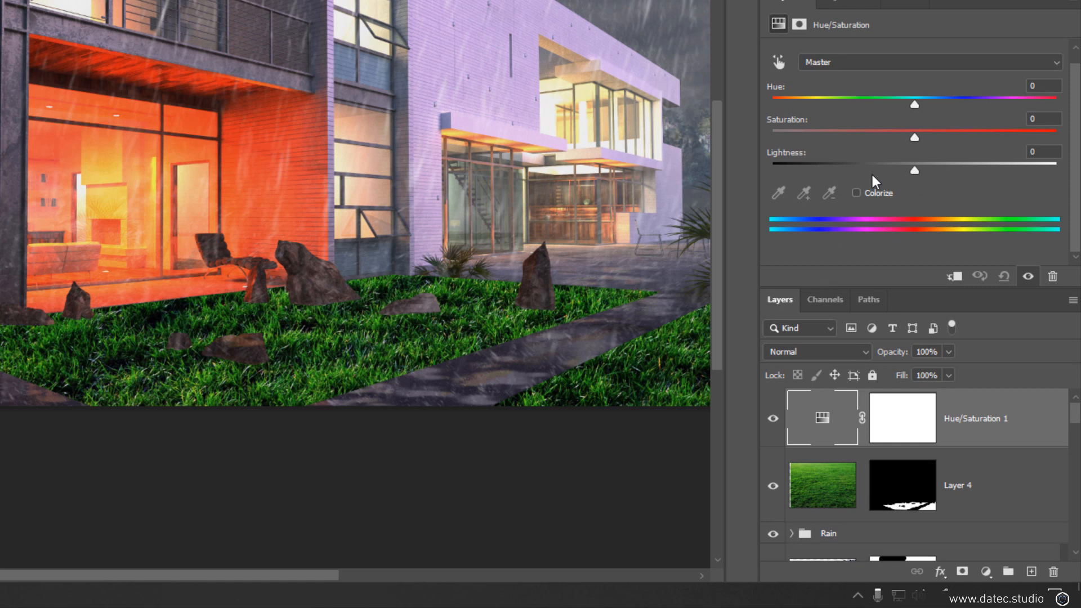
# Step: Set the Hue/Saturation layer's saturation to -86 and clip the adjustment to the Layer 4 grass
pyautogui.moveTo(917, 140); pyautogui.dragTo(794, 141)
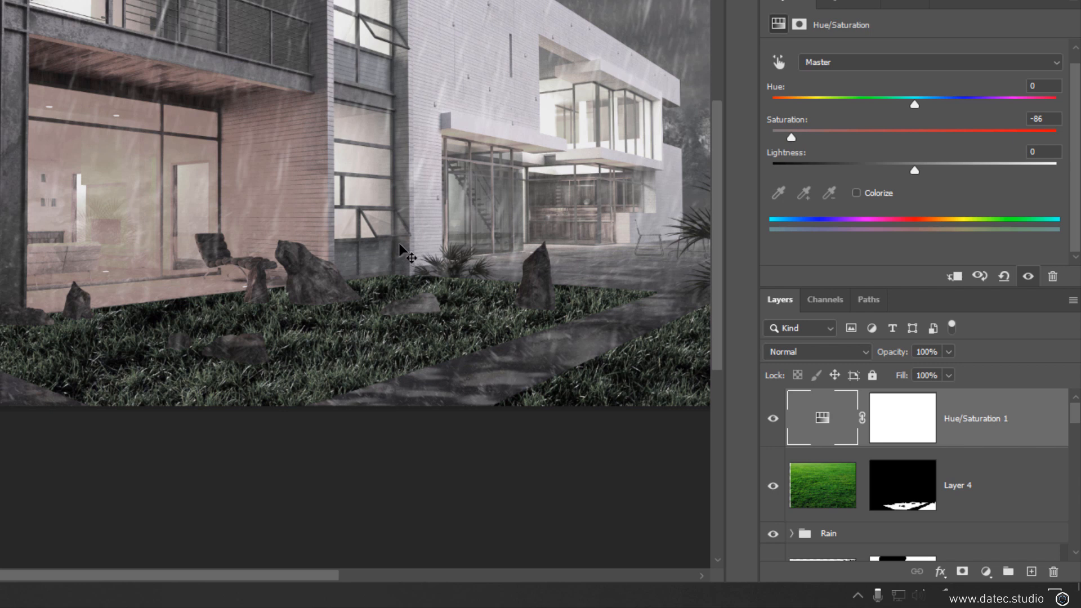
pyautogui.press('alt')
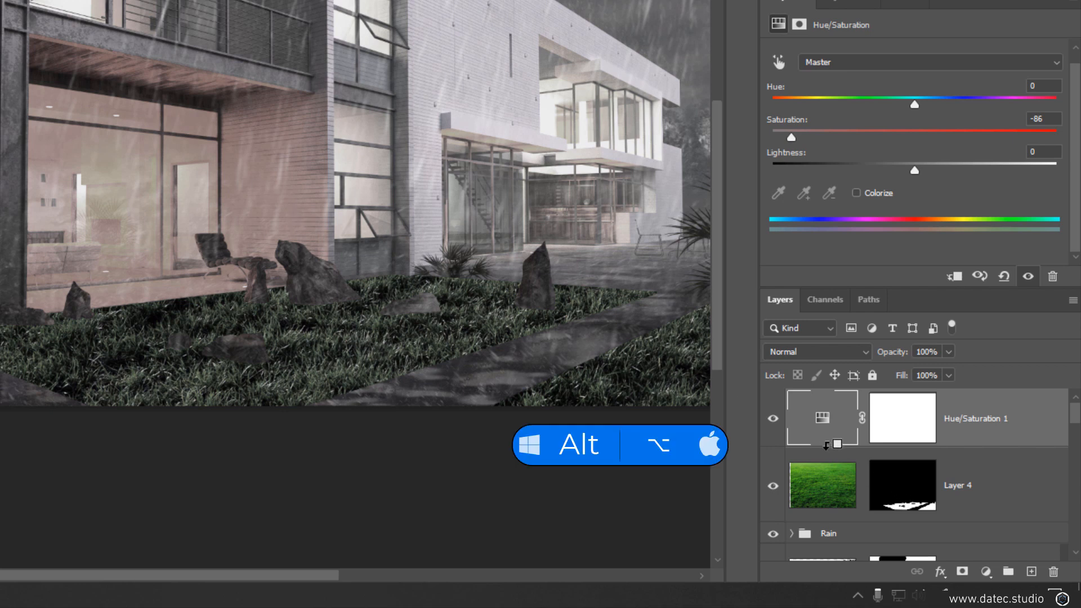
pyautogui.keyDown('alt'); pyautogui.click(824, 445); pyautogui.keyUp('alt')
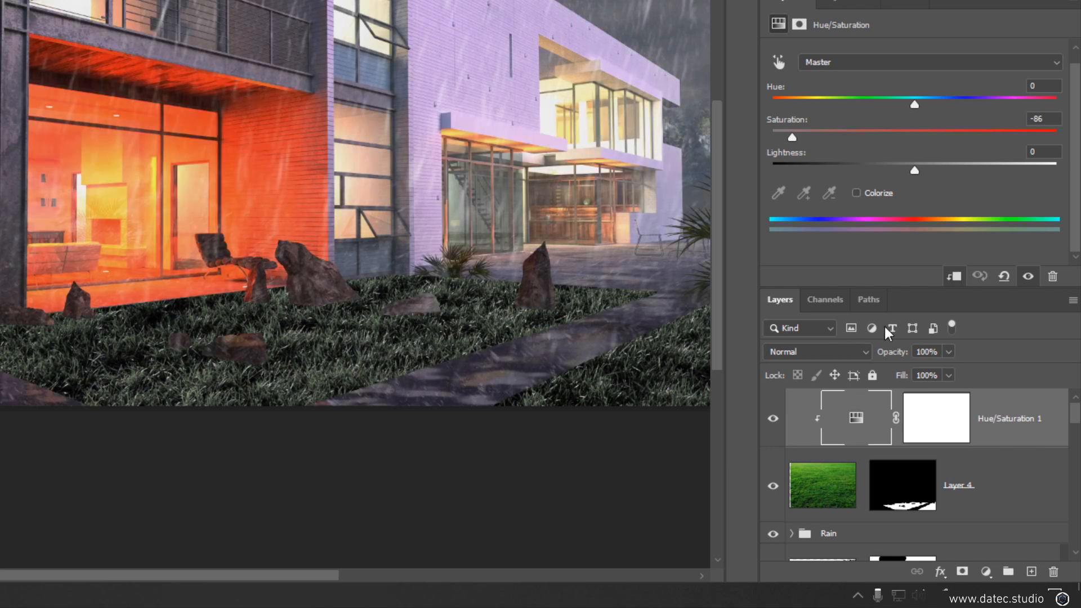
# Step: Adjust the clipped Hue/Saturation layer to Hue +10, Saturation -22 and Lightness +1
pyautogui.moveTo(905, 133); pyautogui.dragTo(883, 138)
pyautogui.moveTo(921, 107); pyautogui.dragTo(929, 104)
pyautogui.moveTo(913, 168); pyautogui.dragTo(915, 169)
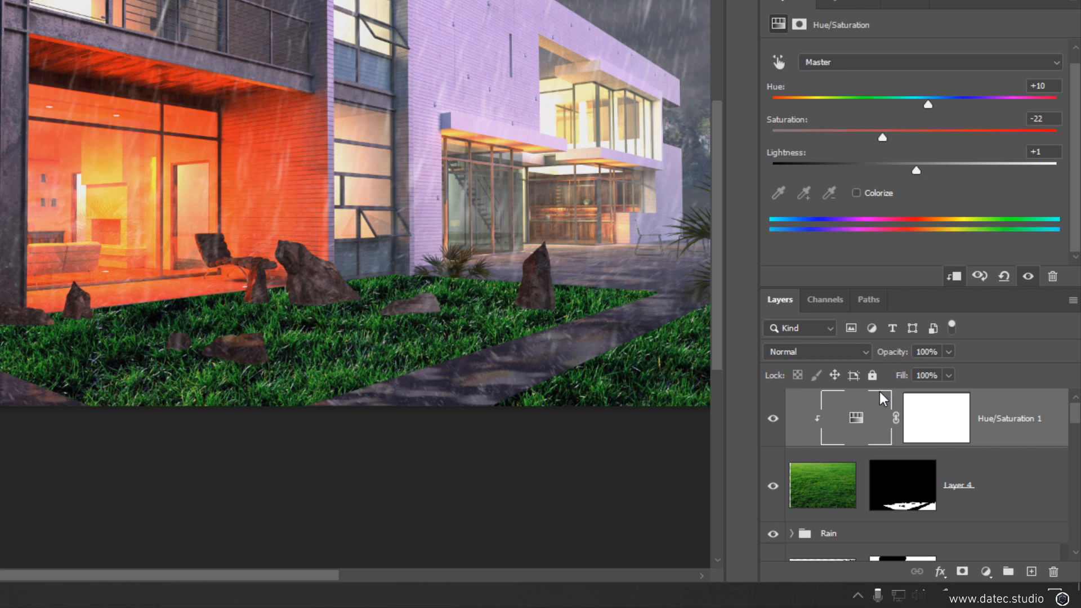
# Step: Add a clipped Curves adjustment directly above the Layer 4 grass and pull the RGB curve's midpoint down slightly to darken it
pyautogui.click(827, 481)
pyautogui.click(856, 420)
pyautogui.click(845, 484)
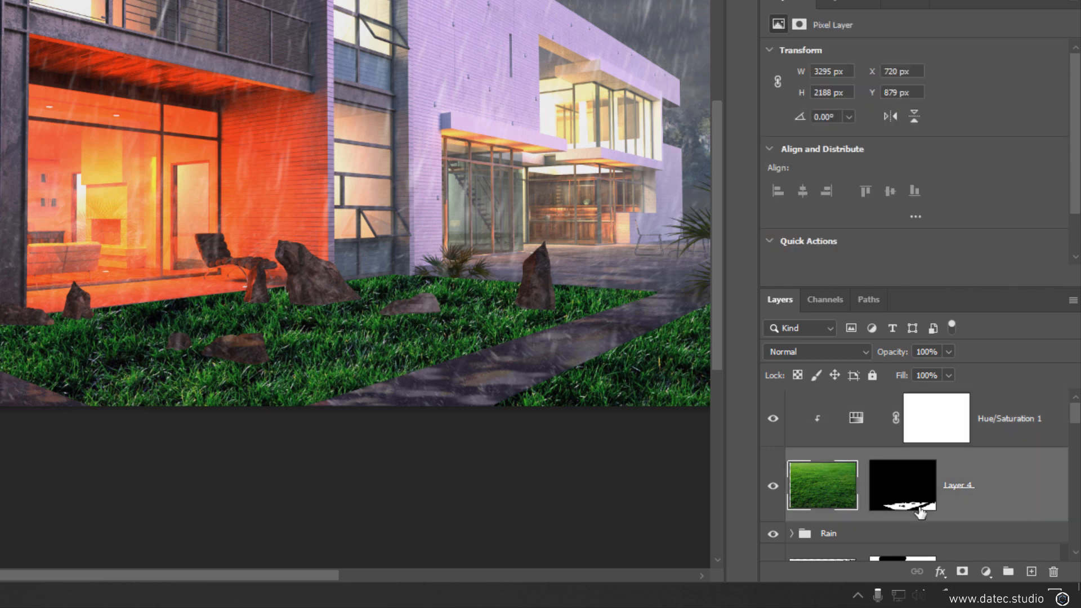
pyautogui.click(985, 573)
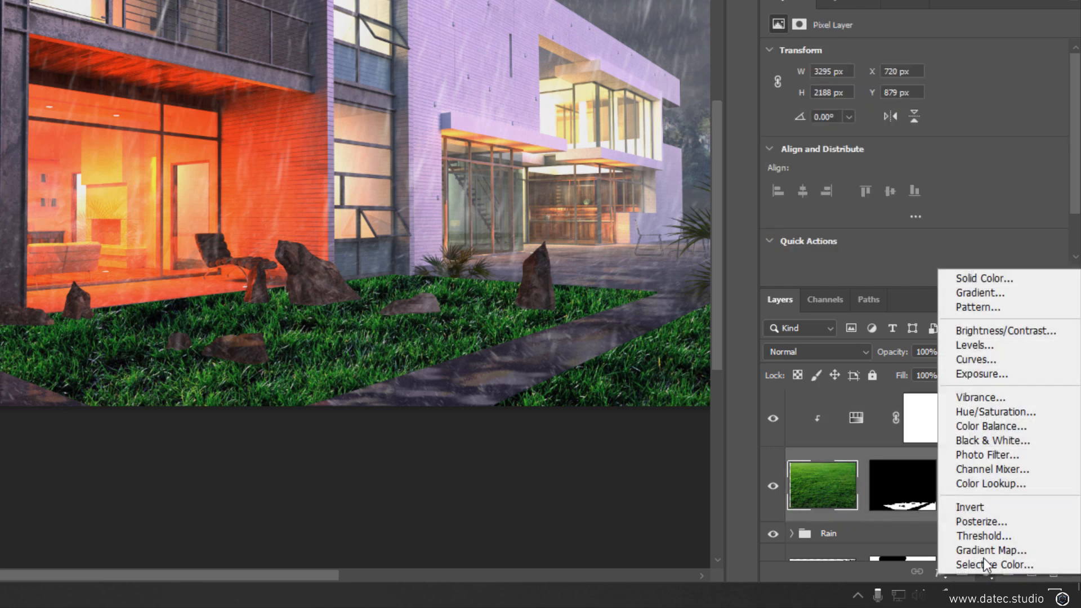
pyautogui.click(982, 359)
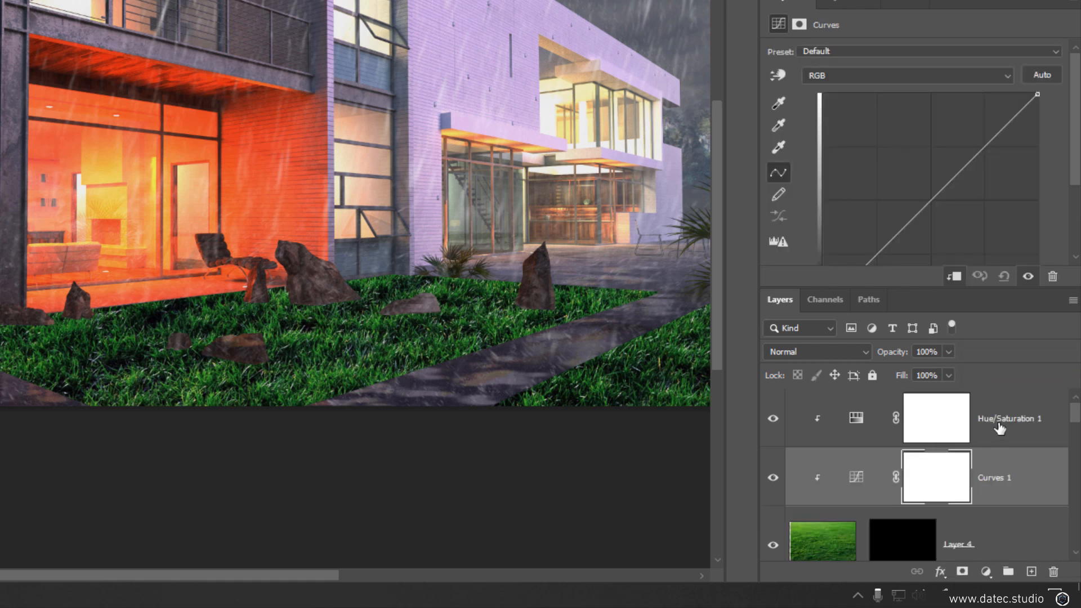
pyautogui.moveTo(1074, 124); pyautogui.dragTo(1063, 168)
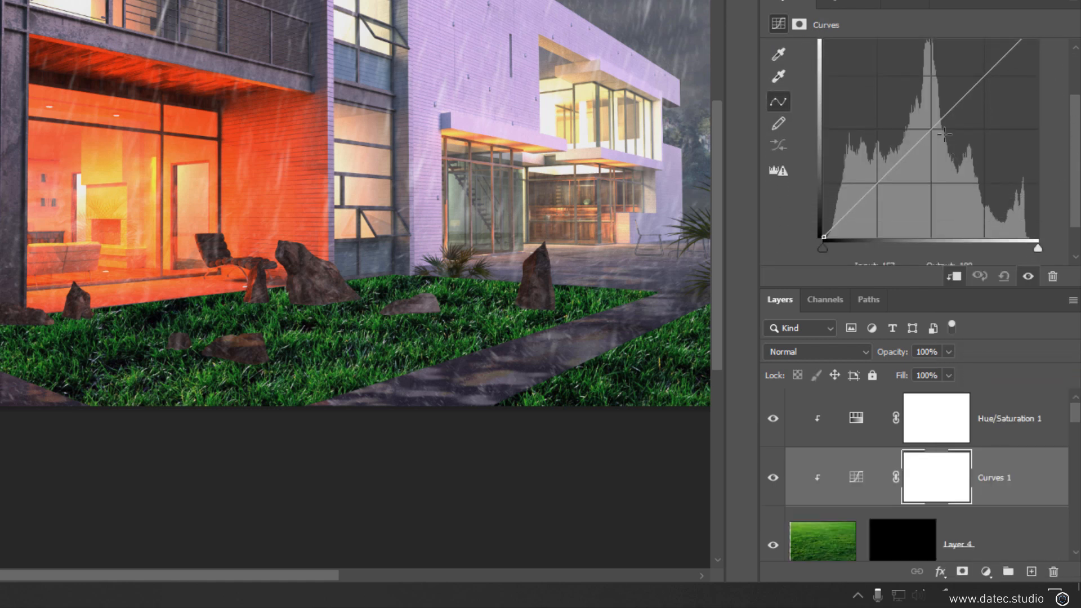
pyautogui.moveTo(938, 126); pyautogui.dragTo(953, 130)
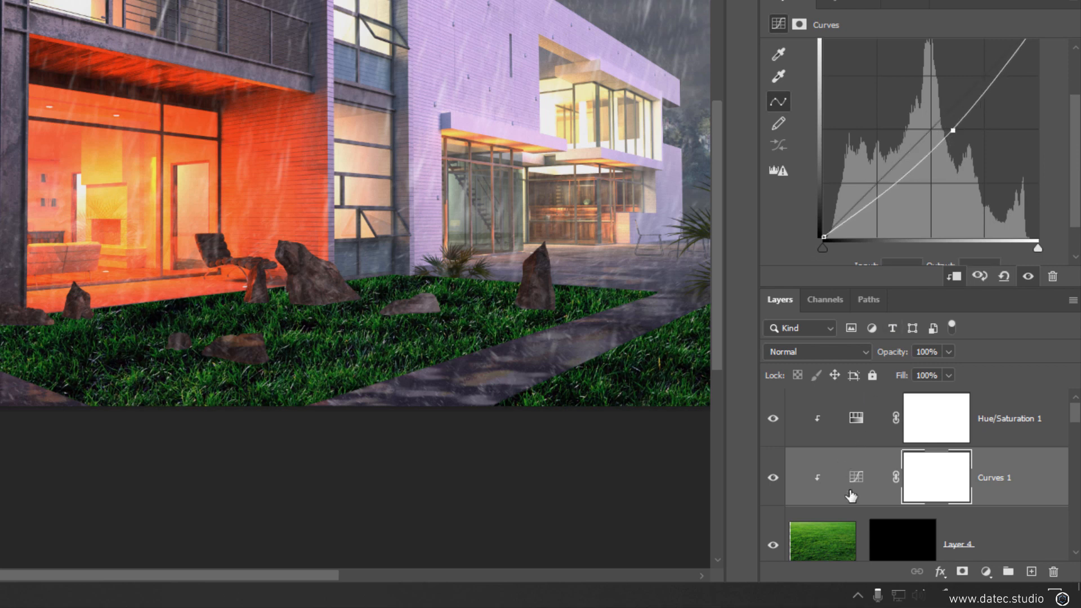
# Step: Lower the grass's Hue/Saturation adjustment to a saturation of -34
pyautogui.click(860, 434)
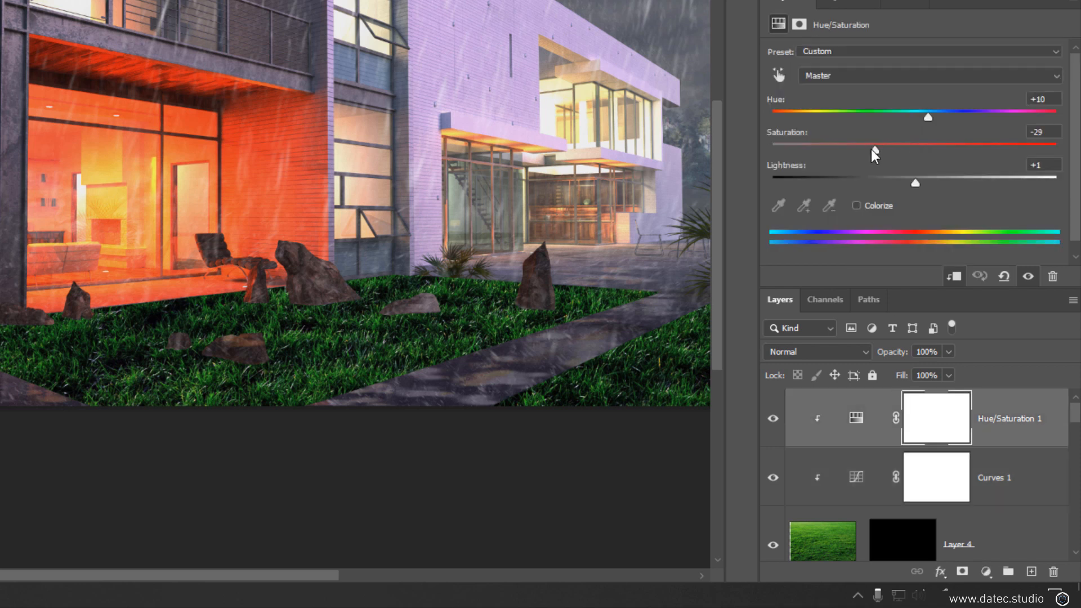
pyautogui.moveTo(862, 148); pyautogui.dragTo(866, 147)
# Step: Add a Color Balance adjustment clipped to the grass, with Midtones Cyan-Red -6 and Yellow-Blue +6, and Shadows Yellow-Blue +10
pyautogui.click(985, 571)
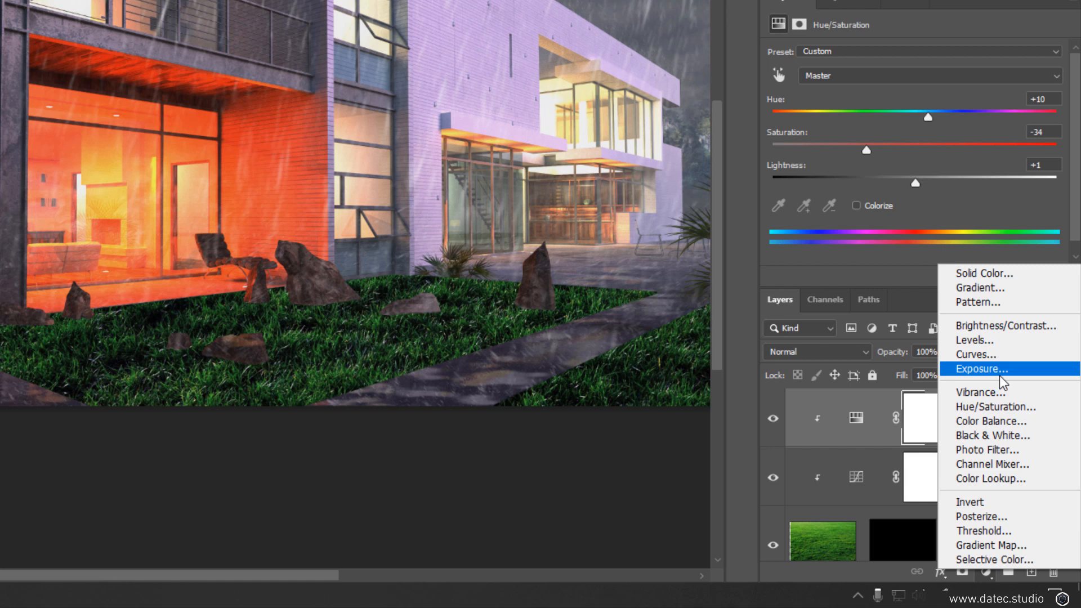
pyautogui.click(1008, 420)
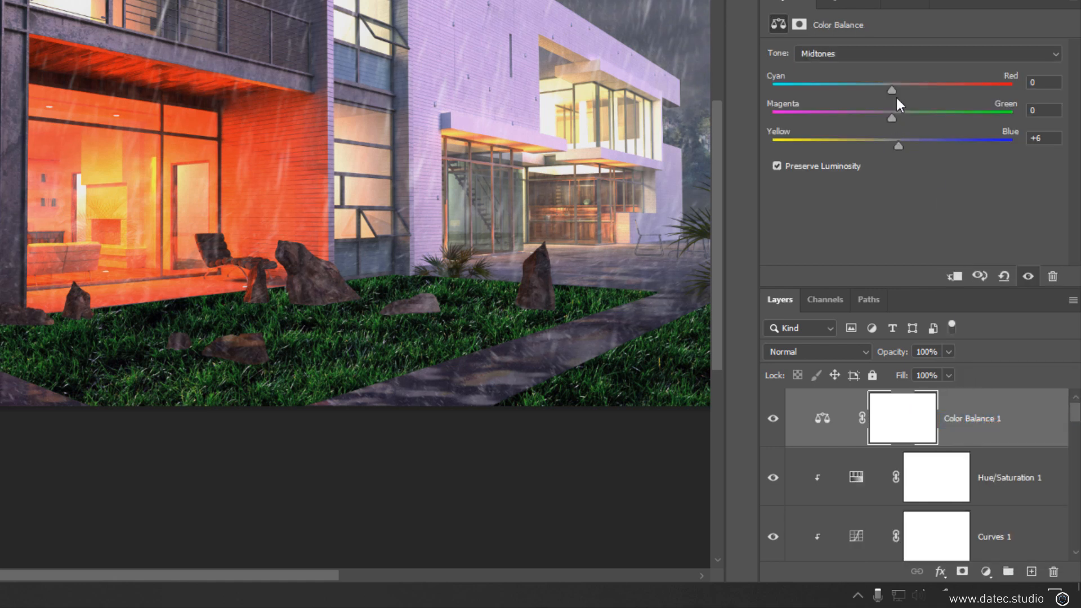
pyautogui.click(854, 53)
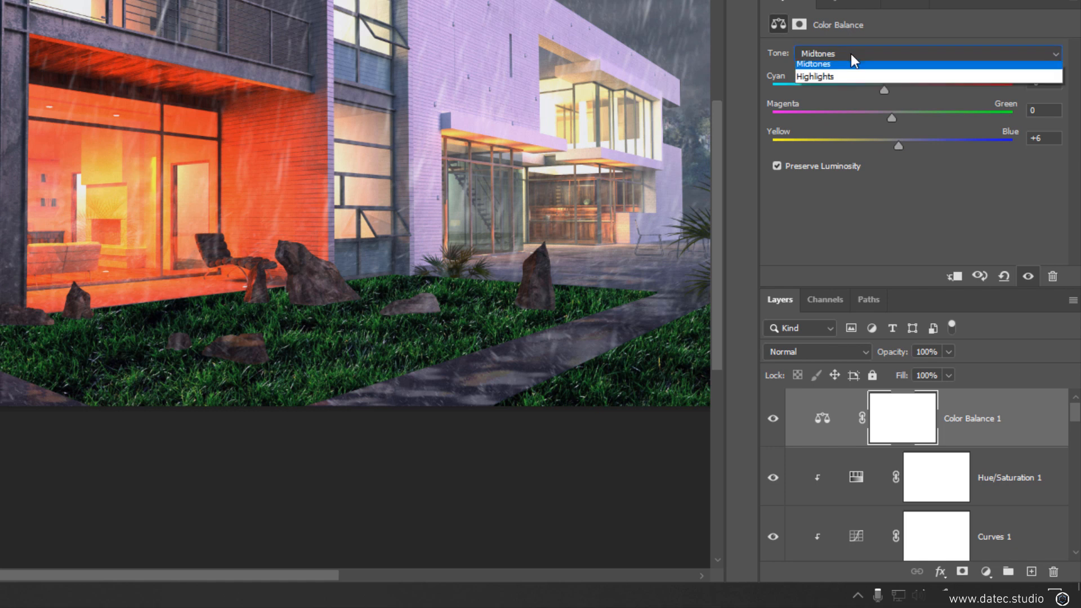
pyautogui.click(835, 67)
pyautogui.moveTo(902, 144); pyautogui.dragTo(904, 145)
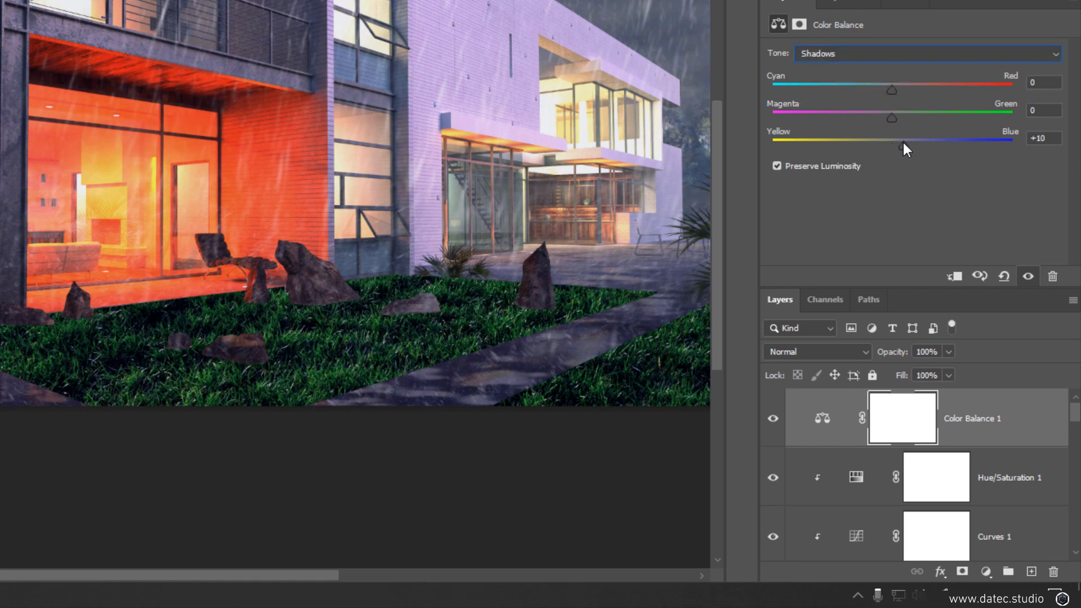
pyautogui.press('alt')
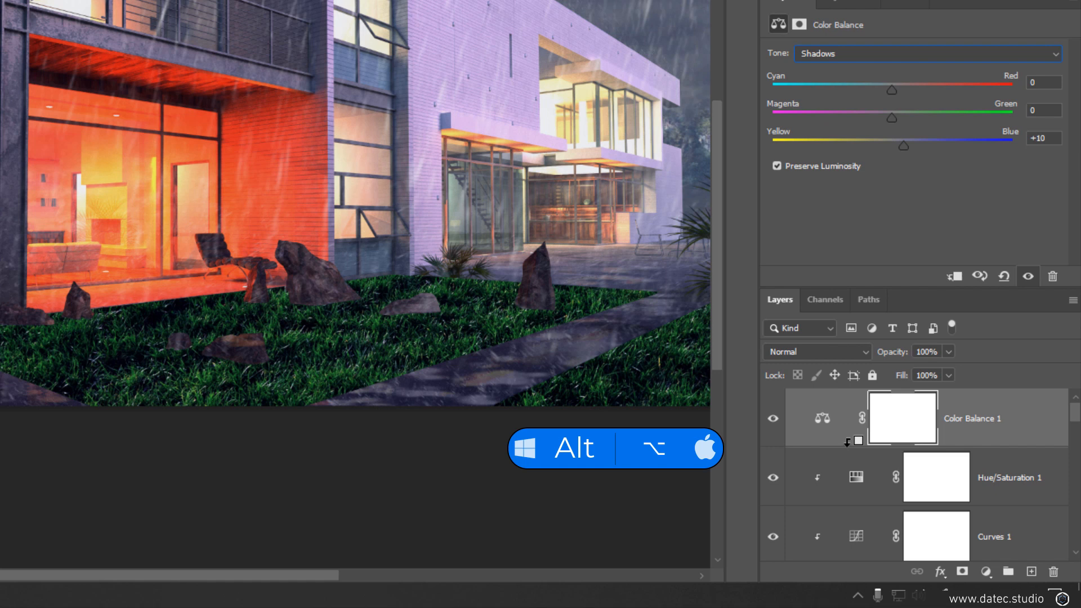
pyautogui.keyDown('alt'); pyautogui.click(847, 442); pyautogui.keyUp('alt')
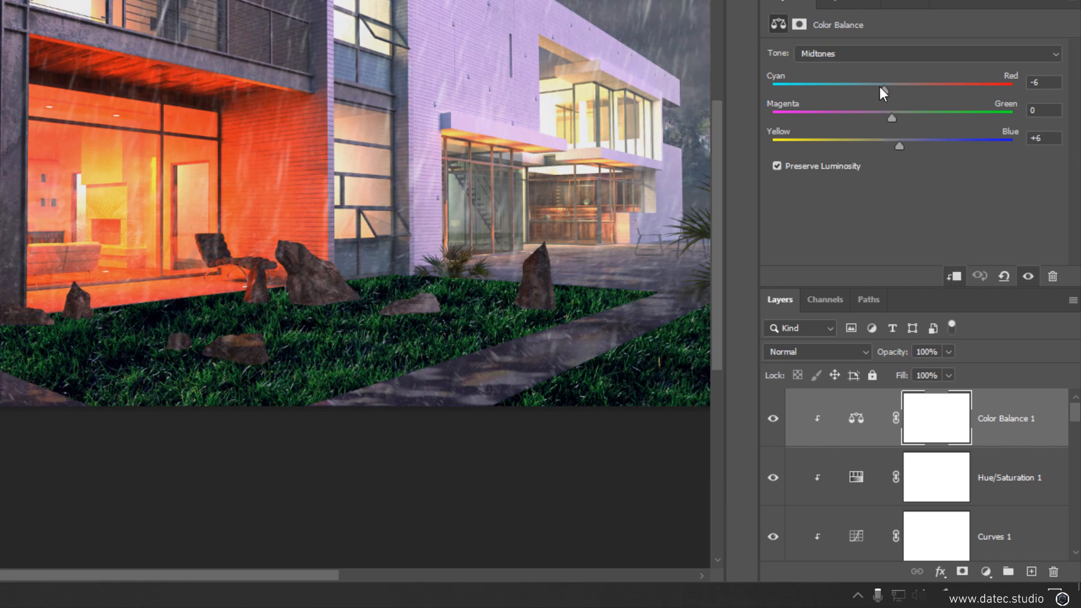
# Step: Set the Color Balance Highlights to Cyan-Red -7, Magenta-Green +2 and Yellow-Blue +3
pyautogui.click(852, 57)
pyautogui.click(842, 89)
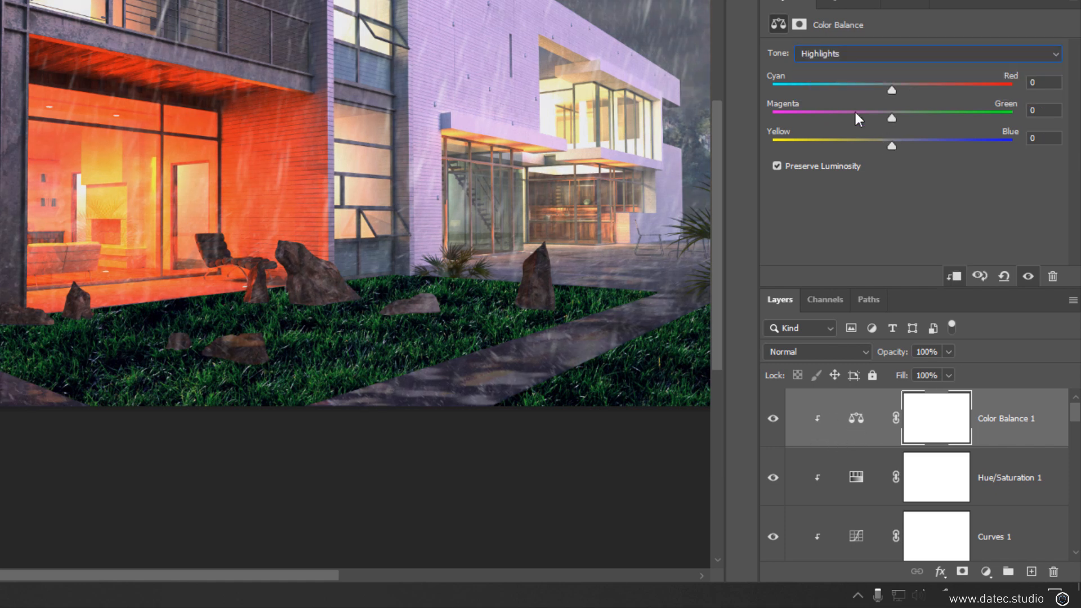
pyautogui.click(884, 91)
pyautogui.moveTo(891, 114); pyautogui.dragTo(895, 115)
# Step: Examine the recoloured grass around the rocks and path against the rainy scene, with the Layer 4 grass selected
pyautogui.hotkey('ctrl', '-')
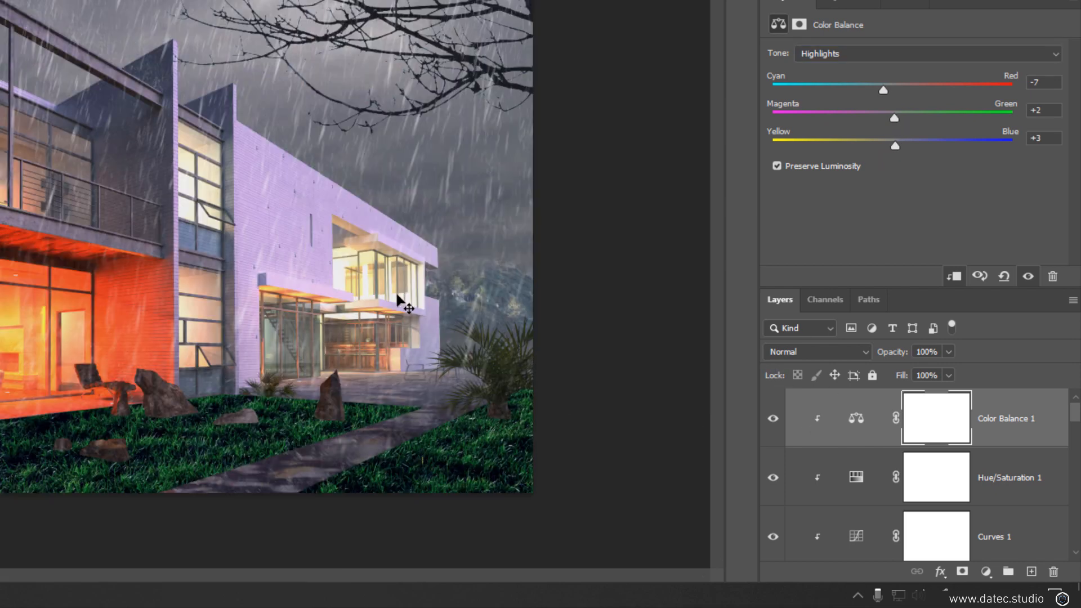
pyautogui.scroll(1, 162, 465)
pyautogui.moveTo(177, 434); pyautogui.dragTo(215, 313)
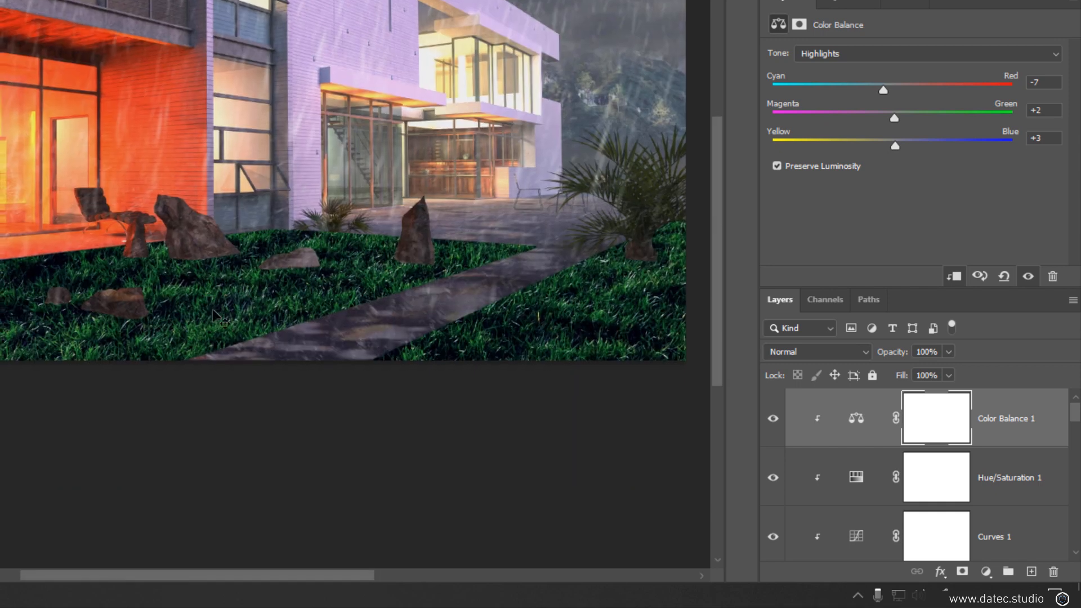
pyautogui.scroll(-1, 839, 458)
pyautogui.click(821, 536)
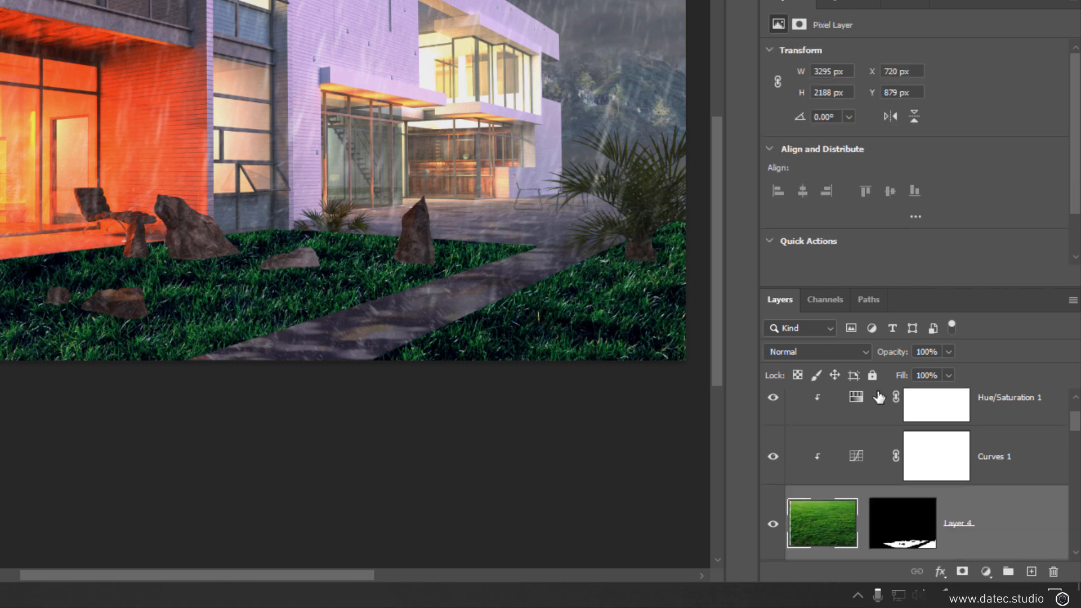
pyautogui.moveTo(903, 355)
pyautogui.mouseDown()
pyautogui.moveTo(876, 353)
pyautogui.moveTo(899, 353)
pyautogui.mouseUp()
pyautogui.scroll(2, 871, 458)
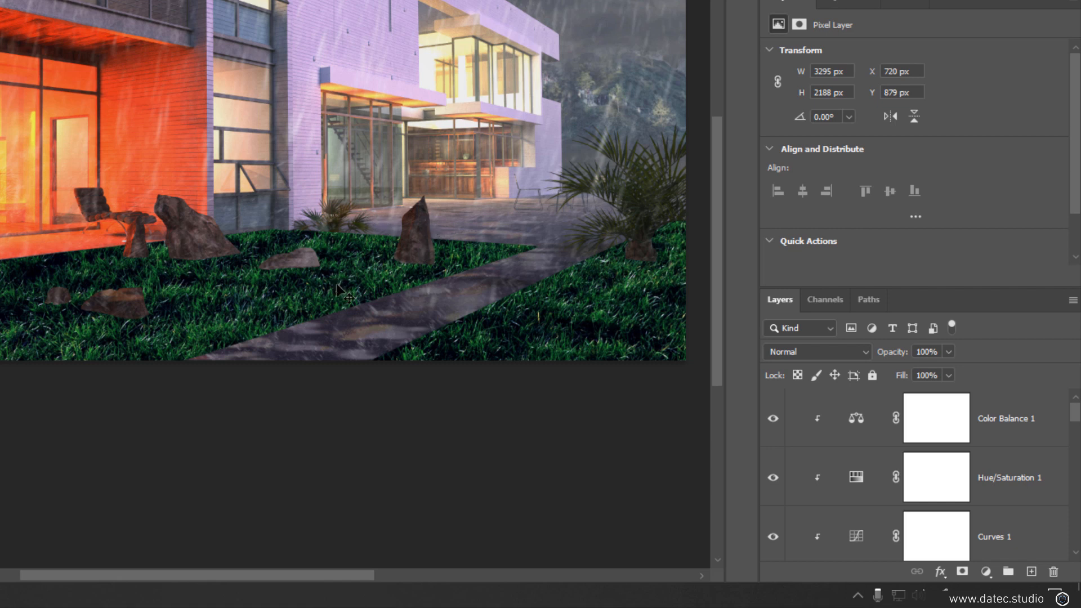
pyautogui.scroll(1, 148, 319)
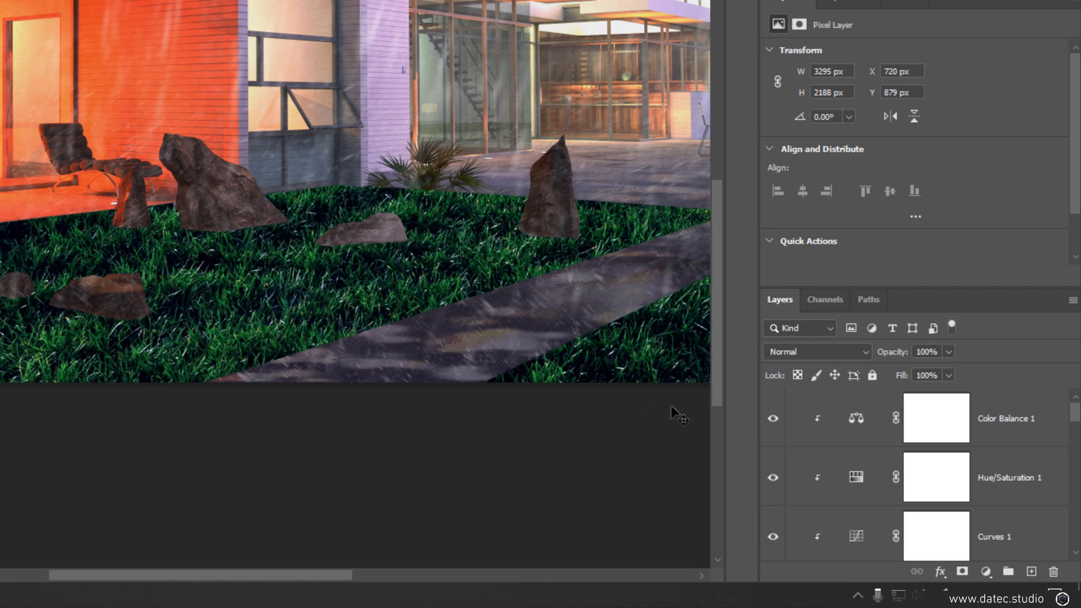
# Step: Target the Layer 4 grass layer's mask and set up the Brush tool with white as the foreground colour
pyautogui.scroll(-3, 848, 436)
pyautogui.scroll(1, 901, 445)
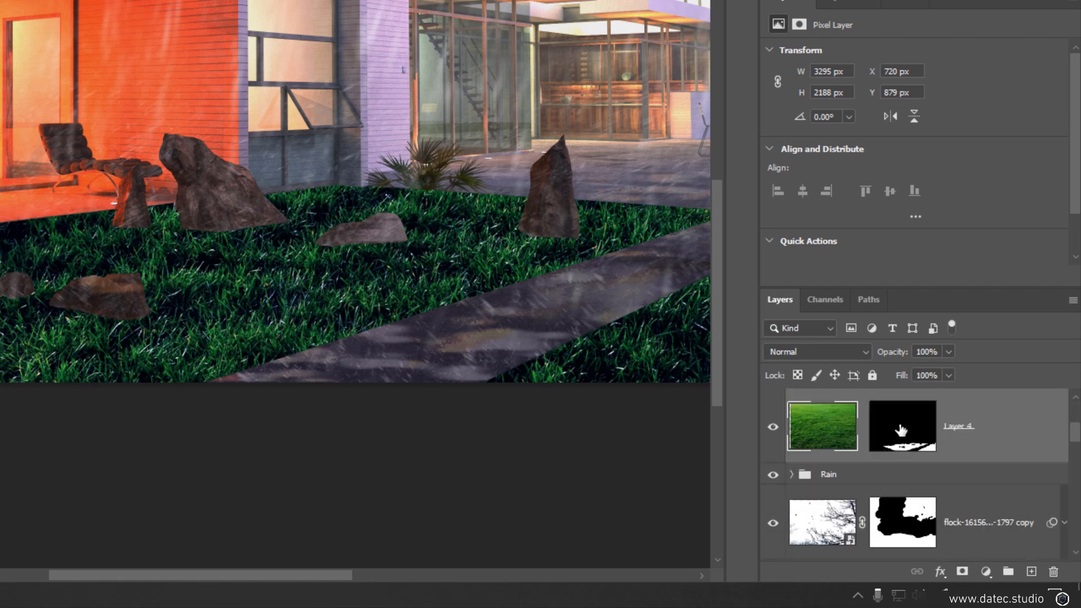
pyautogui.click(907, 438)
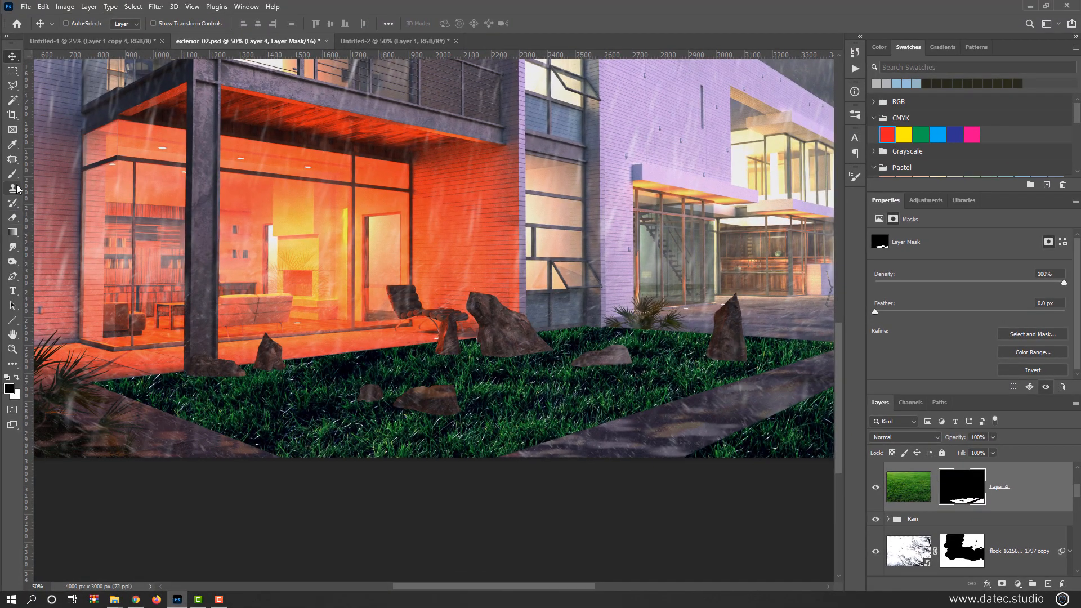
pyautogui.click(15, 176)
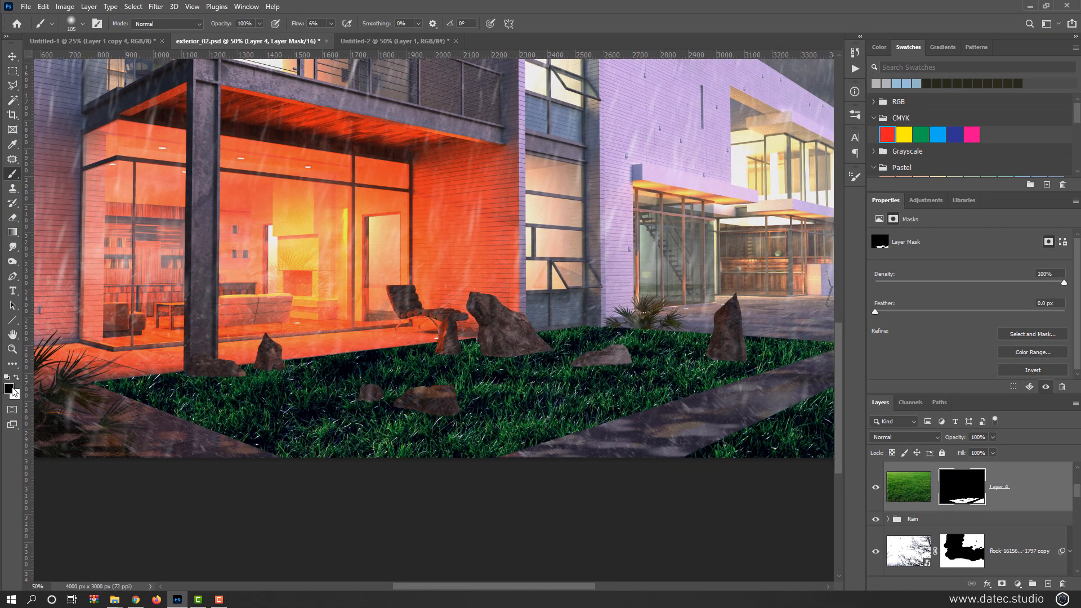
pyautogui.click(16, 378)
# Step: Browse the brush presets from the General Brushes to the lens flare sets for a rough, textured tip
pyautogui.rightClick(487, 304)
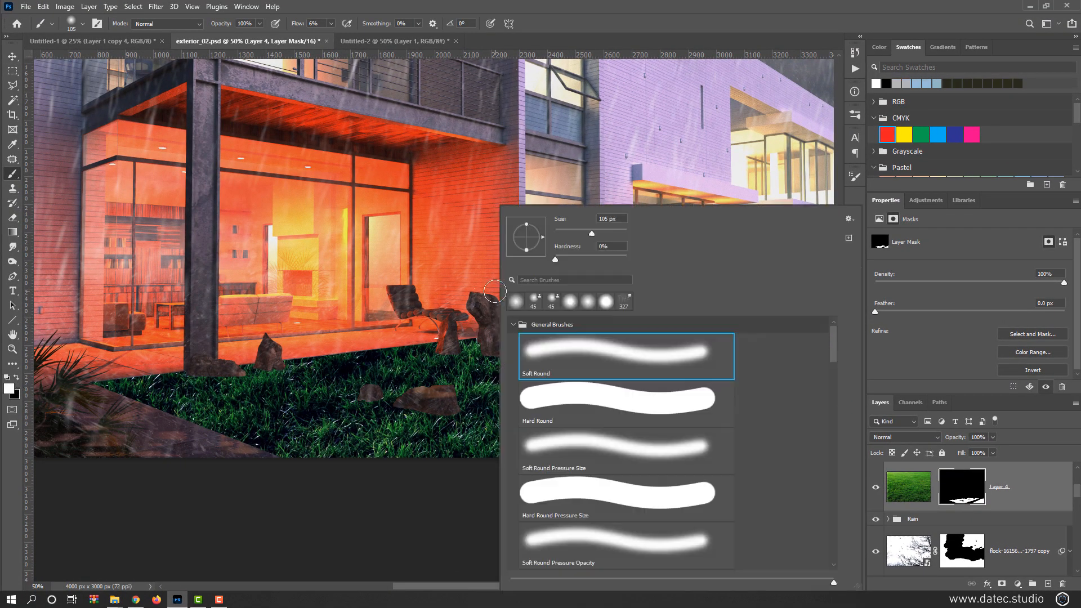
pyautogui.moveTo(836, 349); pyautogui.dragTo(829, 530)
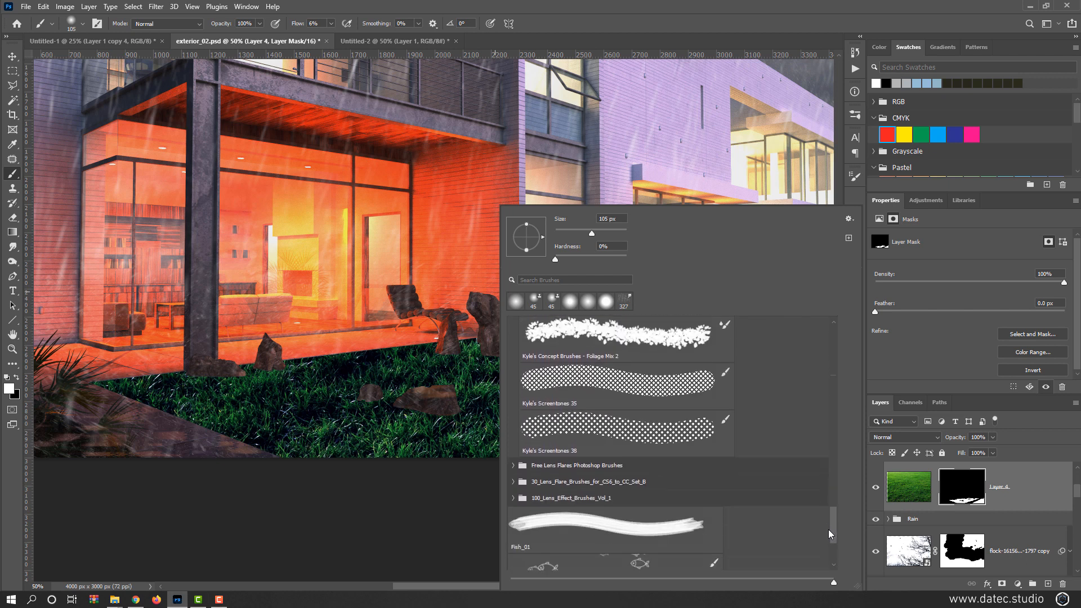
pyautogui.click(513, 466)
pyautogui.click(513, 466)
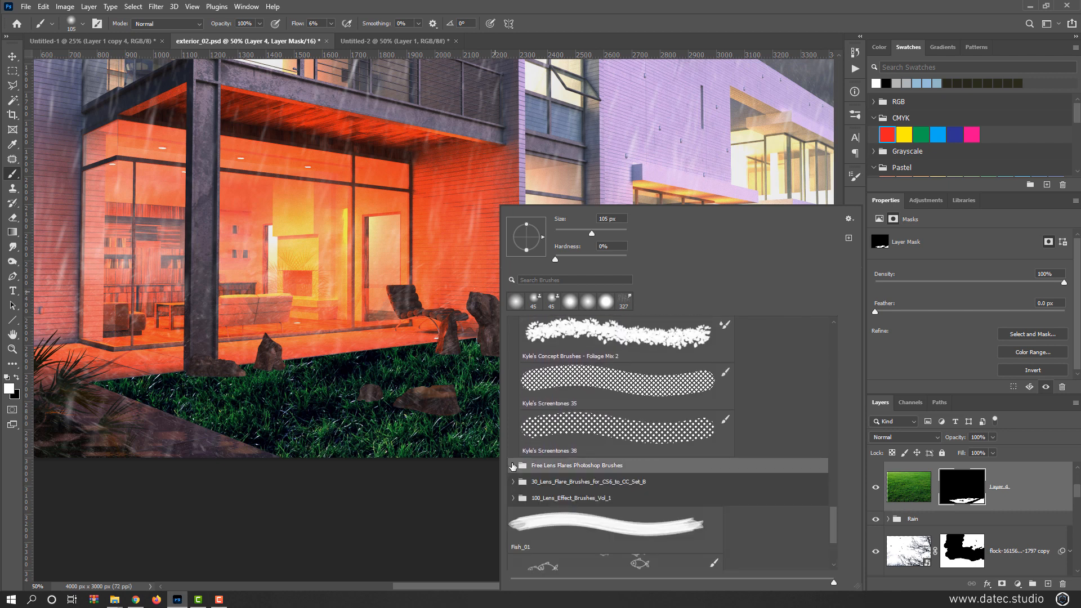
pyautogui.scroll(2, 577, 455)
pyautogui.scroll(5, 577, 455)
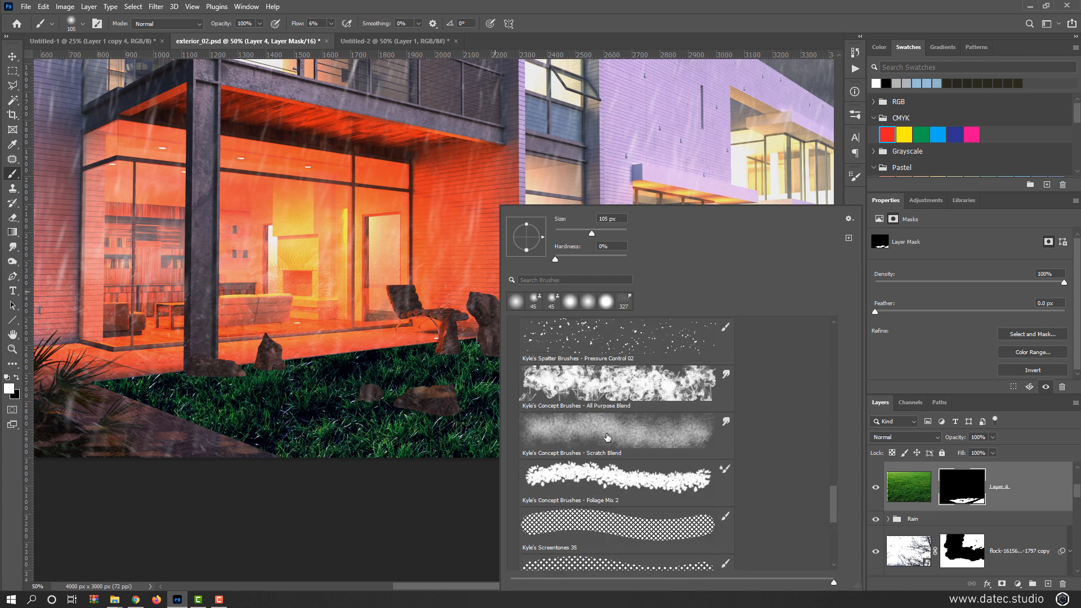
# Step: Search the brush presets for "noise" and clear the search
pyautogui.click(555, 279)
pyautogui.write('noise')
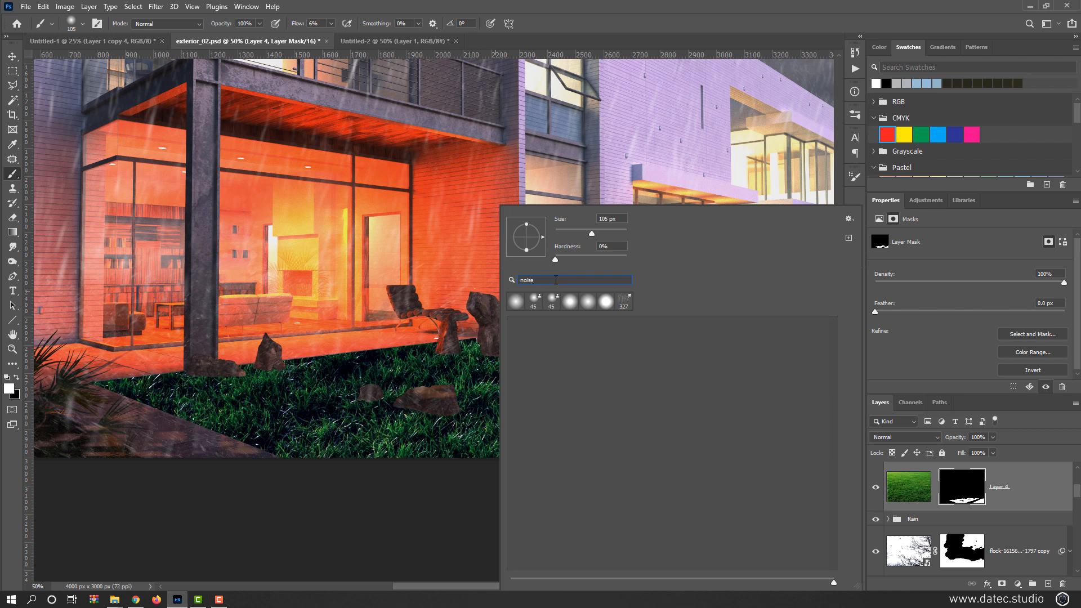
pyautogui.press('BackSpace')
pyautogui.press('BackSpace')
pyautogui.press('BackSpace')
pyautogui.write('dr')
pyautogui.press('BackSpace')
pyautogui.write('i')
pyautogui.press('BackSpace')
pyautogui.press('BackSpace')
pyautogui.press('BackSpace')
# Step: Choose the KYLE Bonus Chunky Charcoal brush, try a dab on the grass edge, and set its size to 160 px and flow to 25%
pyautogui.scroll(-5, 622, 400)
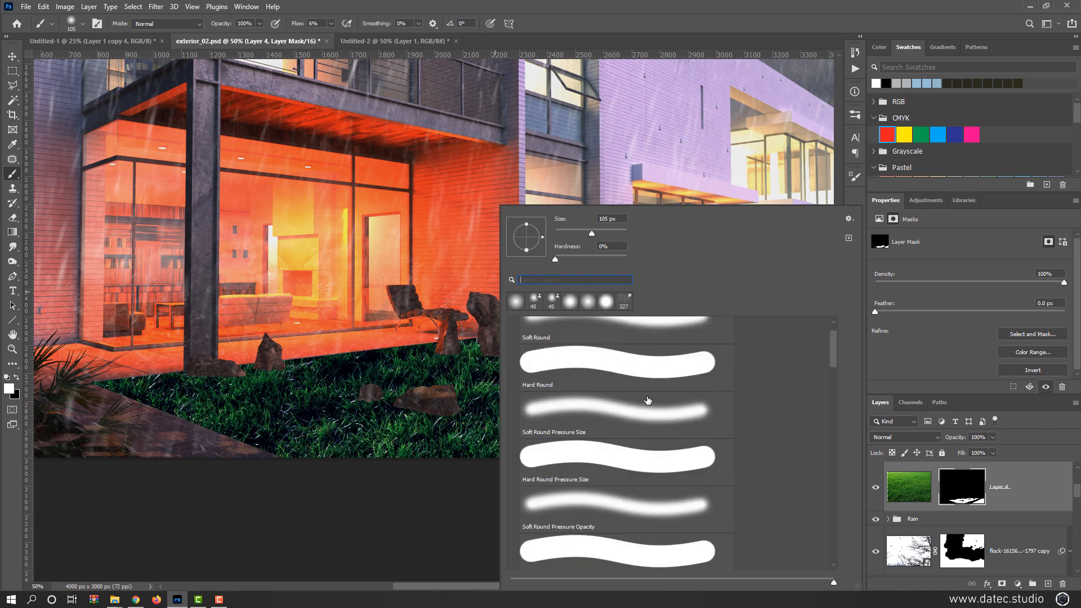
pyautogui.scroll(-4, 626, 422)
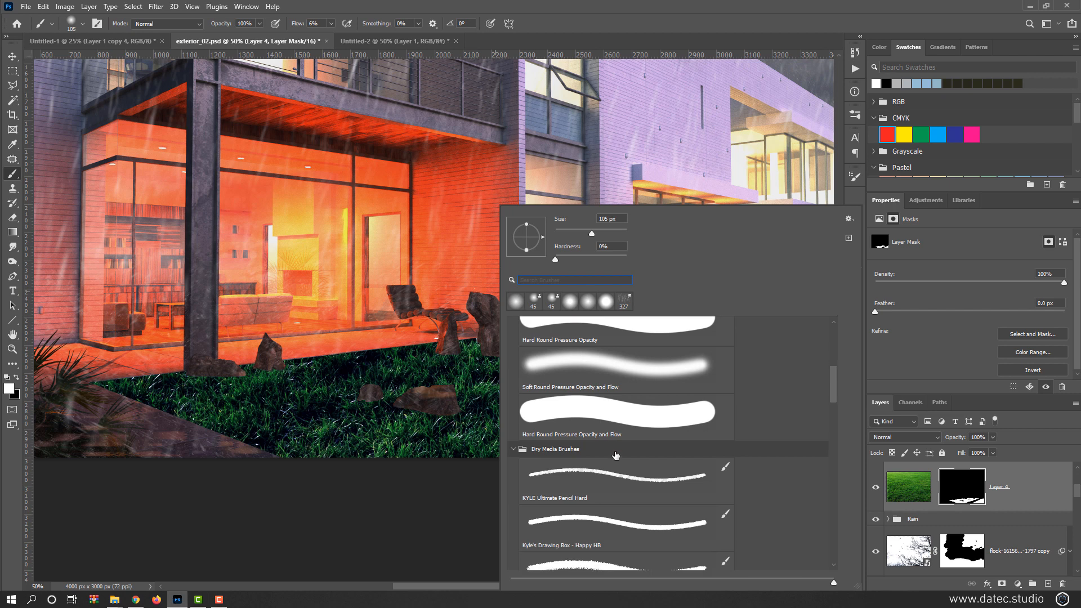
pyautogui.click(598, 499)
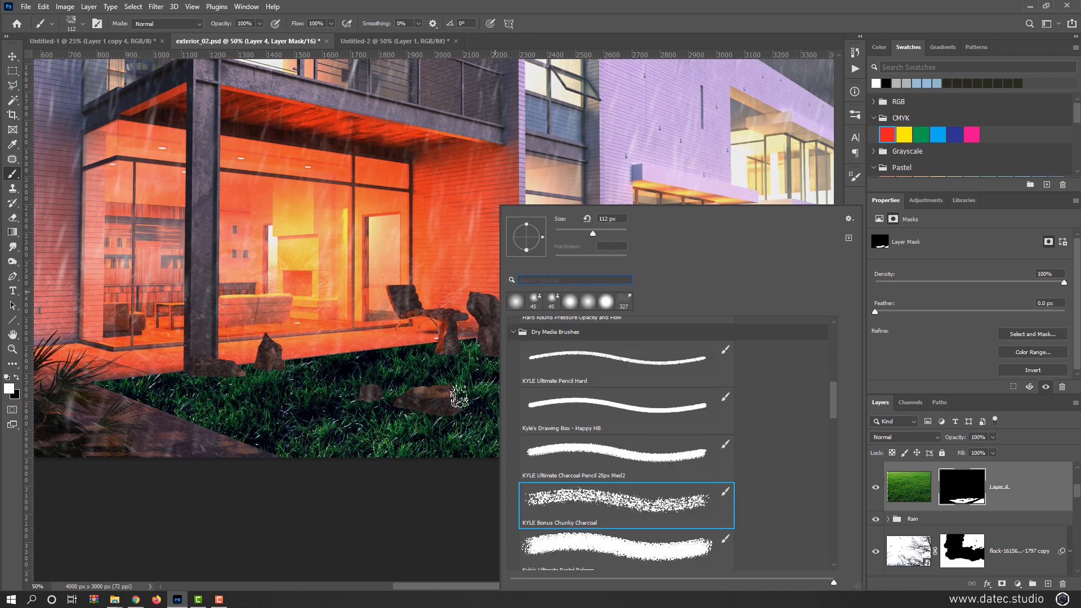
pyautogui.click(381, 356)
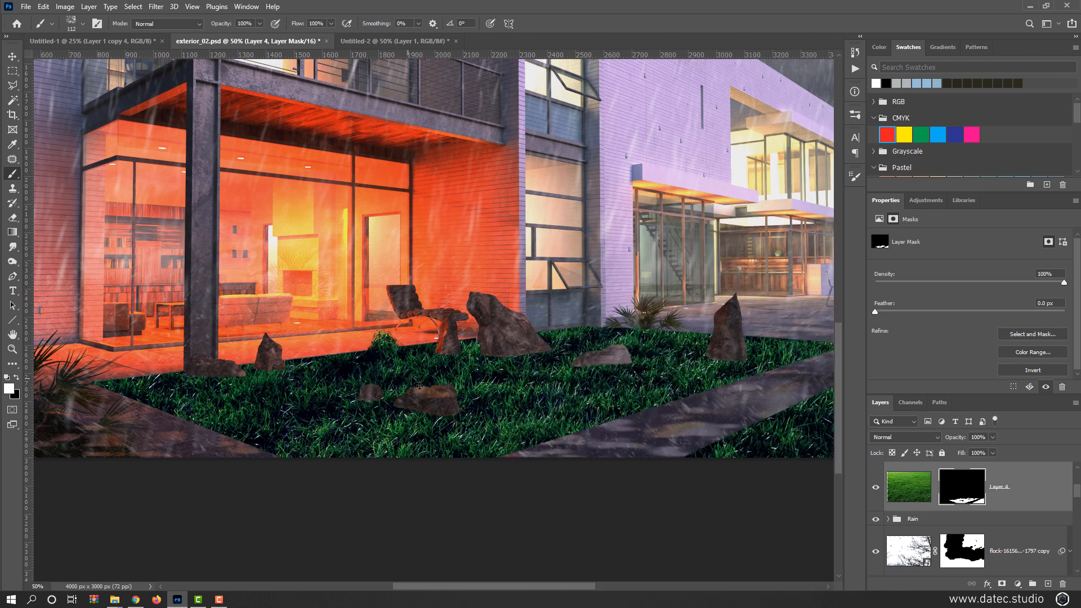
pyautogui.keyDown('alt'); pyautogui.rightClick(483, 363); pyautogui.keyUp('alt')
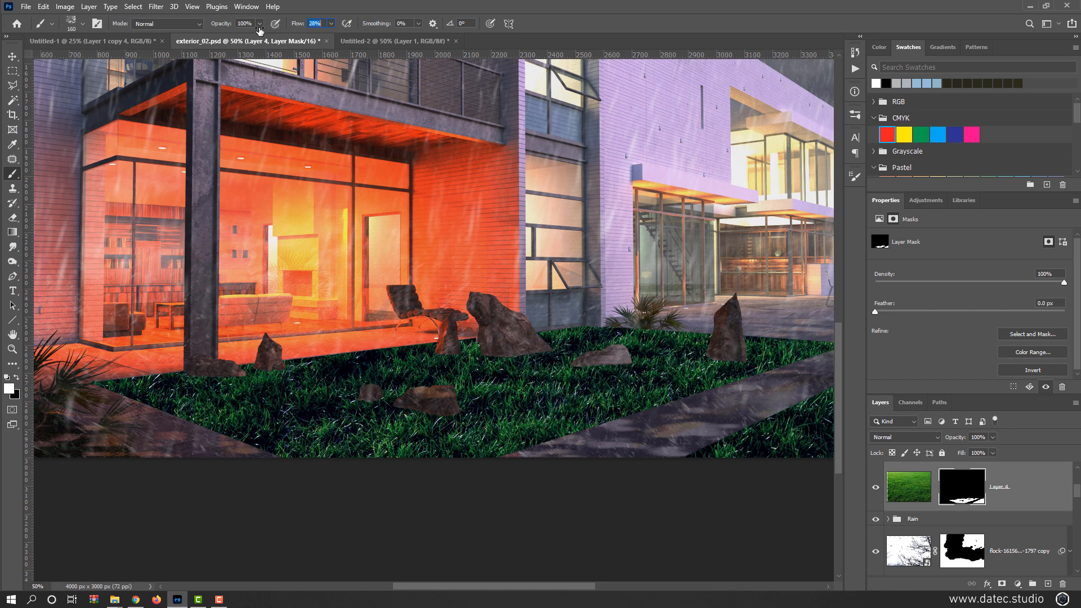
# Step: Set the charcoal brush tip's spacing to 25% and try a short stroke at the small palm
pyautogui.click(855, 175)
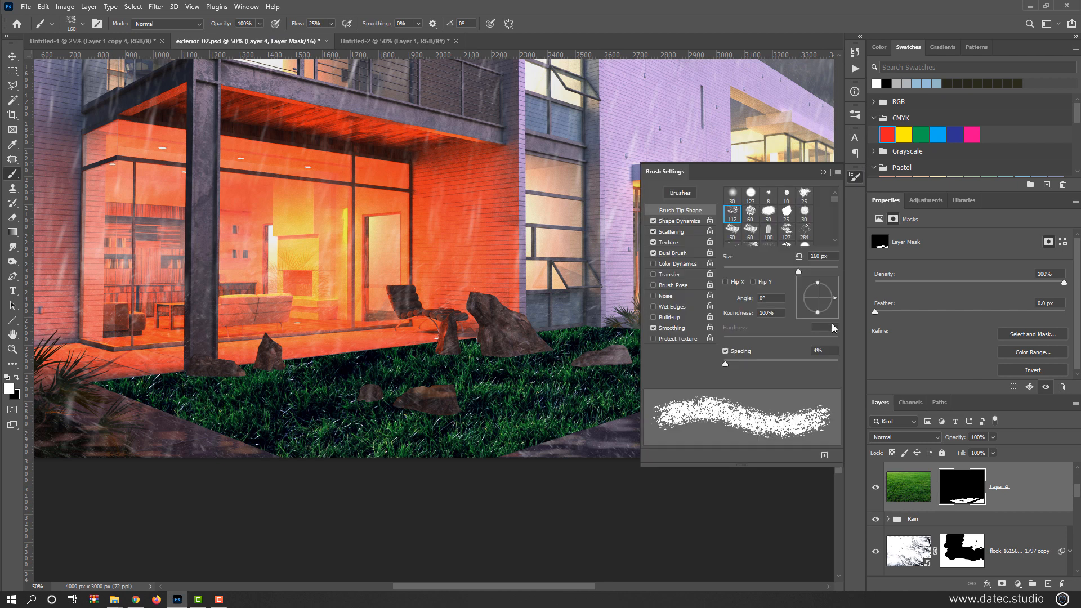
pyautogui.write('25')
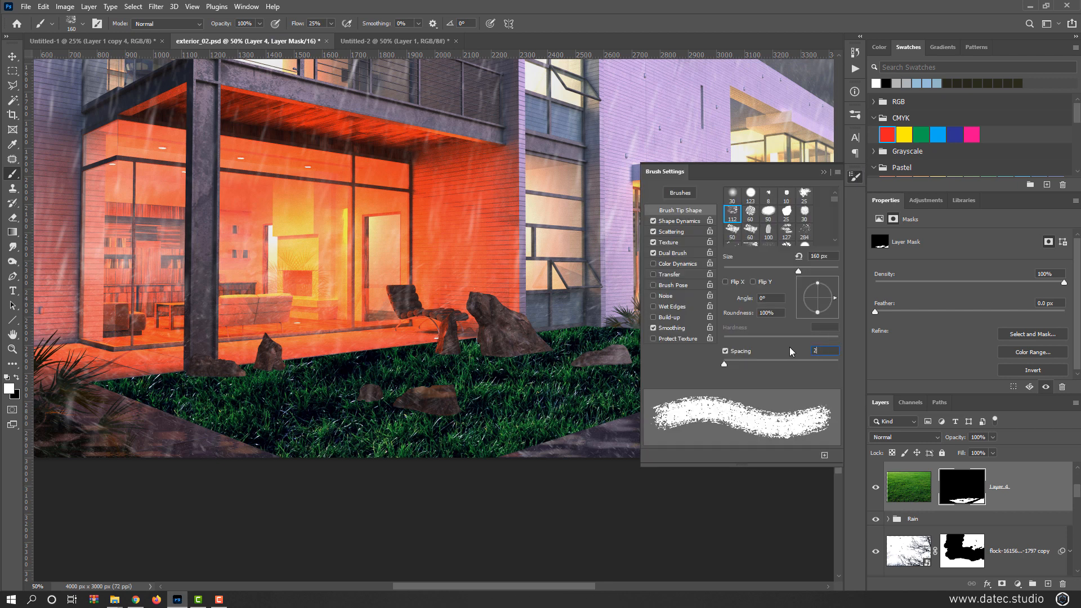
pyautogui.click(854, 176)
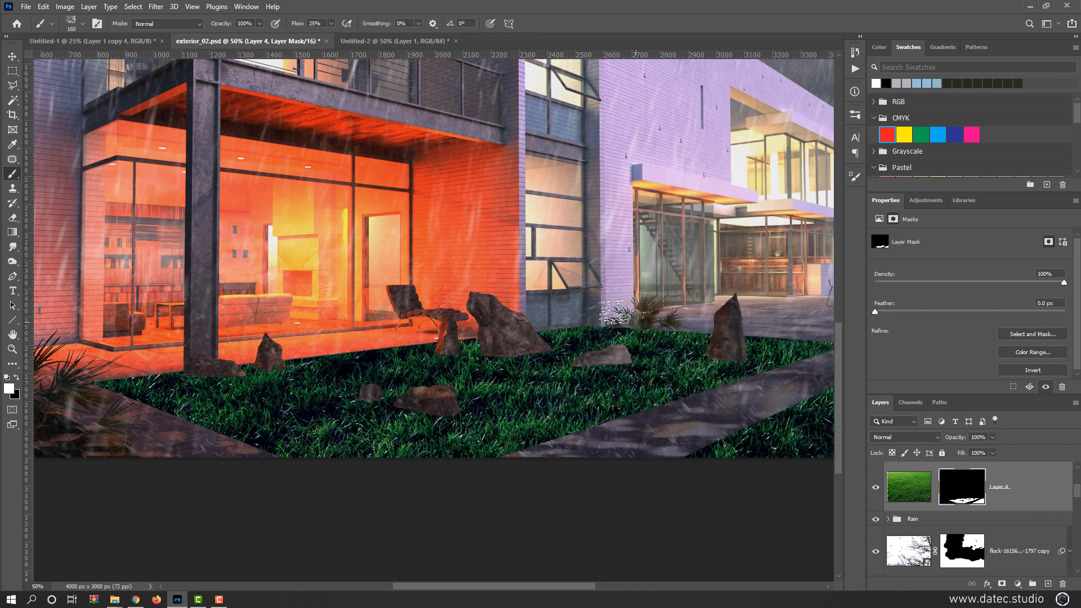
pyautogui.moveTo(632, 315); pyautogui.dragTo(640, 313)
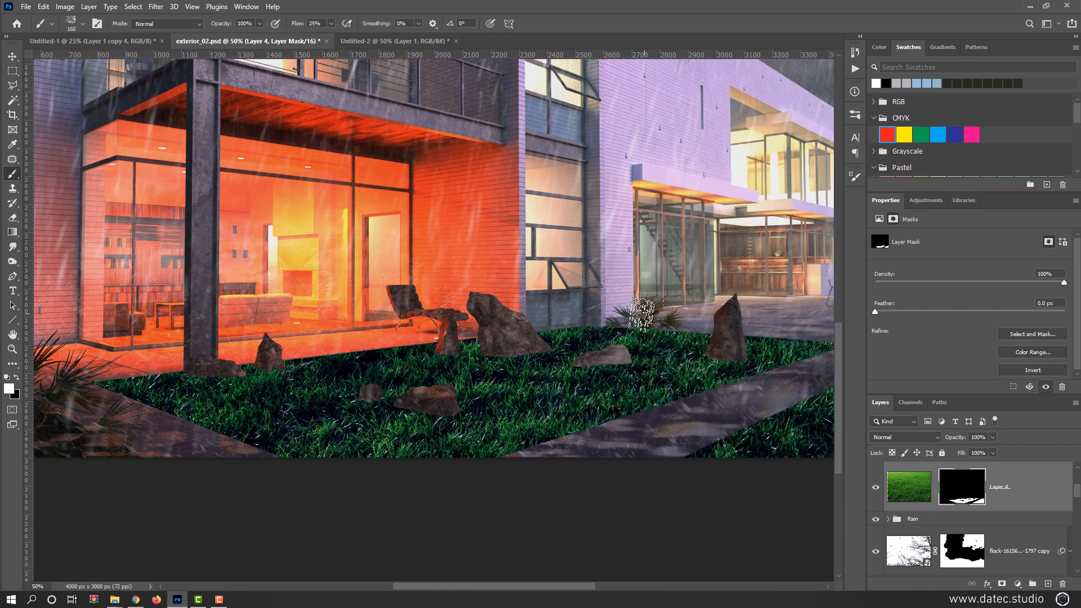
# Step: Examine the charcoal brush's Shape Dynamics, Scattering, Texture and Dual Brush settings
pyautogui.click(854, 142)
pyautogui.click(855, 176)
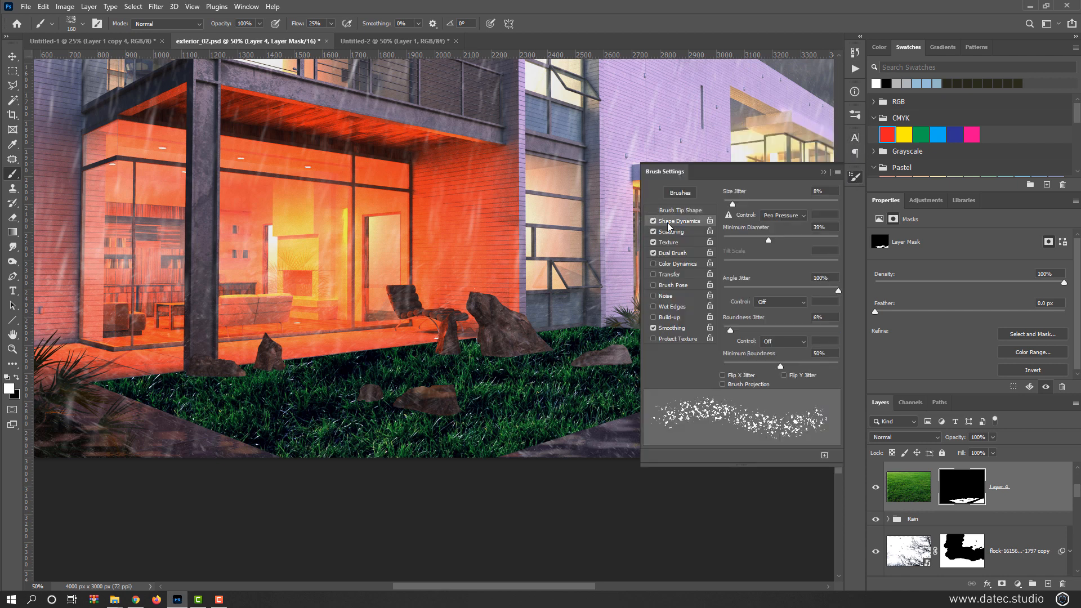
pyautogui.click(670, 231)
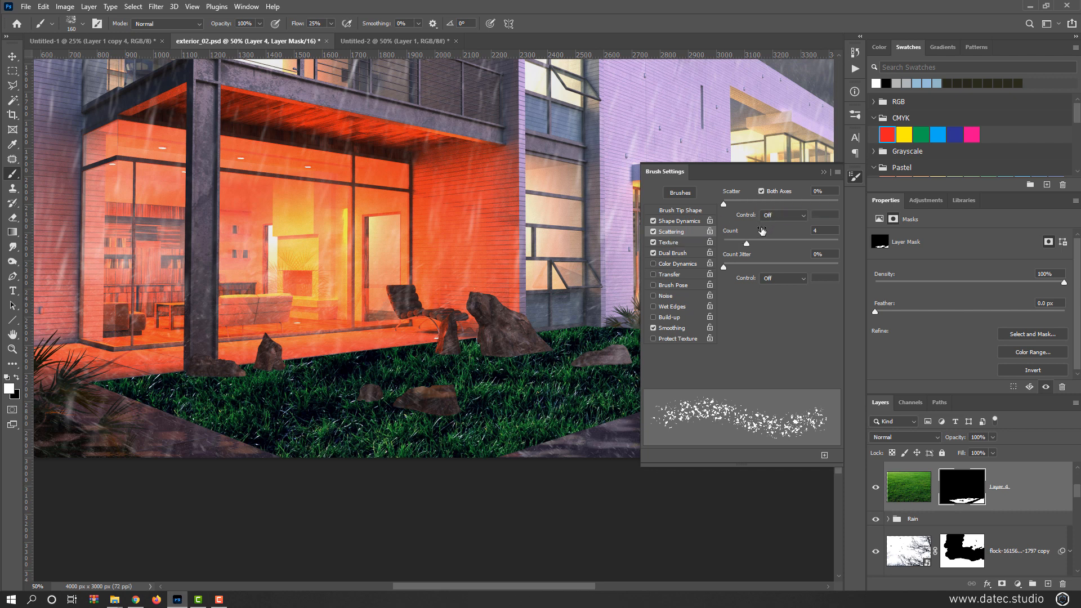
pyautogui.click(669, 242)
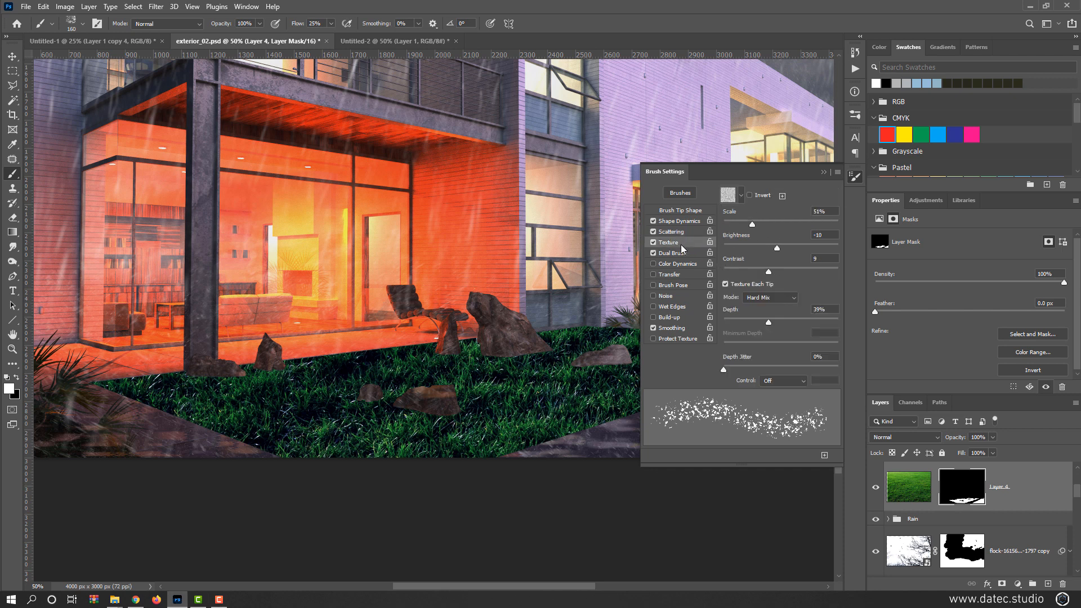
pyautogui.click(678, 251)
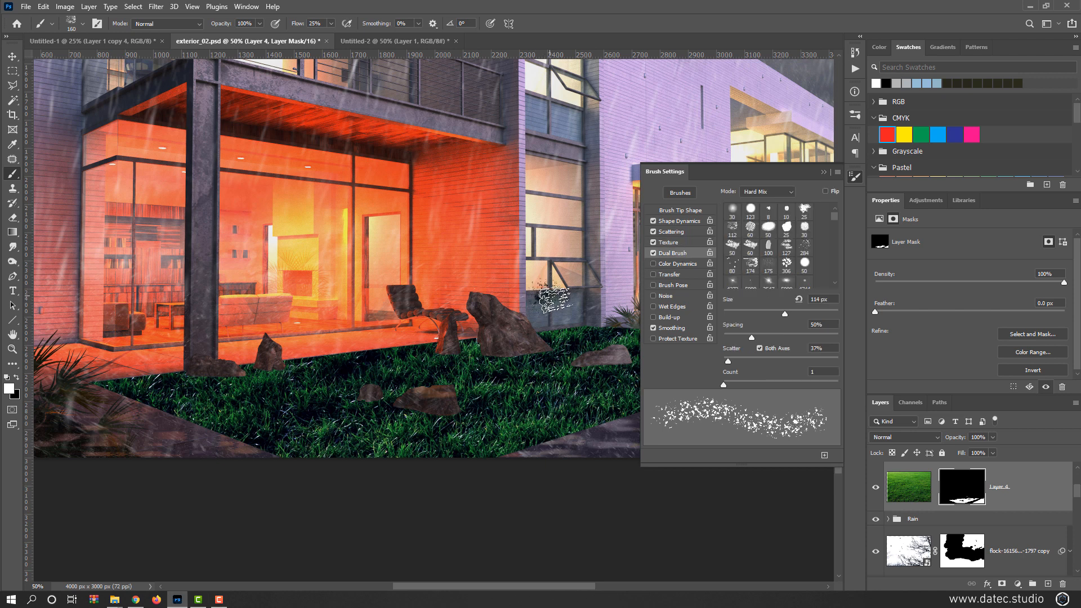
pyautogui.click(854, 176)
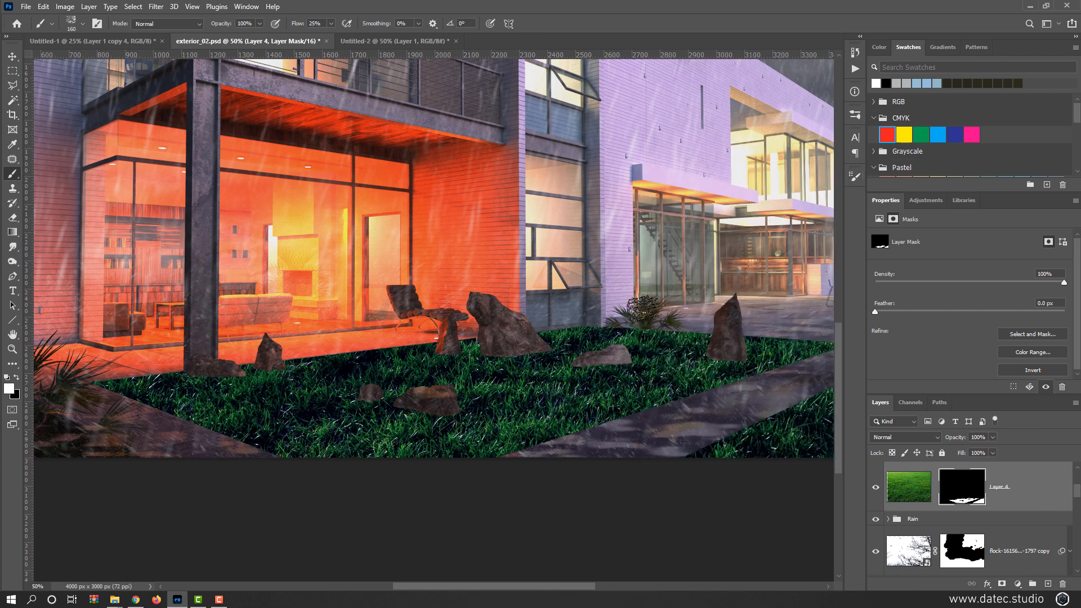
# Step: Paint on the grass mask with the charcoal brush at 59 px along the bed's back edge and the base of the flat rock near the palm
pyautogui.scroll(4, 613, 335)
pyautogui.moveTo(612, 335); pyautogui.dragTo(533, 340)
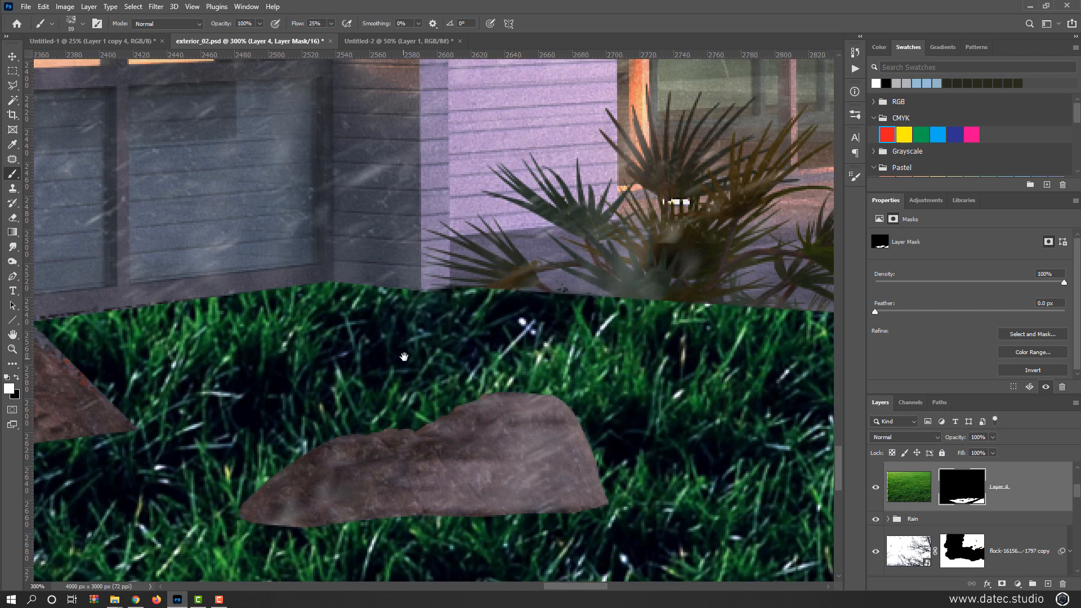
pyautogui.moveTo(403, 357); pyautogui.dragTo(587, 243)
pyautogui.moveTo(537, 421)
pyautogui.mouseDown()
pyautogui.moveTo(484, 427)
pyautogui.moveTo(566, 432)
pyautogui.moveTo(645, 392)
pyautogui.moveTo(672, 431)
pyautogui.moveTo(725, 412)
pyautogui.moveTo(758, 422)
pyautogui.moveTo(582, 413)
pyautogui.moveTo(577, 388)
pyautogui.mouseUp()
pyautogui.scroll(-2, 578, 388)
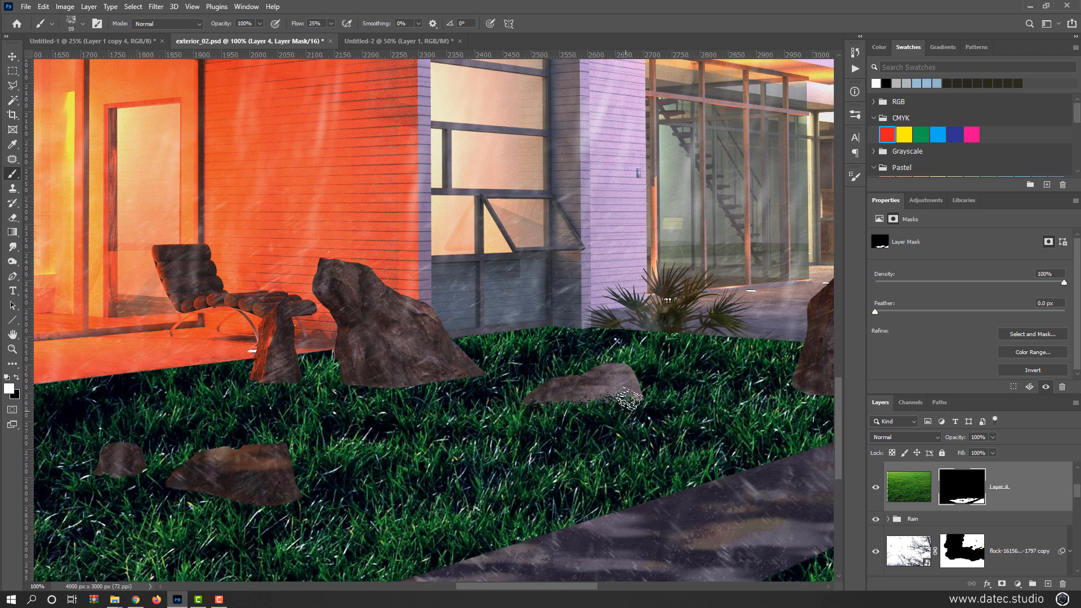
pyautogui.scroll(-2, 624, 417)
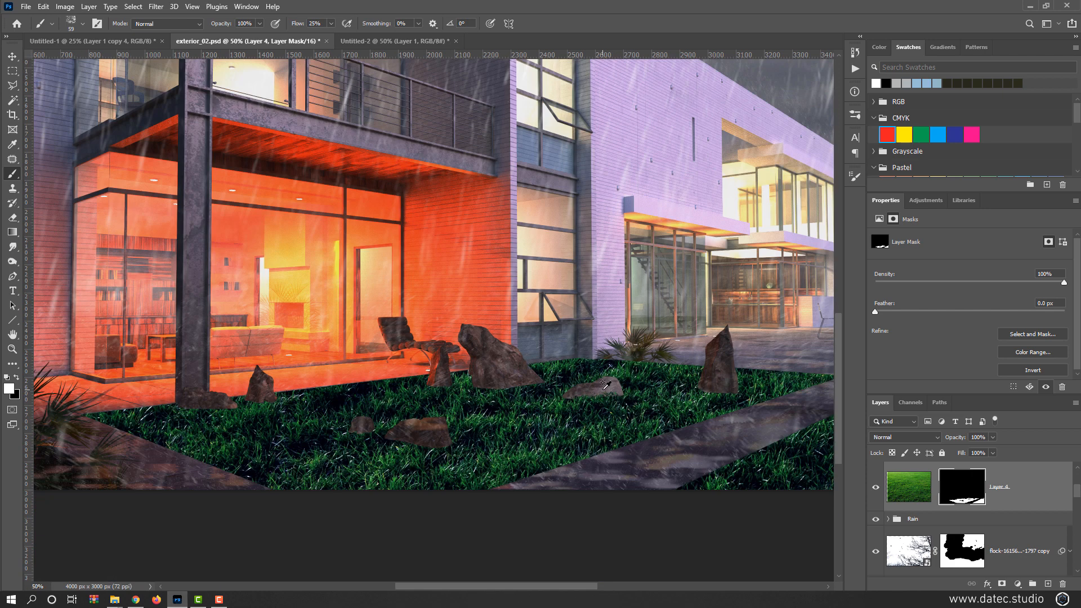
pyautogui.scroll(-1, 575, 383)
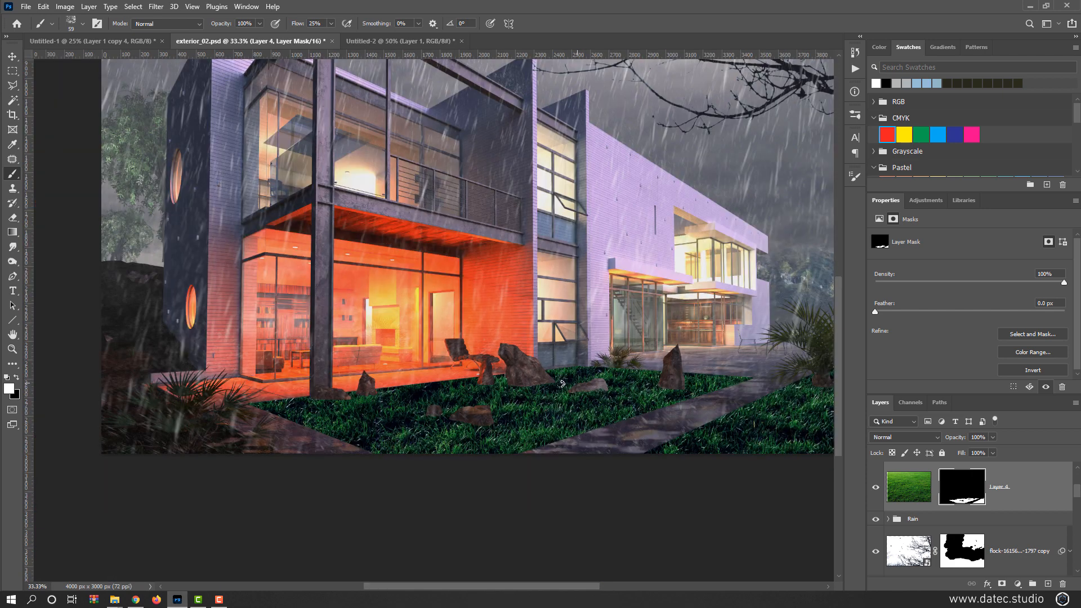
# Step: Switch to Google Chrome and browse the image results for "grass silhouette"
pyautogui.click(138, 599)
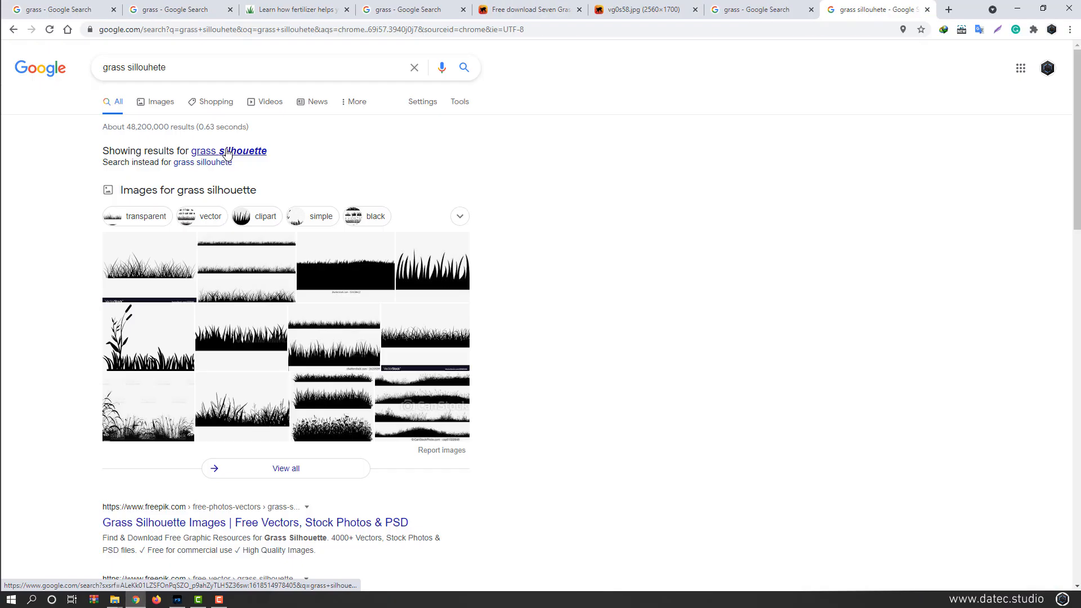
pyautogui.click(227, 151)
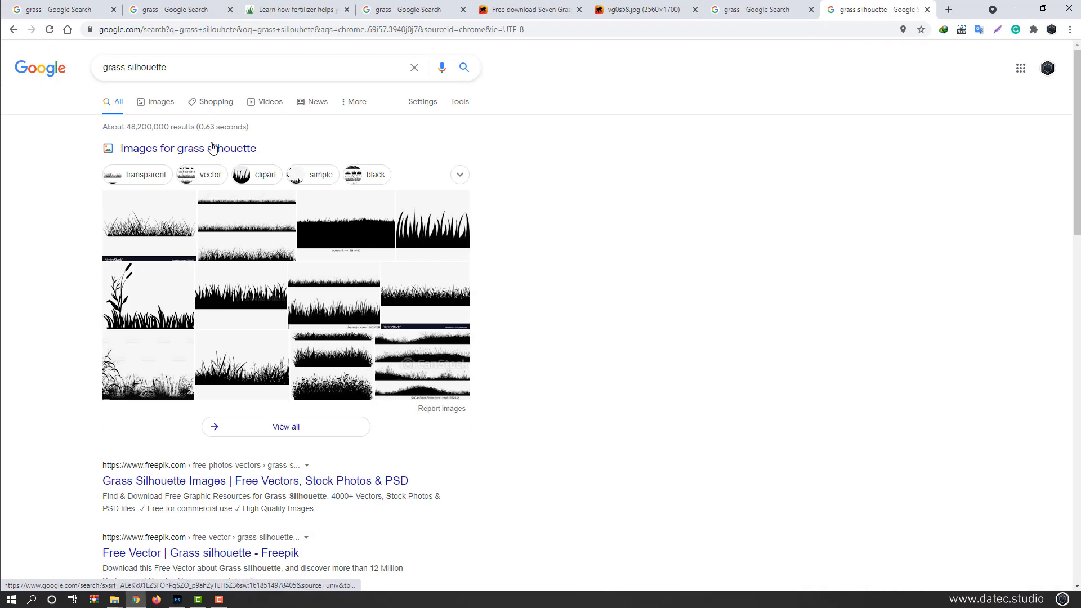
pyautogui.click(164, 107)
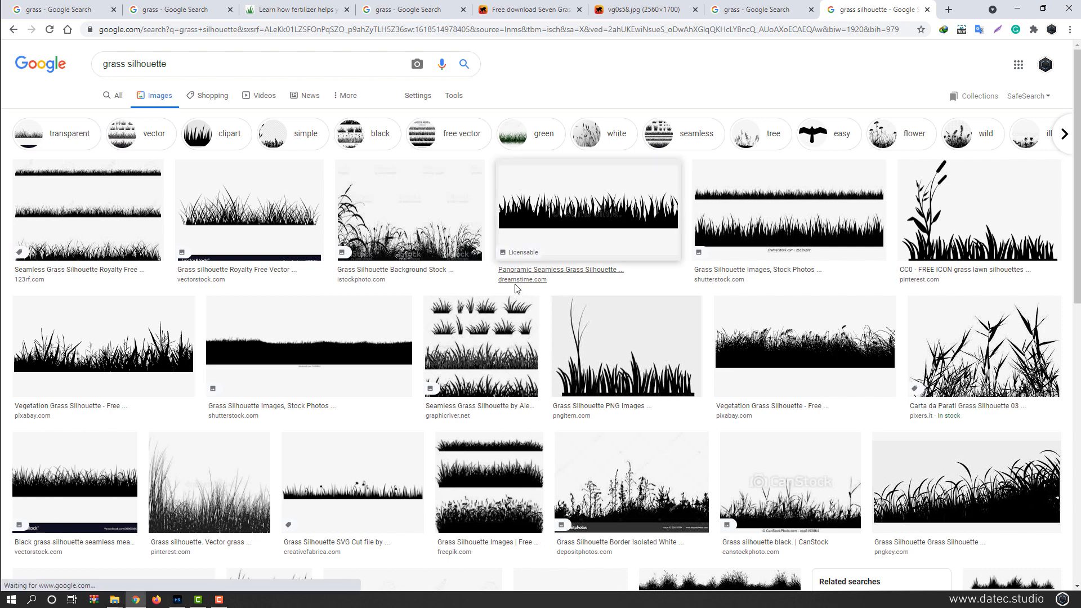
pyautogui.scroll(-9, 622, 336)
pyautogui.scroll(-3, 615, 341)
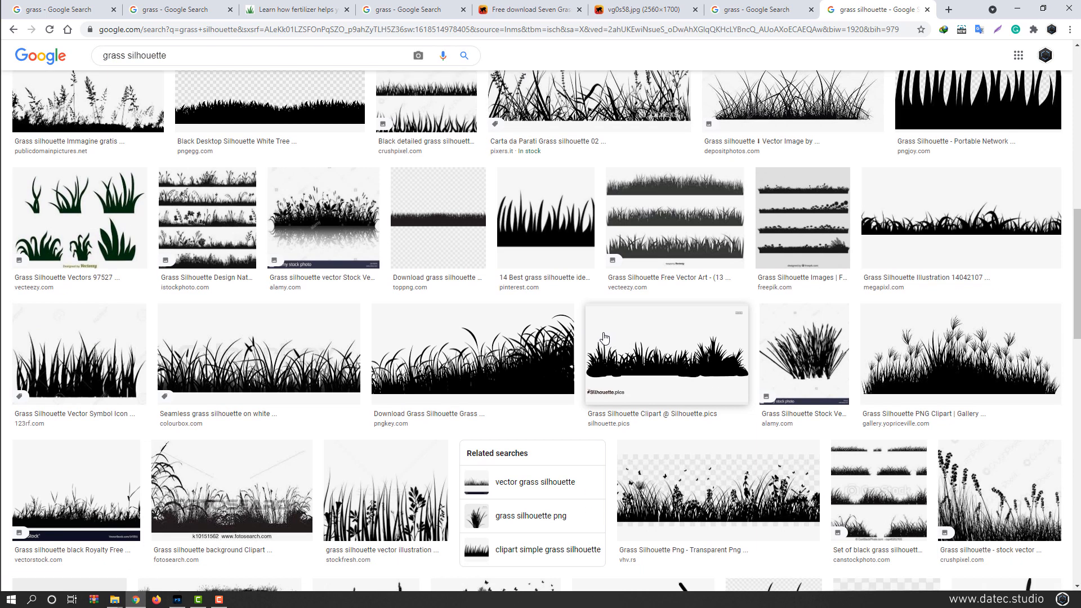
pyautogui.scroll(-4, 588, 349)
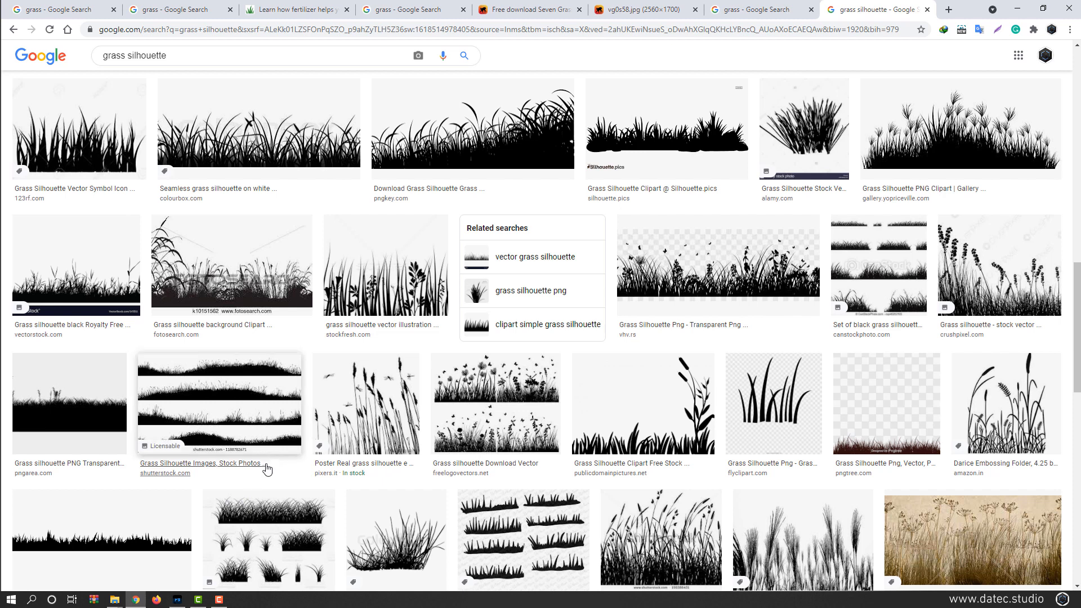
pyautogui.scroll(-10, 271, 451)
# Step: Search images for "grass silhouette free" and open the Dreamstime realistic grass silhouette in a new tab
pyautogui.click(227, 55)
pyautogui.write('free')
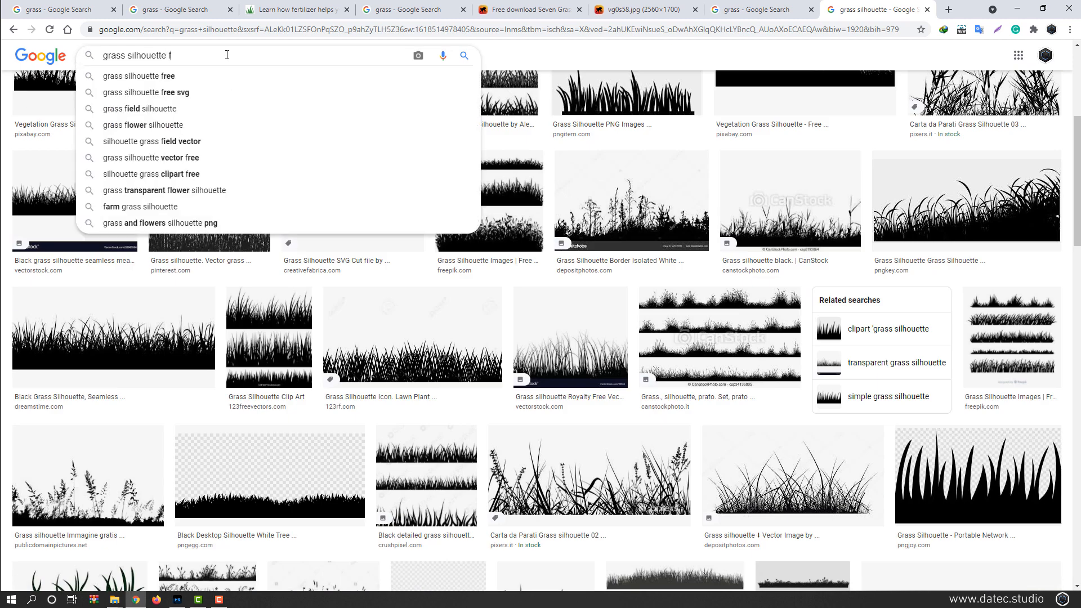
pyautogui.press('Return')
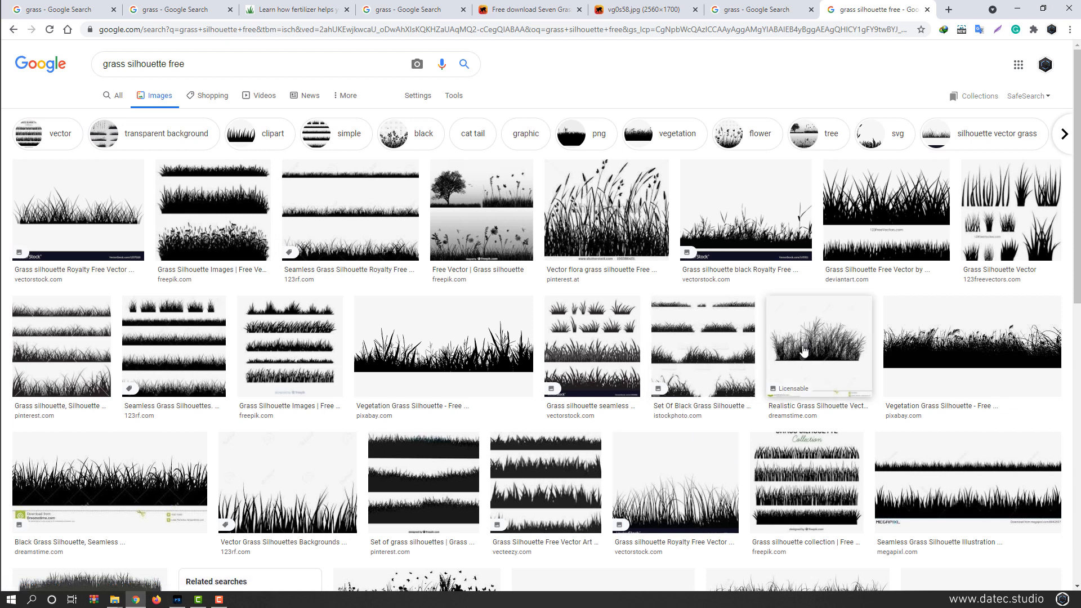
pyautogui.middleClick(780, 387)
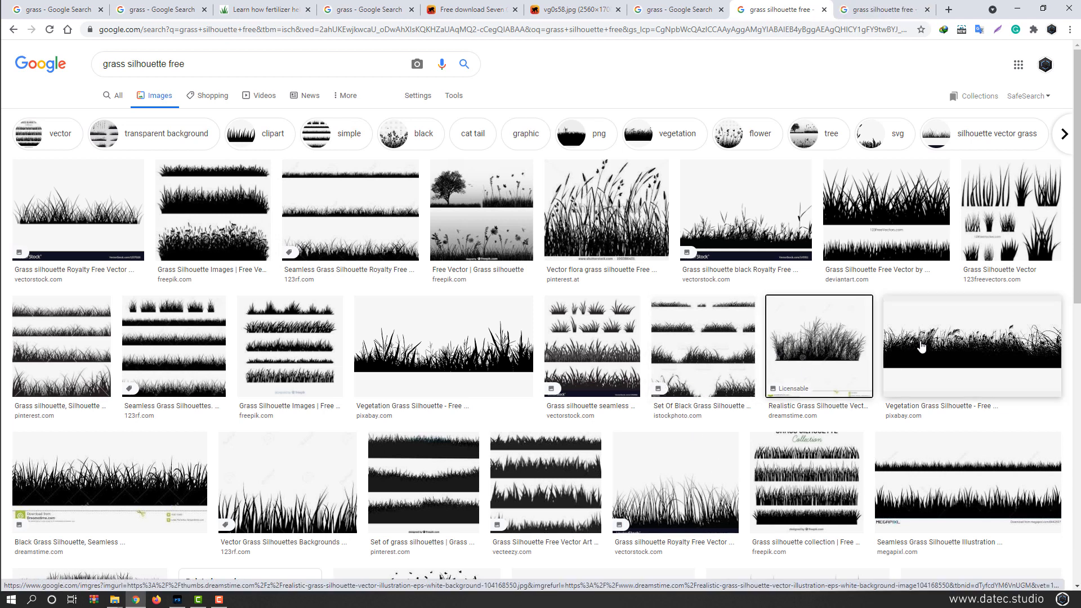
pyautogui.click(859, 7)
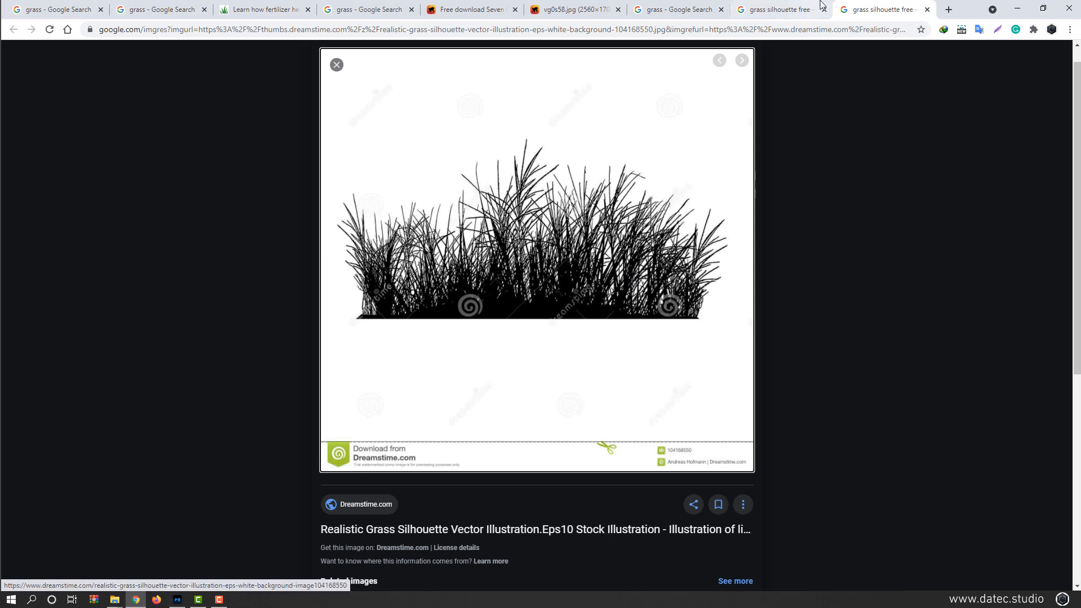
# Step: Compare the opened grass silhouette results and open the Pixabay page of the "Vegetation Grass Silhouette" image
pyautogui.click(780, 9)
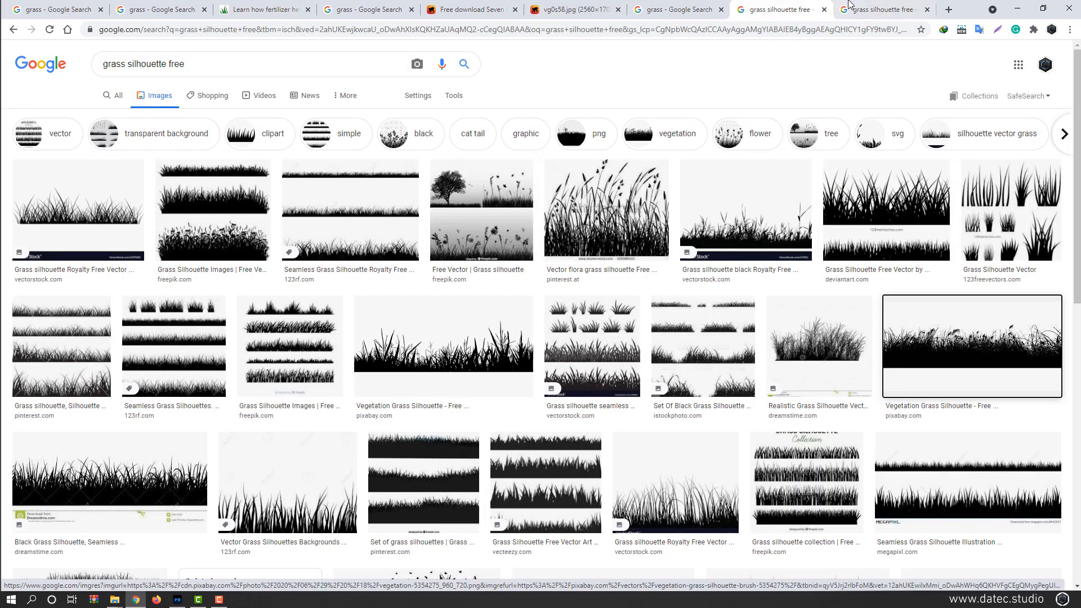
pyautogui.click(859, 9)
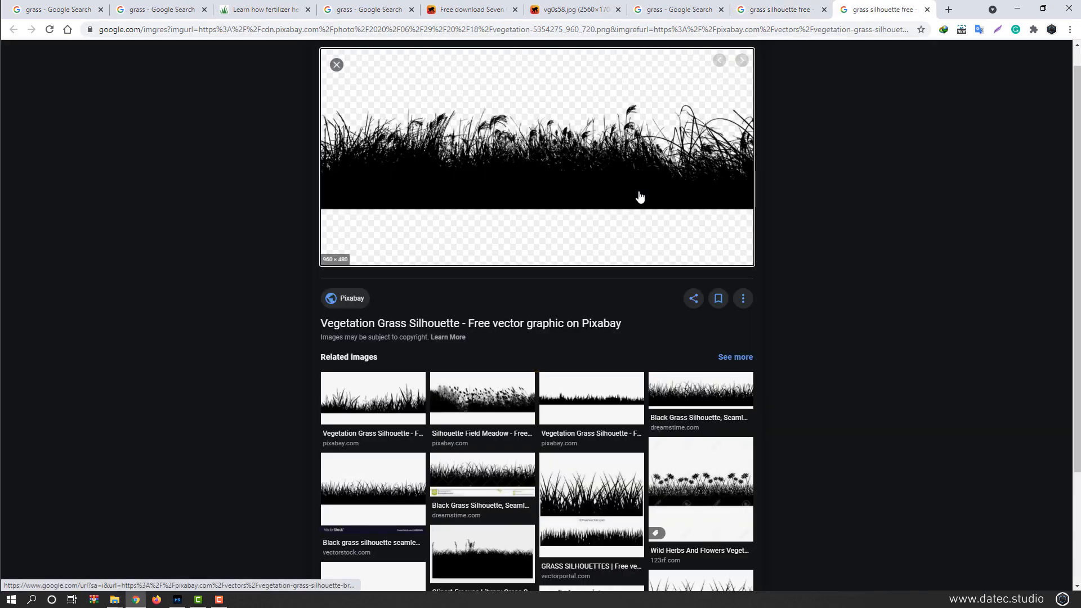
pyautogui.click(595, 180)
pyautogui.click(913, 9)
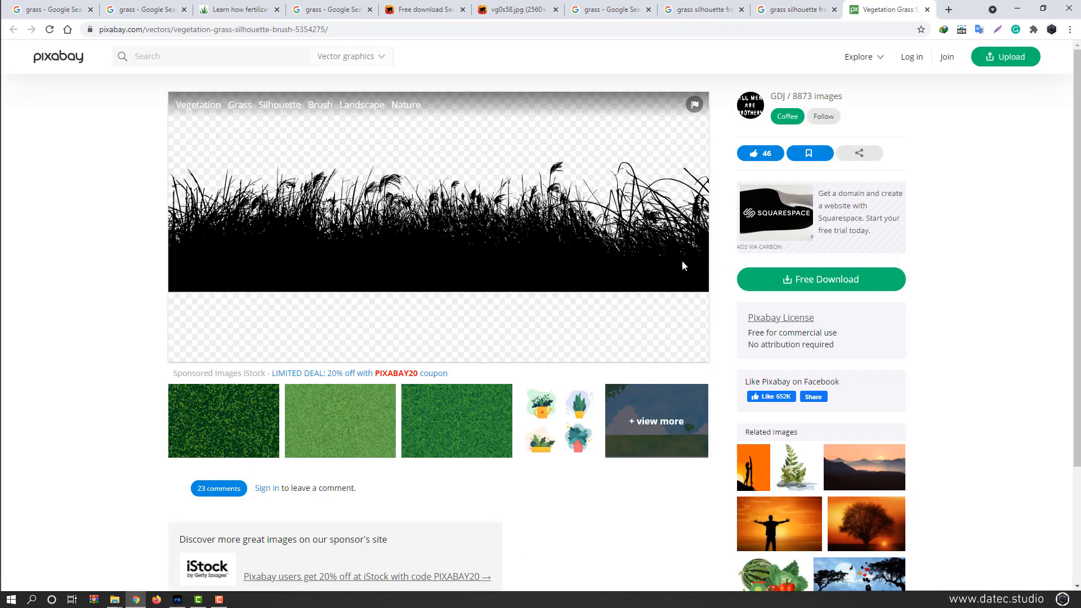
# Step: Download the Pixabay grass silhouette as a 1920×960 PNG and open it in Photoshop
pyautogui.click(822, 281)
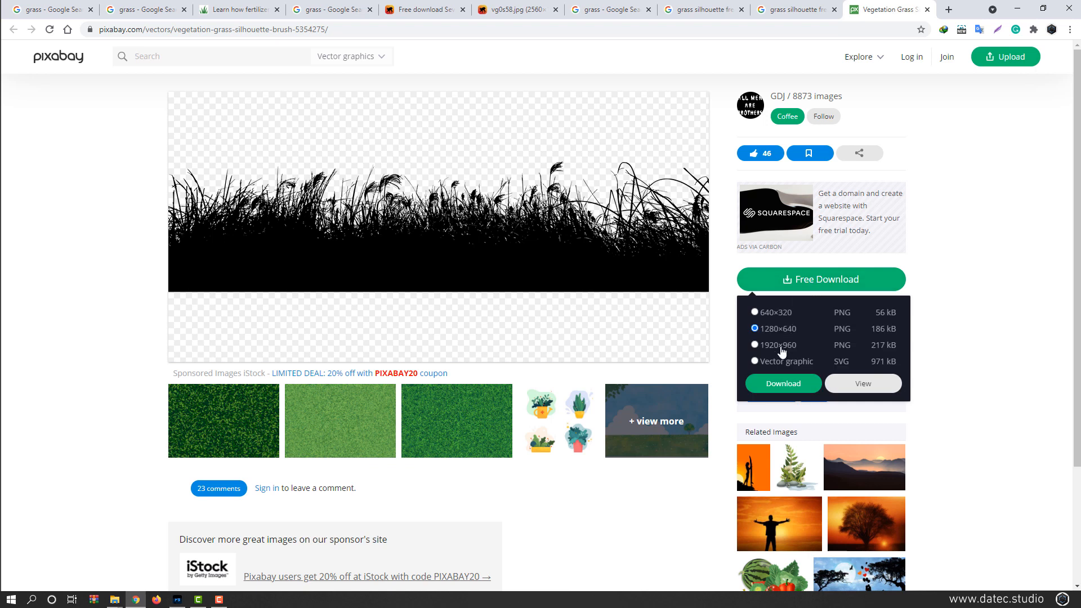
pyautogui.click(813, 384)
pyautogui.moveTo(56, 575); pyautogui.dragTo(524, 41)
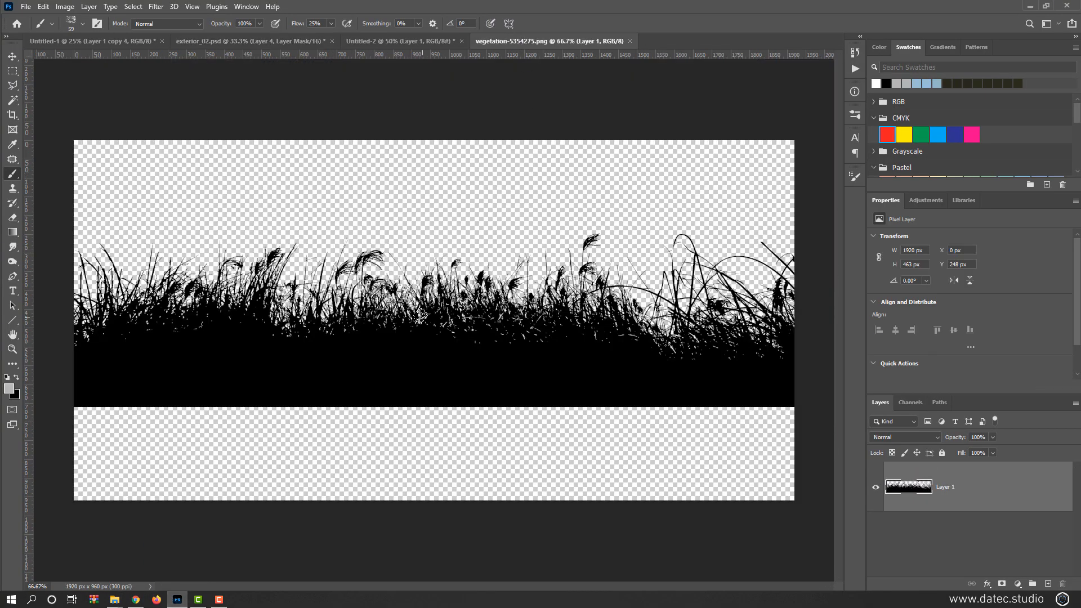
# Step: Copy a rectangular section of the silhouette's upper grass blades and paste it into a new document
pyautogui.scroll(3, 265, 312)
pyautogui.moveTo(239, 317); pyautogui.dragTo(535, 327)
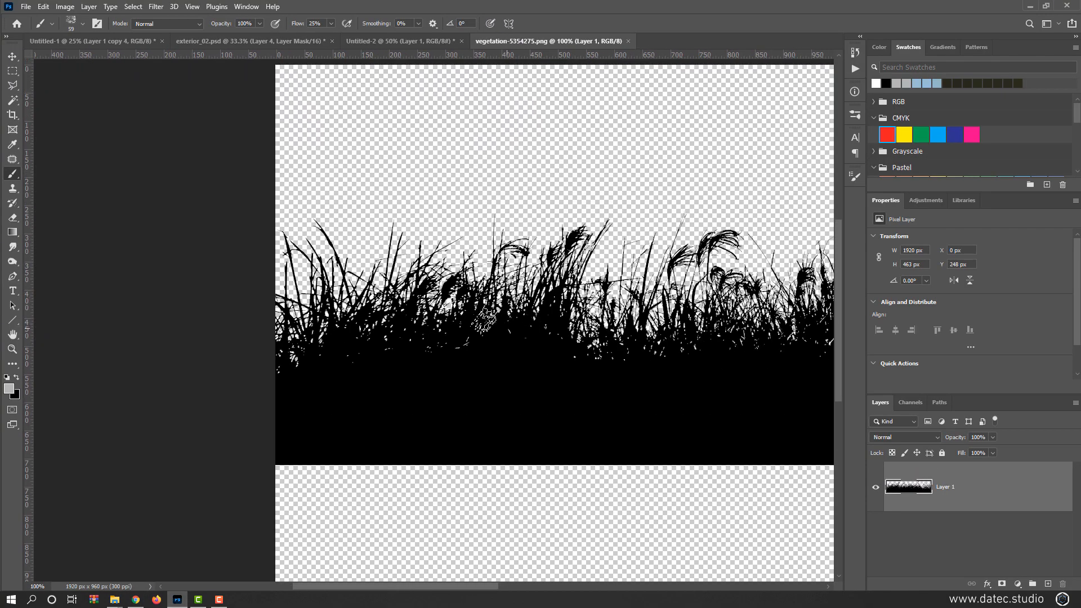
pyautogui.click(12, 71)
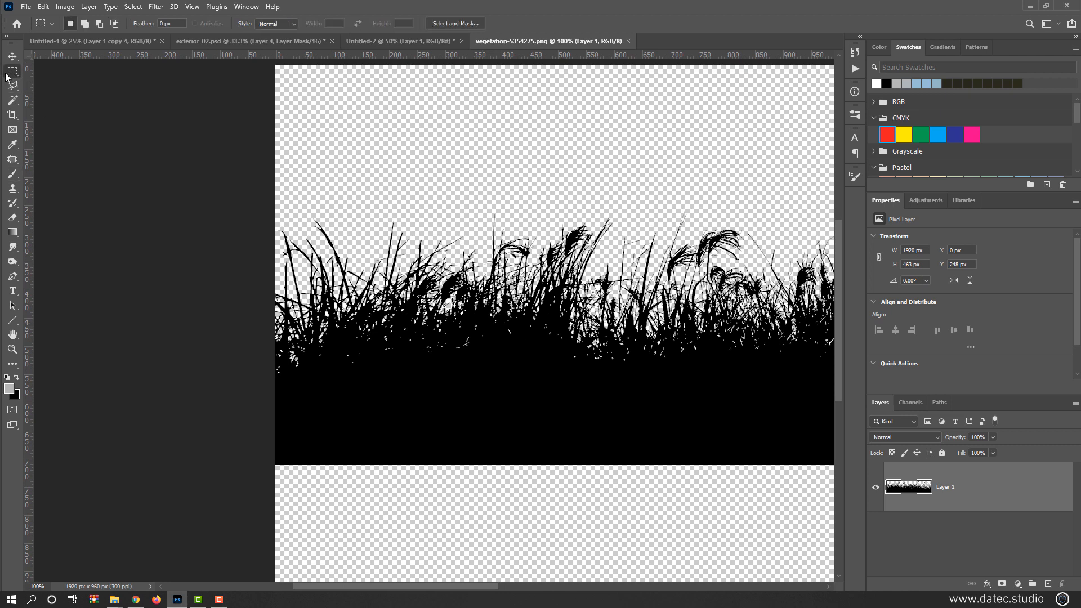
pyautogui.rightClick(7, 77)
pyautogui.click(54, 70)
pyautogui.moveTo(256, 184); pyautogui.dragTo(732, 373)
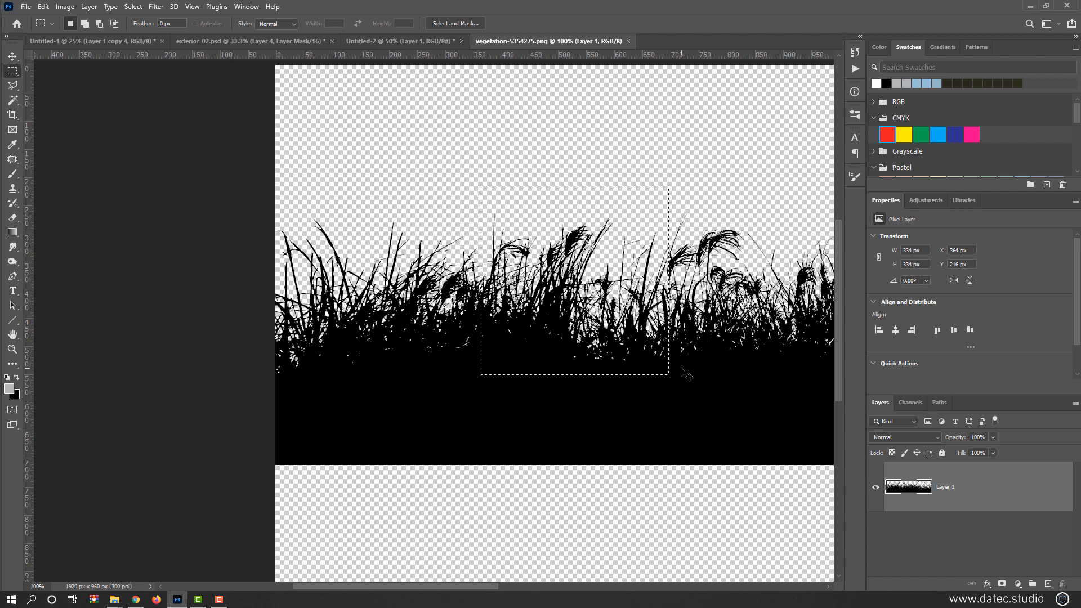
pyautogui.hotkey('ctrl', 'c')
pyautogui.hotkey('ctrl', 'n')
pyautogui.press('Return')
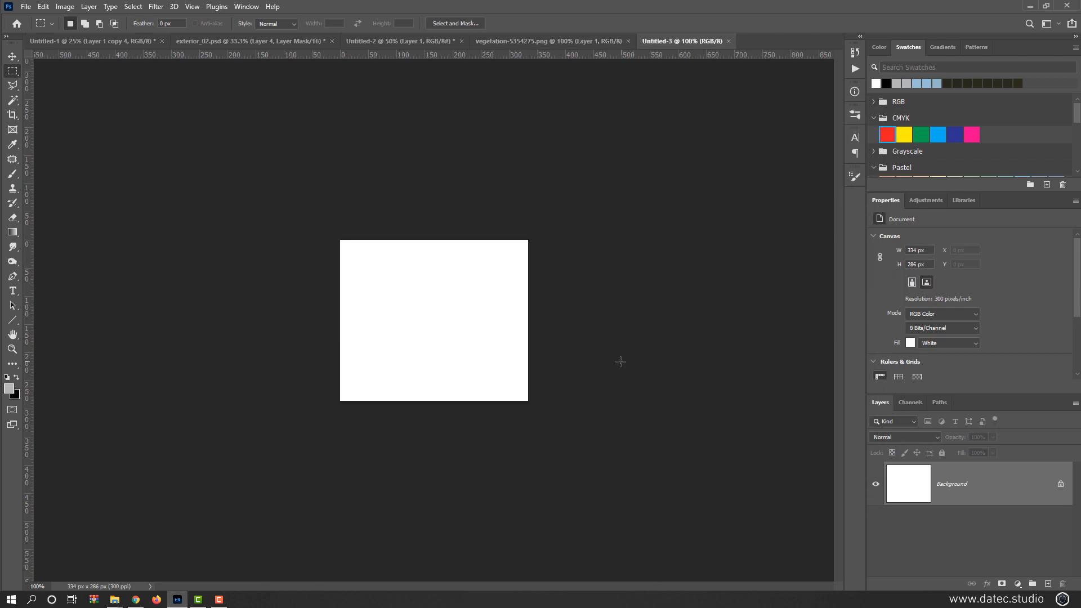
pyautogui.hotkey('ctrl', 'v')
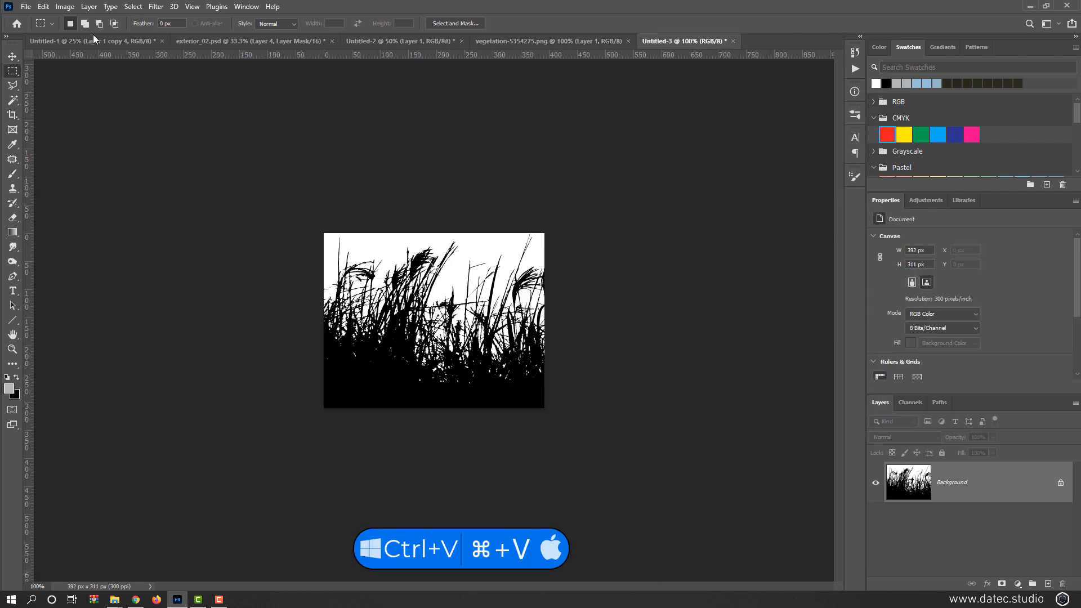
# Step: Define the pasted grass section as a brush preset named Grass_01 and activate the Brush tool
pyautogui.click(44, 7)
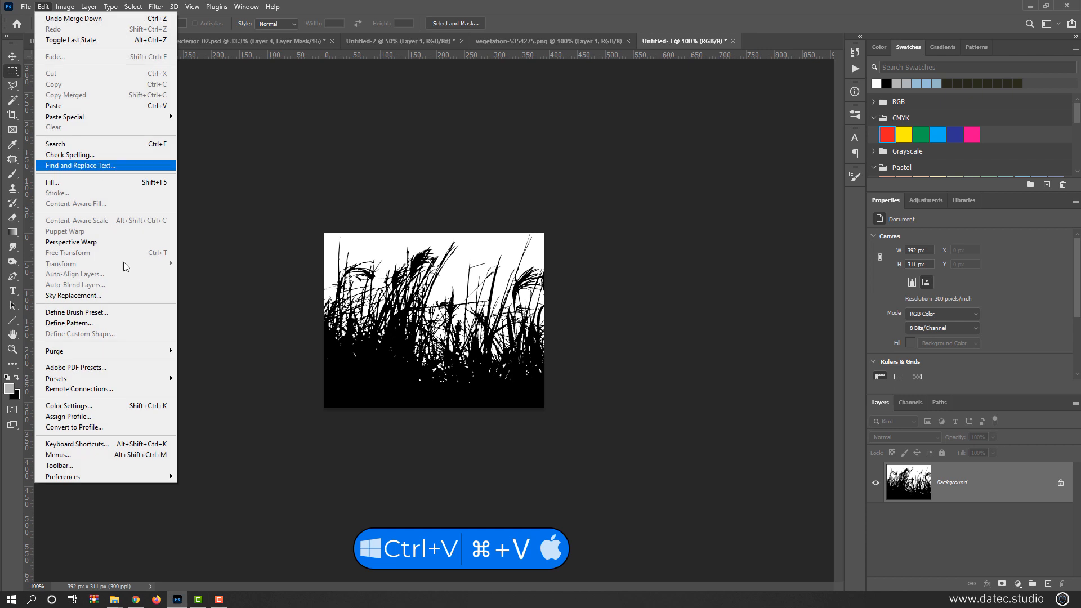
pyautogui.click(111, 313)
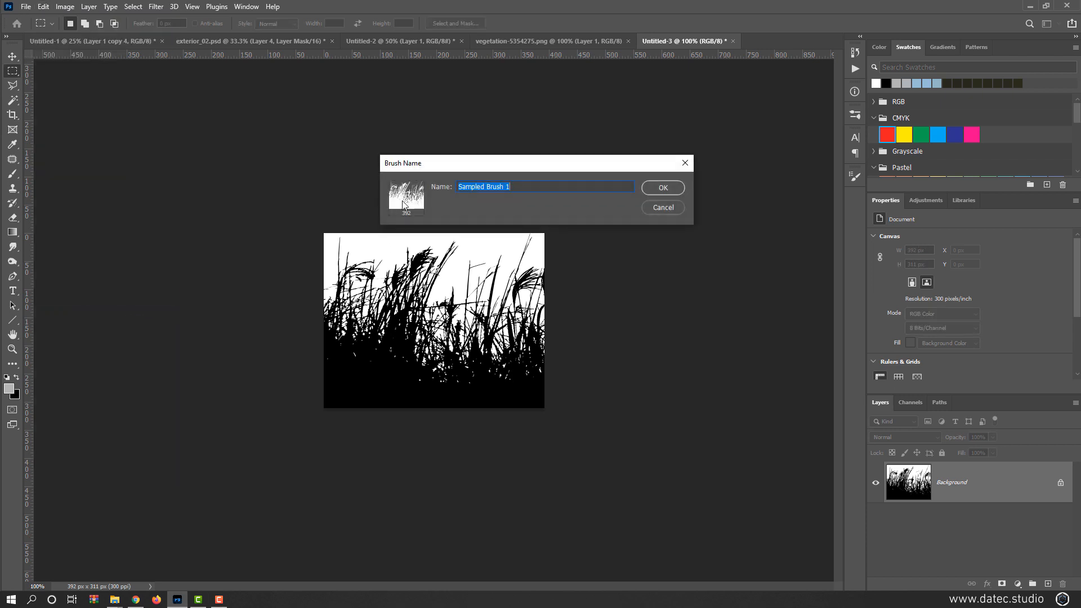
pyautogui.write('Grass_01')
pyautogui.press('Return')
pyautogui.press('b')
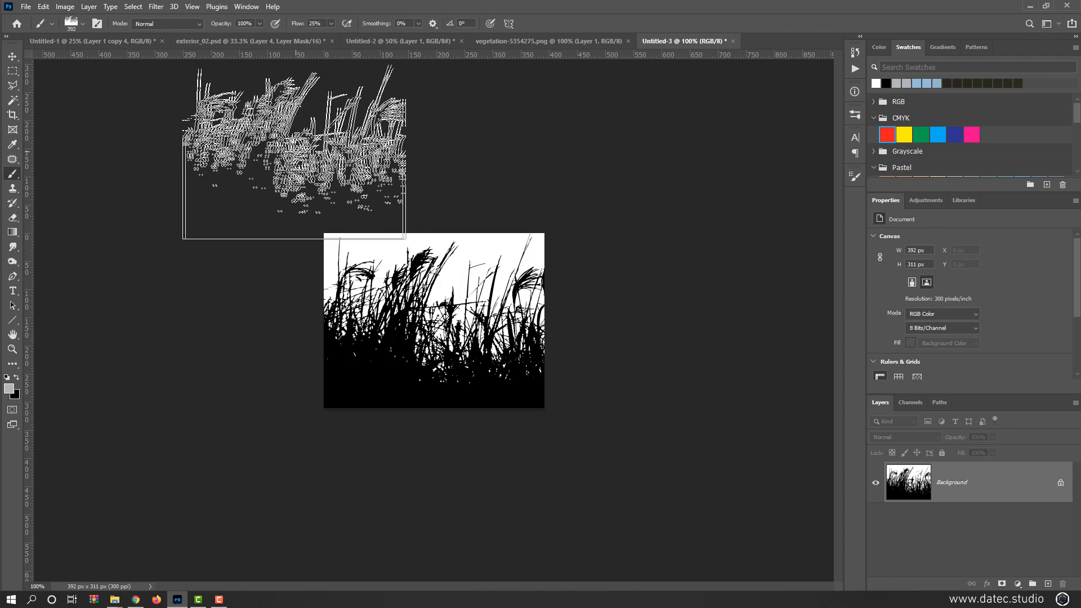
# Step: Set the brush flow to 100% and try a 392 px grass stamp beside the pointed rock in exterior_02.psd
pyautogui.click(254, 42)
pyautogui.moveTo(467, 352); pyautogui.dragTo(450, 312)
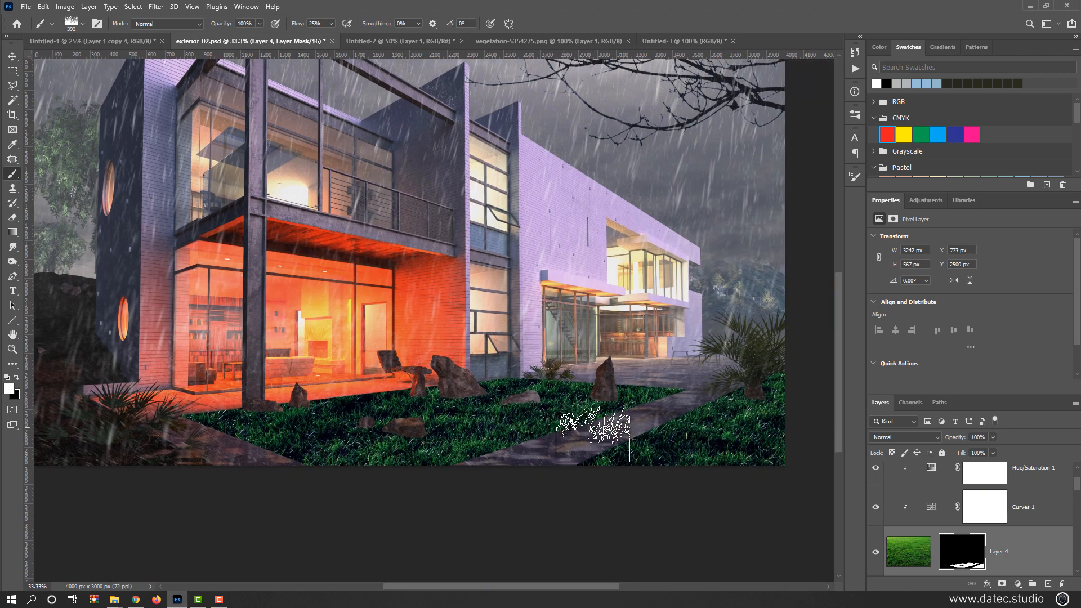
pyautogui.scroll(3, 580, 433)
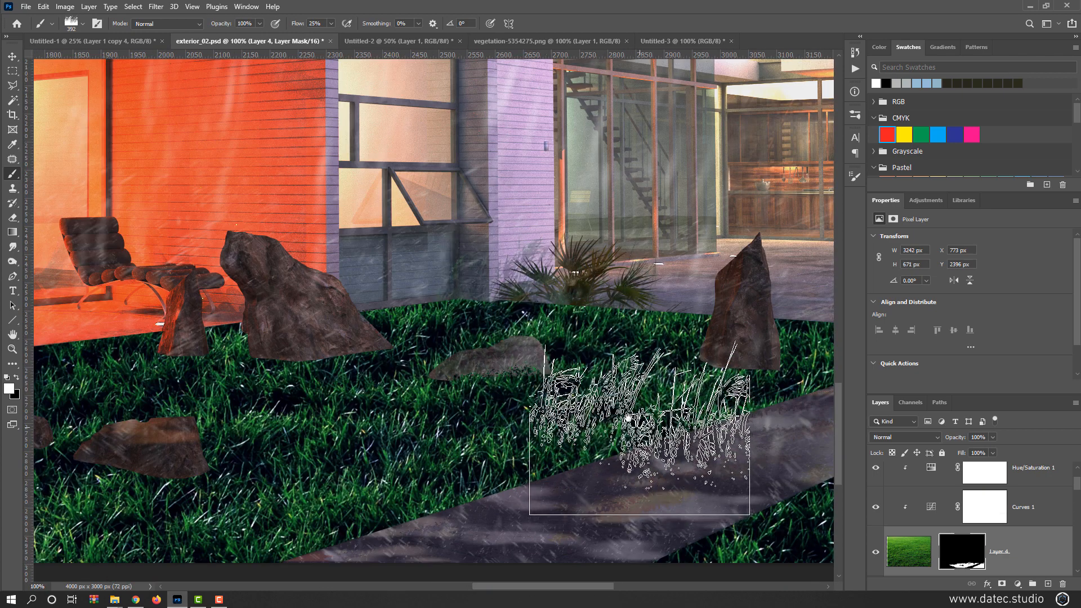
pyautogui.hscroll(5, 588, 374)
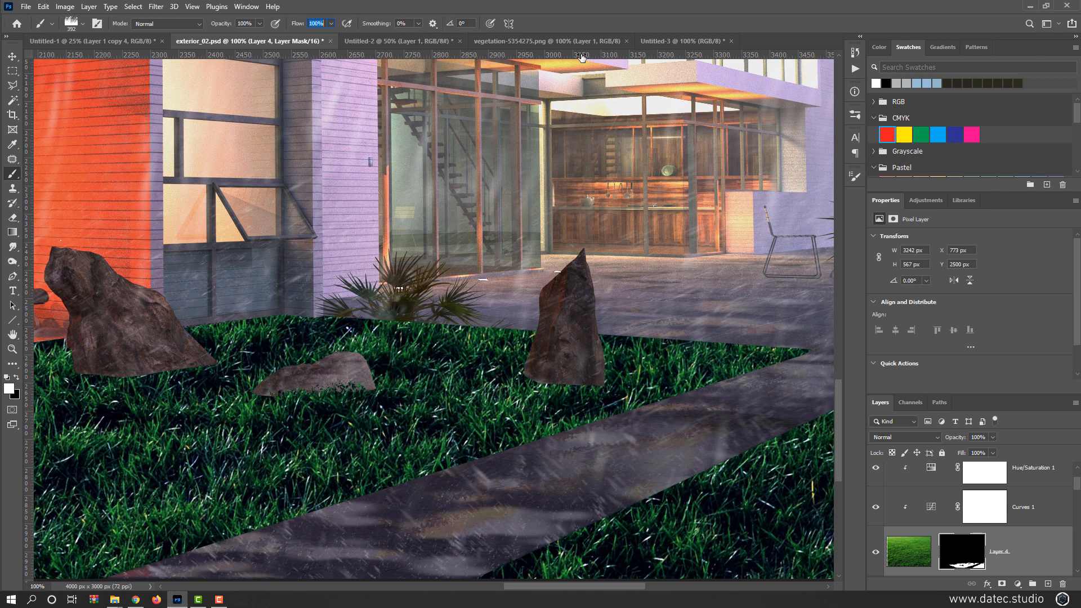
pyautogui.click(636, 331)
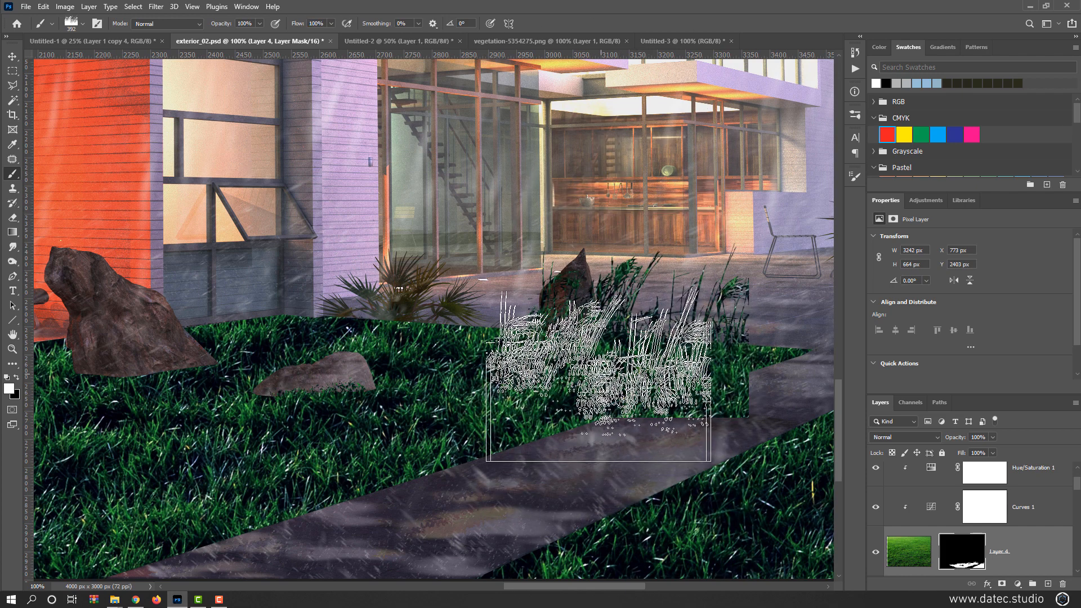
pyautogui.hotkey('ctrl', 'z')
# Step: Reduce the grass brush to about 98 px and raise its Size Jitter in Shape Dynamics
pyautogui.moveTo(576, 359); pyautogui.dragTo(526, 360)
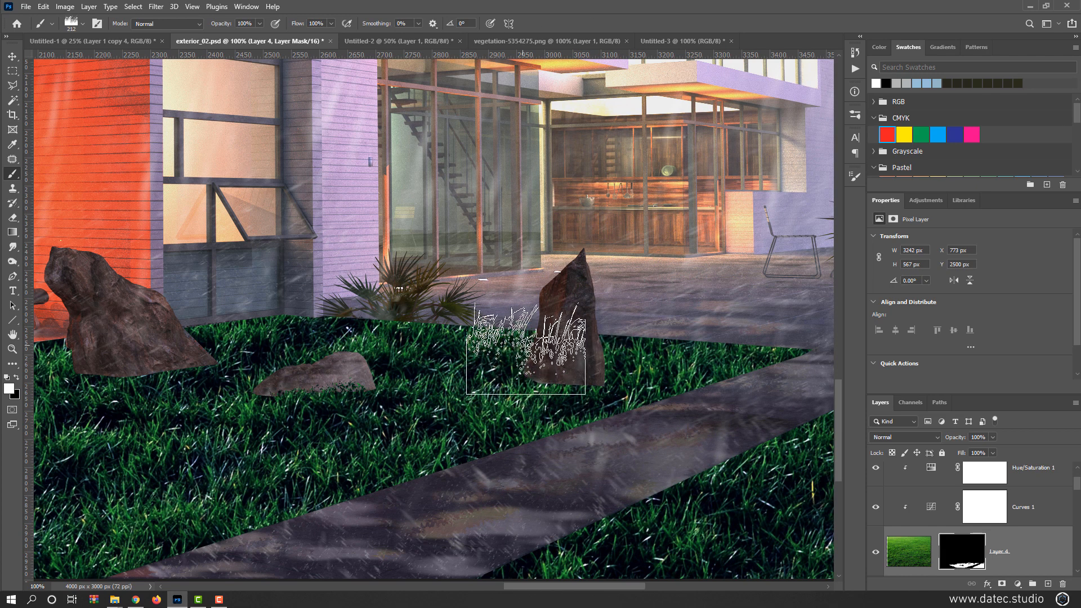
pyautogui.moveTo(524, 350); pyautogui.dragTo(496, 345)
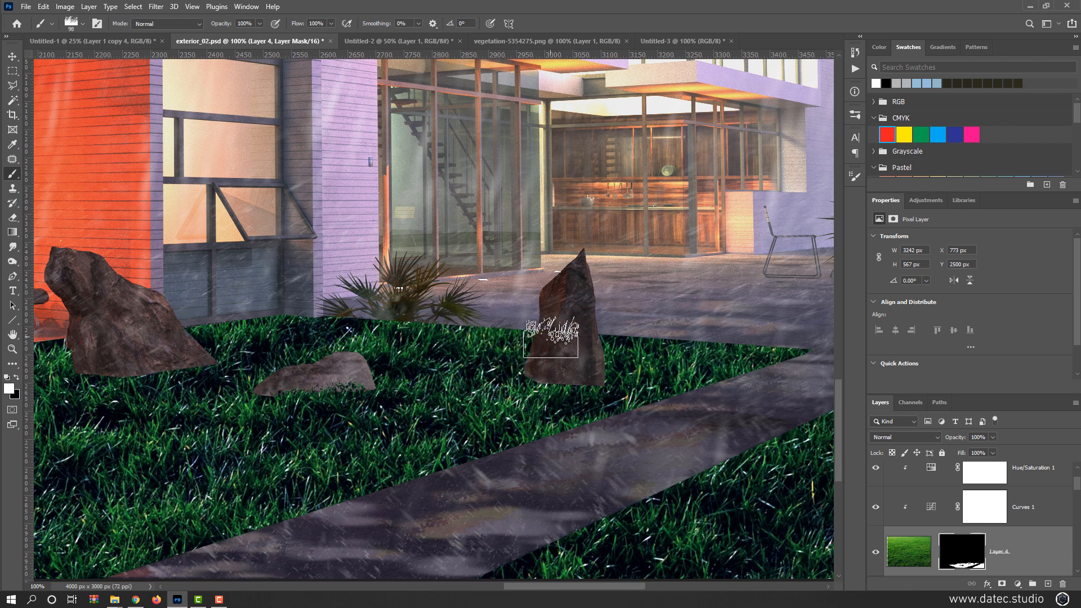
pyautogui.press('F5')
pyautogui.click(677, 222)
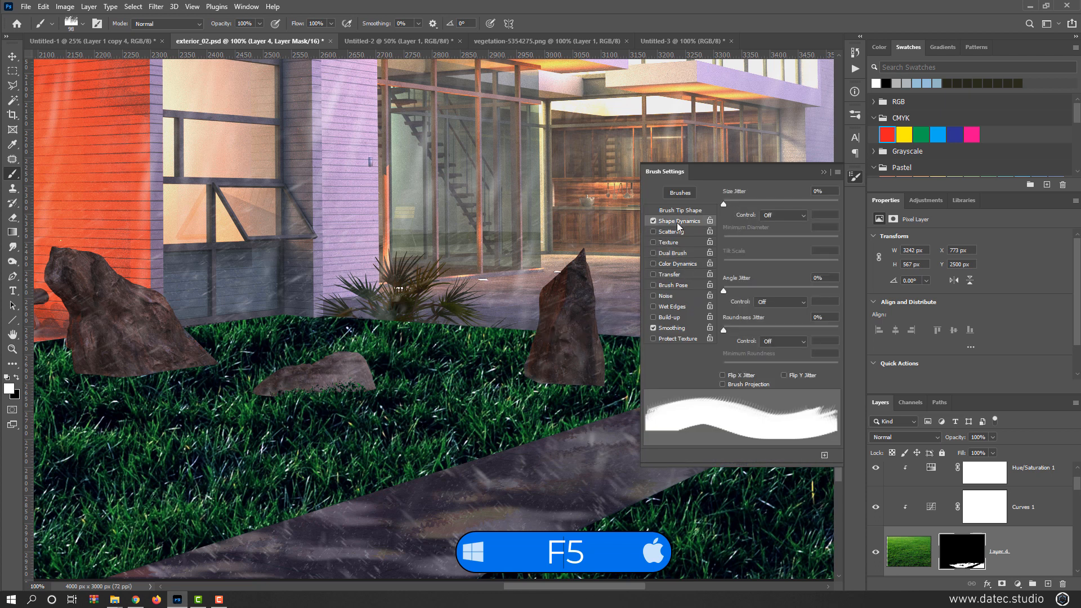
pyautogui.moveTo(731, 200); pyautogui.dragTo(795, 208)
# Step: Enable Scattering for the grass brush with a scatter of 39%
pyautogui.click(671, 233)
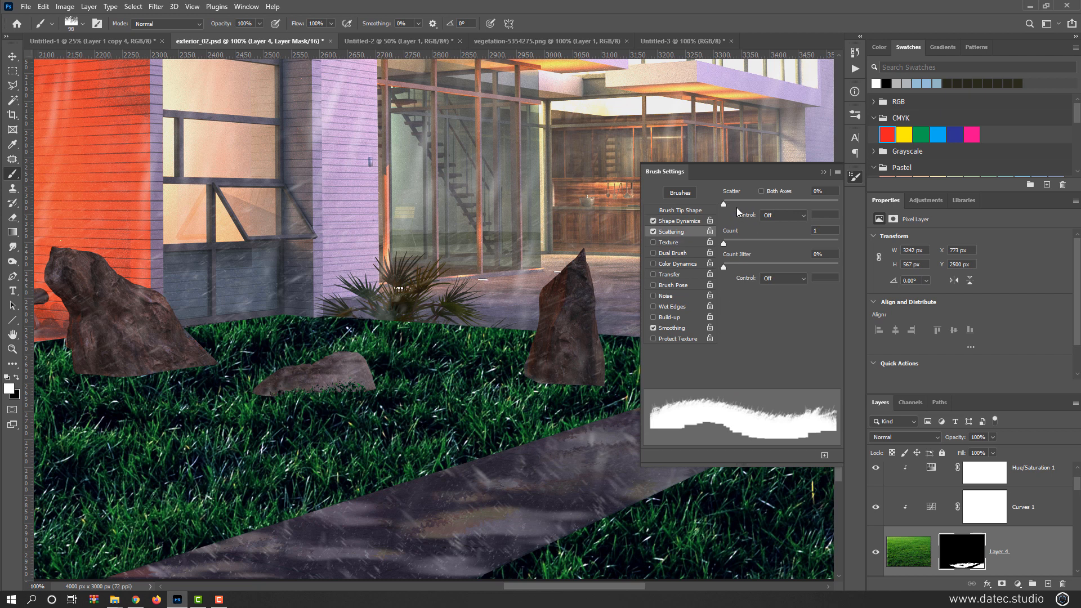
pyautogui.moveTo(728, 203); pyautogui.dragTo(729, 205)
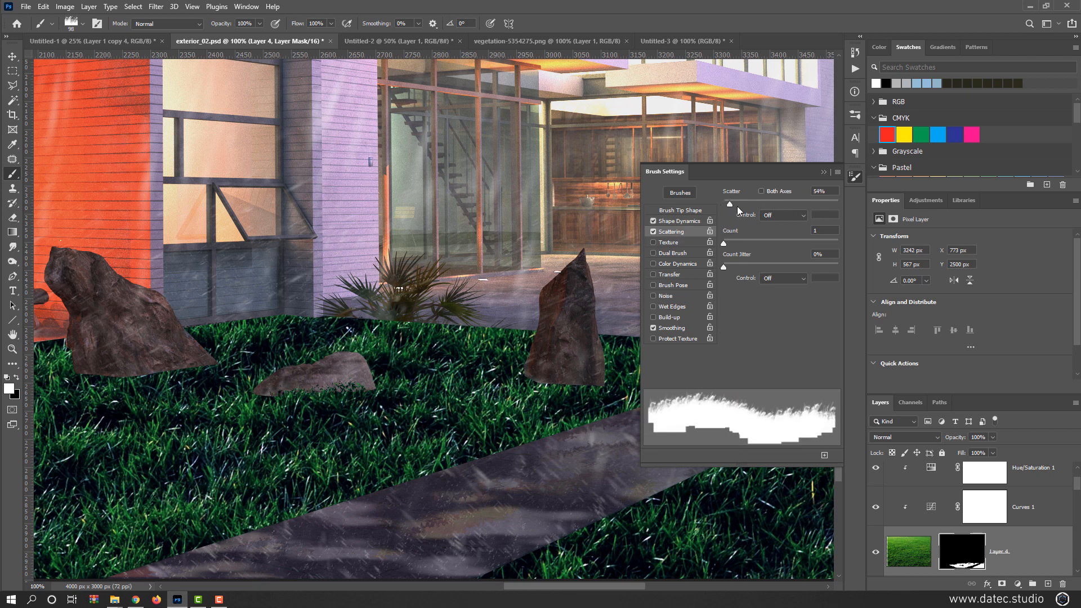
pyautogui.moveTo(729, 203); pyautogui.dragTo(728, 203)
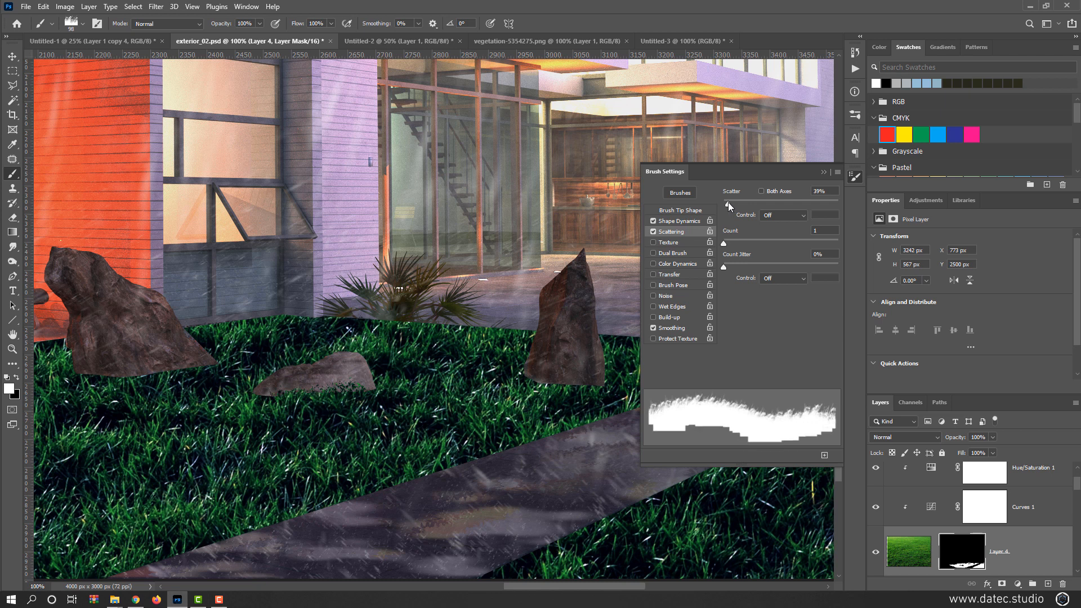
pyautogui.click(854, 177)
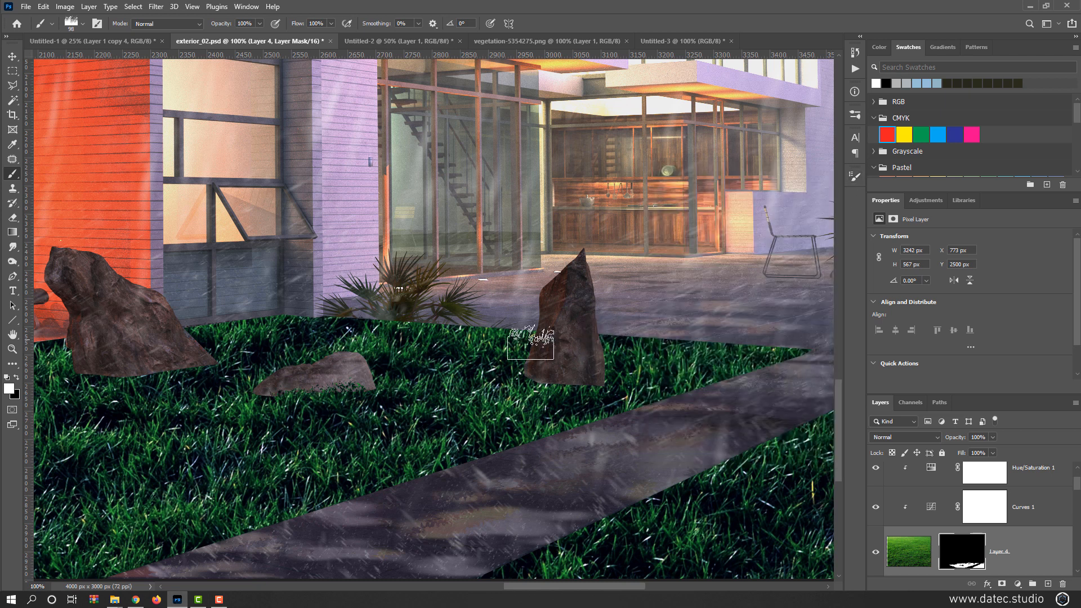
# Step: Enlarge the grass brush to 162 px and stamp blades on the grass mask beside the pointed rock
pyautogui.click(467, 330)
pyautogui.hotkey('ctrl', 'z')
pyautogui.keyDown('alt'); pyautogui.rightClick(625, 346); pyautogui.keyUp('alt')
pyautogui.click(640, 337)
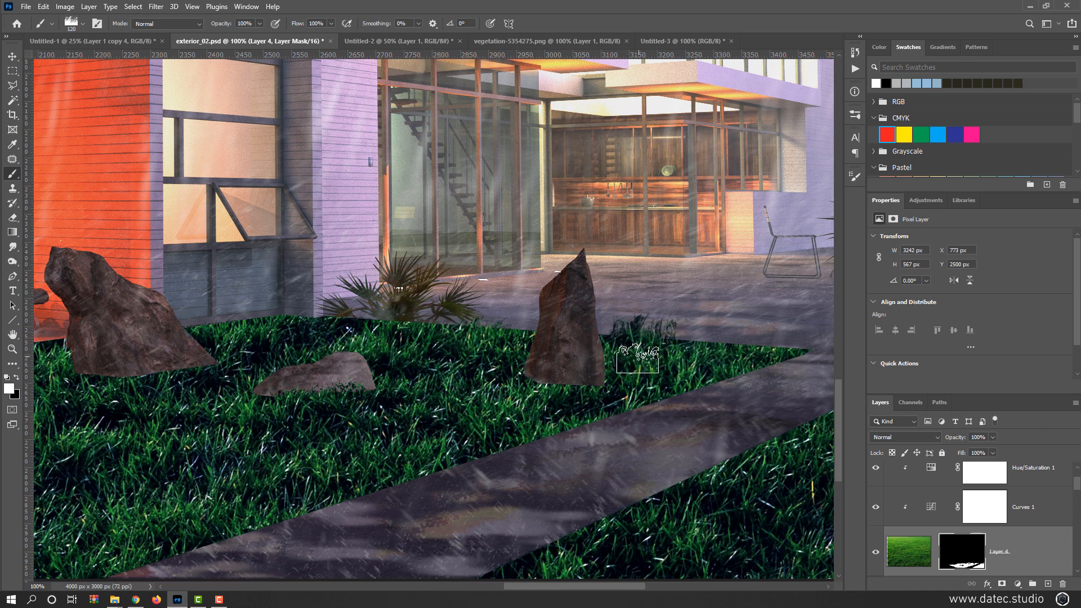
pyautogui.keyDown('alt'); pyautogui.rightClick(646, 355); pyautogui.keyUp('alt')
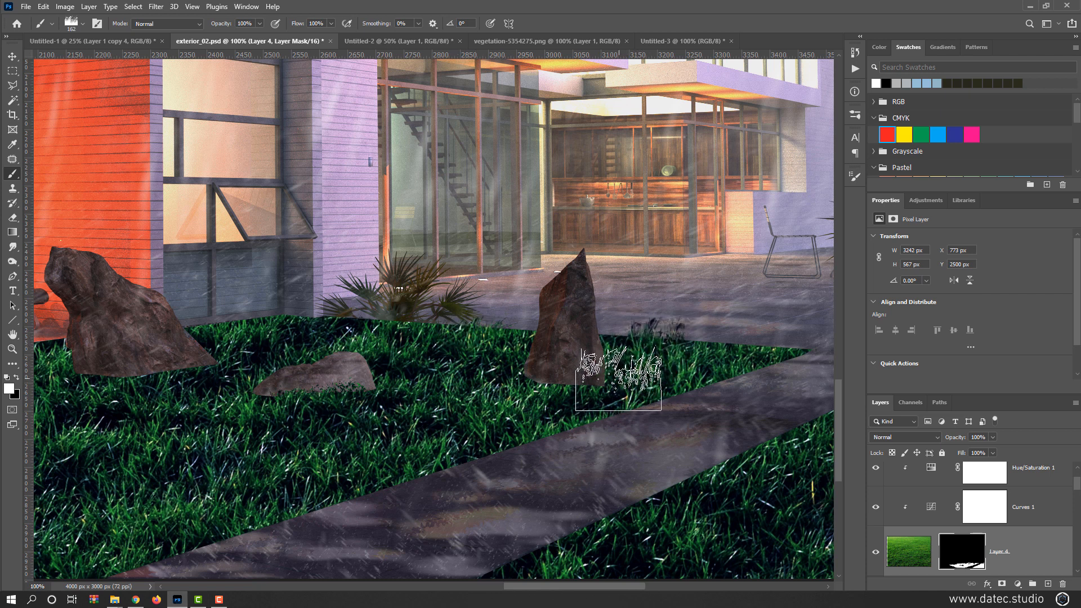
pyautogui.click(613, 353)
# Step: Paint grass blades on the mask over the bases of the large rock, the flat rocks and the small rocks by the column
pyautogui.moveTo(454, 394)
pyautogui.mouseDown()
pyautogui.moveTo(468, 379)
pyautogui.moveTo(676, 357)
pyautogui.mouseUp()
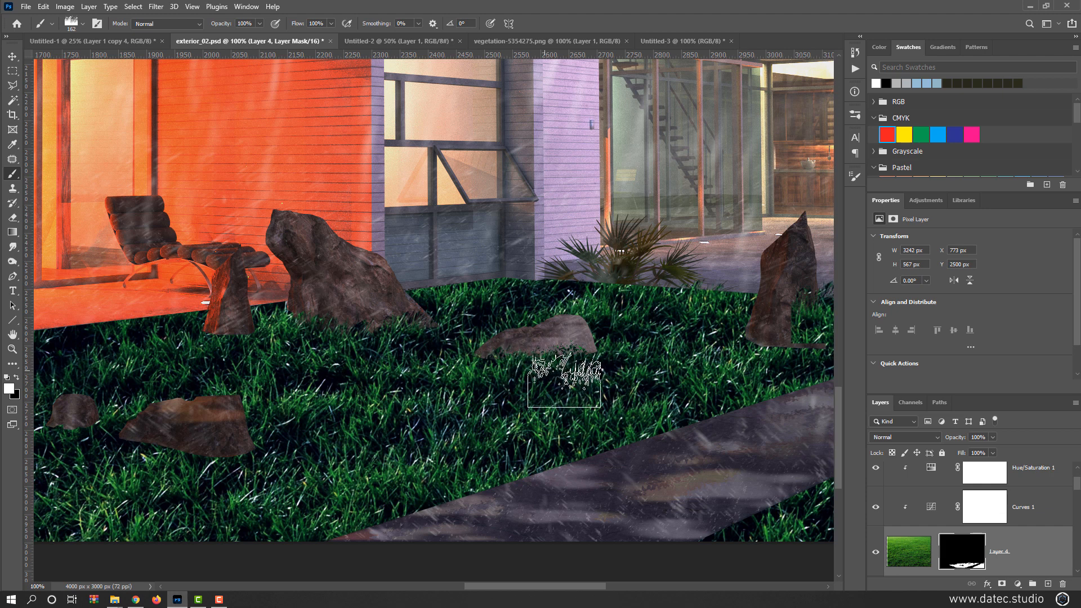
pyautogui.moveTo(368, 395); pyautogui.dragTo(578, 363)
pyautogui.moveTo(434, 422)
pyautogui.mouseDown()
pyautogui.moveTo(391, 458)
pyautogui.moveTo(367, 452)
pyautogui.moveTo(343, 415)
pyautogui.moveTo(370, 454)
pyautogui.moveTo(554, 425)
pyautogui.mouseUp()
pyautogui.moveTo(488, 420); pyautogui.dragTo(449, 400)
pyautogui.moveTo(354, 363); pyautogui.dragTo(486, 408)
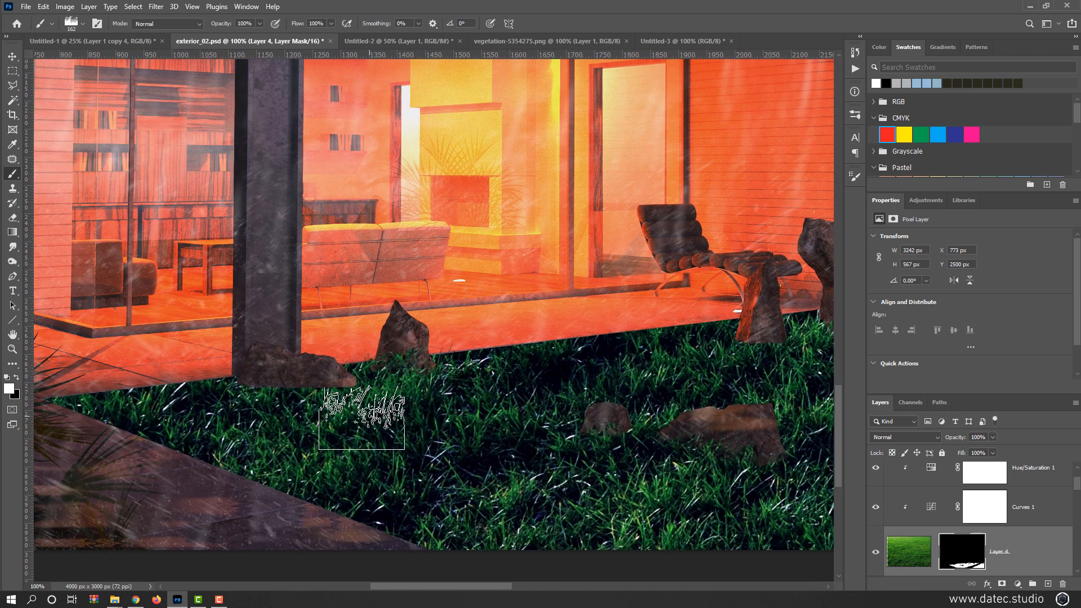
pyautogui.moveTo(301, 416); pyautogui.dragTo(278, 423)
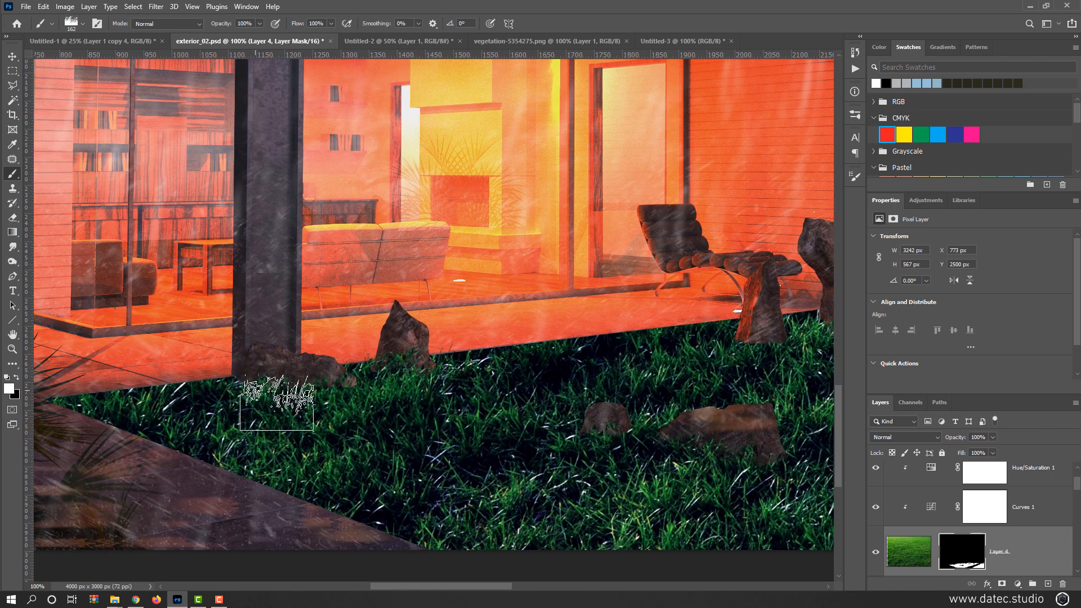
# Step: Stamp grass blades on the mask along the bed's edge against the orange terrace, up to the lounge chair
pyautogui.moveTo(482, 369); pyautogui.dragTo(573, 350)
pyautogui.click(632, 338)
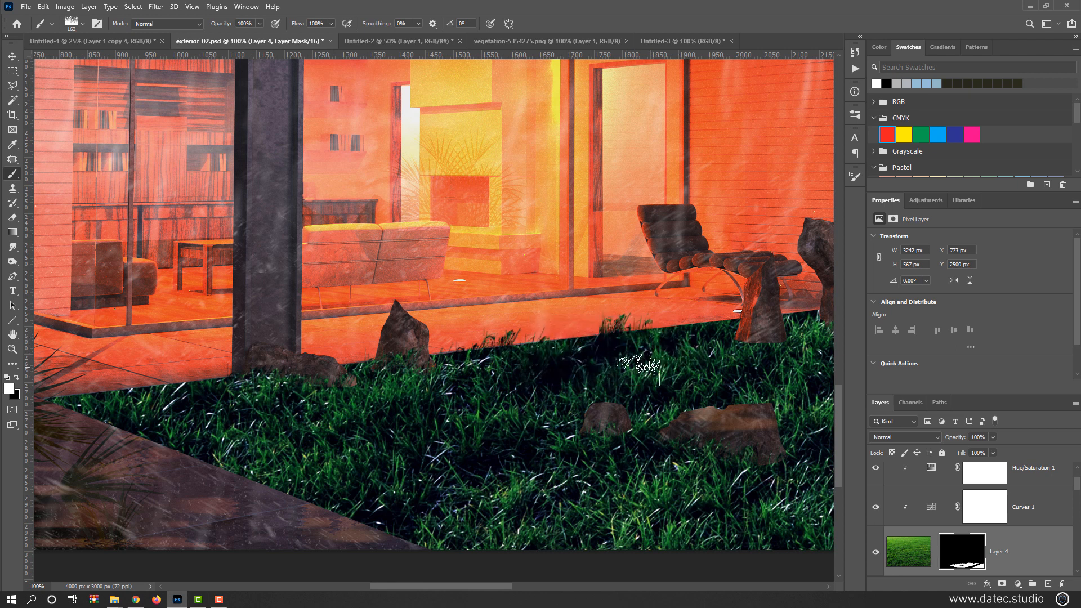
pyautogui.moveTo(533, 356); pyautogui.dragTo(514, 350)
pyautogui.click(697, 323)
pyautogui.click(726, 337)
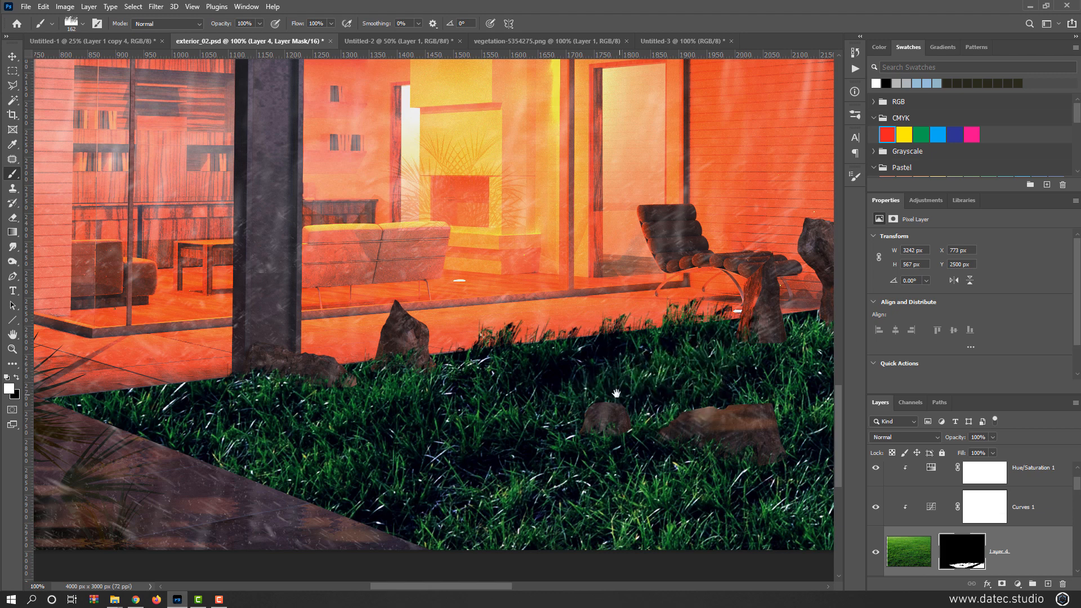
# Step: Stamp grass blades on the mask behind the large rock and along the bed's edge below the windows, up to the small palm
pyautogui.moveTo(616, 393); pyautogui.dragTo(385, 430)
pyautogui.click(579, 363)
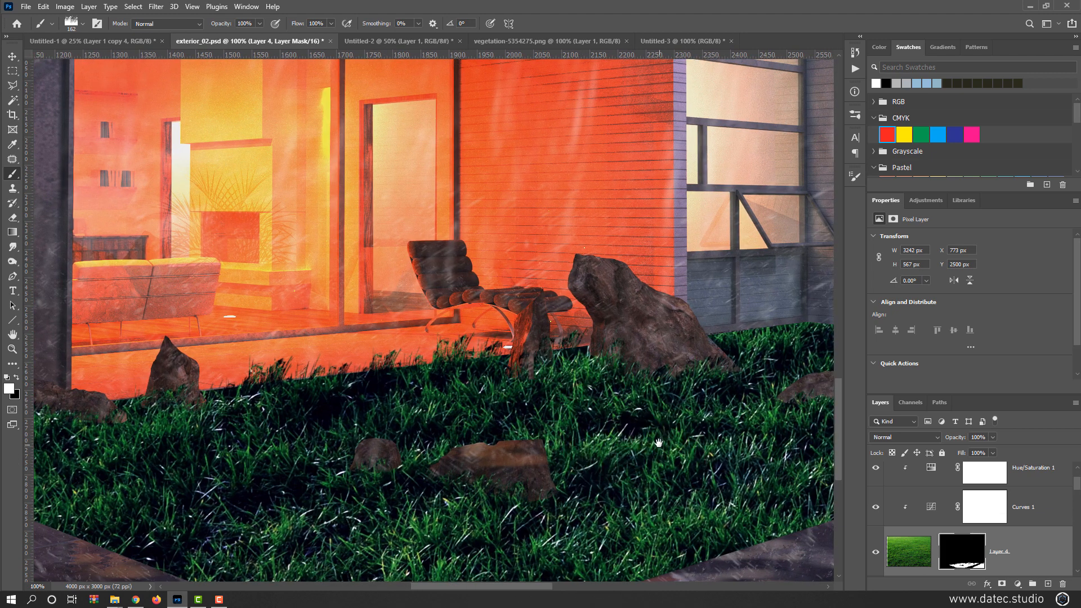
pyautogui.moveTo(659, 443); pyautogui.dragTo(481, 474)
pyautogui.click(616, 362)
pyautogui.moveTo(616, 362)
pyautogui.mouseDown()
pyautogui.moveTo(594, 357)
pyautogui.moveTo(569, 376)
pyautogui.mouseUp()
pyautogui.click(569, 406)
pyautogui.click(613, 405)
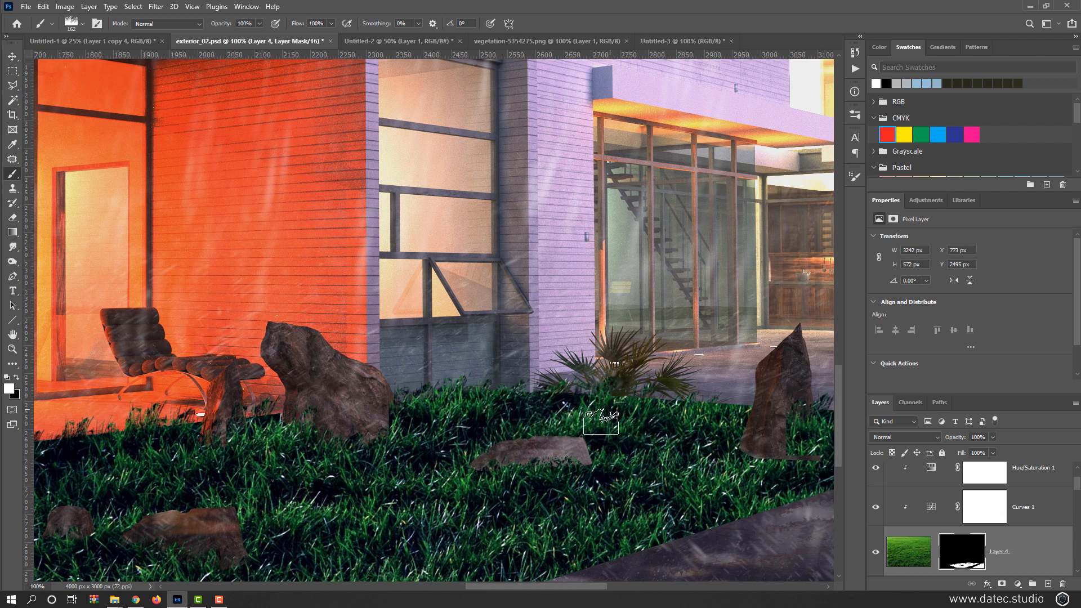
# Step: Stamp grass blades along the patio edge beyond the tall rock, and with a 196 px brush along the stone path's near edge
pyautogui.moveTo(677, 404); pyautogui.dragTo(491, 392)
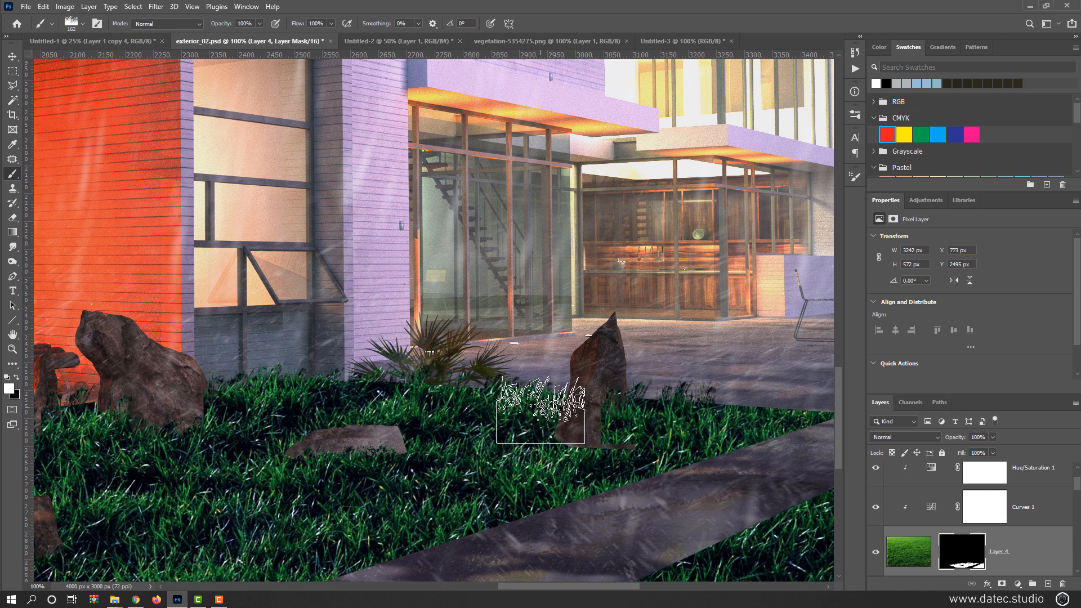
pyautogui.moveTo(606, 405)
pyautogui.mouseDown()
pyautogui.moveTo(380, 371)
pyautogui.moveTo(261, 338)
pyautogui.mouseUp()
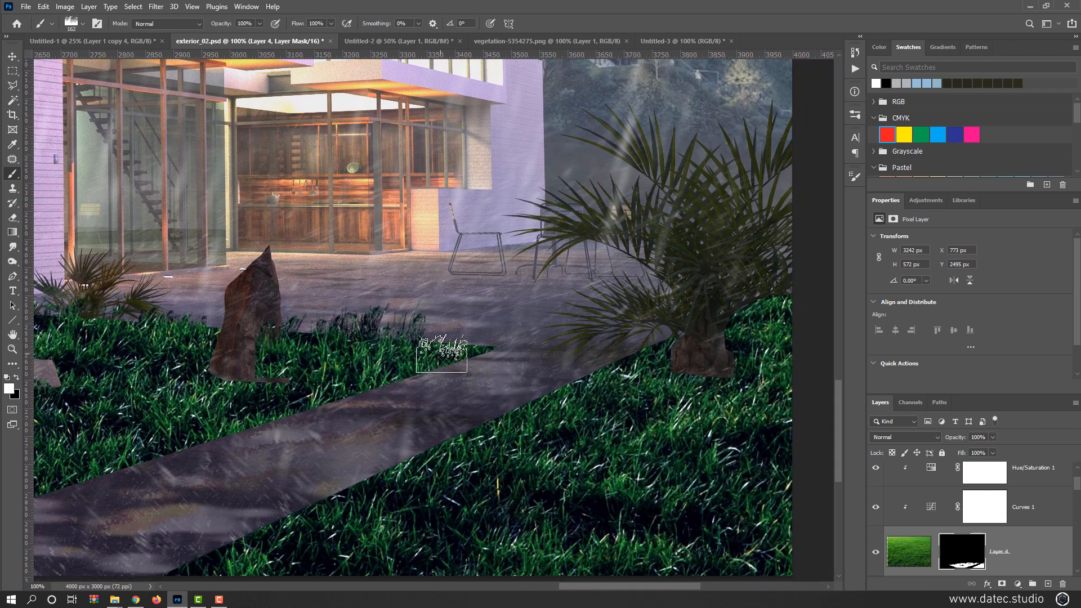
pyautogui.click(456, 334)
pyautogui.moveTo(507, 449); pyautogui.dragTo(638, 317)
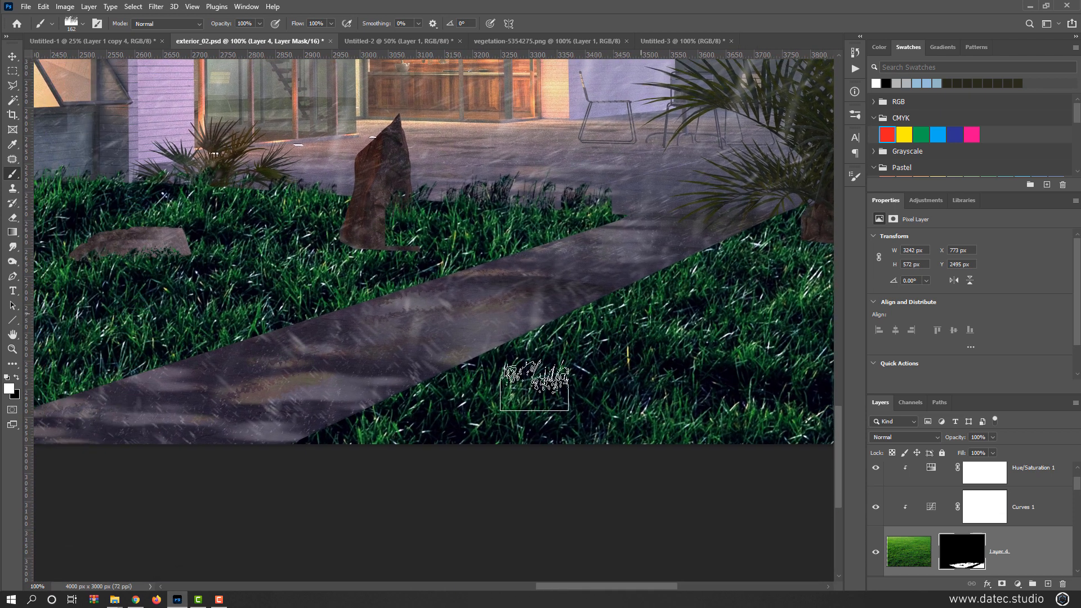
pyautogui.moveTo(344, 418)
pyautogui.mouseDown()
pyautogui.moveTo(428, 416)
pyautogui.moveTo(430, 398)
pyautogui.moveTo(411, 381)
pyautogui.moveTo(538, 369)
pyautogui.mouseUp()
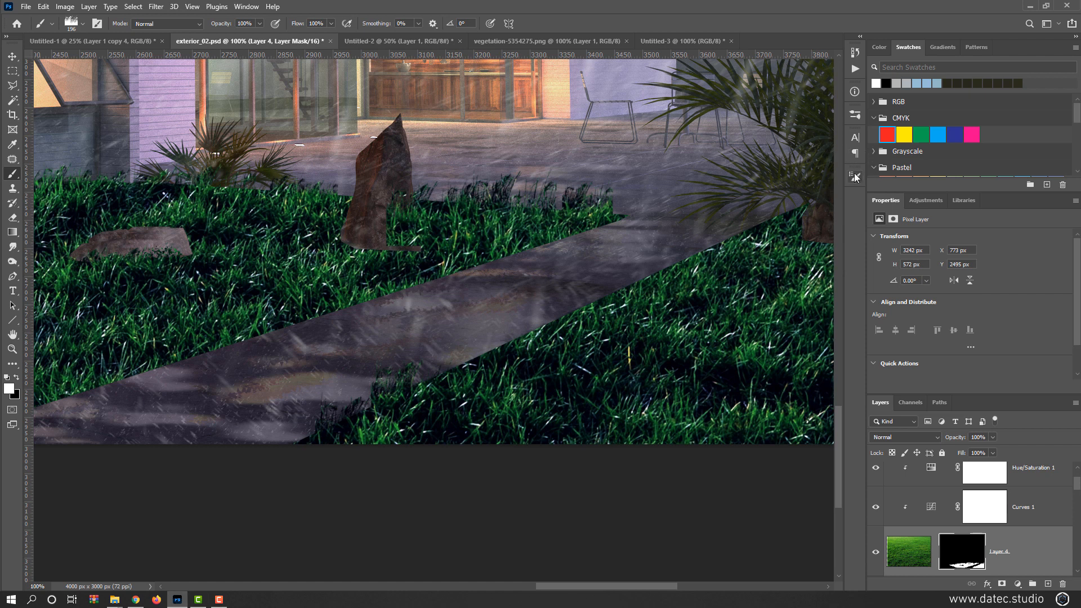
# Step: Lower the grass brush's scatter to 0%, try it on the path edge, and turn Scattering off
pyautogui.click(855, 176)
pyautogui.moveTo(733, 202); pyautogui.dragTo(724, 205)
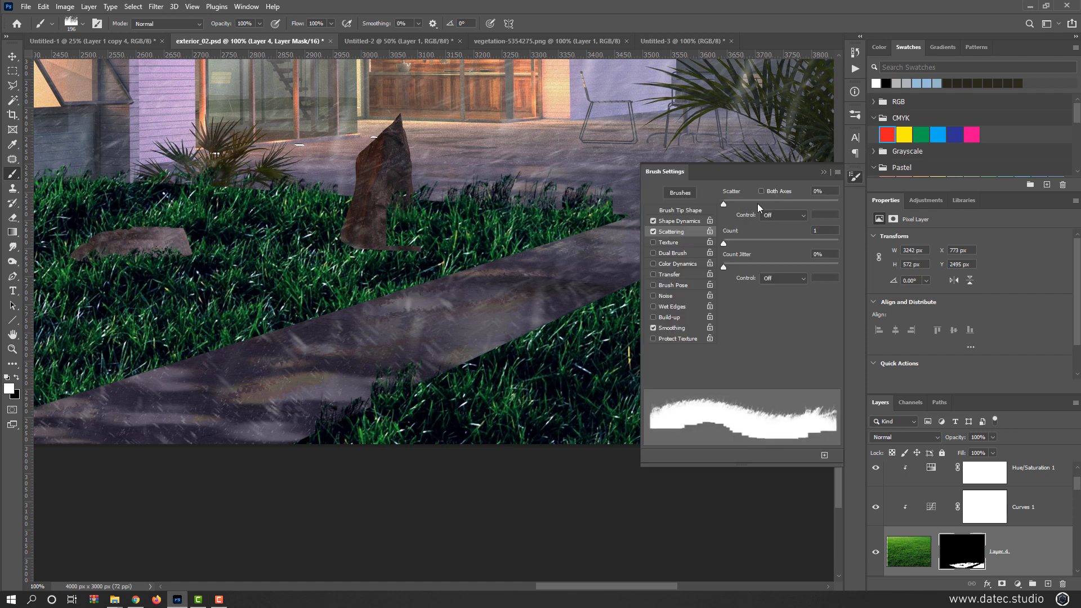
pyautogui.click(855, 177)
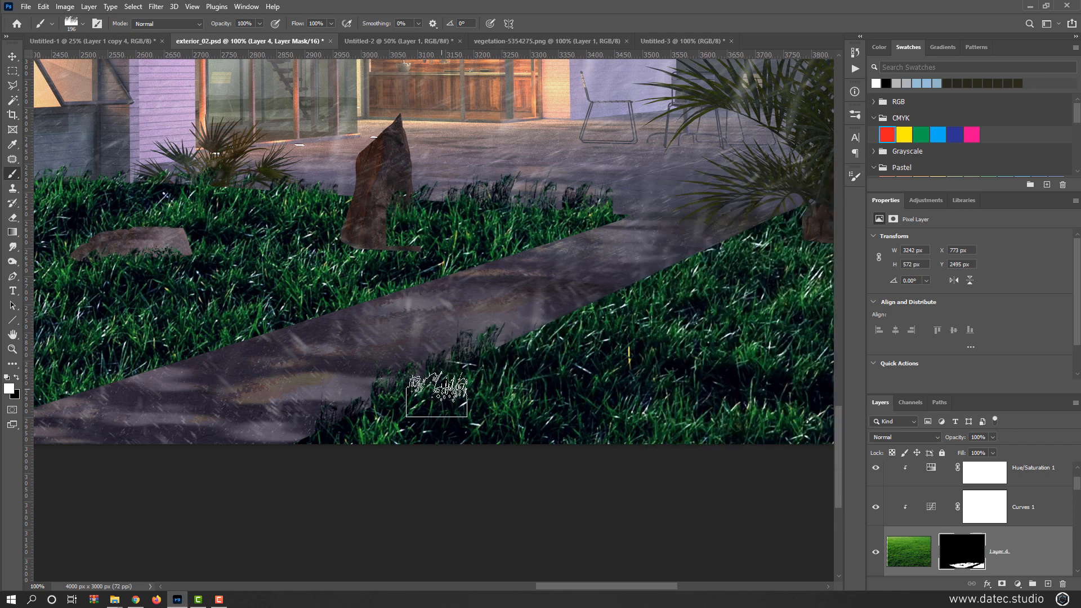
pyautogui.click(855, 178)
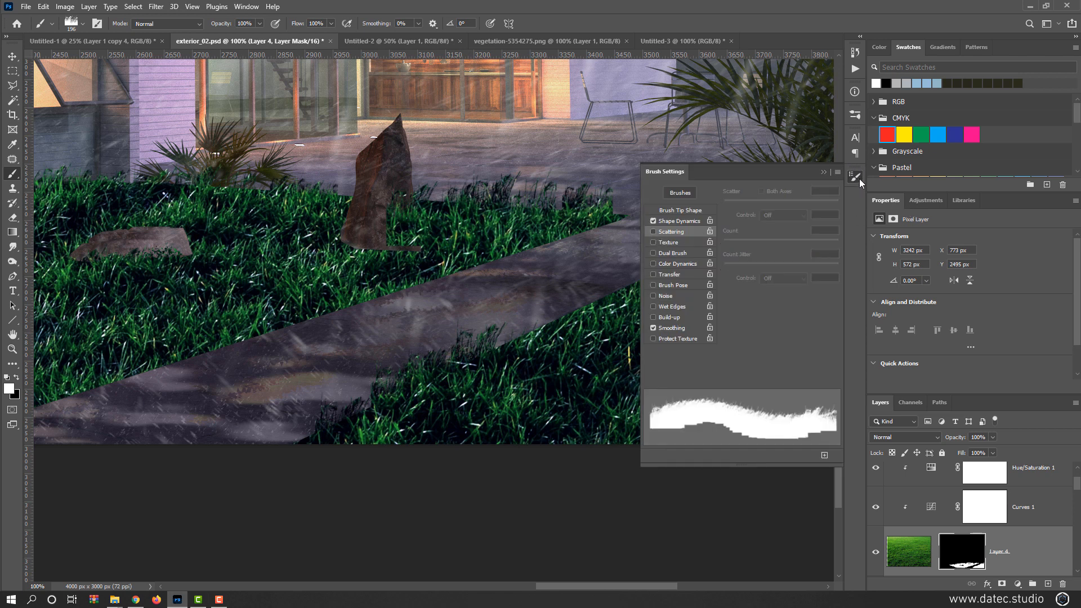
pyautogui.click(860, 178)
# Step: Paint grass blades along the stone path's edge and over the large palm's base, enlarging the brush to 292 px
pyautogui.moveTo(540, 333)
pyautogui.mouseDown()
pyautogui.moveTo(589, 319)
pyautogui.moveTo(583, 336)
pyautogui.moveTo(604, 330)
pyautogui.moveTo(591, 336)
pyautogui.moveTo(634, 293)
pyautogui.moveTo(698, 296)
pyautogui.moveTo(706, 264)
pyautogui.mouseUp()
pyautogui.keyDown('alt'); pyautogui.rightClick(583, 329); pyautogui.keyUp('alt')
pyautogui.moveTo(565, 329); pyautogui.dragTo(450, 369)
pyautogui.press('space')
pyautogui.moveTo(621, 381); pyautogui.dragTo(395, 465)
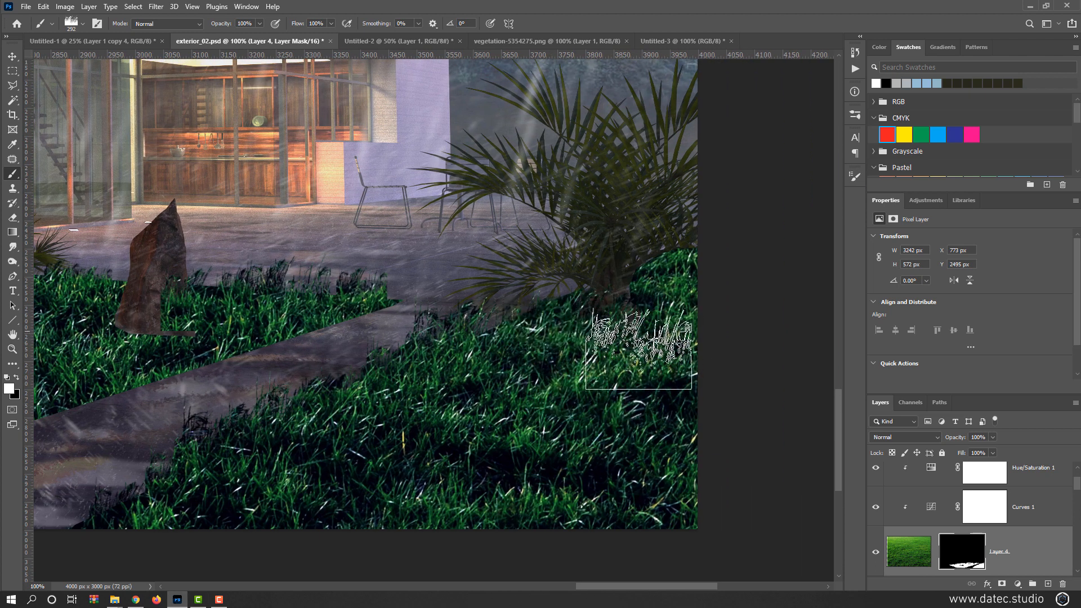
# Step: Reduce the grass brush to 216 px and paint blades along the bed's far-left edge against the orange terrace
pyautogui.press('space')
pyautogui.moveTo(434, 362); pyautogui.dragTo(814, 405)
pyautogui.moveTo(544, 411); pyautogui.dragTo(711, 430)
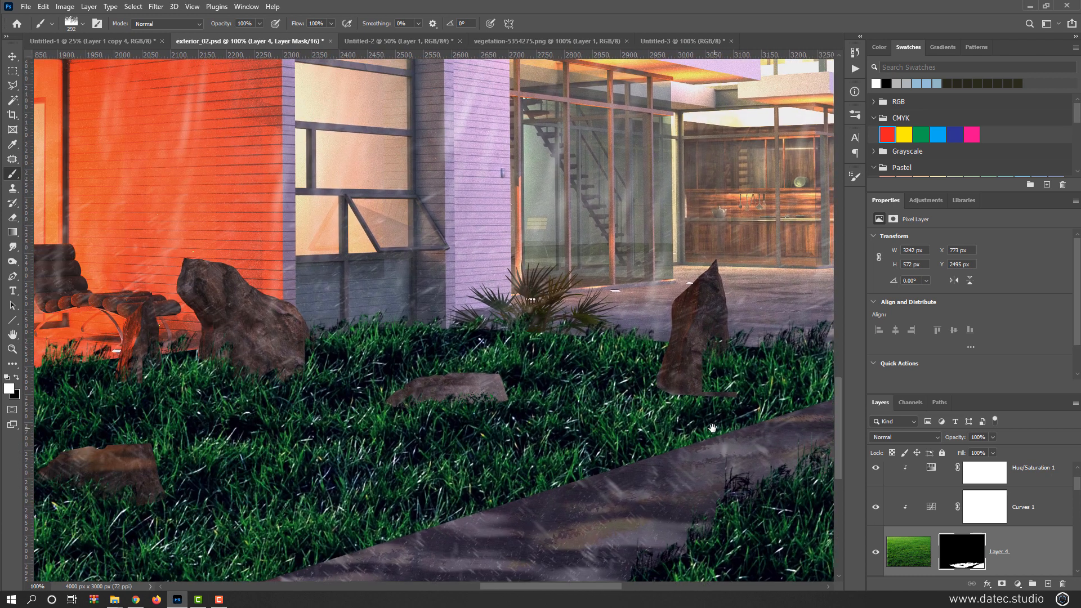
pyautogui.moveTo(492, 389)
pyautogui.mouseDown()
pyautogui.moveTo(466, 389)
pyautogui.moveTo(482, 366)
pyautogui.moveTo(515, 375)
pyautogui.mouseUp()
pyautogui.moveTo(525, 432); pyautogui.dragTo(529, 432)
pyautogui.press('space')
pyautogui.moveTo(428, 428); pyautogui.dragTo(788, 387)
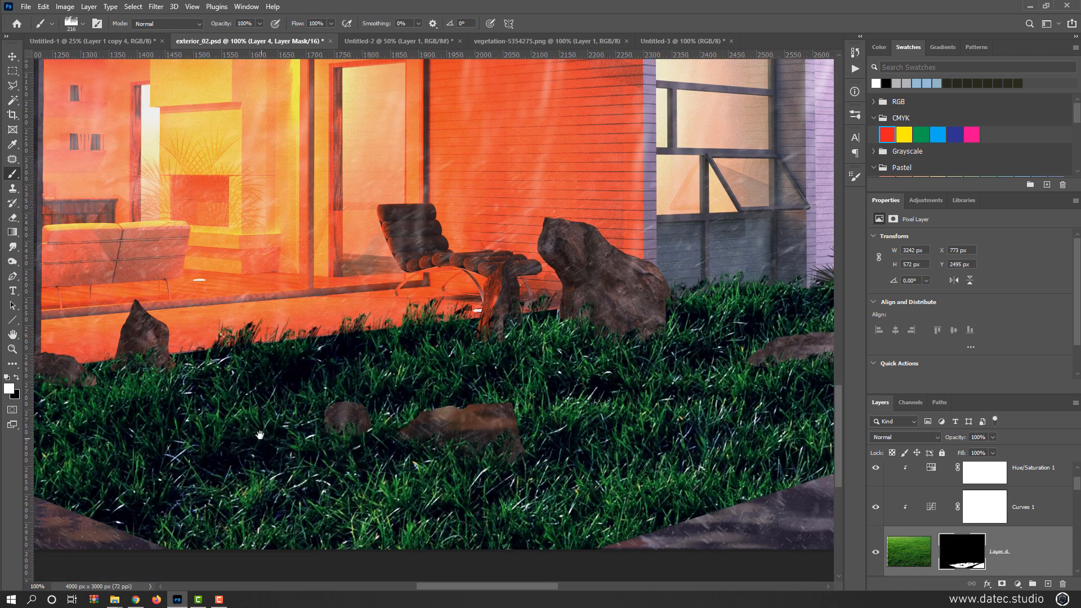
pyautogui.moveTo(259, 434); pyautogui.dragTo(526, 404)
pyautogui.moveTo(215, 355); pyautogui.dragTo(133, 350)
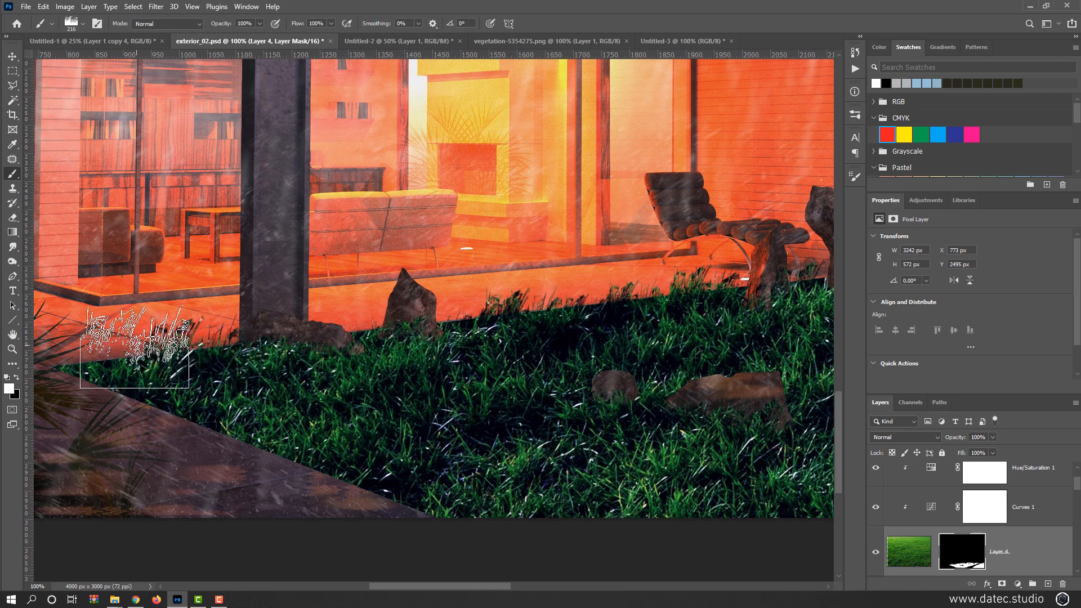
# Step: Stamp grass blades on the mask around the column's base and beside the small pointed rock
pyautogui.moveTo(171, 383); pyautogui.dragTo(373, 397)
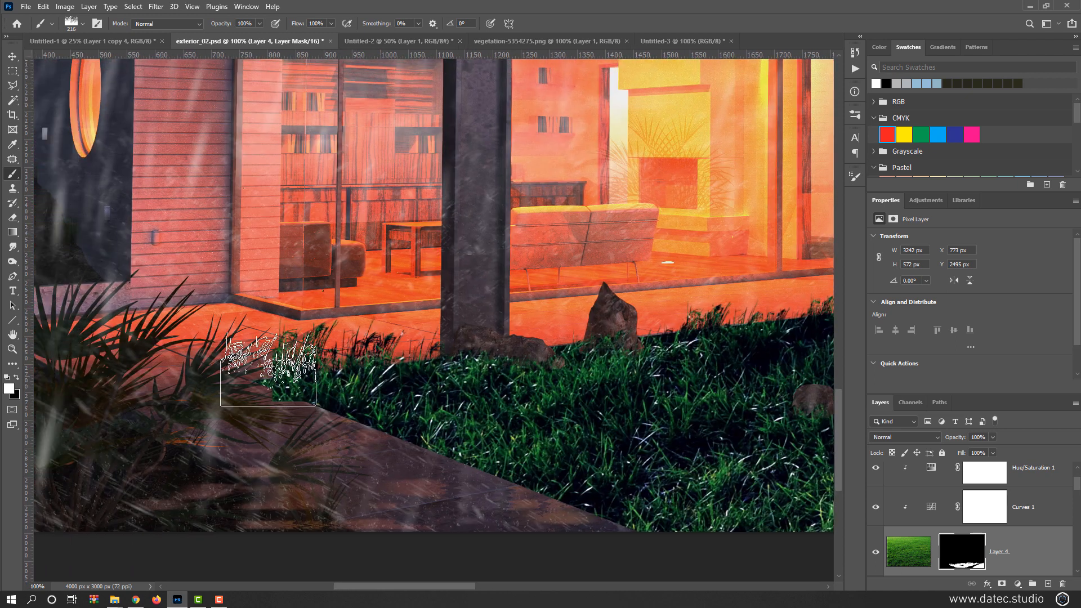
pyautogui.moveTo(476, 415); pyautogui.dragTo(308, 466)
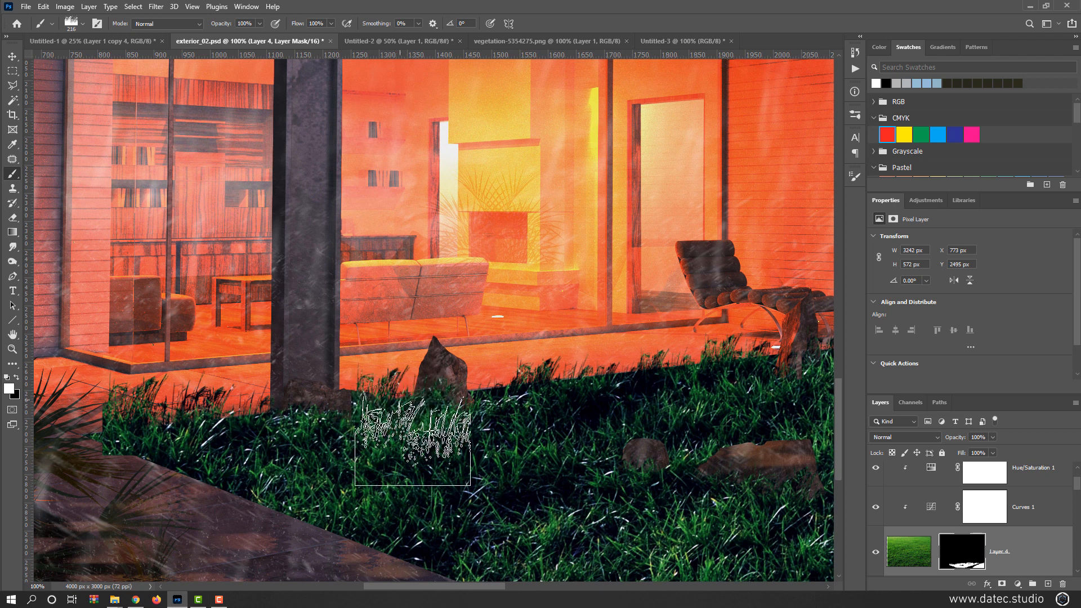
pyautogui.moveTo(437, 489)
pyautogui.mouseDown()
pyautogui.moveTo(360, 438)
pyautogui.moveTo(404, 499)
pyautogui.moveTo(332, 425)
pyautogui.moveTo(351, 475)
pyautogui.mouseUp()
pyautogui.moveTo(487, 446); pyautogui.dragTo(317, 455)
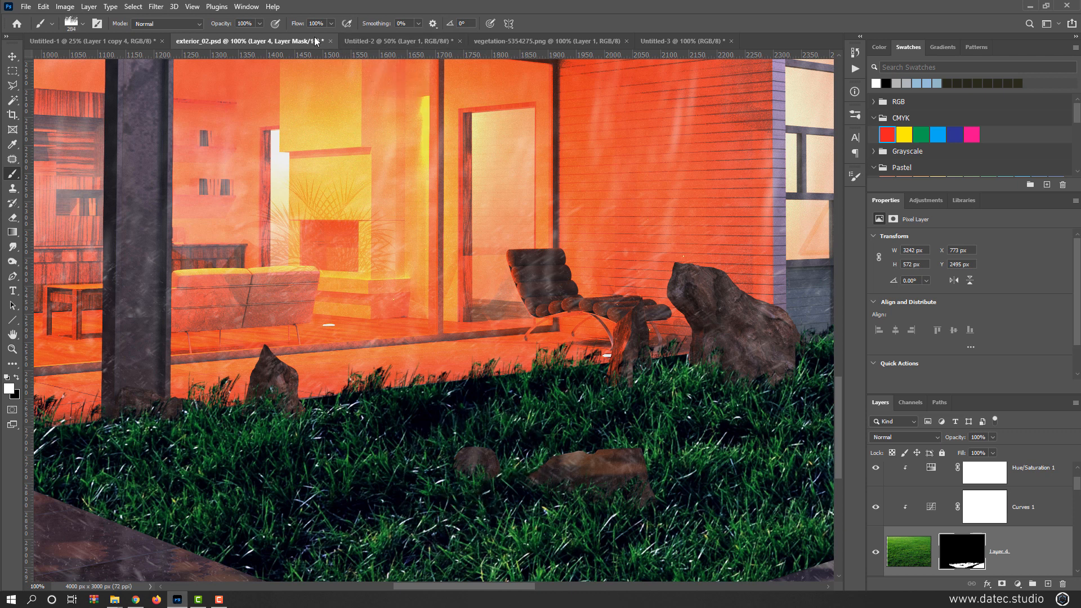
# Step: Enlarge the grass brush to 358 px, set its flow to 66%, and stamp blades over the large rock's base and the flat rock
pyautogui.moveTo(459, 450); pyautogui.dragTo(496, 530)
pyautogui.moveTo(475, 485); pyautogui.dragTo(474, 480)
pyautogui.moveTo(596, 487)
pyautogui.mouseDown()
pyautogui.moveTo(460, 428)
pyautogui.moveTo(472, 444)
pyautogui.moveTo(410, 529)
pyautogui.mouseUp()
pyautogui.keyDown('alt'); pyautogui.rightClick(460, 428); pyautogui.keyUp('alt')
pyautogui.moveTo(497, 460); pyautogui.dragTo(383, 524)
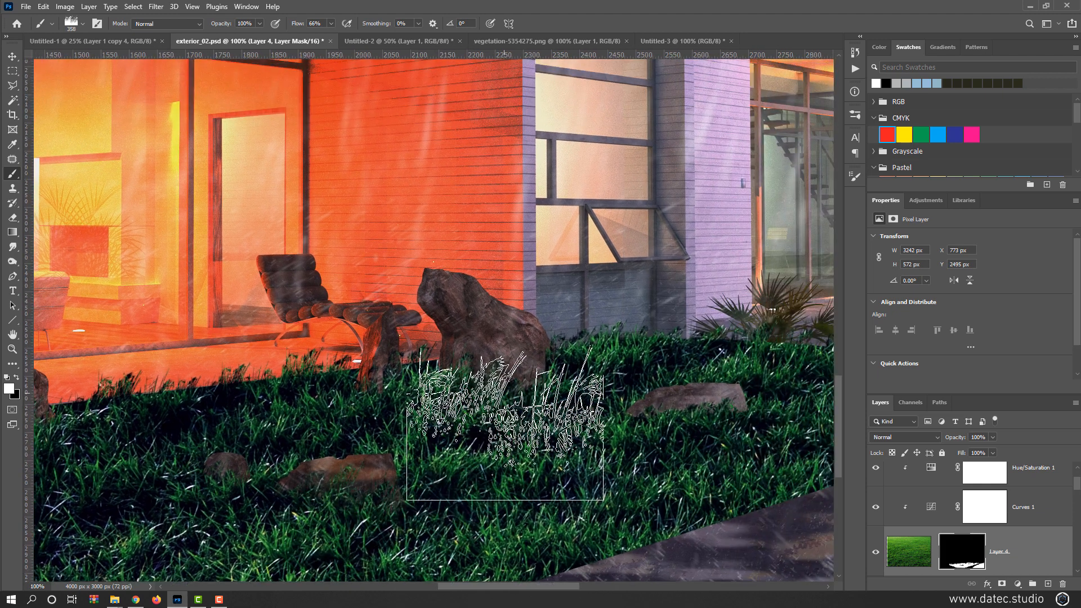
pyautogui.moveTo(533, 393)
pyautogui.mouseDown()
pyautogui.moveTo(552, 458)
pyautogui.moveTo(437, 488)
pyautogui.mouseUp()
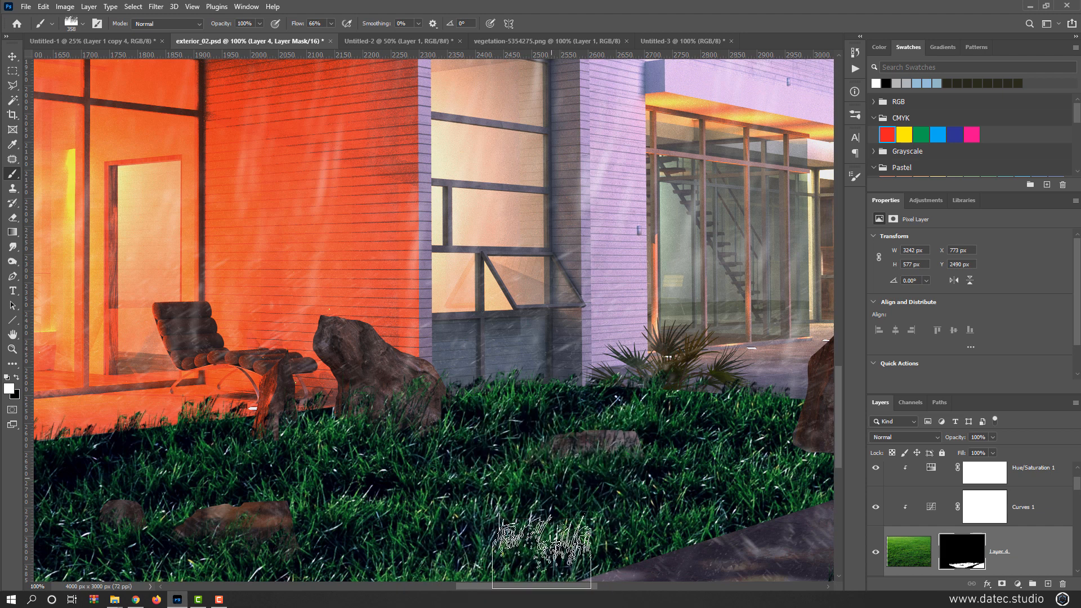
# Step: Turn Scattering back on for the grass brush with a scatter of 54%
pyautogui.scroll(-1, 602, 410)
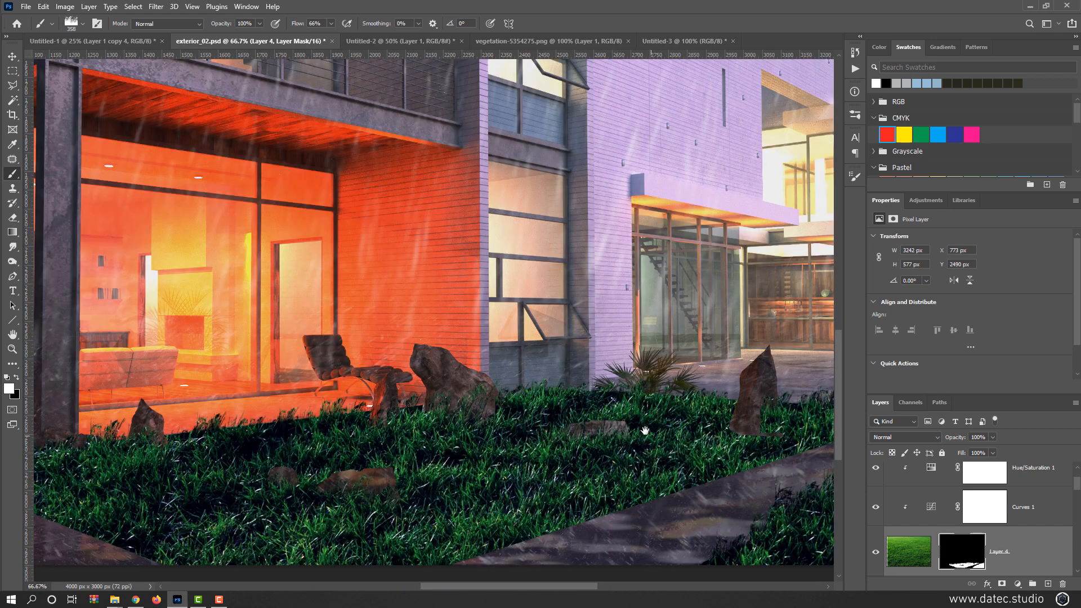
pyautogui.moveTo(646, 431); pyautogui.dragTo(527, 443)
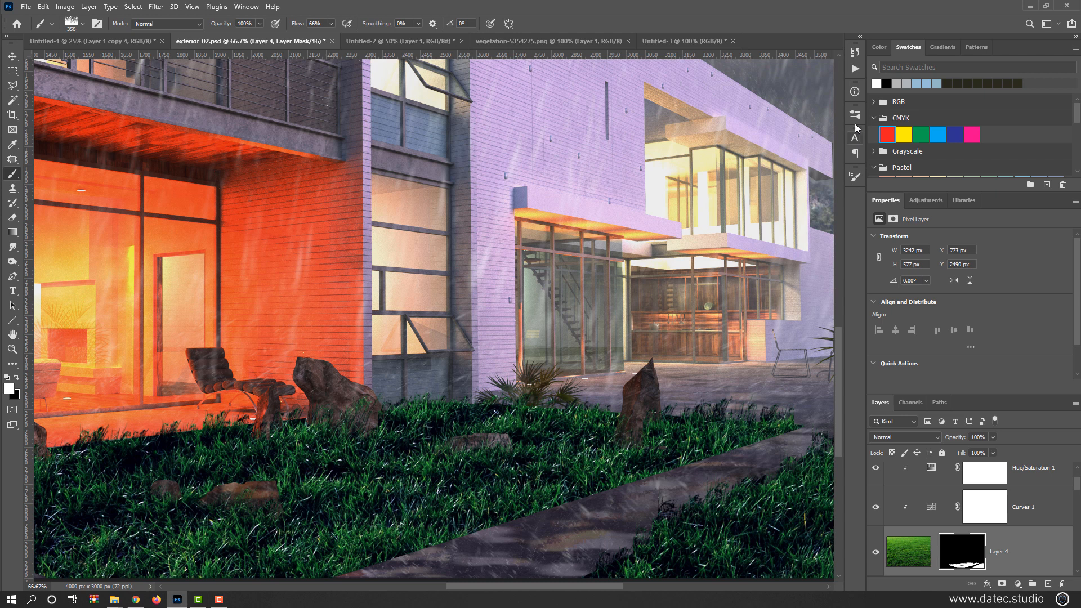
pyautogui.click(854, 178)
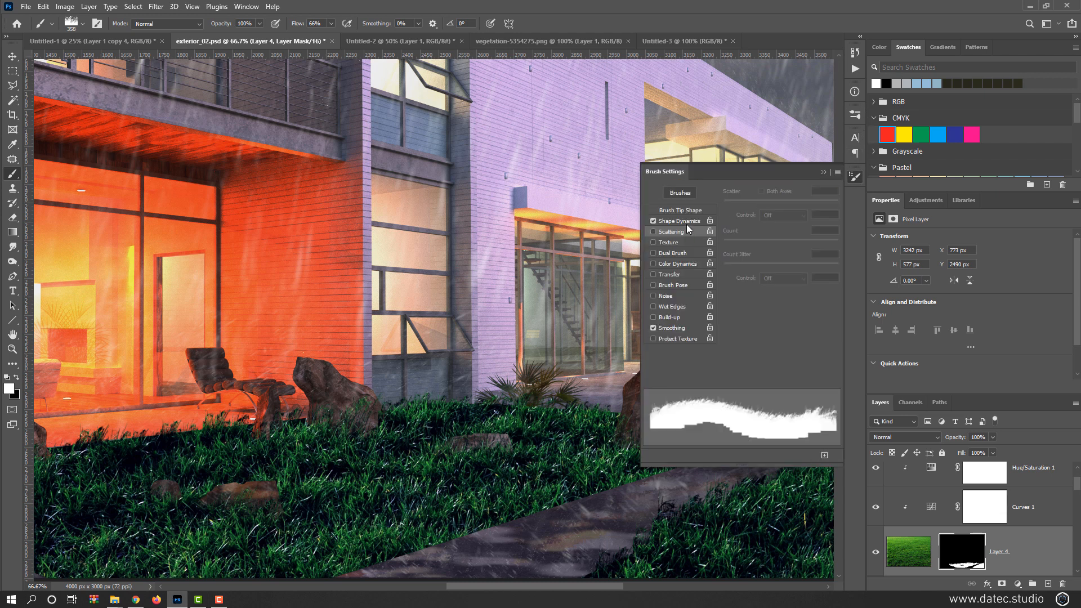
pyautogui.click(677, 221)
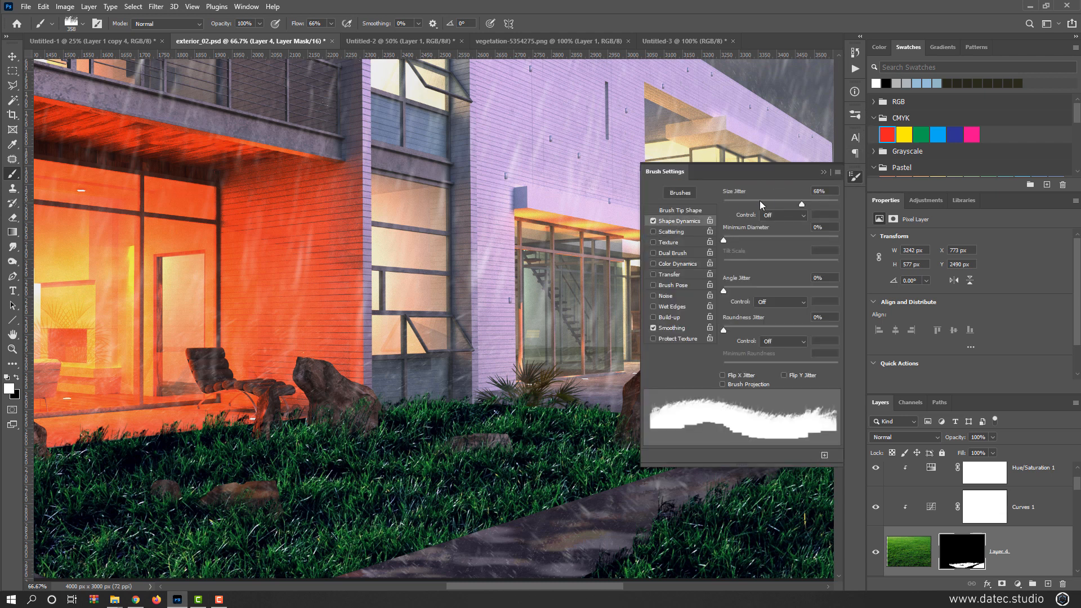
pyautogui.click(661, 231)
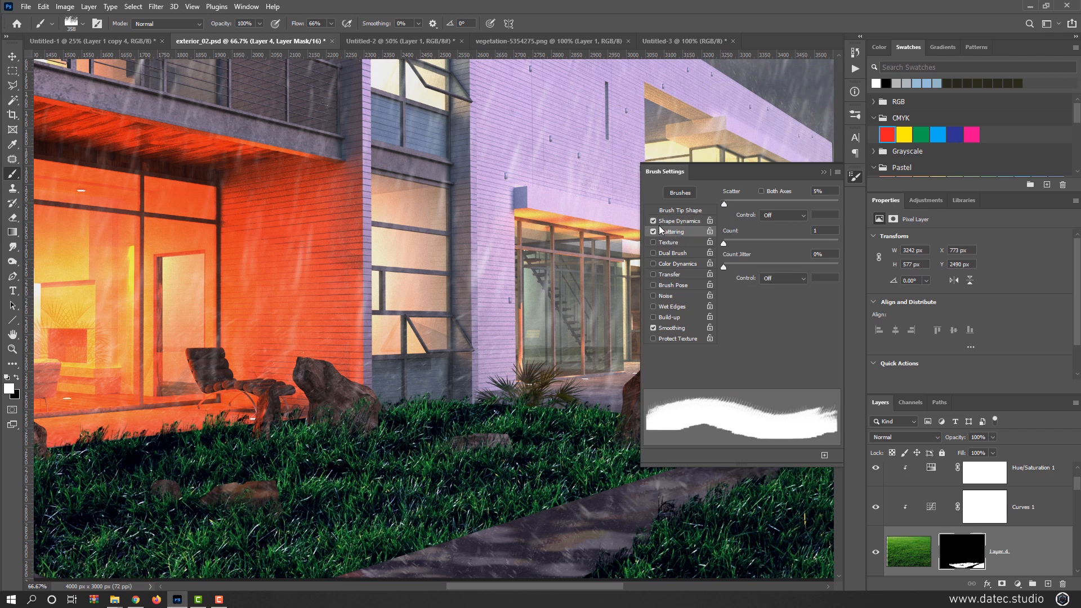
pyautogui.click(854, 176)
# Step: Stamp scattered grass blades over the small palm, the tall rock's base and the two foreground rocks in the bed
pyautogui.moveTo(621, 368)
pyautogui.mouseDown()
pyautogui.moveTo(502, 475)
pyautogui.moveTo(579, 447)
pyautogui.moveTo(620, 503)
pyautogui.mouseUp()
pyautogui.press('space')
pyautogui.moveTo(617, 428); pyautogui.dragTo(722, 369)
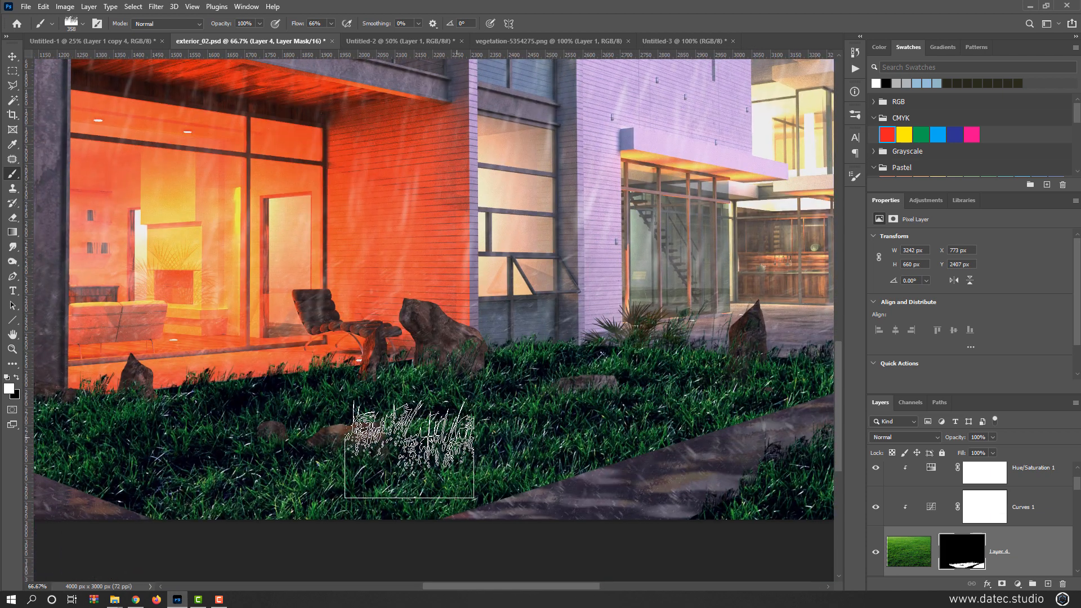
pyautogui.moveTo(318, 465)
pyautogui.mouseDown()
pyautogui.moveTo(254, 472)
pyautogui.moveTo(306, 430)
pyautogui.moveTo(330, 379)
pyautogui.moveTo(349, 503)
pyautogui.moveTo(375, 402)
pyautogui.moveTo(398, 393)
pyautogui.moveTo(438, 486)
pyautogui.moveTo(249, 422)
pyautogui.moveTo(294, 411)
pyautogui.mouseUp()
pyautogui.scroll(-1, 400, 433)
pyautogui.press('space')
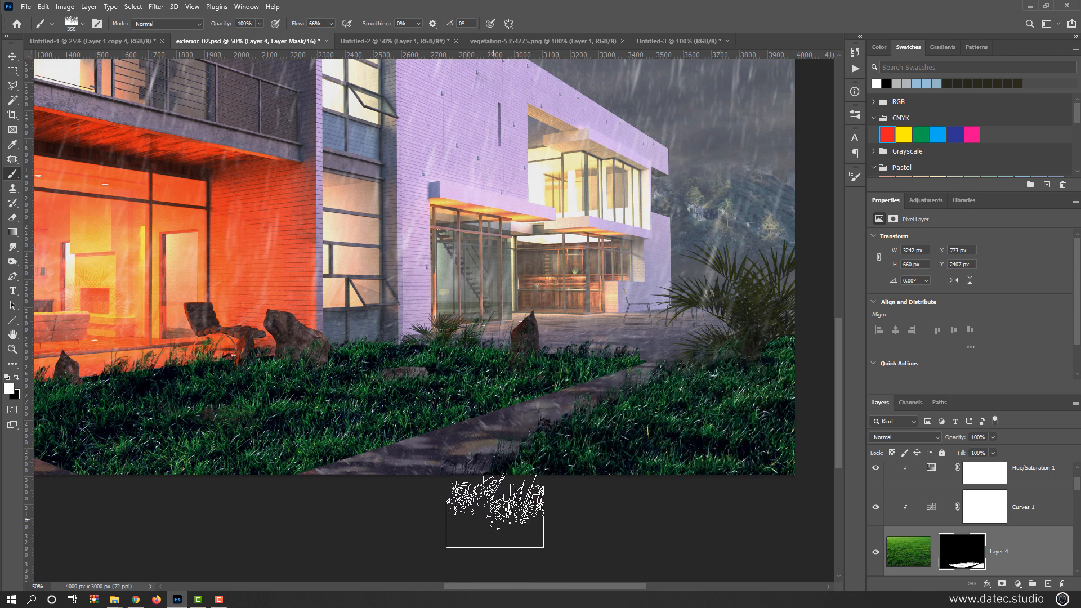
pyautogui.hscroll(-5, 347, 459)
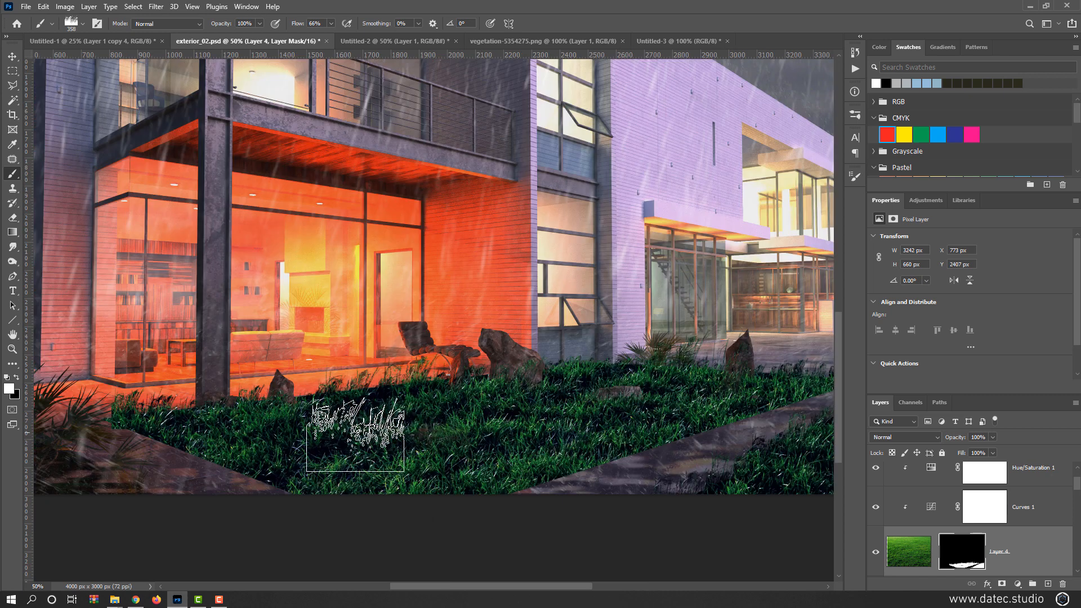
pyautogui.scroll(1, 548, 435)
pyautogui.moveTo(542, 448); pyautogui.dragTo(493, 393)
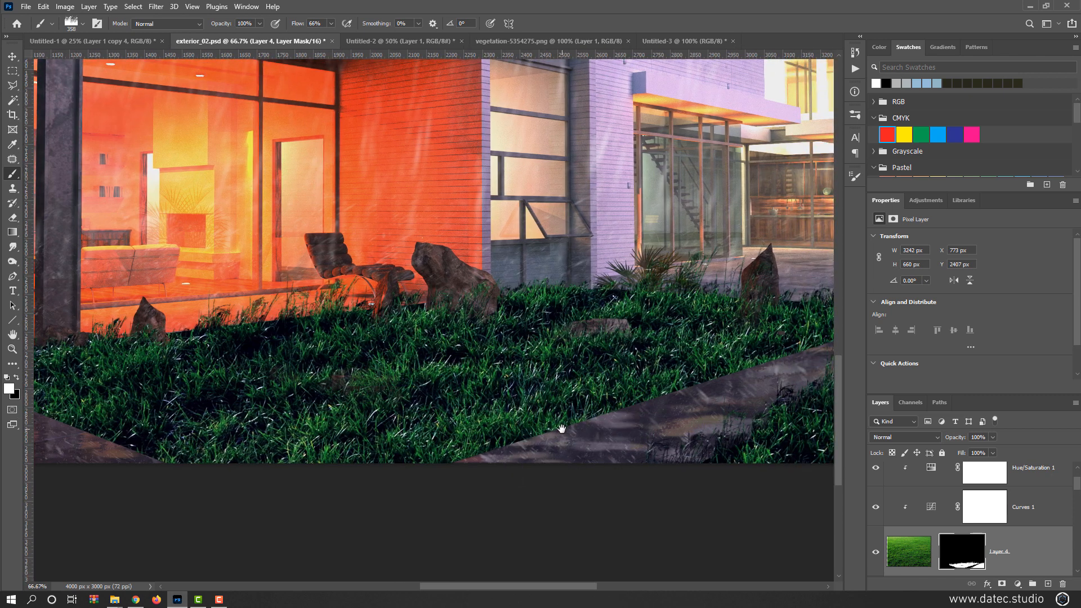
# Step: Rotate the grass brush tip to 180°, set its flow to 48%, and reduce its size to 169 px
pyautogui.click(853, 180)
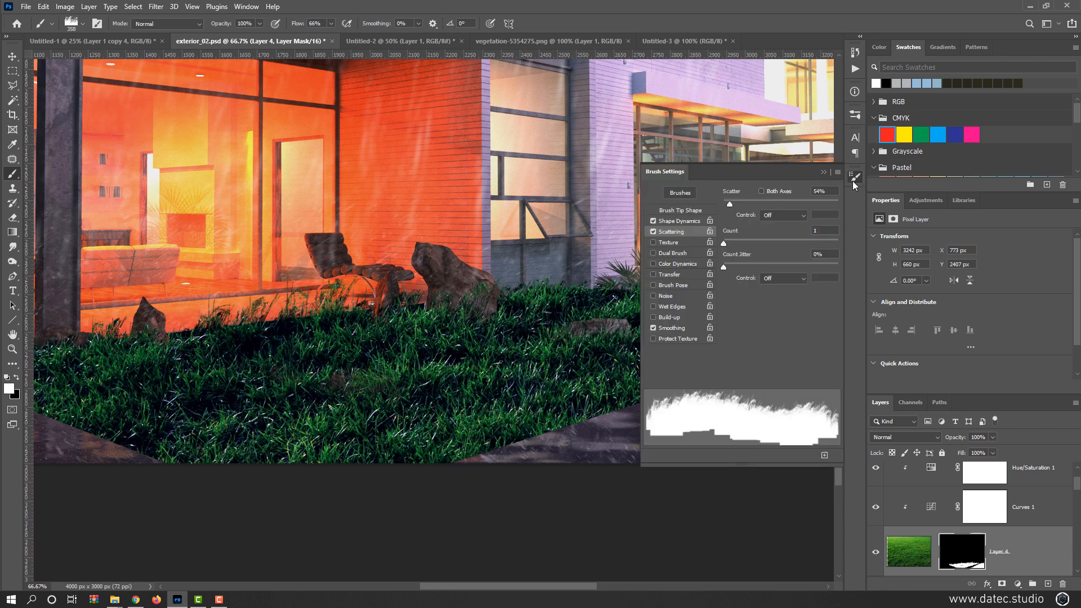
pyautogui.click(853, 180)
pyautogui.rightClick(491, 202)
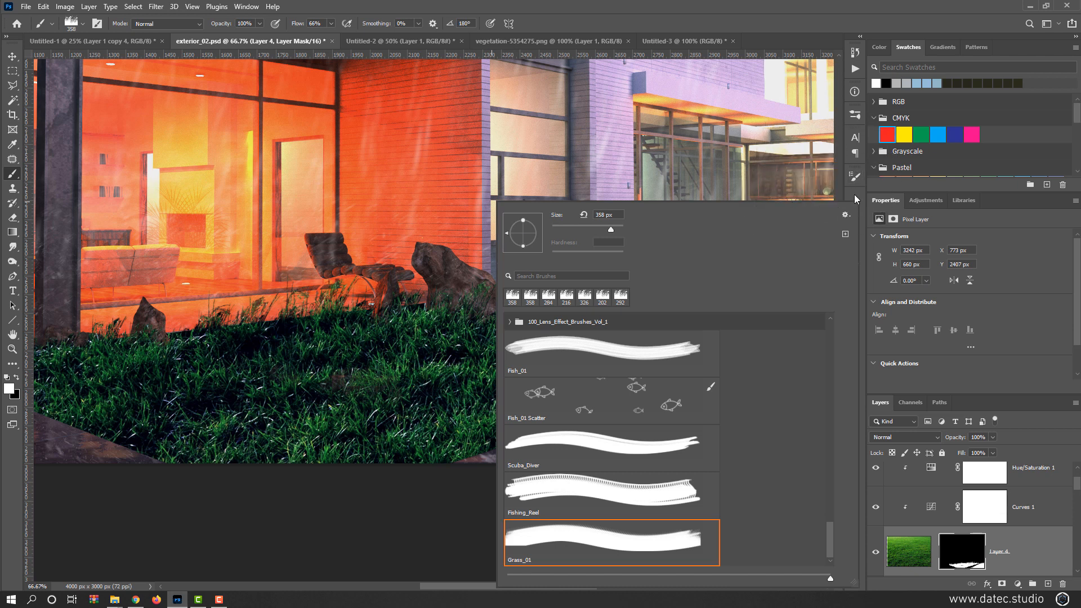
pyautogui.click(622, 3)
pyautogui.keyDown('alt'); pyautogui.rightClick(551, 386); pyautogui.keyUp('alt')
pyautogui.moveTo(289, 24); pyautogui.dragTo(288, 24)
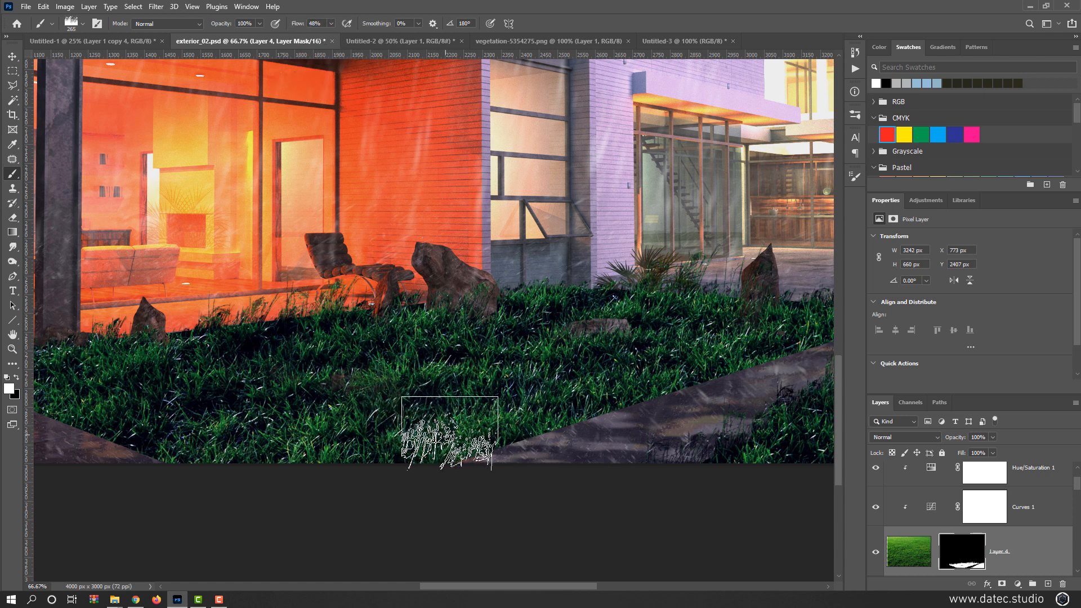
pyautogui.keyDown('alt'); pyautogui.rightClick(466, 416); pyautogui.keyUp('alt')
pyautogui.moveTo(447, 419); pyautogui.dragTo(429, 419)
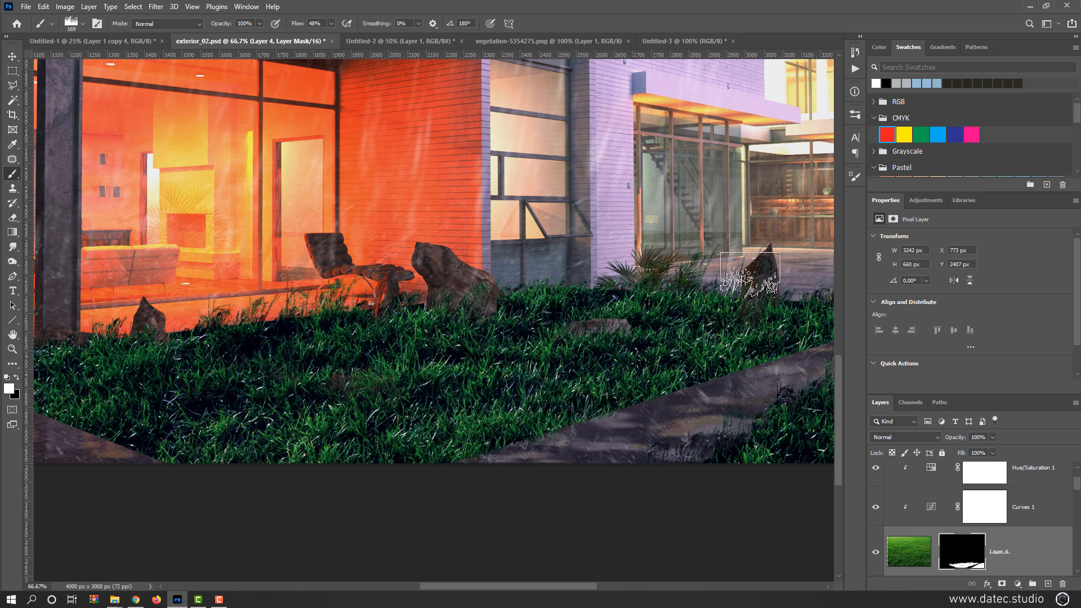
# Step: Set the grass brush's scatter to 0% and its size jitter to 5%
pyautogui.click(854, 177)
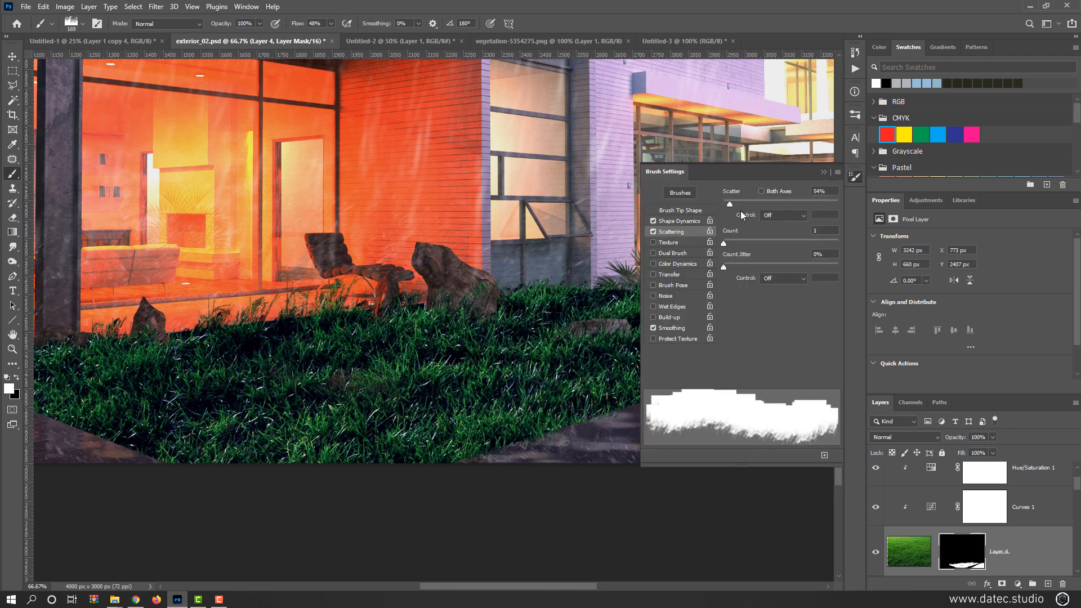
pyautogui.moveTo(726, 204); pyautogui.dragTo(724, 204)
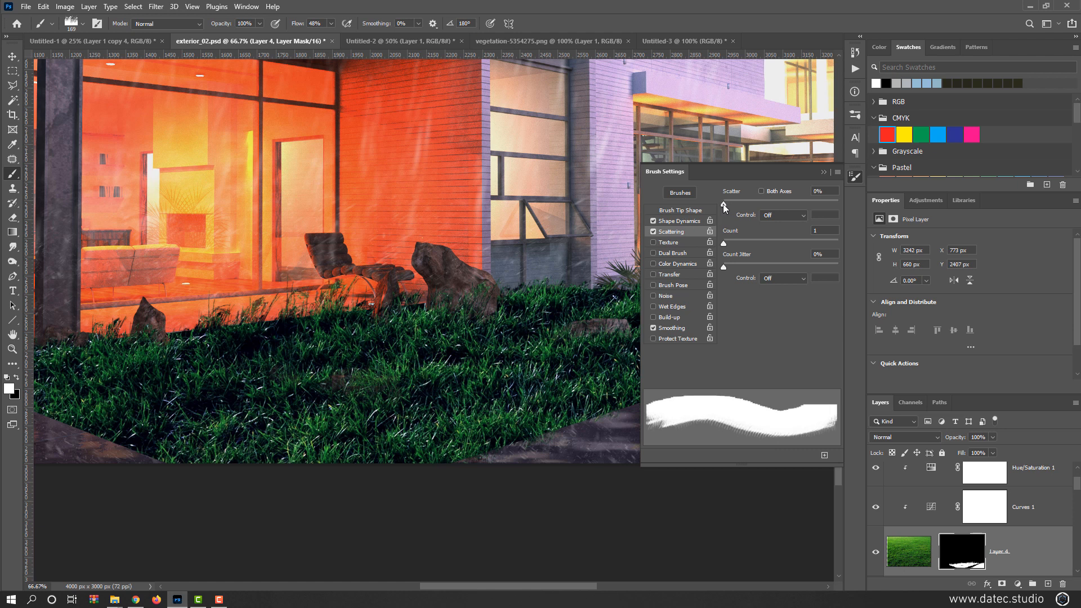
pyautogui.click(684, 221)
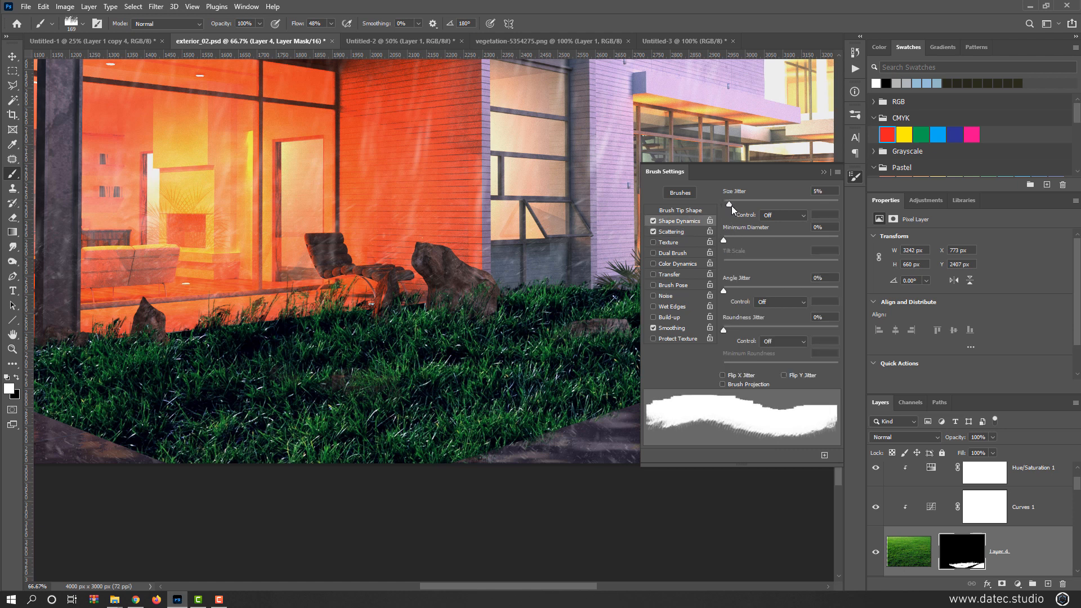
pyautogui.click(855, 177)
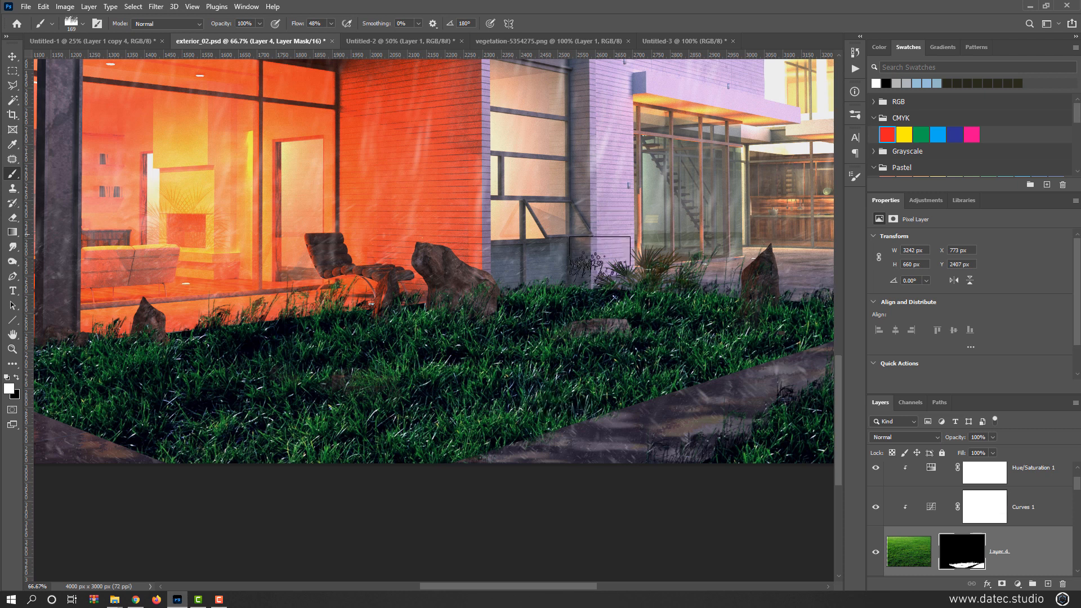
# Step: Rotate the grass brush tip to -156° and paint blades along the central bed's edge beside the path
pyautogui.rightClick(582, 290)
pyautogui.moveTo(595, 235); pyautogui.dragTo(607, 257)
pyautogui.click(596, 243)
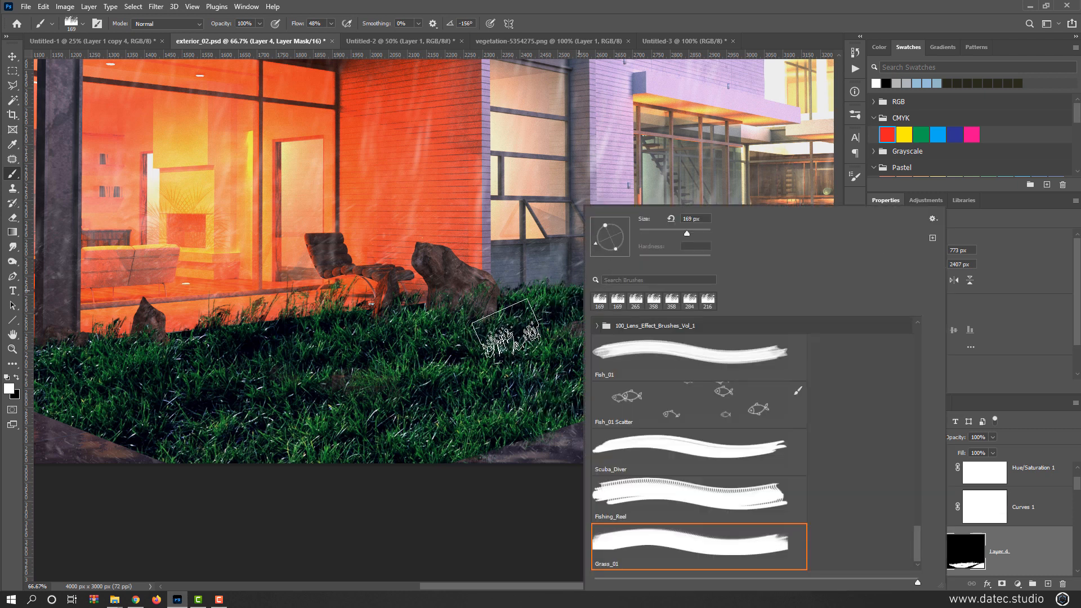
pyautogui.click(677, 32)
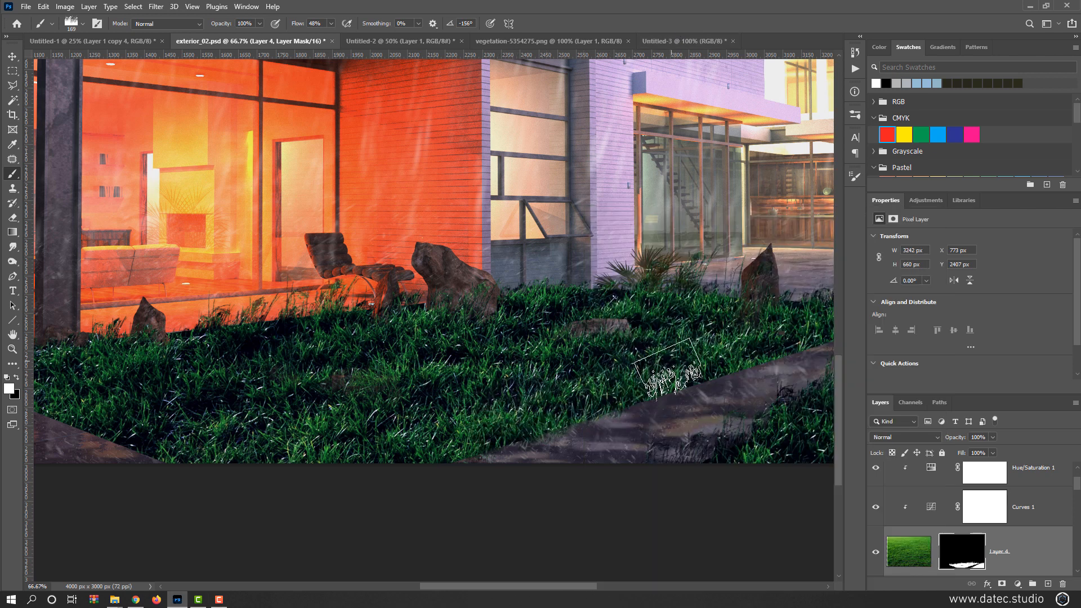
pyautogui.moveTo(624, 413); pyautogui.dragTo(473, 454)
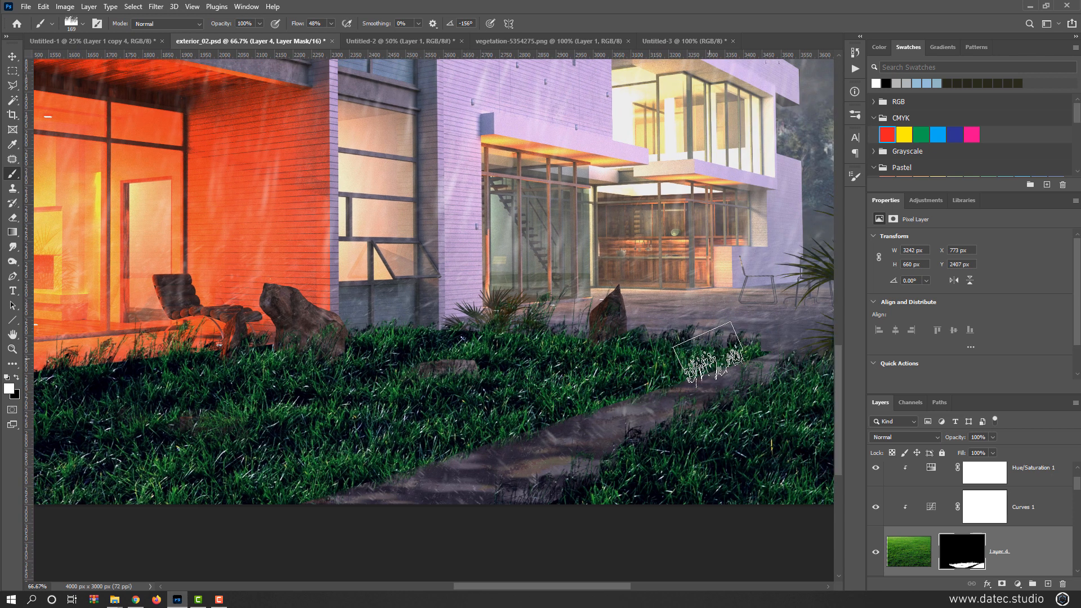
pyautogui.moveTo(622, 454); pyautogui.dragTo(565, 444)
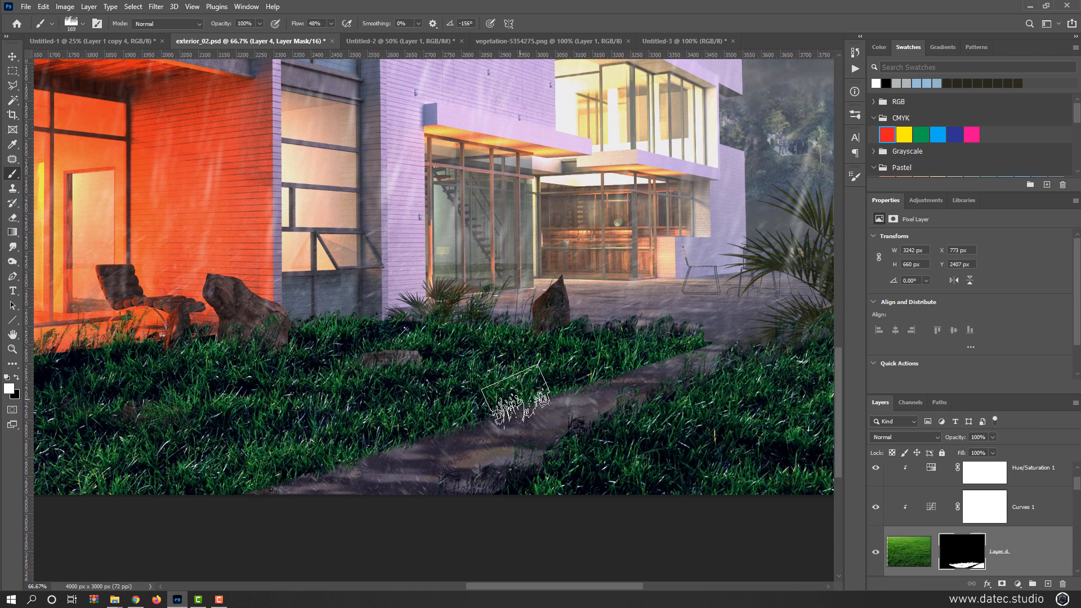
# Step: Reduce the grass brush to 107 px and 73 px and paint black on the mask to uncover the small palm
pyautogui.scroll(2, 480, 356)
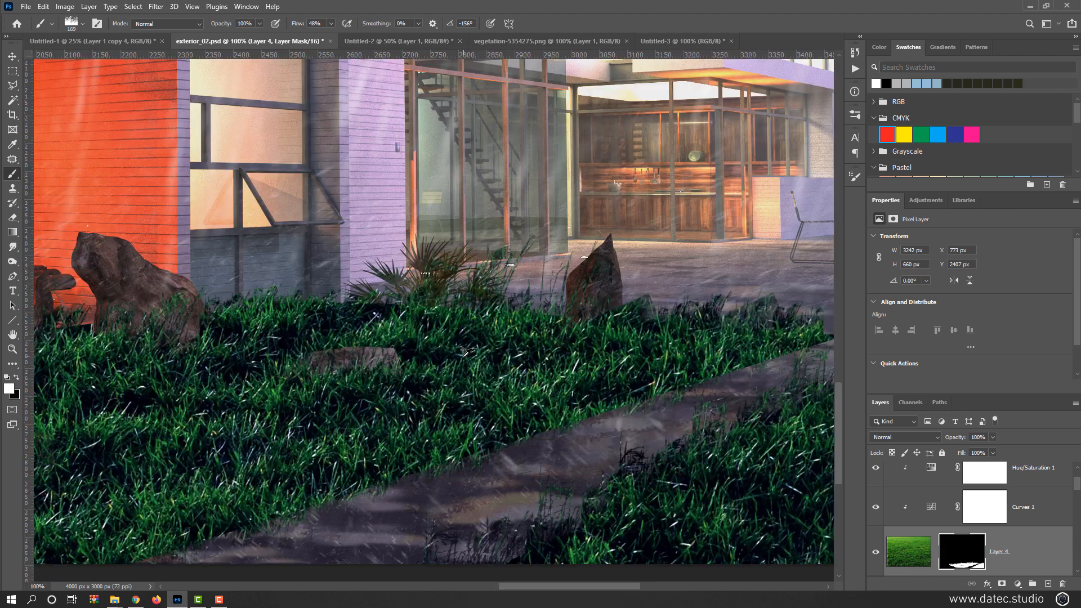
pyautogui.moveTo(430, 330); pyautogui.dragTo(572, 431)
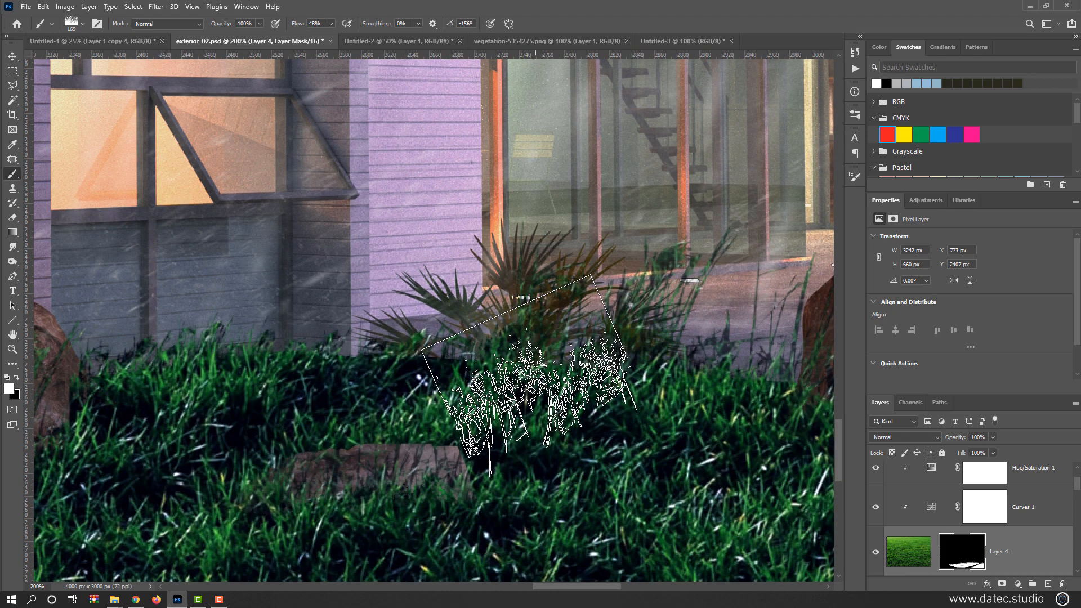
pyautogui.moveTo(553, 385); pyautogui.dragTo(514, 398)
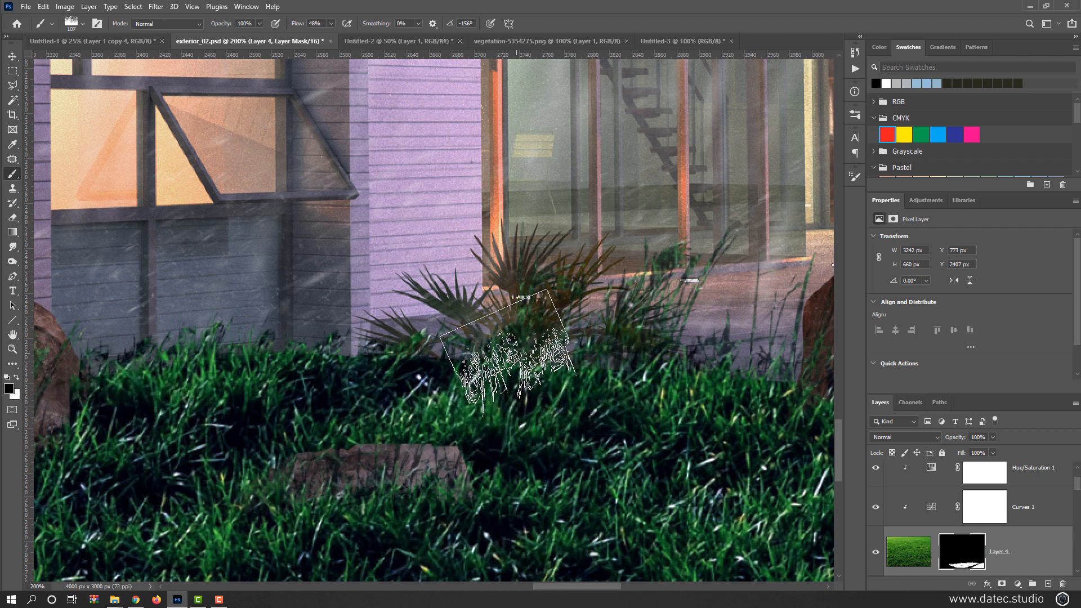
pyautogui.moveTo(523, 394)
pyautogui.mouseDown()
pyautogui.moveTo(558, 467)
pyautogui.moveTo(539, 456)
pyautogui.moveTo(528, 428)
pyautogui.moveTo(533, 445)
pyautogui.moveTo(518, 435)
pyautogui.moveTo(526, 448)
pyautogui.moveTo(568, 471)
pyautogui.moveTo(552, 433)
pyautogui.moveTo(575, 453)
pyautogui.moveTo(475, 416)
pyautogui.moveTo(570, 434)
pyautogui.moveTo(553, 411)
pyautogui.moveTo(599, 430)
pyautogui.moveTo(546, 442)
pyautogui.moveTo(542, 457)
pyautogui.moveTo(555, 374)
pyautogui.moveTo(456, 402)
pyautogui.moveTo(488, 414)
pyautogui.moveTo(509, 325)
pyautogui.moveTo(507, 347)
pyautogui.moveTo(525, 352)
pyautogui.moveTo(511, 318)
pyautogui.moveTo(503, 347)
pyautogui.moveTo(540, 423)
pyautogui.moveTo(493, 305)
pyautogui.moveTo(525, 390)
pyautogui.moveTo(496, 364)
pyautogui.moveTo(489, 327)
pyautogui.mouseUp()
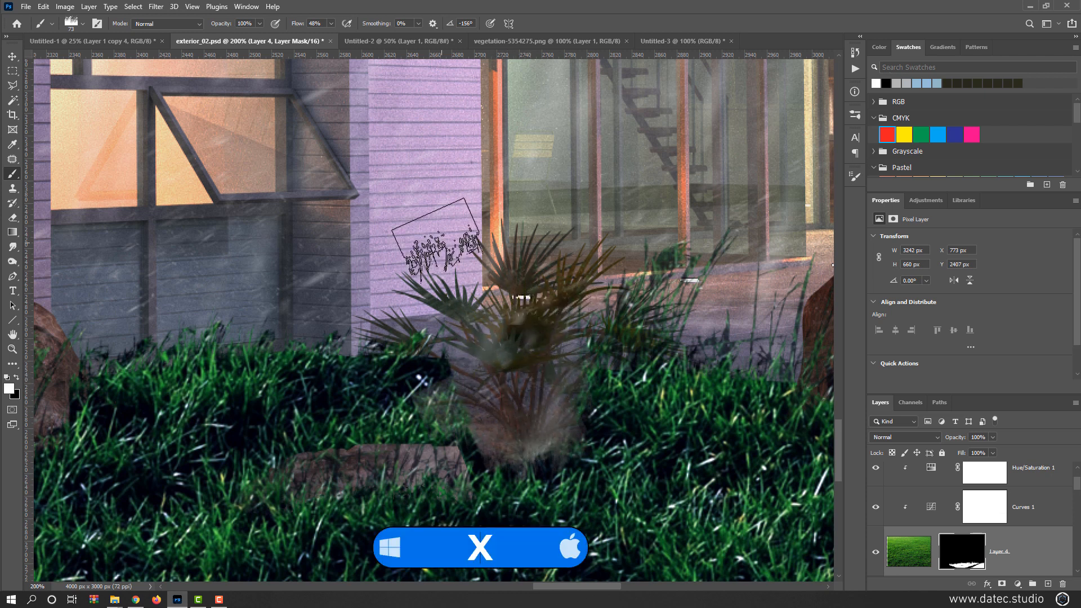
# Step: Reset the grass brush angle to 0° and paint white grass back around the small palm's base
pyautogui.rightClick(429, 206)
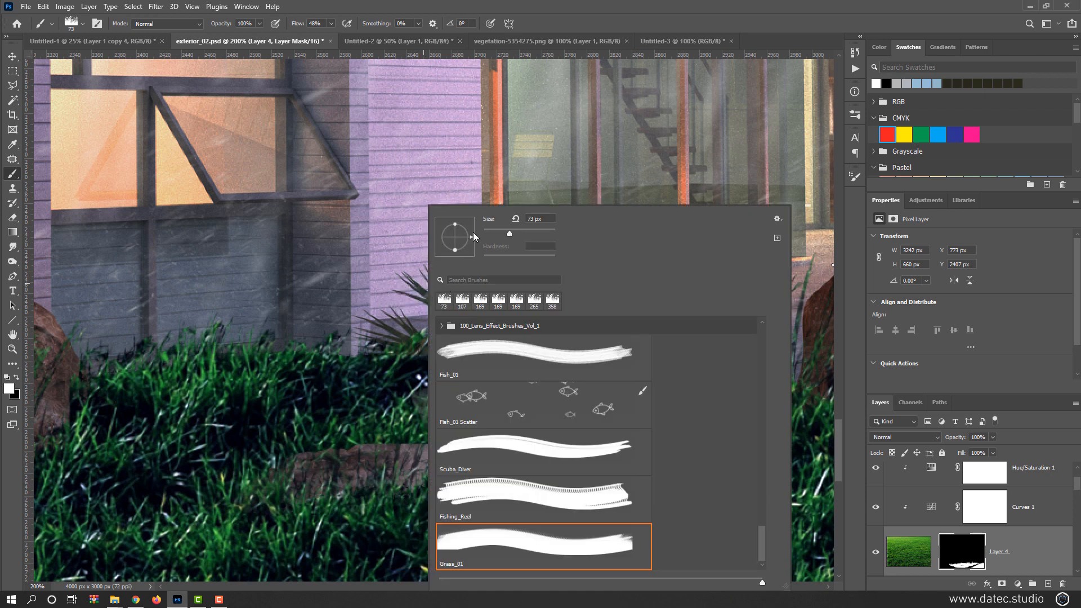
pyautogui.click(607, 40)
pyautogui.click(377, 44)
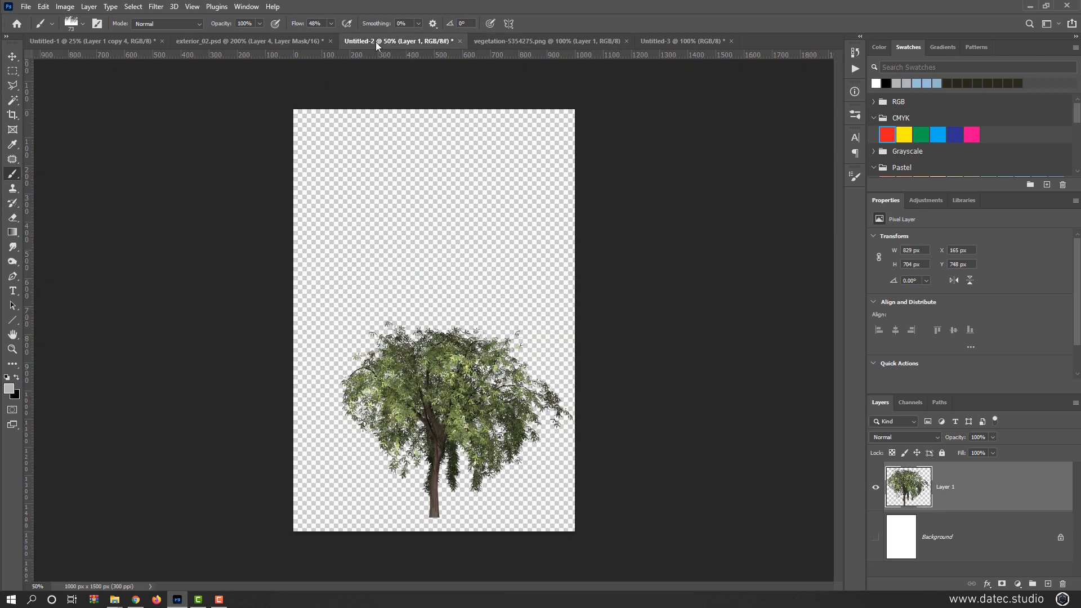
pyautogui.click(304, 43)
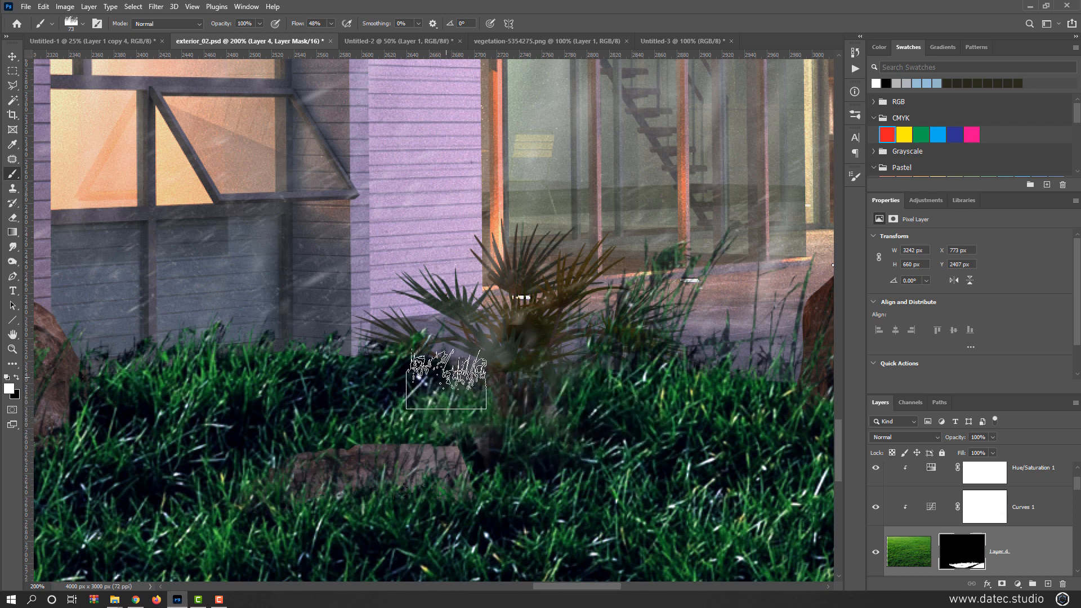
# Step: Thin the grass around the large palm's base with black on the mask and enlarge the grass brush to 141 px
pyautogui.scroll(-2, 492, 458)
pyautogui.moveTo(622, 473); pyautogui.dragTo(390, 410)
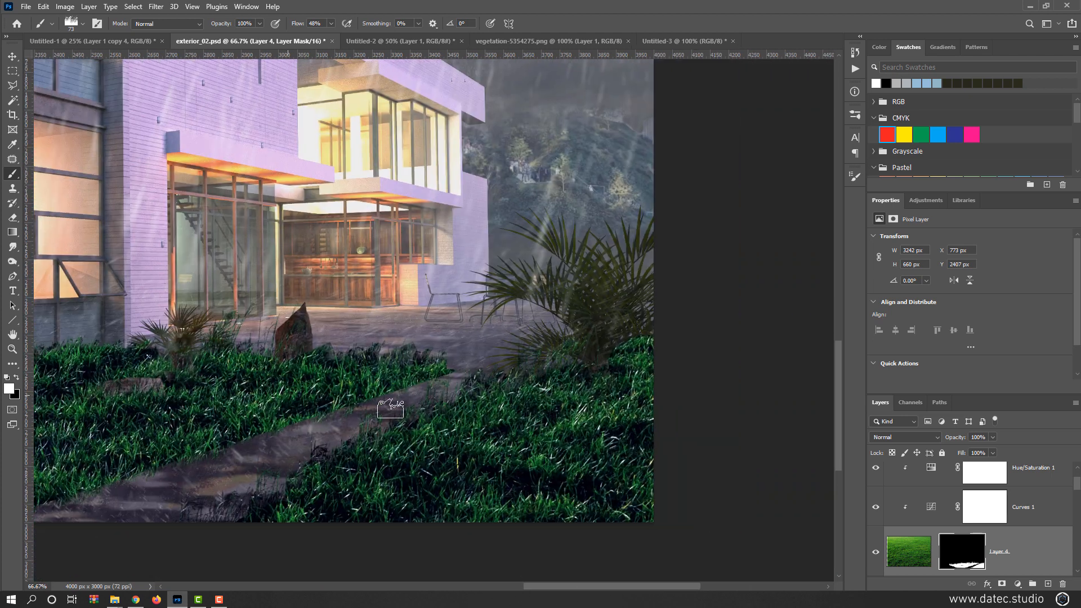
pyautogui.scroll(1, 660, 362)
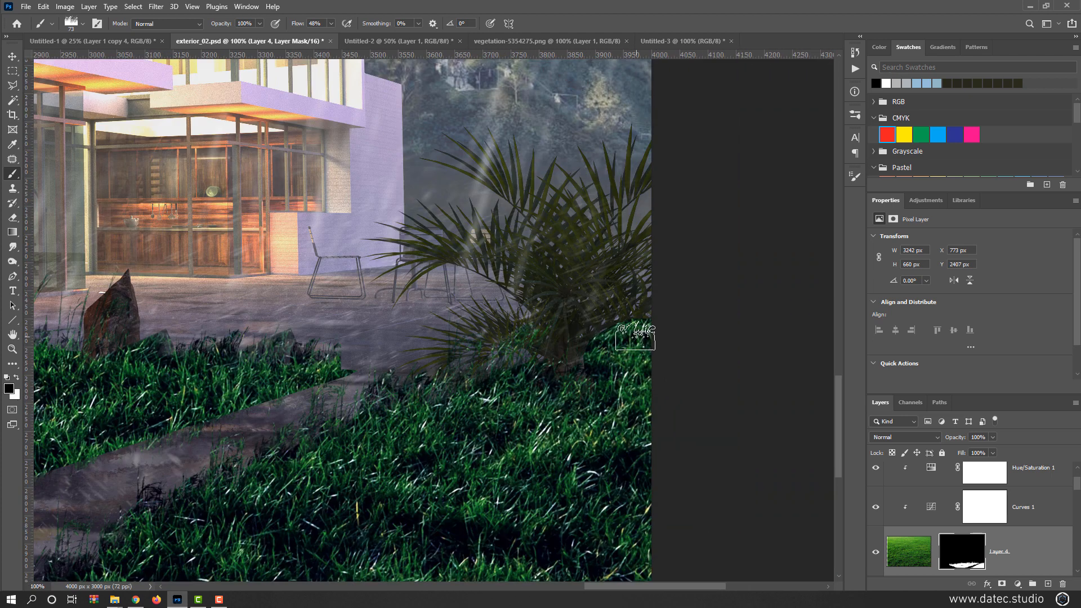
pyautogui.press('x')
pyautogui.moveTo(633, 385)
pyautogui.mouseDown()
pyautogui.moveTo(640, 369)
pyautogui.moveTo(667, 382)
pyautogui.moveTo(632, 355)
pyautogui.mouseUp()
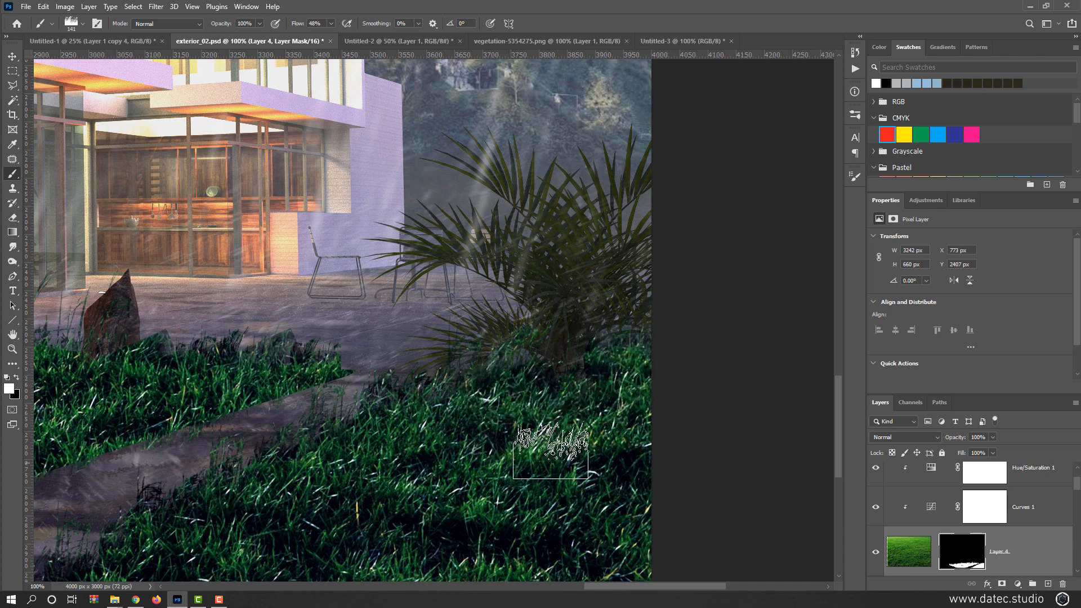
pyautogui.press('x')
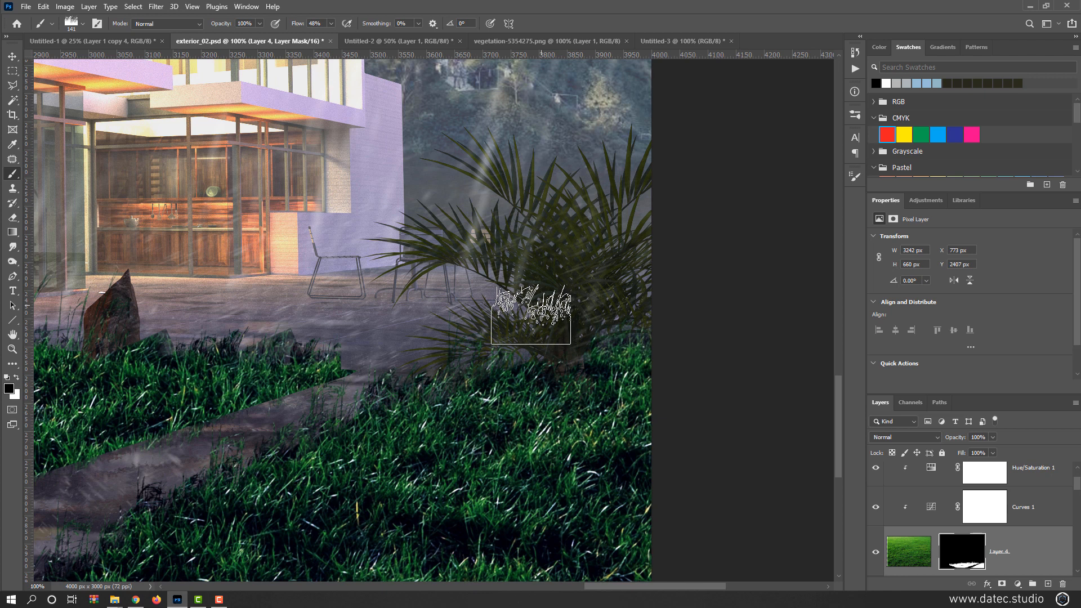
# Step: Stamp grass blades at the right bed's lower corner beside the path, enlarging the brush to 234 px and 507 px
pyautogui.moveTo(374, 423)
pyautogui.mouseDown()
pyautogui.moveTo(622, 372)
pyautogui.moveTo(684, 394)
pyautogui.mouseUp()
pyautogui.scroll(-1, 684, 405)
pyautogui.moveTo(479, 494); pyautogui.dragTo(510, 493)
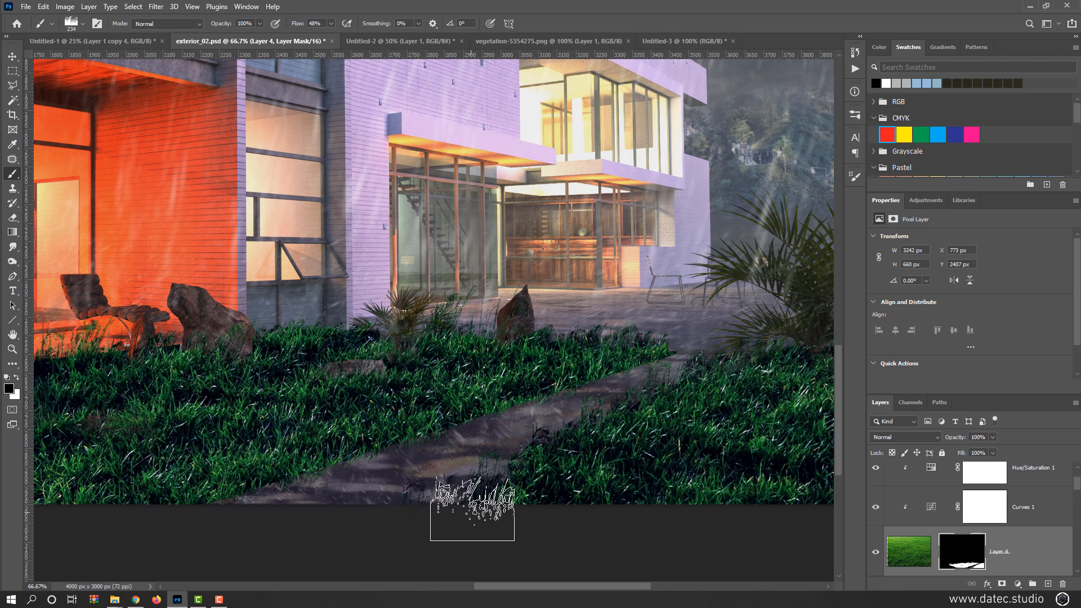
pyautogui.press('x')
pyautogui.moveTo(439, 499); pyautogui.dragTo(635, 490)
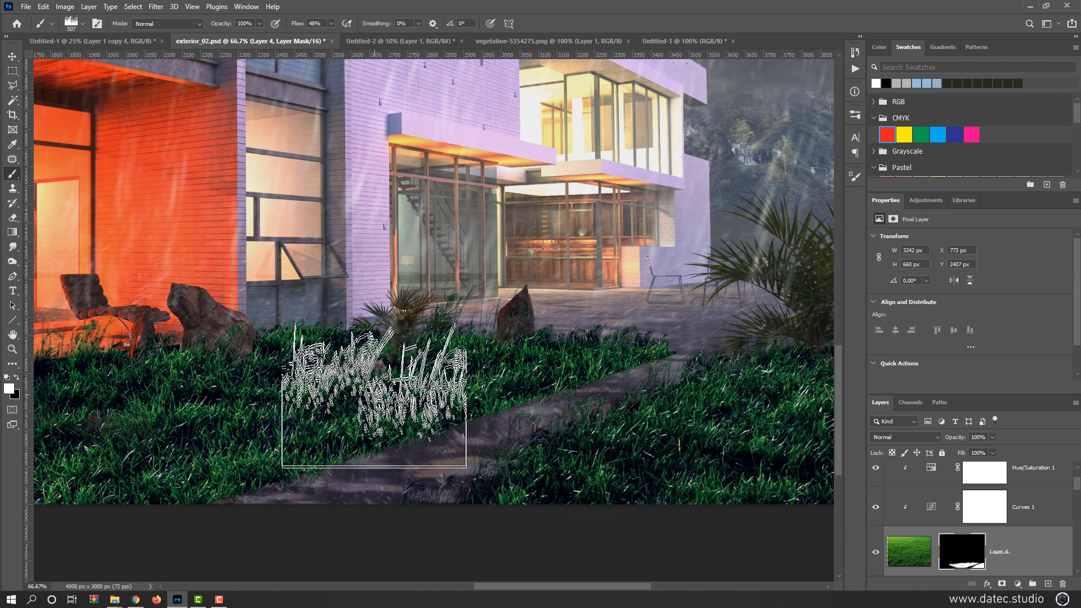
# Step: Rotate the grass brush tip to -147° and set its flow to 41%
pyautogui.rightClick(435, 266)
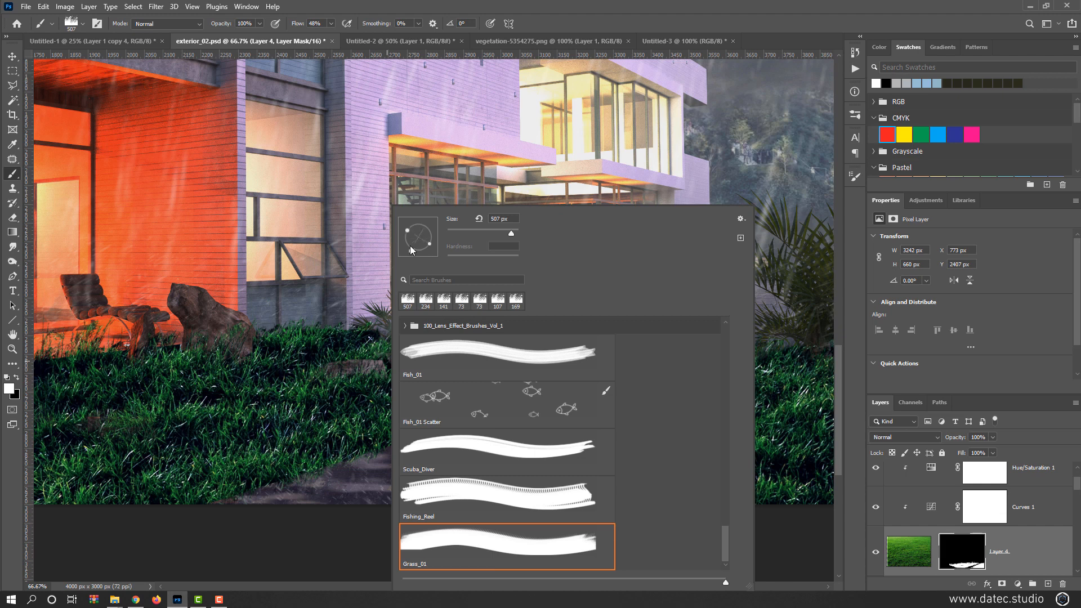
pyautogui.click(557, 22)
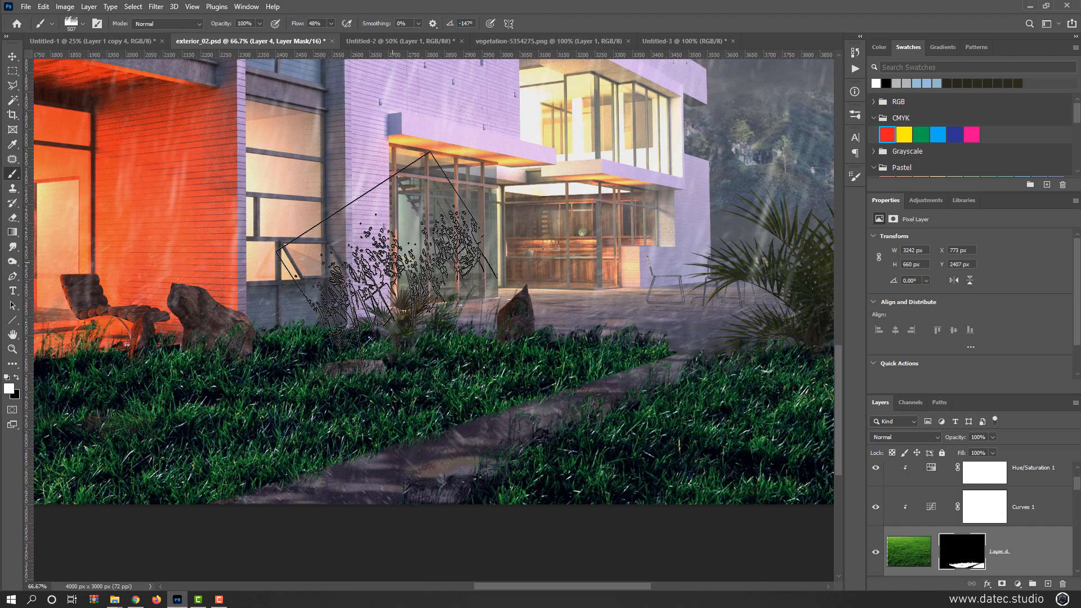
pyautogui.moveTo(298, 25); pyautogui.dragTo(295, 25)
pyautogui.click(358, 373)
pyautogui.moveTo(294, 411); pyautogui.dragTo(274, 411)
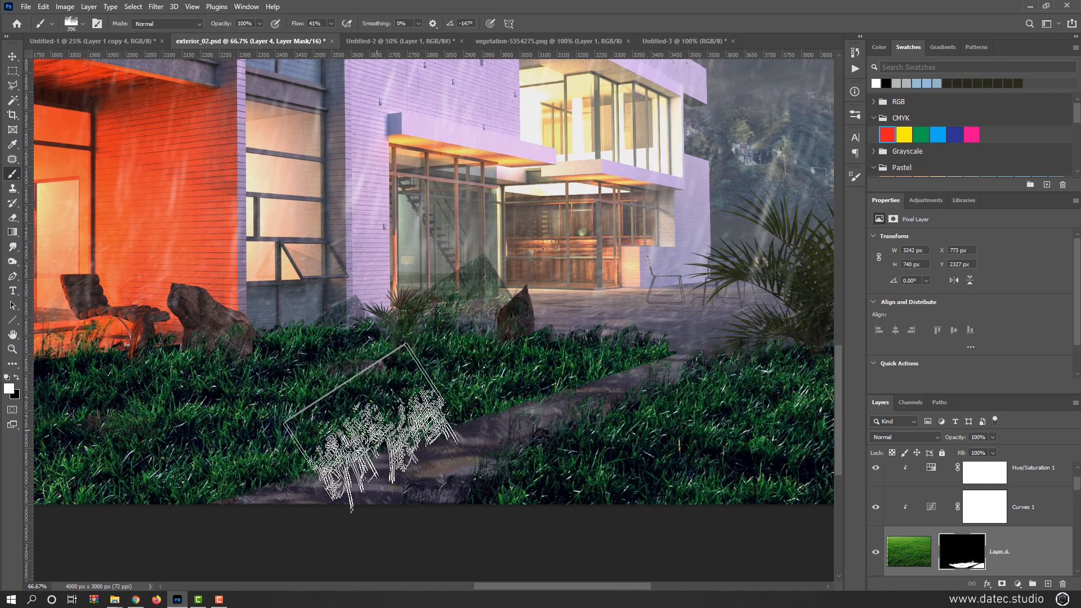
pyautogui.hotkey('ctrl', 'z')
# Step: Partly cover the flat rock in the central bed with grass blades, reducing the brush to 279, 189 and 81 px
pyautogui.moveTo(336, 432); pyautogui.dragTo(310, 435)
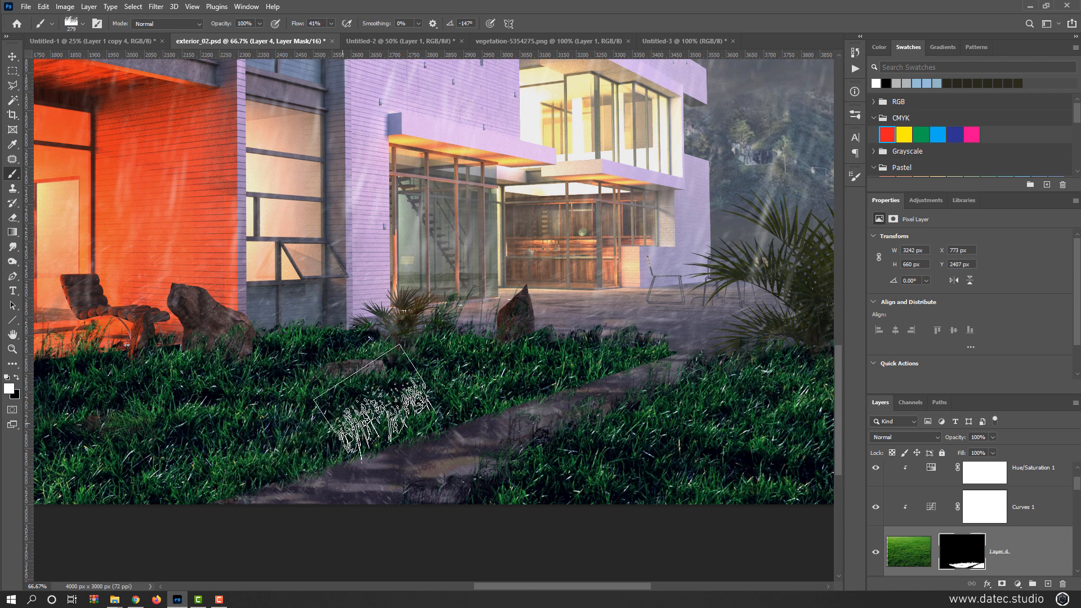
pyautogui.rightClick(458, 408)
pyautogui.moveTo(419, 411); pyautogui.dragTo(396, 414)
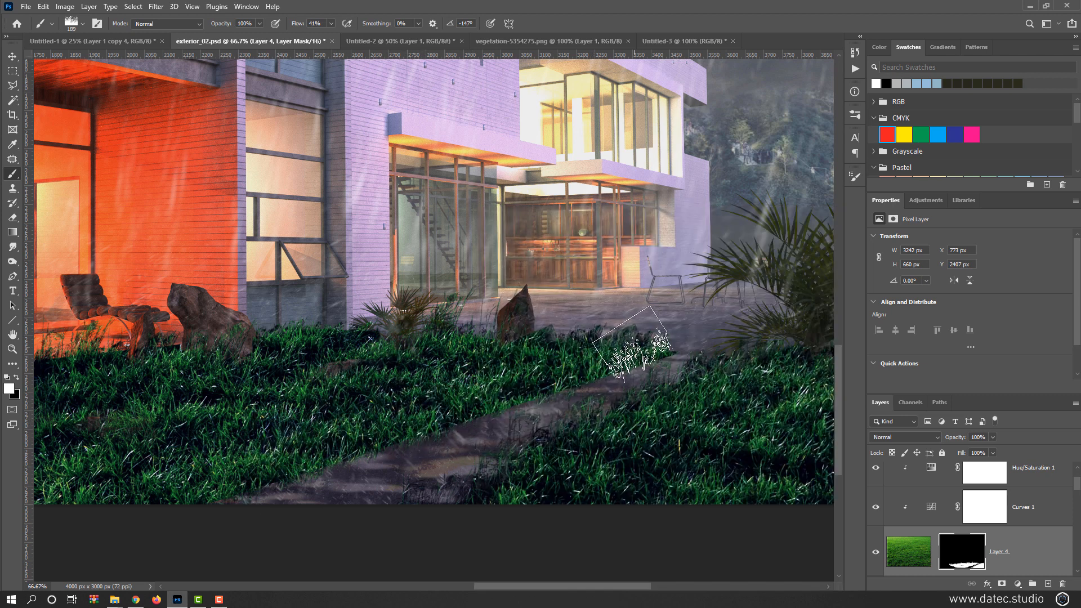
pyautogui.click(644, 341)
pyautogui.hotkey('ctrl', 'z')
pyautogui.moveTo(625, 370); pyautogui.dragTo(605, 372)
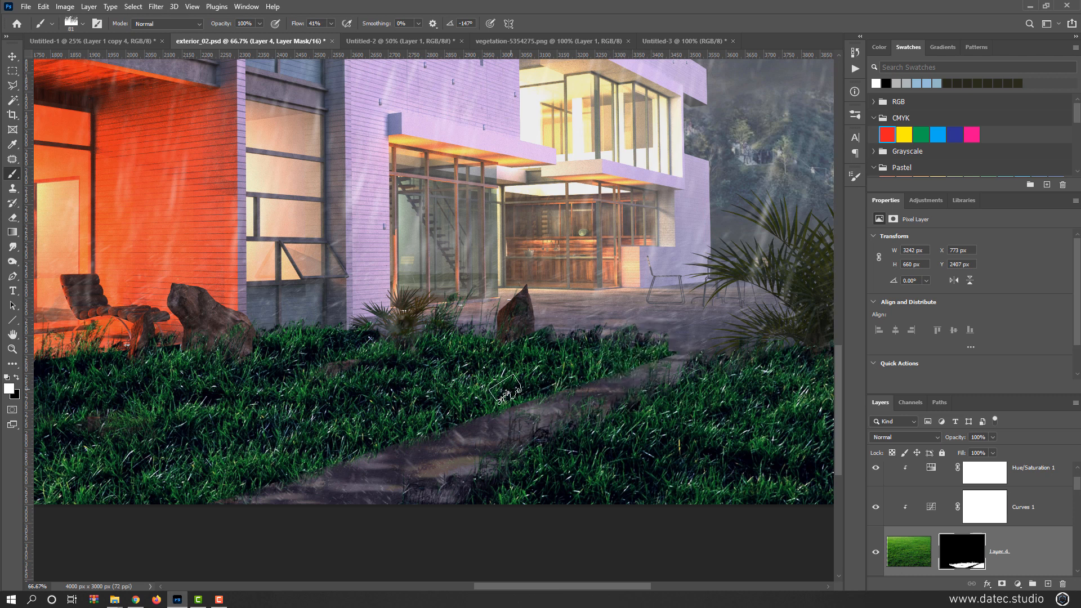
# Step: Reduce the grass brush to 29 px and paint black on the mask along the central bed's edge beside the path
pyautogui.scroll(1, 603, 390)
pyautogui.press('x')
pyautogui.moveTo(642, 371); pyautogui.dragTo(628, 377)
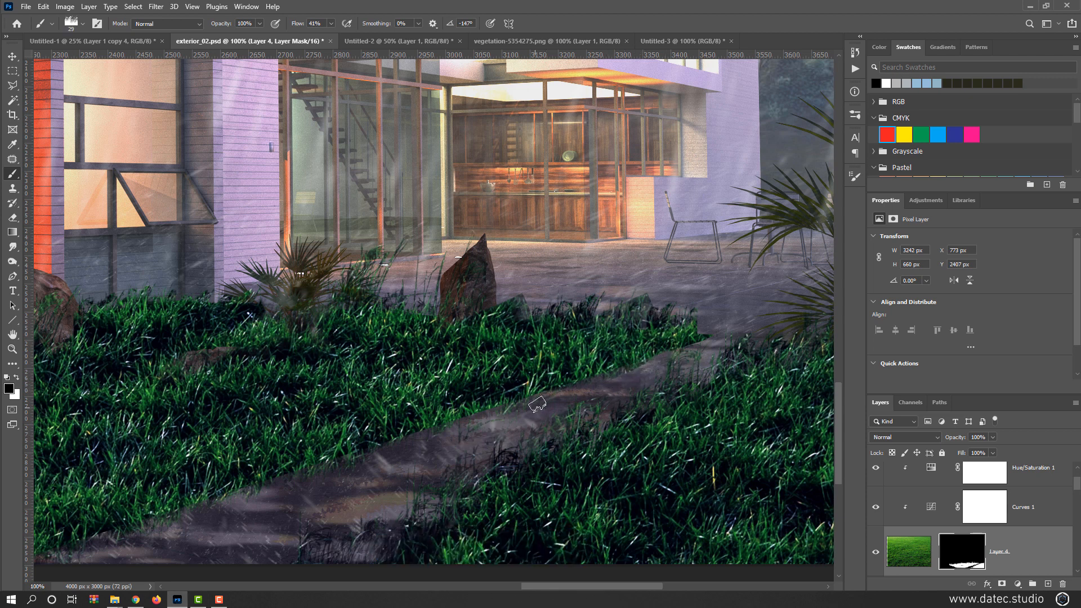
pyautogui.moveTo(438, 450); pyautogui.dragTo(549, 390)
pyautogui.hscroll(-4, 442, 476)
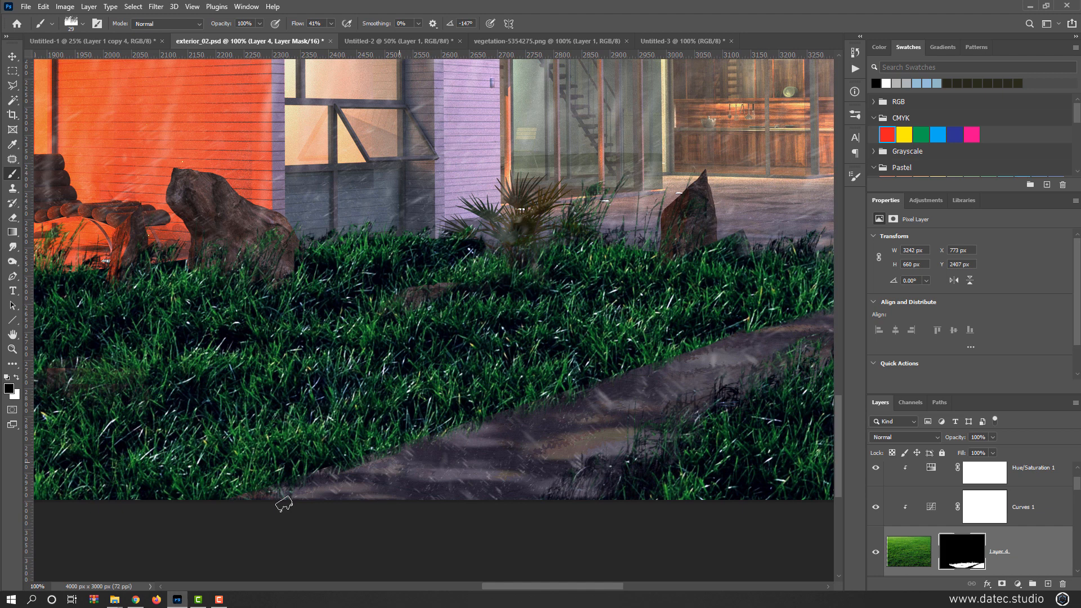
# Step: Switch from the grass brush to a round 29 px brush tip
pyautogui.hscroll(-20, 284, 505)
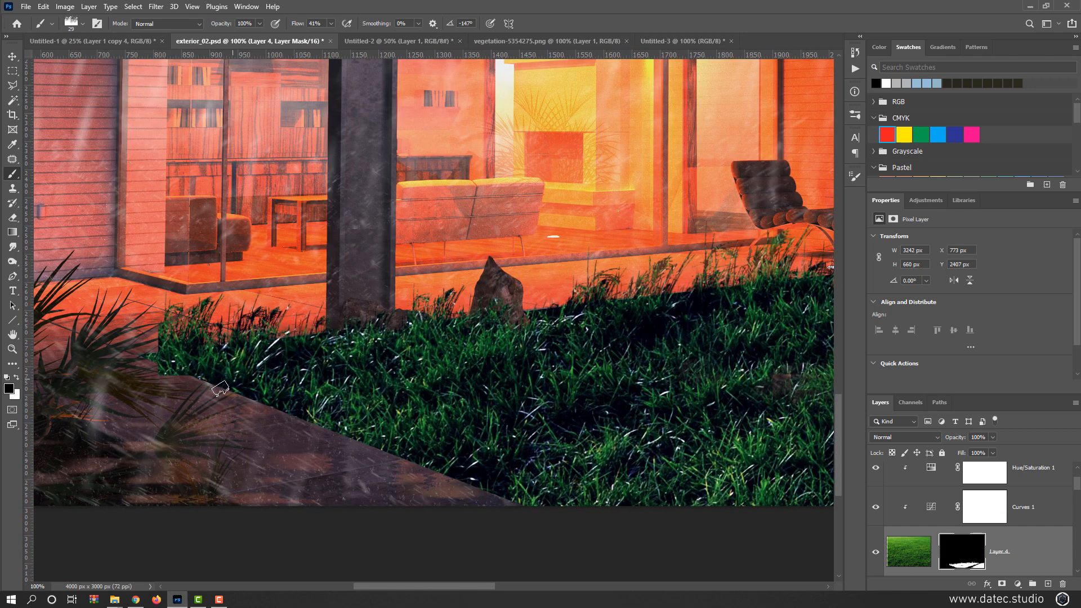
pyautogui.rightClick(212, 401)
pyautogui.scroll(1, 268, 323)
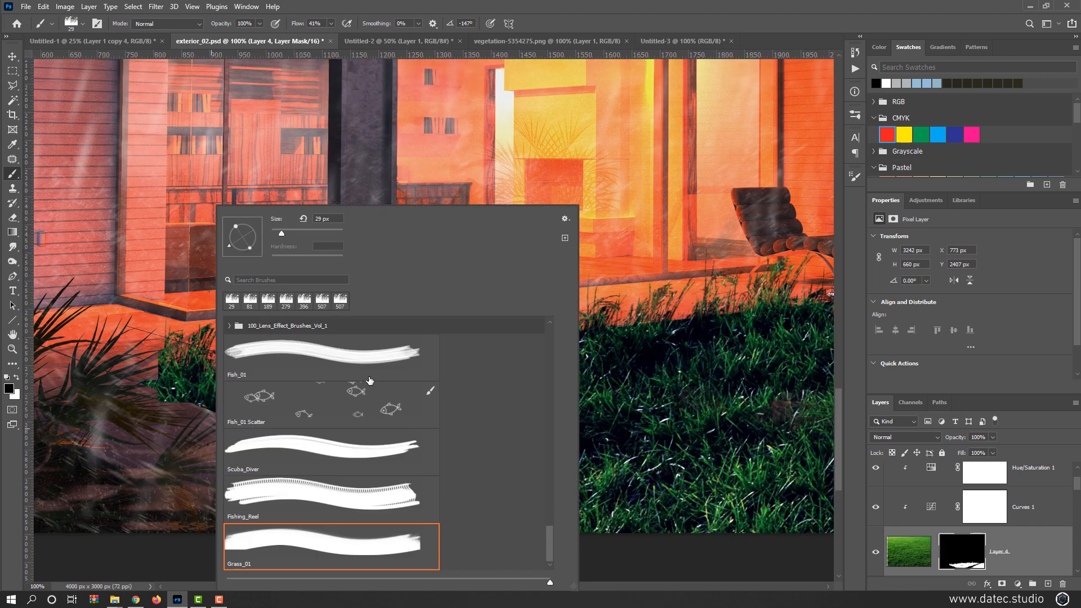
pyautogui.moveTo(551, 535); pyautogui.dragTo(546, 327)
pyautogui.click(344, 394)
pyautogui.click(546, 4)
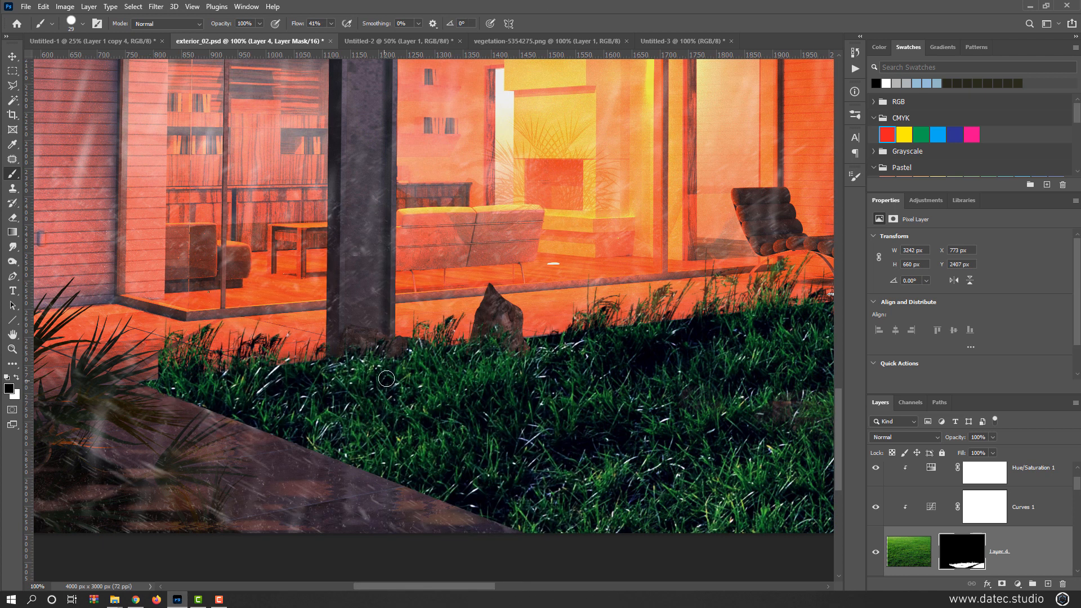
# Step: Return to the grass brush, set its size to 83 px, and rotate its tip to 145°
pyautogui.rightClick(387, 379)
pyautogui.click(424, 300)
pyautogui.click(543, 5)
pyautogui.moveTo(378, 362); pyautogui.dragTo(400, 383)
pyautogui.rightClick(401, 381)
pyautogui.click(424, 232)
pyautogui.click(495, 3)
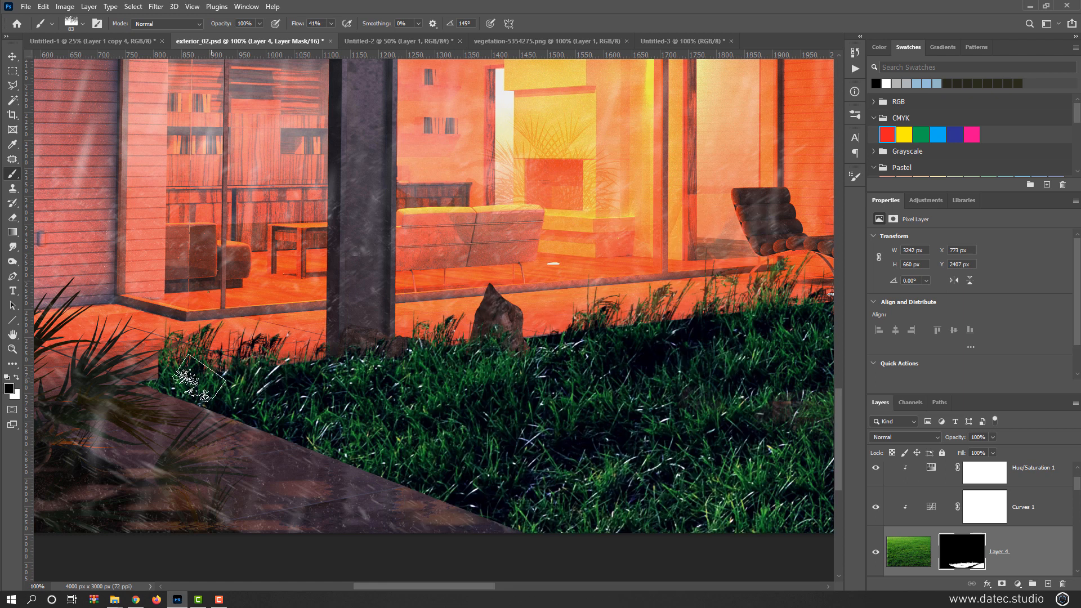
# Step: Stamp white grass along the bed's edge beside the left paving, enlarging the brush to 163 and 269 px with 46% flow
pyautogui.press('x')
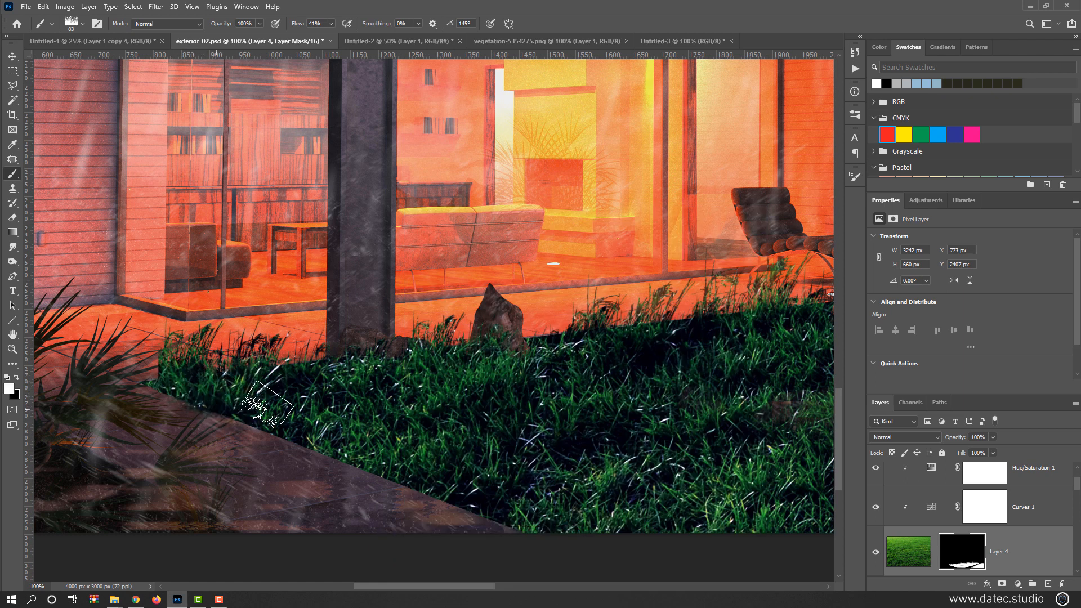
pyautogui.moveTo(281, 427); pyautogui.dragTo(306, 427)
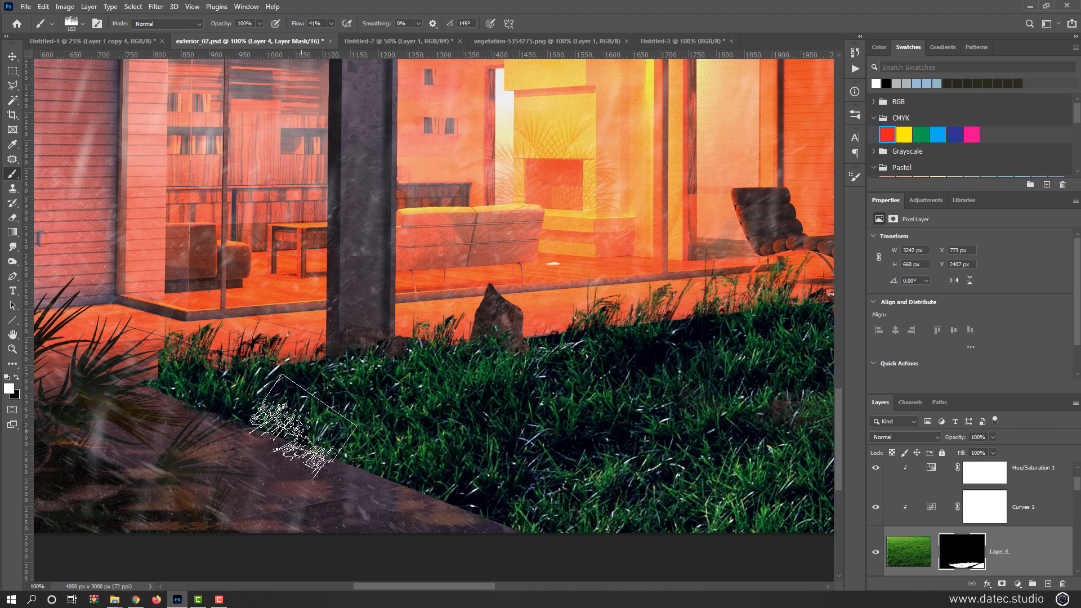
pyautogui.moveTo(355, 441); pyautogui.dragTo(385, 442)
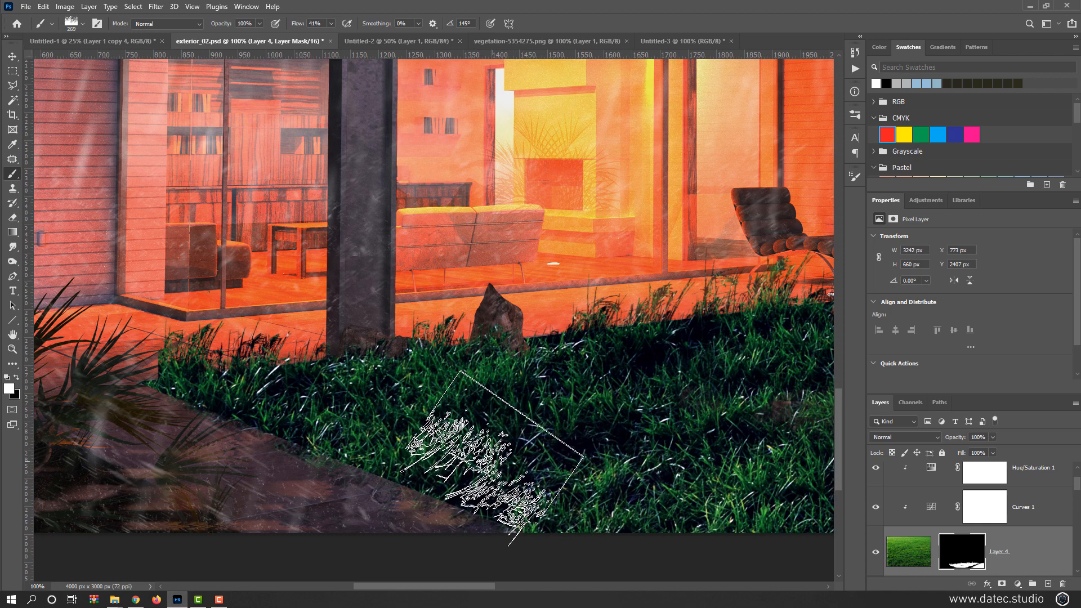
pyautogui.press('Return')
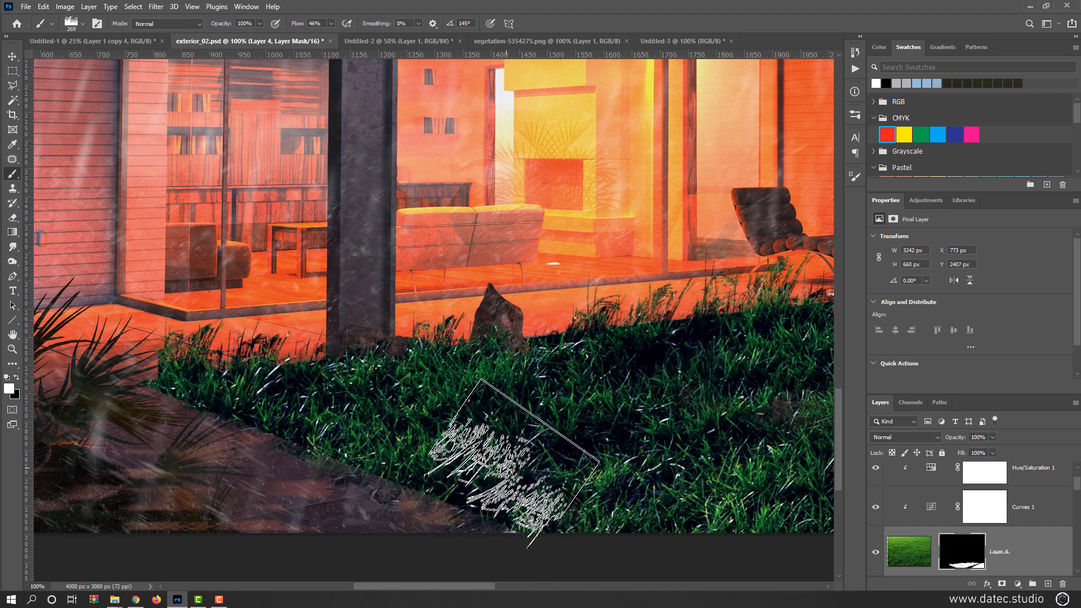
pyautogui.scroll(-3, 507, 457)
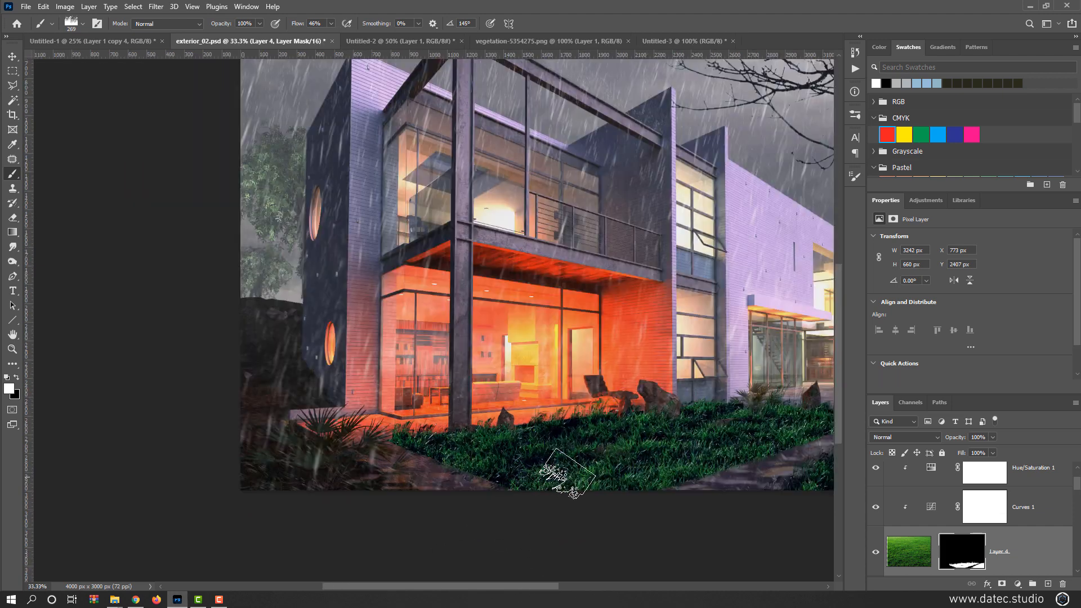
pyautogui.moveTo(564, 469); pyautogui.dragTo(328, 428)
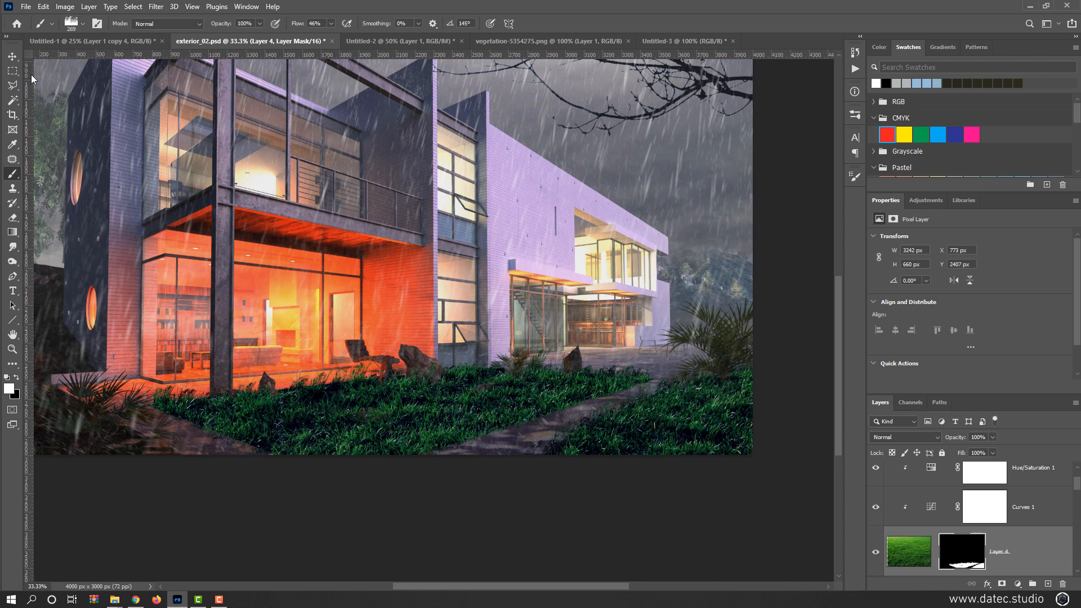
# Step: Group the grass layer together with its clipped Curves, Hue/Saturation and Color Balance adjustments, and name the group Grass
pyautogui.click(13, 58)
pyautogui.scroll(1, 935, 511)
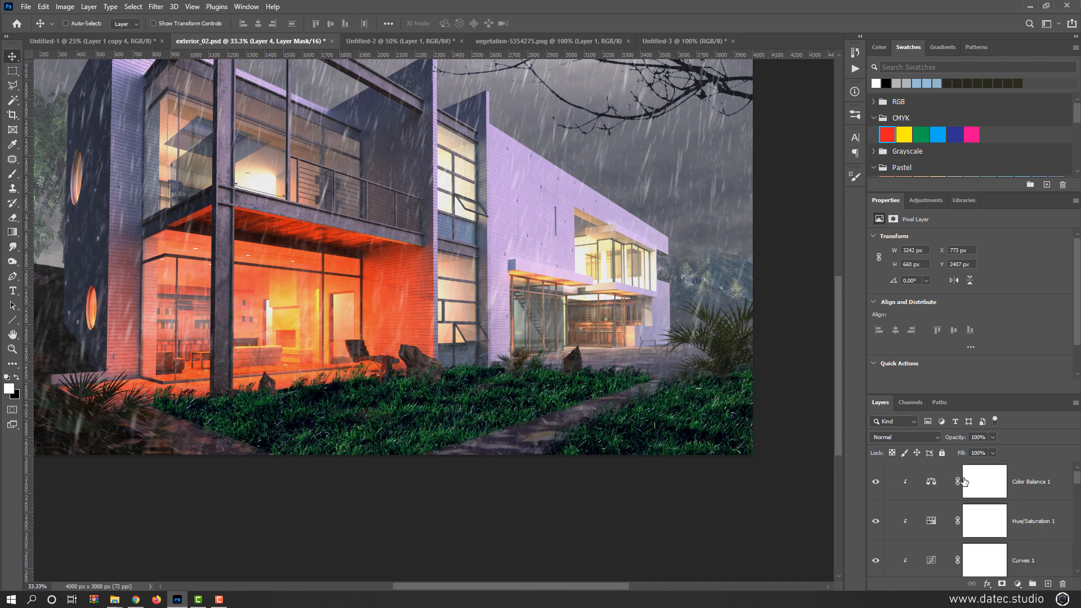
pyautogui.keyDown('shift'); pyautogui.click(1024, 476); pyautogui.keyUp('shift')
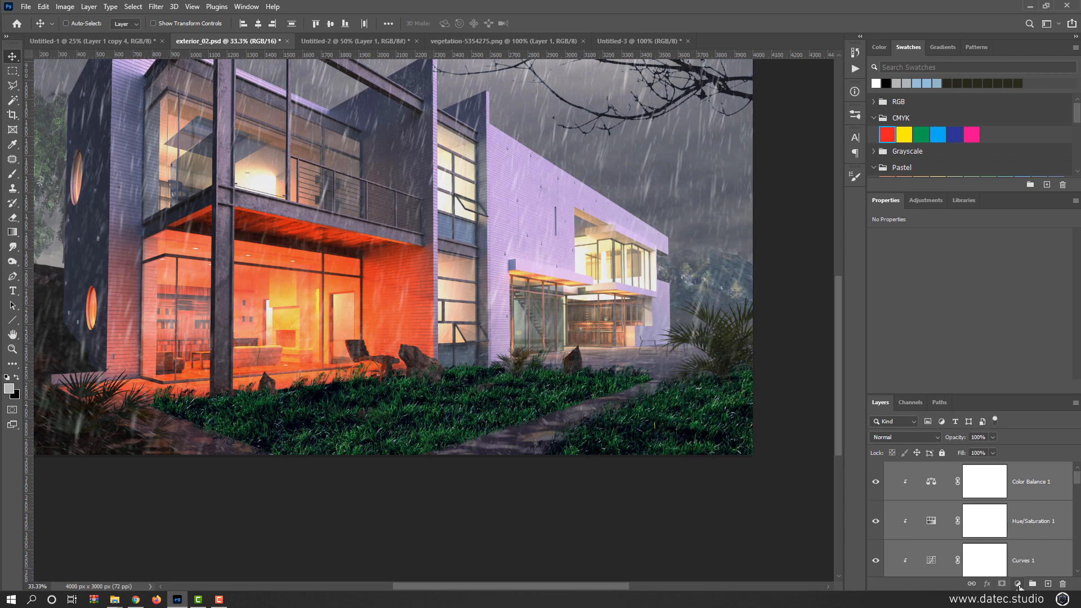
pyautogui.hotkey('ctrl', 'g')
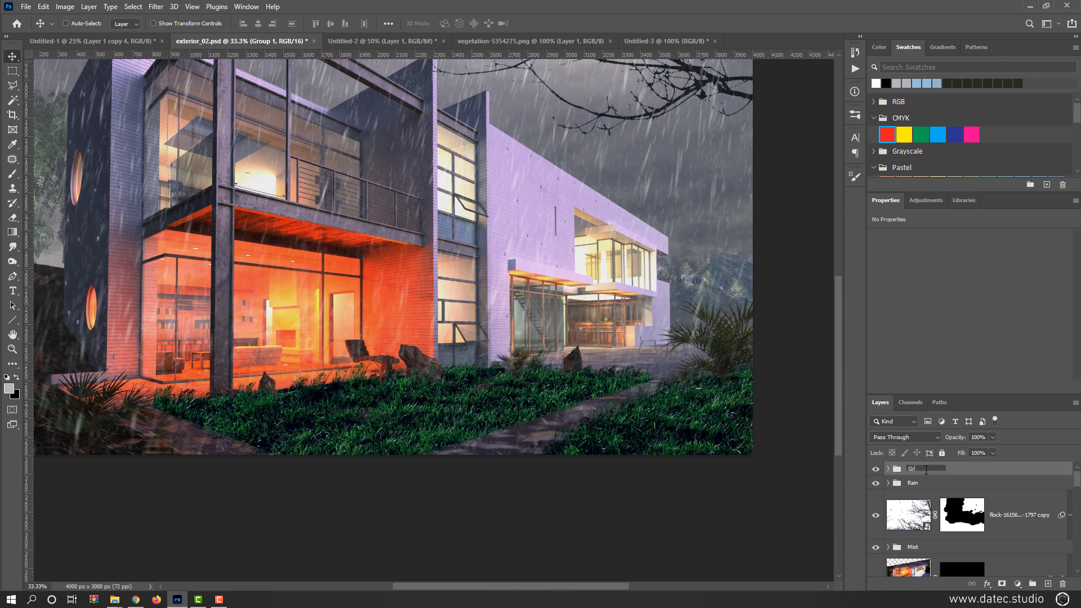
pyautogui.press('Return')
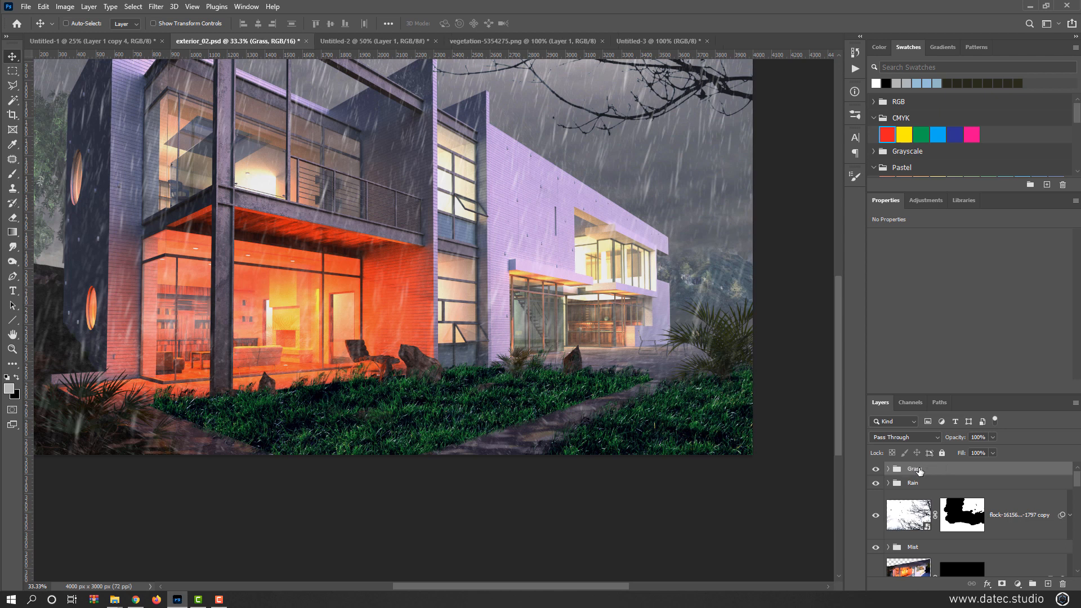
# Step: Move the Grass group down the layer stack into the Scene group, between Layer 3 and Background copy
pyautogui.moveTo(918, 470); pyautogui.dragTo(946, 525)
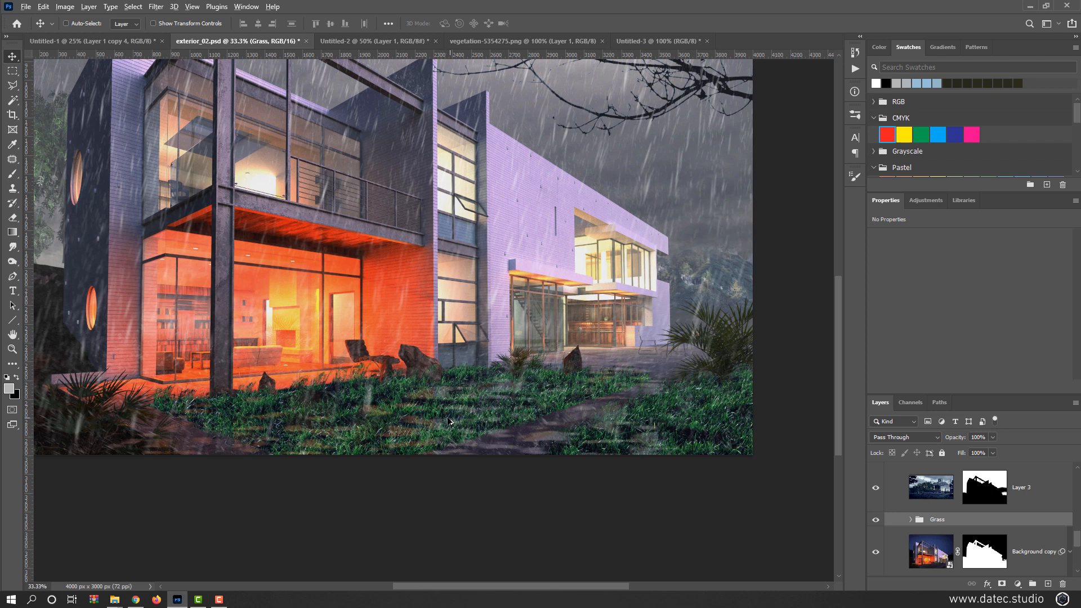
pyautogui.scroll(1, 449, 421)
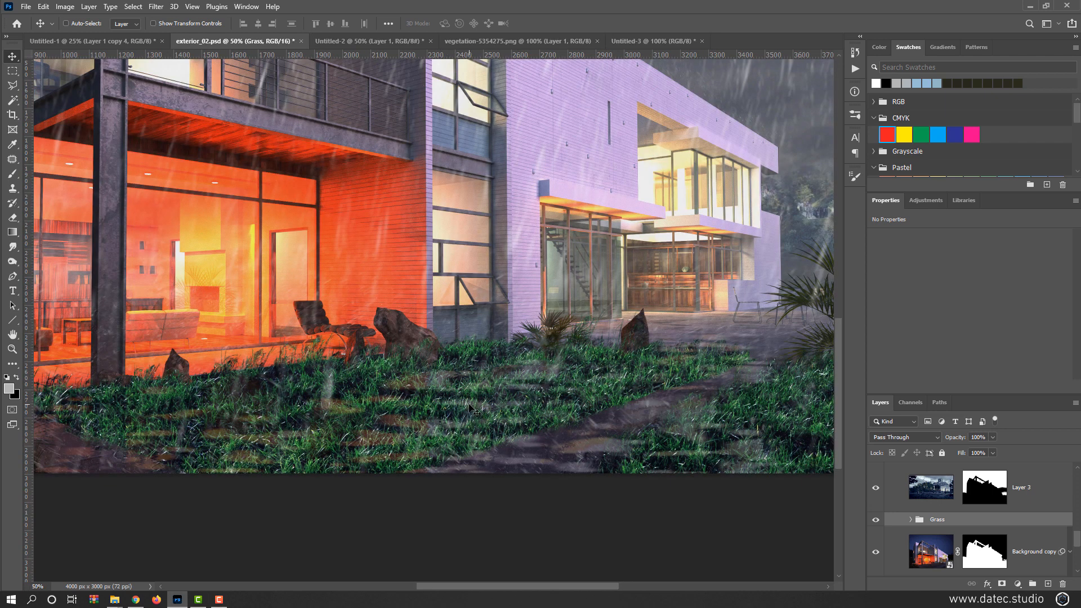
pyautogui.moveTo(441, 407); pyautogui.dragTo(542, 425)
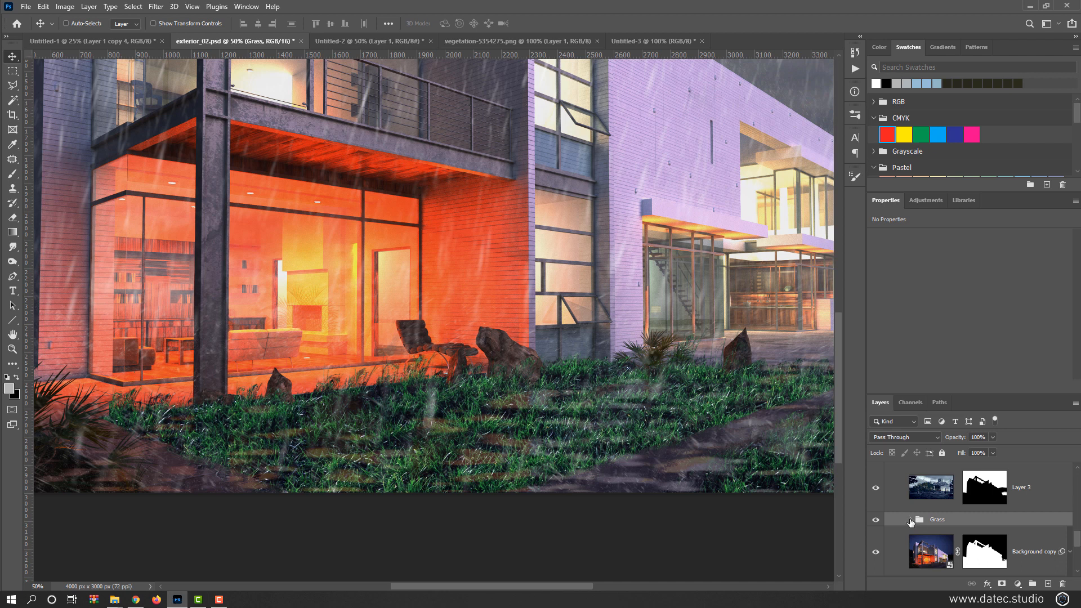
# Step: Expand the Grass group and load the grass layer's mask as a selection
pyautogui.click(910, 520)
pyautogui.scroll(-2, 958, 530)
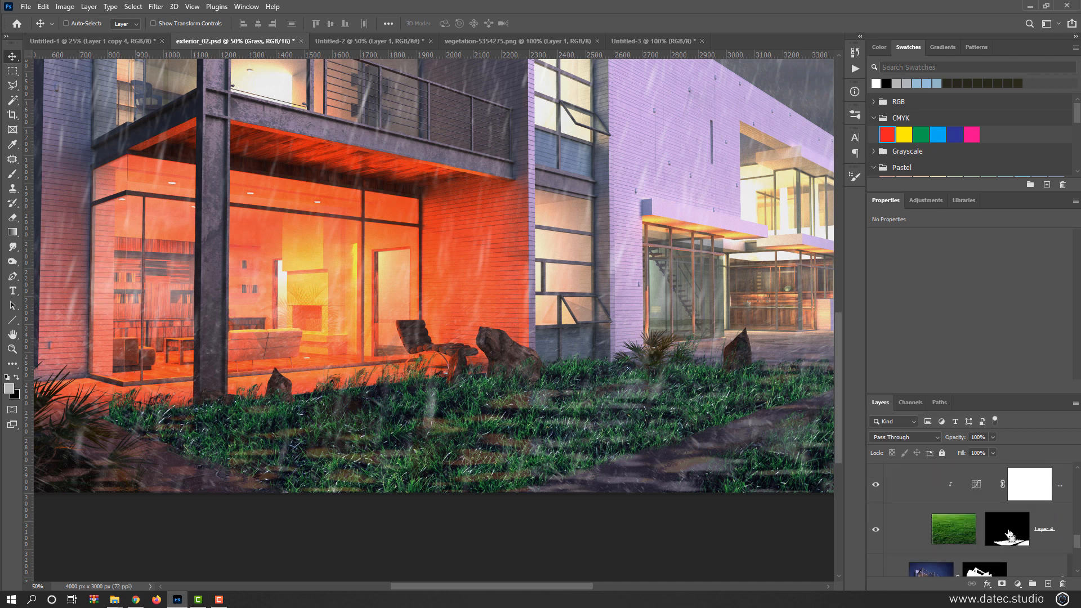
pyautogui.keyDown('ctrl'); pyautogui.click(1010, 535); pyautogui.keyUp('ctrl')
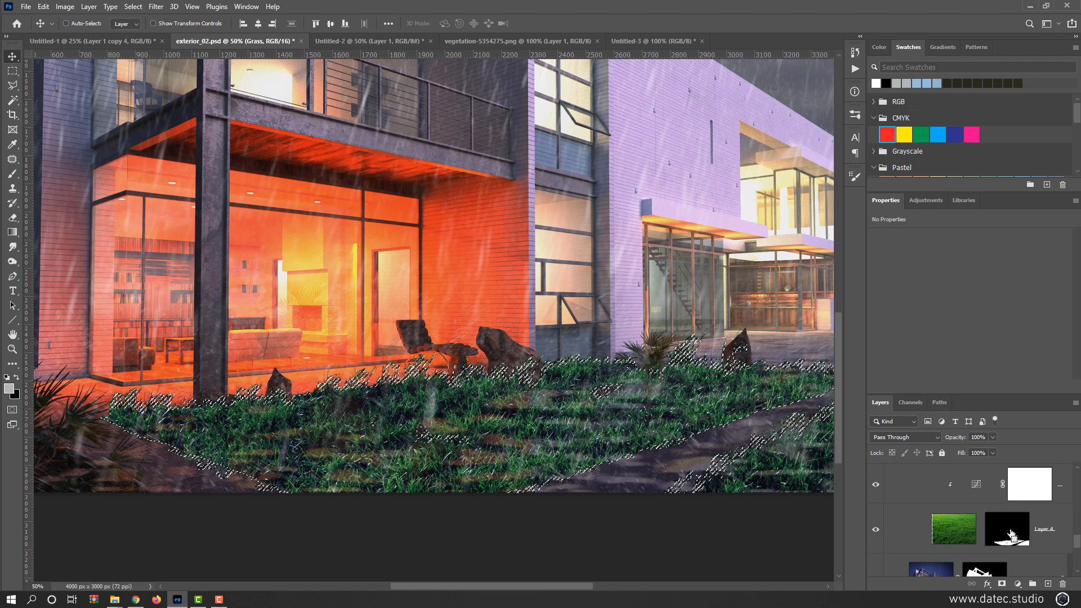
# Step: Toggle the Ground_Reflection layer's visibility to check its effect on the grass, and make its layer mask active
pyautogui.scroll(5, 993, 534)
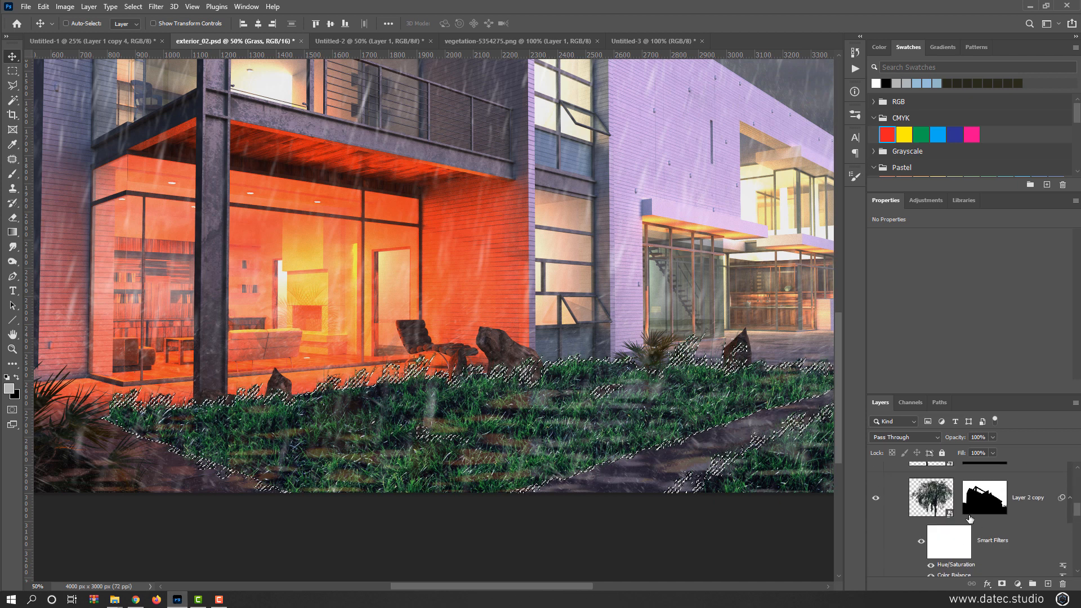
pyautogui.scroll(4, 961, 525)
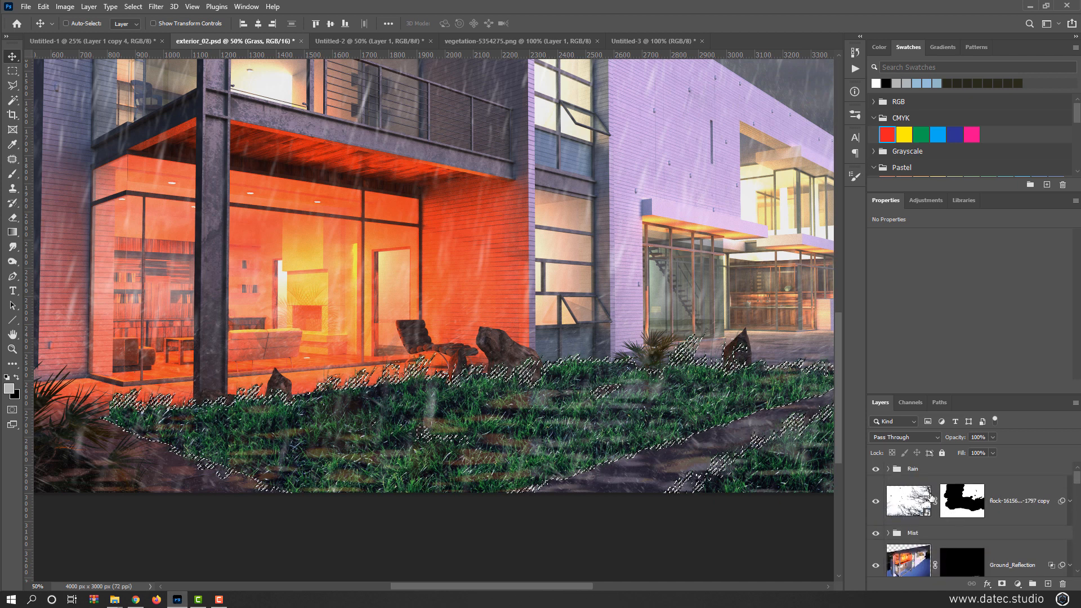
pyautogui.scroll(-6, 920, 495)
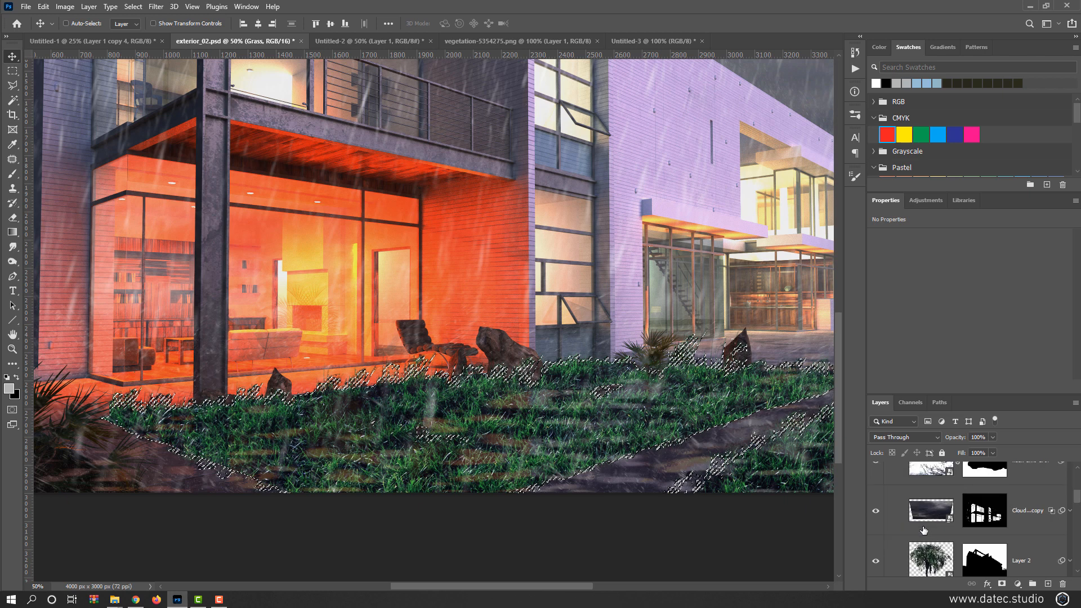
pyautogui.scroll(4, 921, 534)
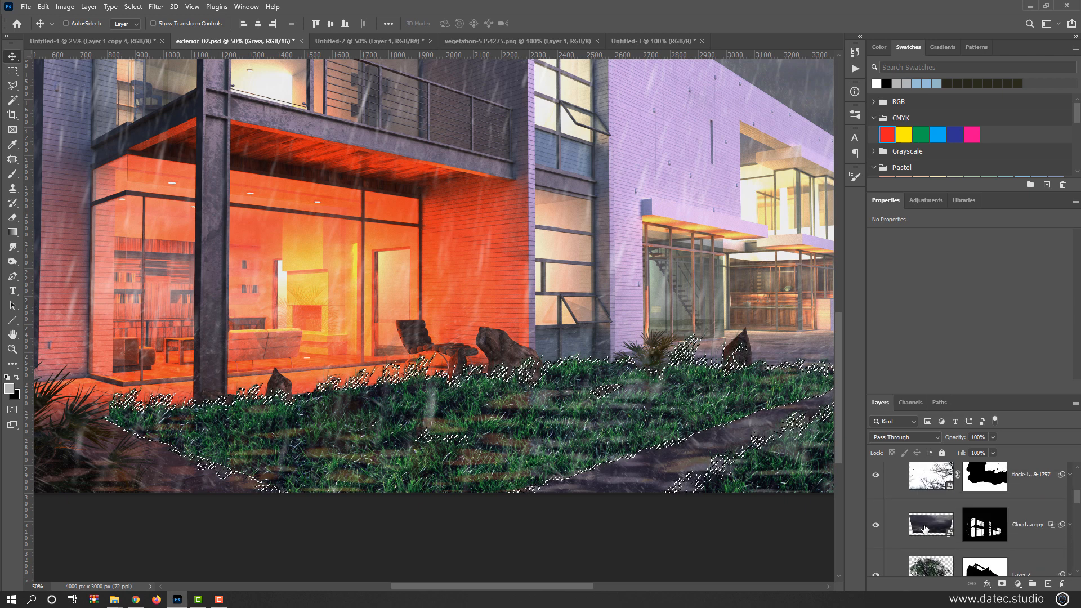
pyautogui.scroll(1, 925, 528)
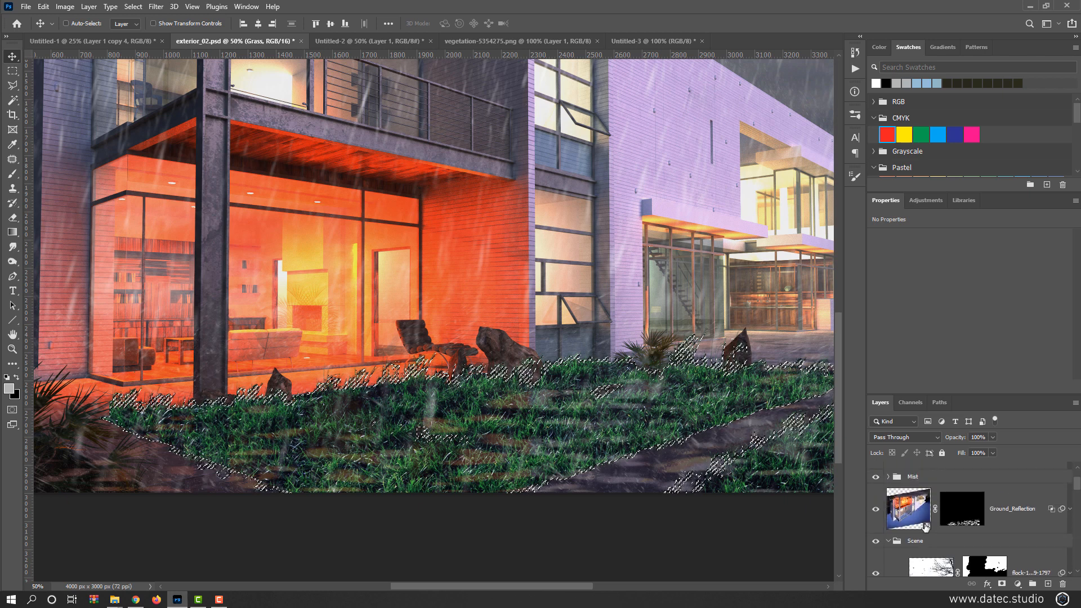
pyautogui.click(876, 510)
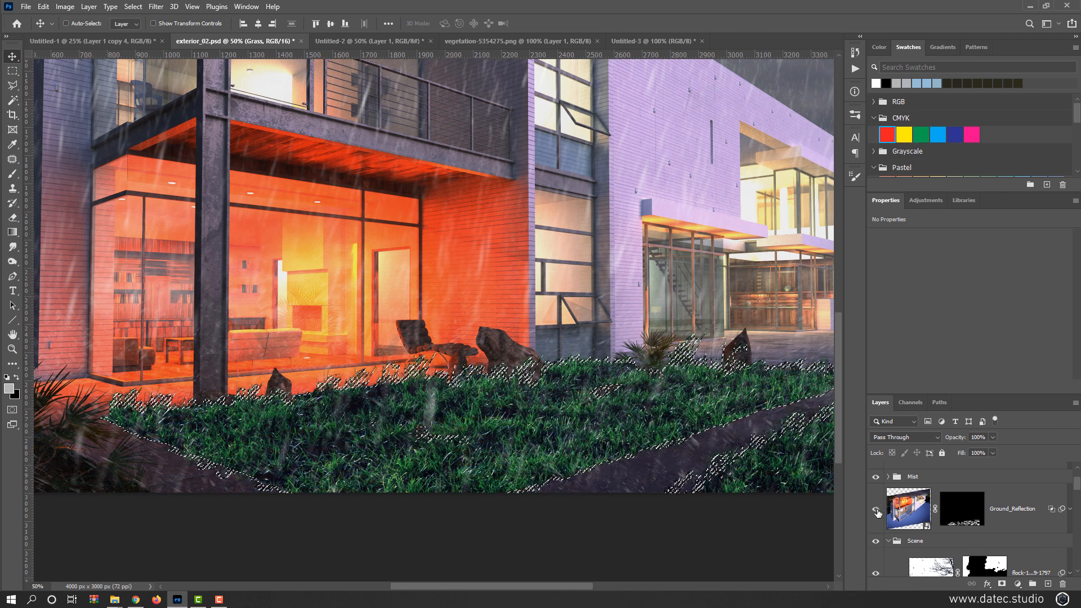
pyautogui.click(958, 513)
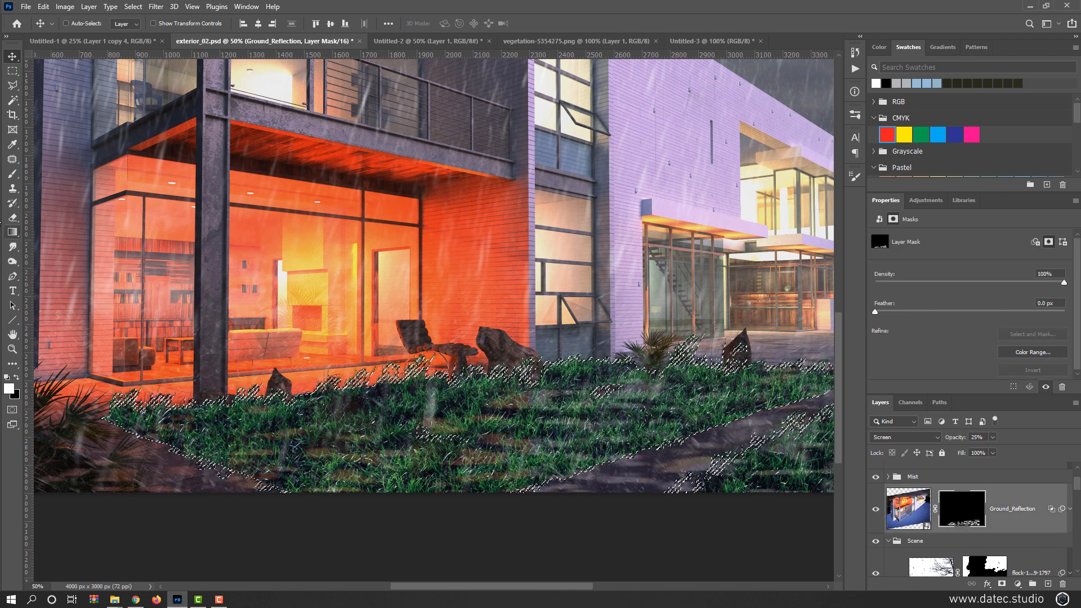
# Step: Set up a round brush with black (000000) as the foreground colour, 269 px size and 14% flow
pyautogui.press('b')
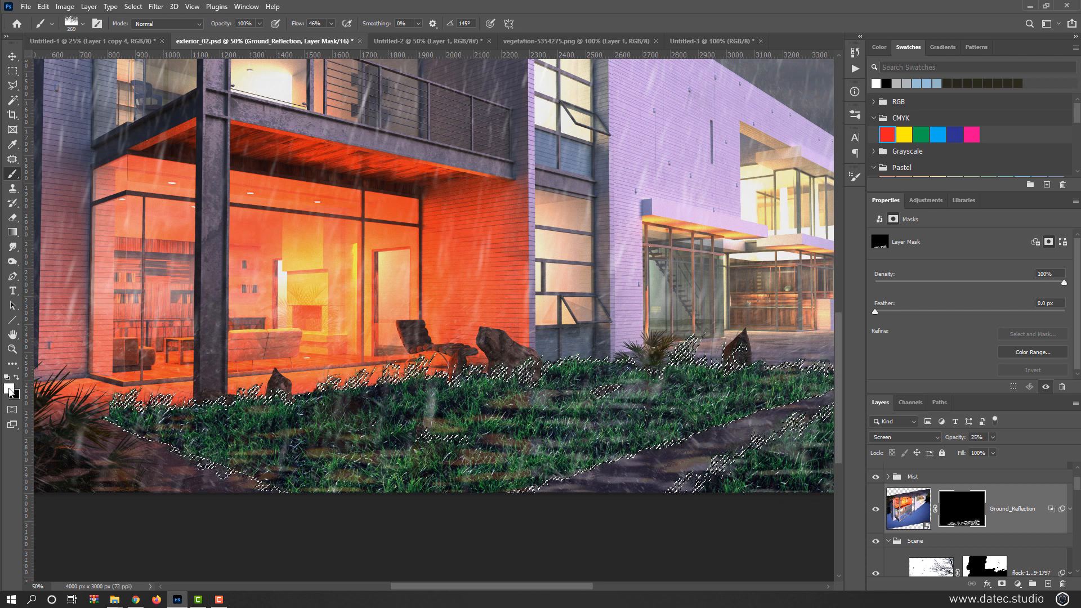
pyautogui.click(8, 388)
pyautogui.write('000000')
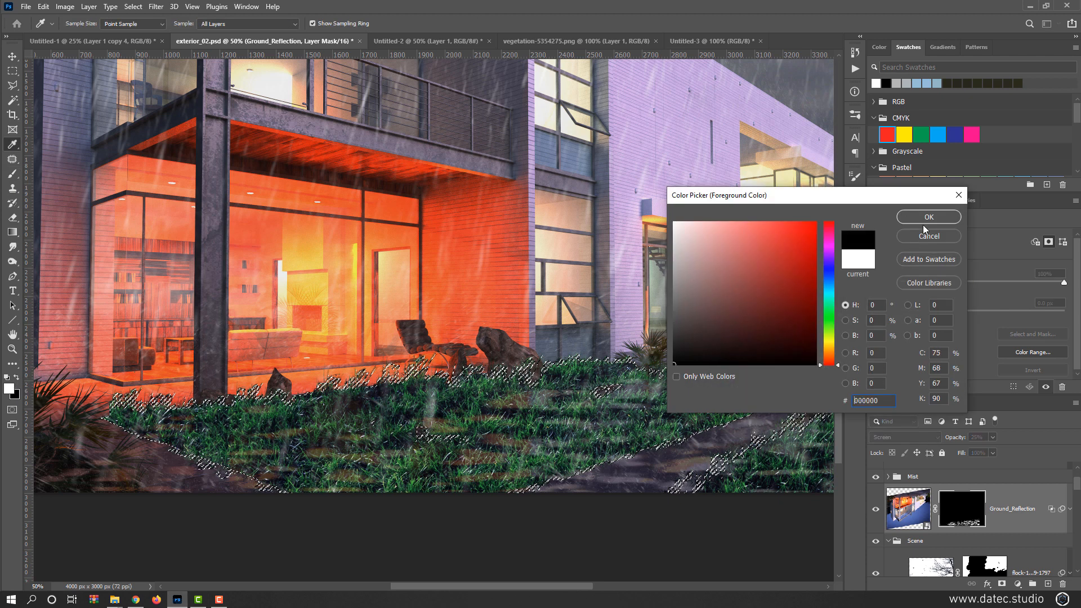
pyautogui.click(929, 217)
pyautogui.rightClick(597, 310)
pyautogui.click(682, 301)
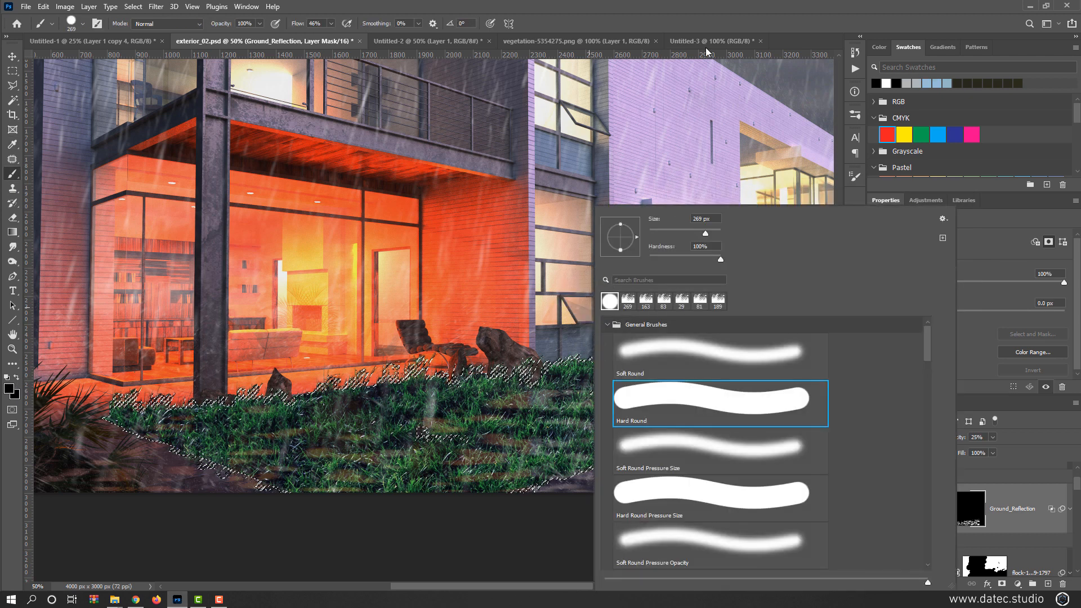
pyautogui.press('Return')
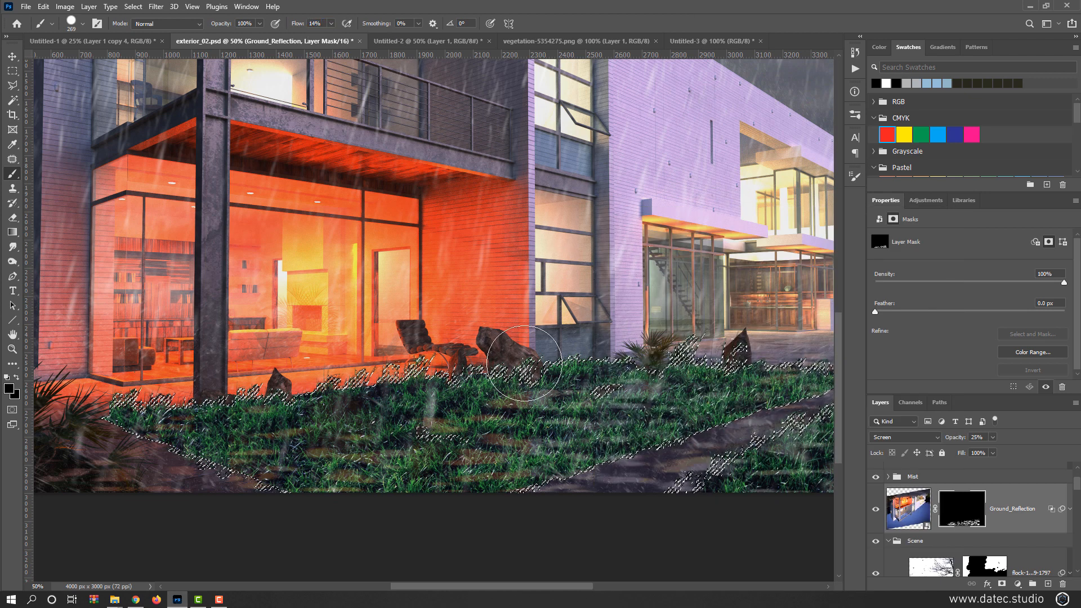
# Step: Paint black inside the grass selection on the Ground_Reflection mask with a 437 px brush at 5% flow, and clear the selection
pyautogui.moveTo(546, 353)
pyautogui.mouseDown()
pyautogui.moveTo(467, 366)
pyautogui.moveTo(448, 393)
pyautogui.mouseUp()
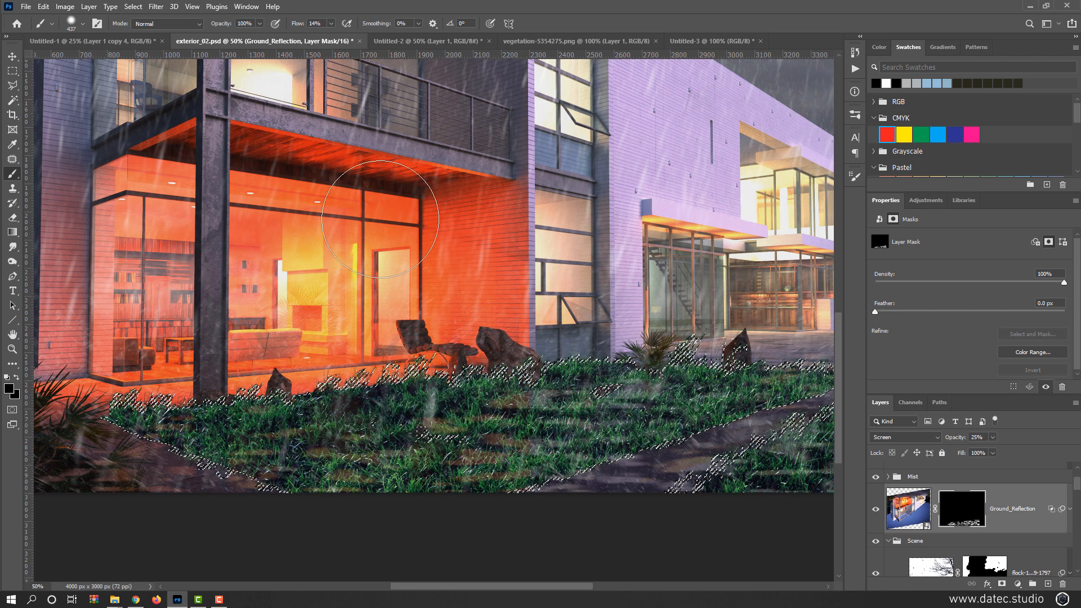
pyautogui.write('5')
pyautogui.press('Return')
pyautogui.moveTo(587, 441); pyautogui.dragTo(411, 461)
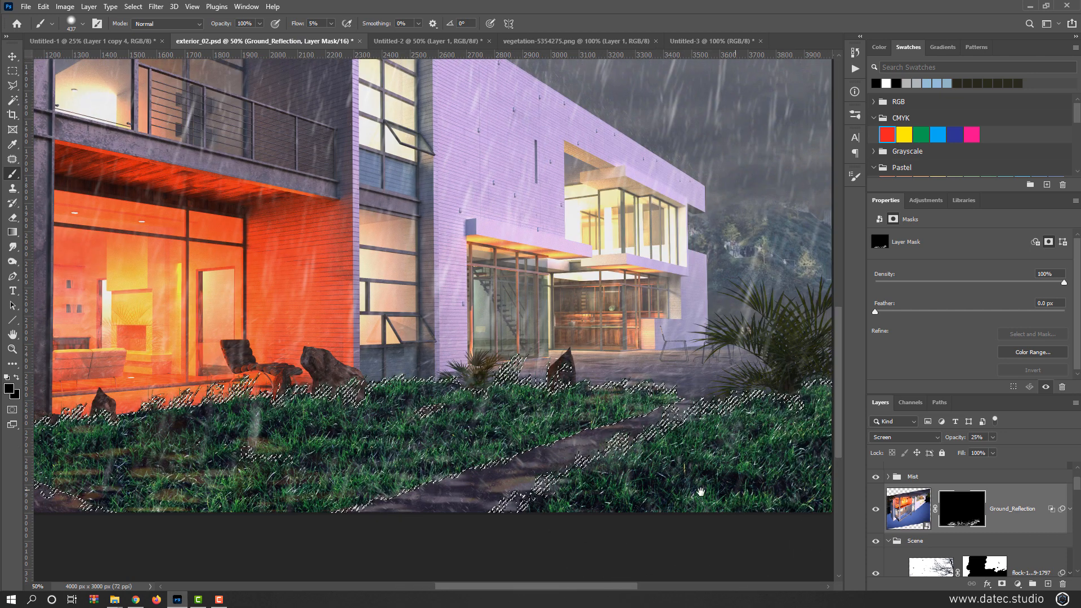
pyautogui.moveTo(701, 491); pyautogui.dragTo(590, 498)
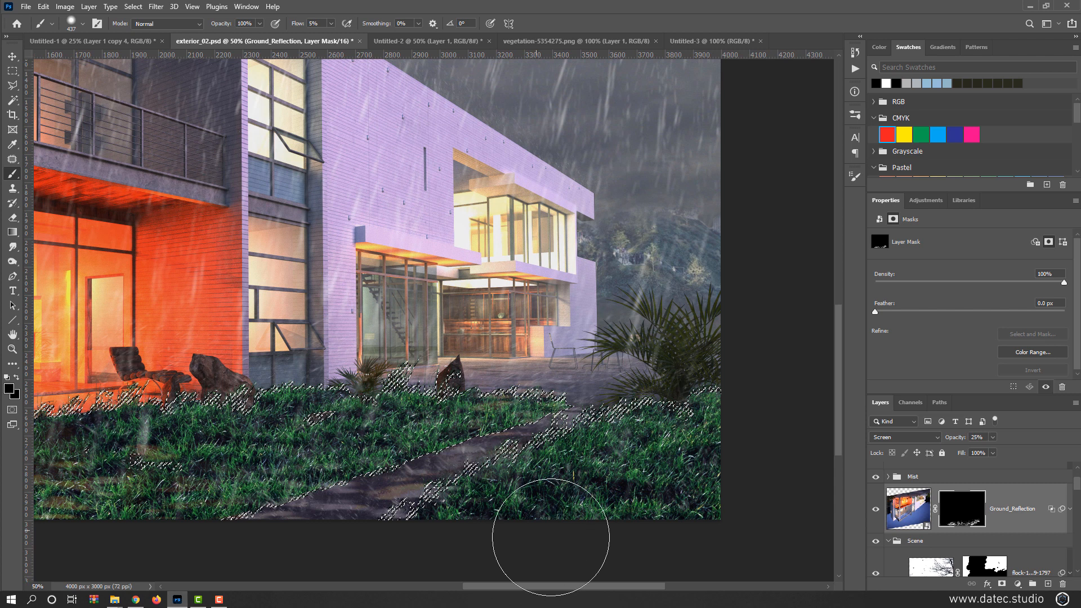
pyautogui.moveTo(282, 486); pyautogui.dragTo(666, 501)
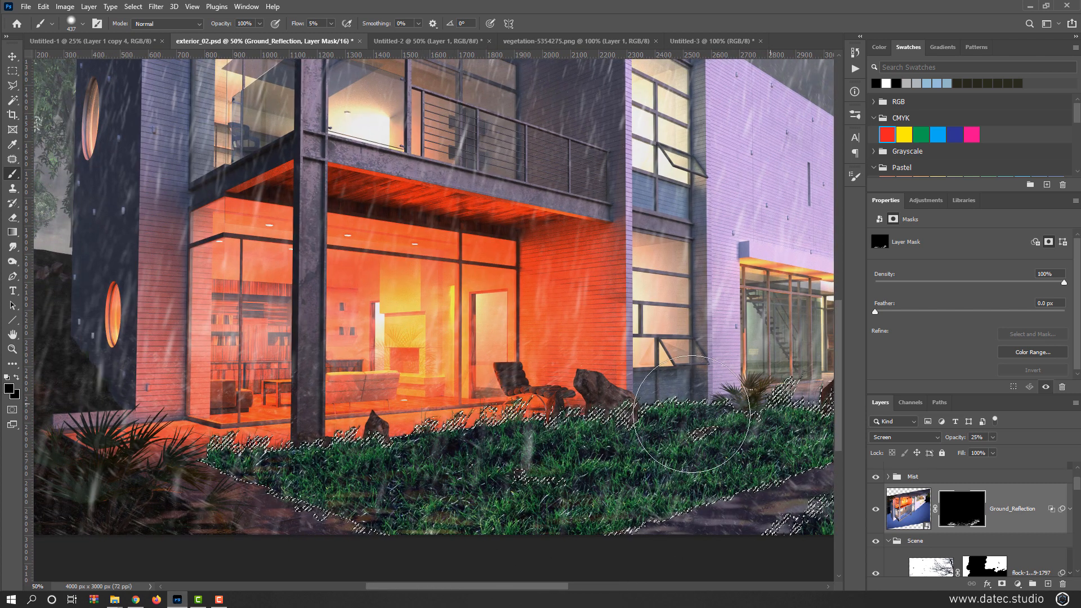
pyautogui.hotkey('ctrl', '-')
pyautogui.hotkey('ctrl', '-')
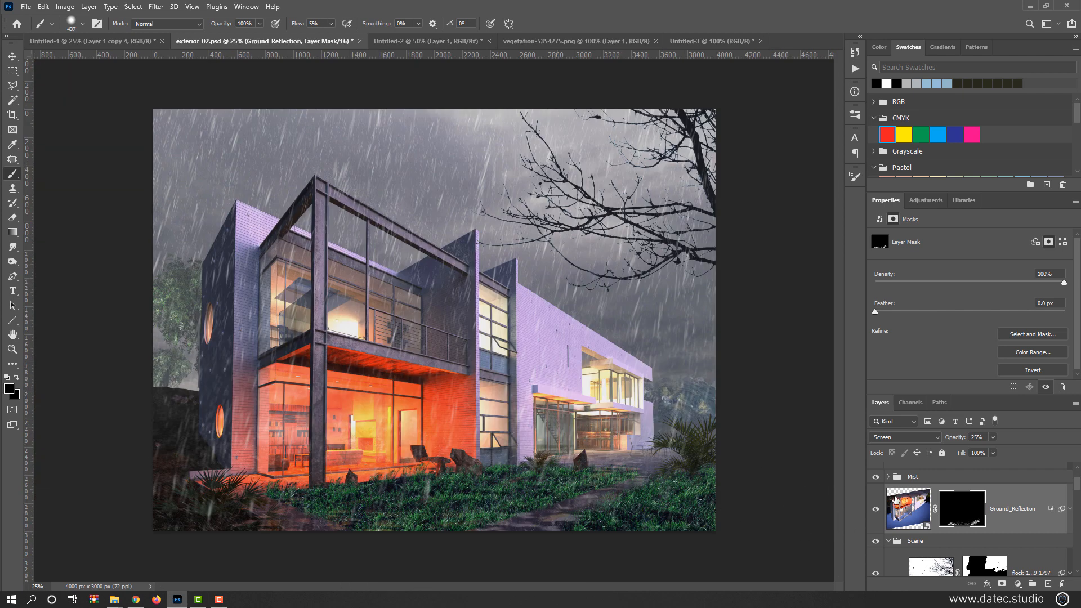
# Step: Select the grass image layer in the Grass group and reduce its opacity to 84%
pyautogui.click(12, 56)
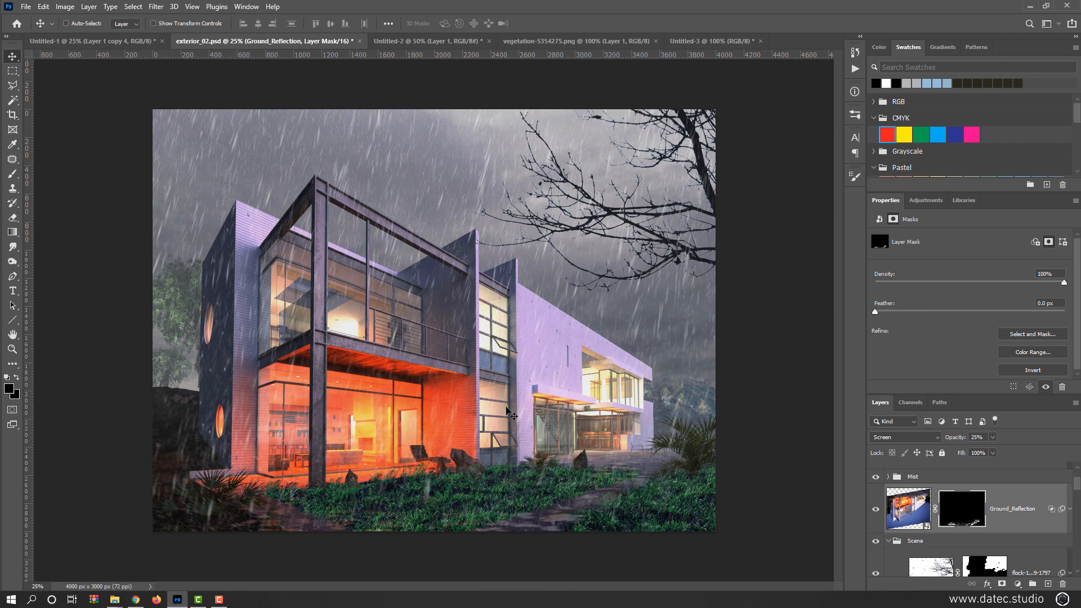
pyautogui.scroll(-5, 939, 523)
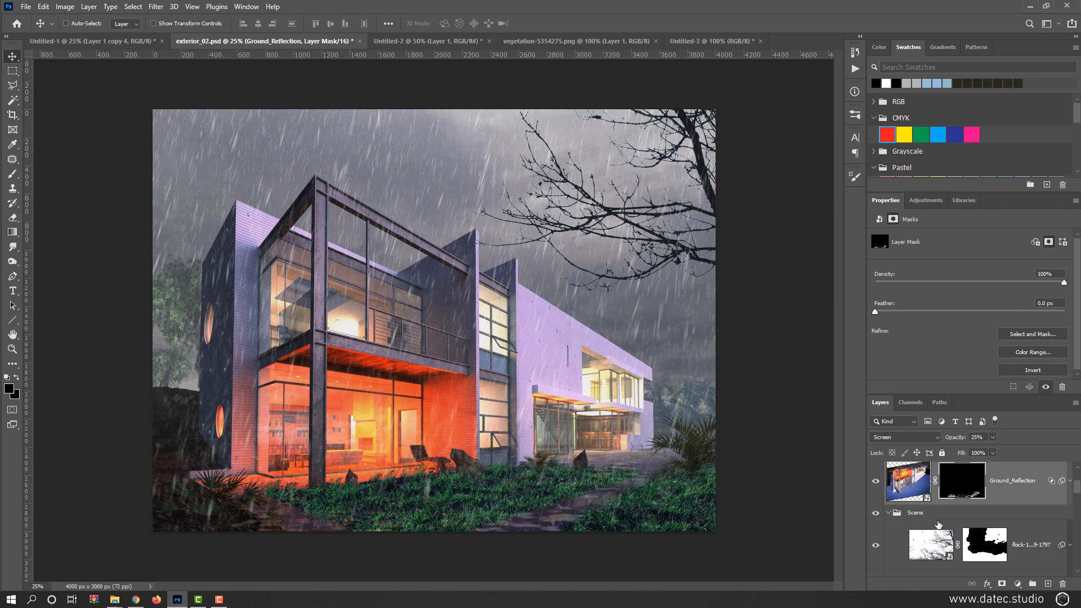
pyautogui.scroll(-3, 923, 536)
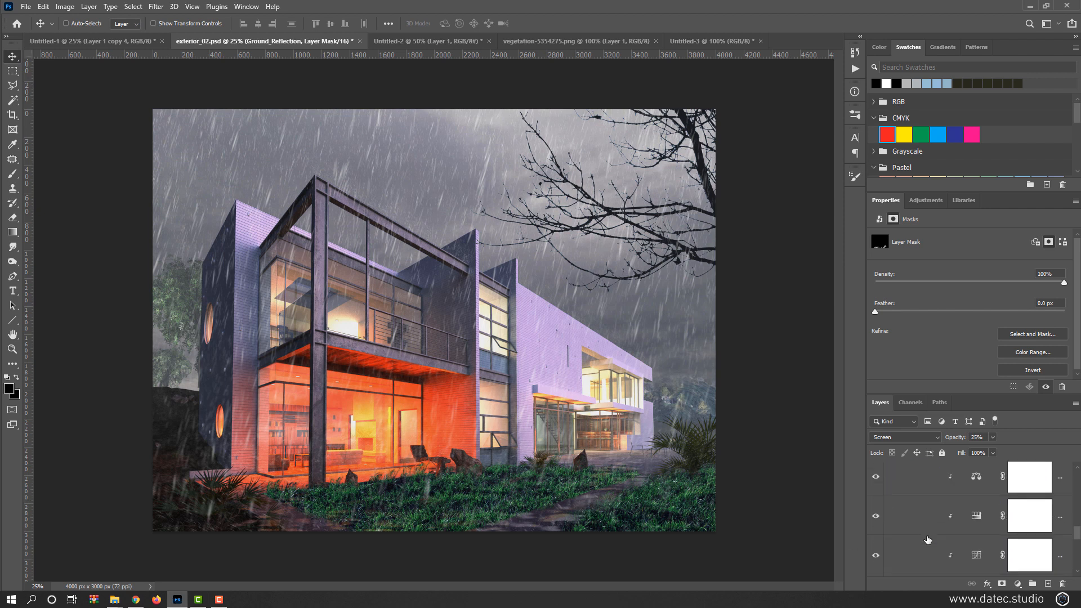
pyautogui.click(921, 553)
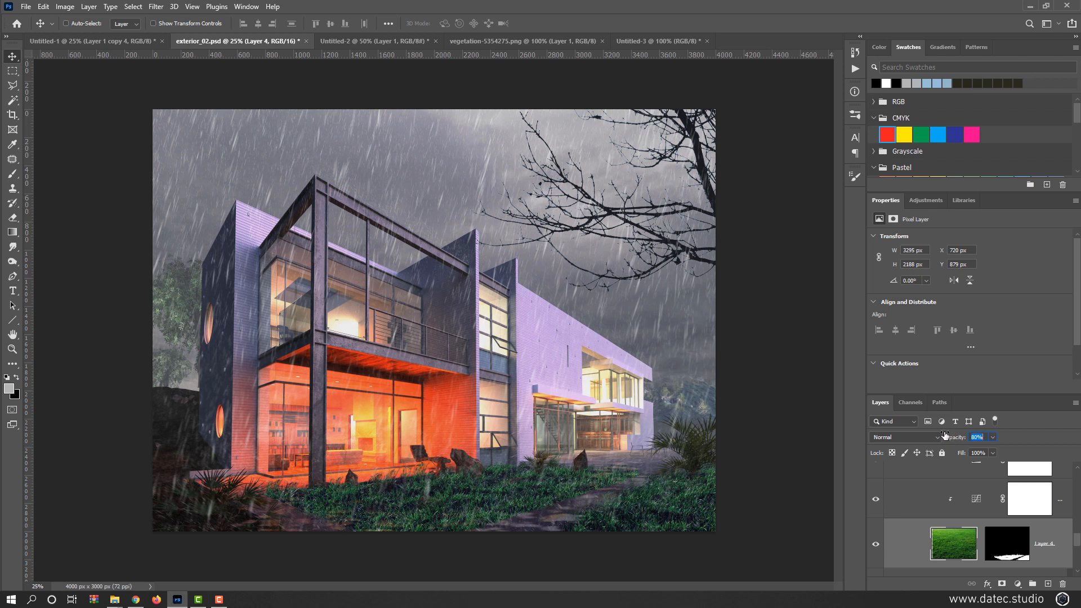
pyautogui.scroll(1, 961, 530)
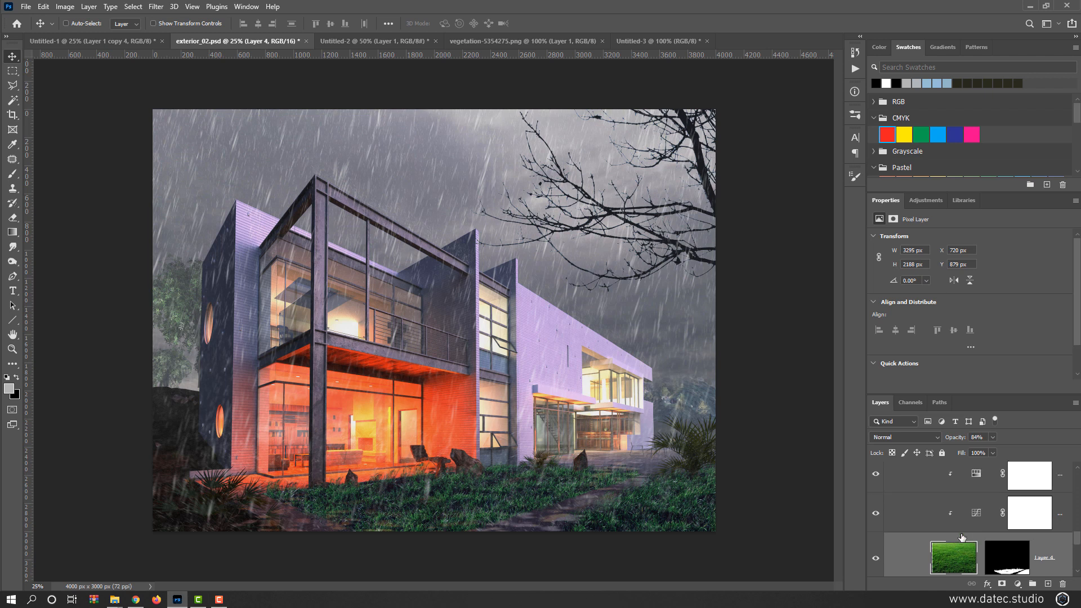
# Step: Adjust the grass's Hue/Saturation layer to hue -10, saturation -36 and lightness -9
pyautogui.click(877, 513)
pyautogui.scroll(1, 881, 515)
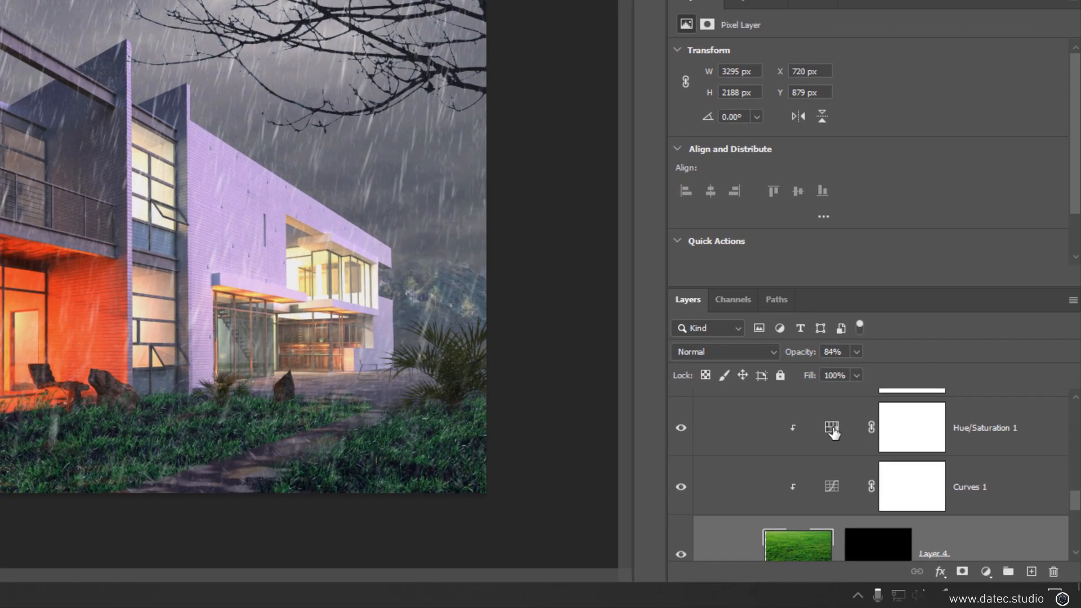
pyautogui.click(860, 449)
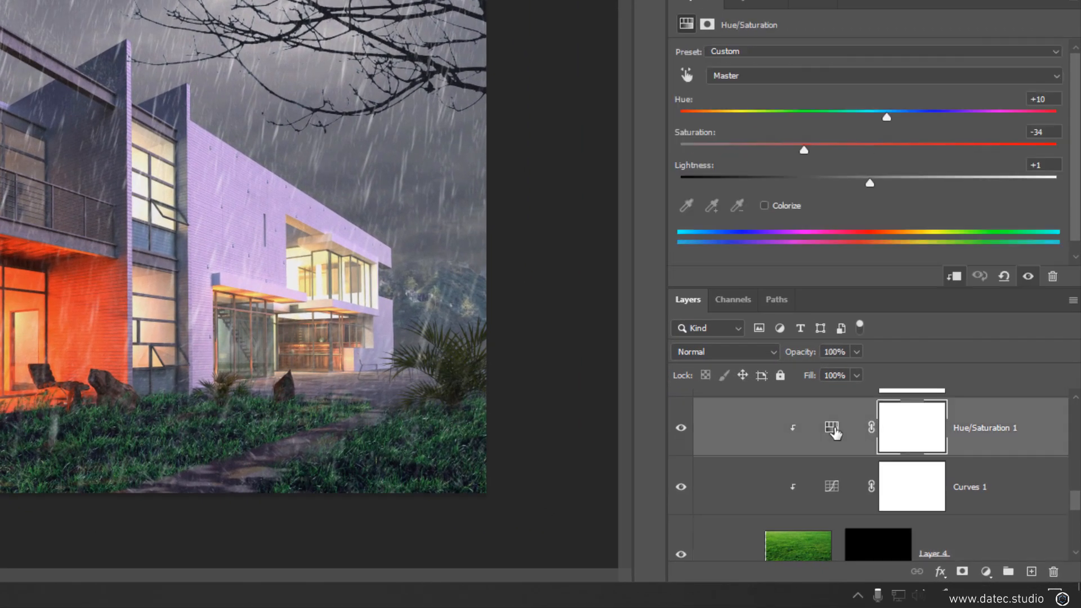
pyautogui.moveTo(880, 116); pyautogui.dragTo(860, 113)
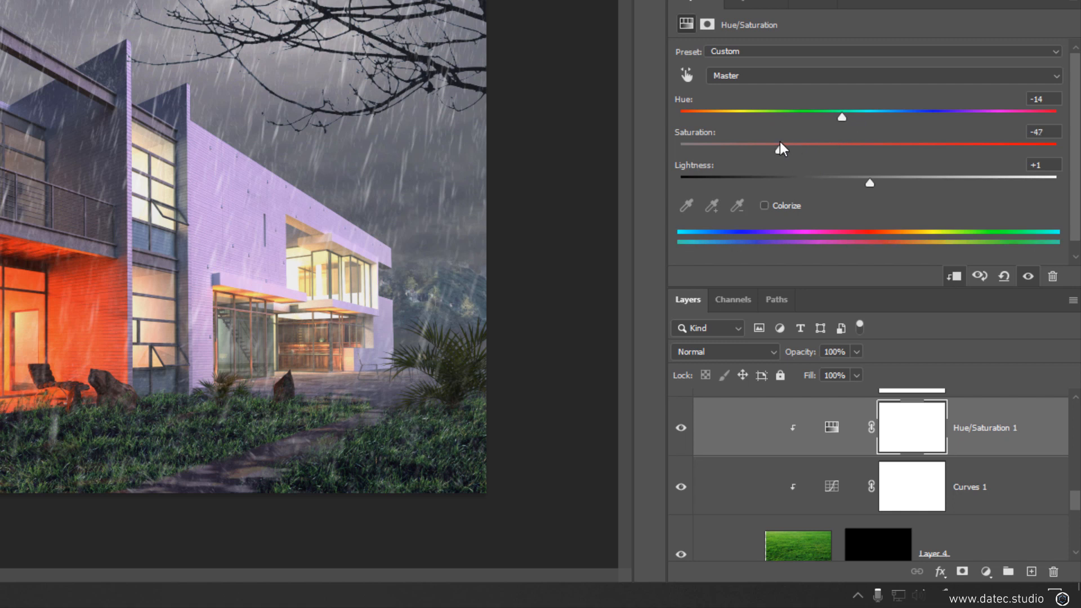
pyautogui.moveTo(869, 180); pyautogui.dragTo(846, 178)
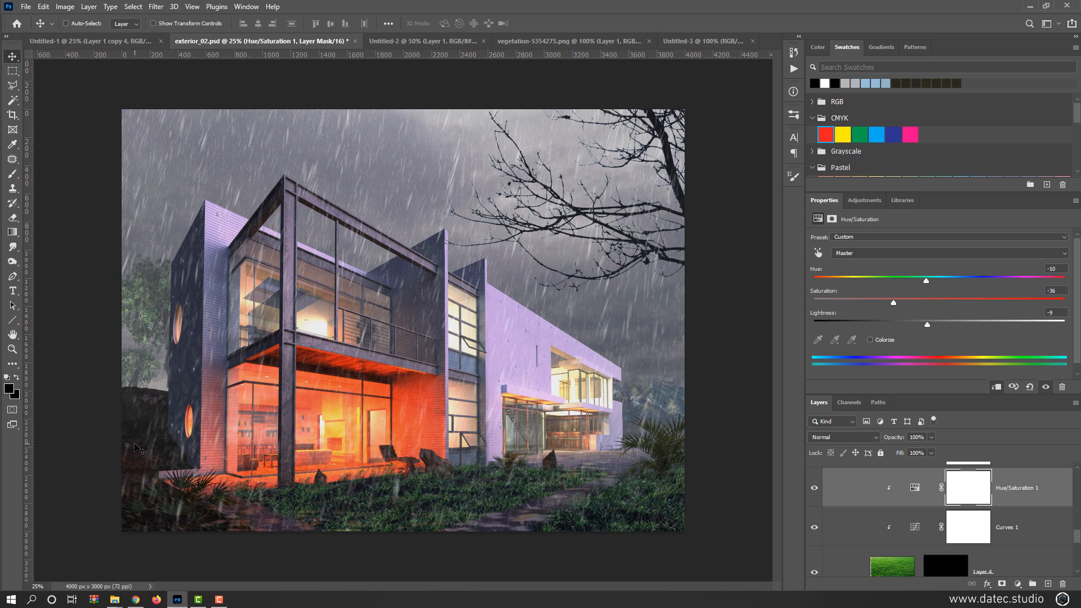
pyautogui.scroll(2, 978, 518)
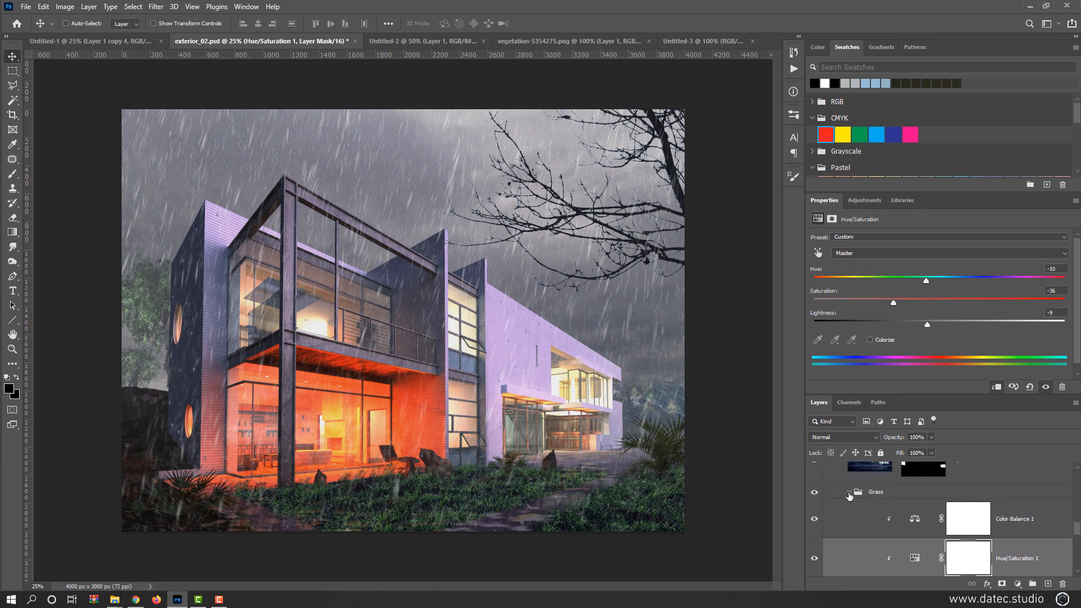
# Step: Duplicate the Grass group and name the copy Grass_Left
pyautogui.click(850, 494)
pyautogui.moveTo(875, 495); pyautogui.dragTo(1048, 584)
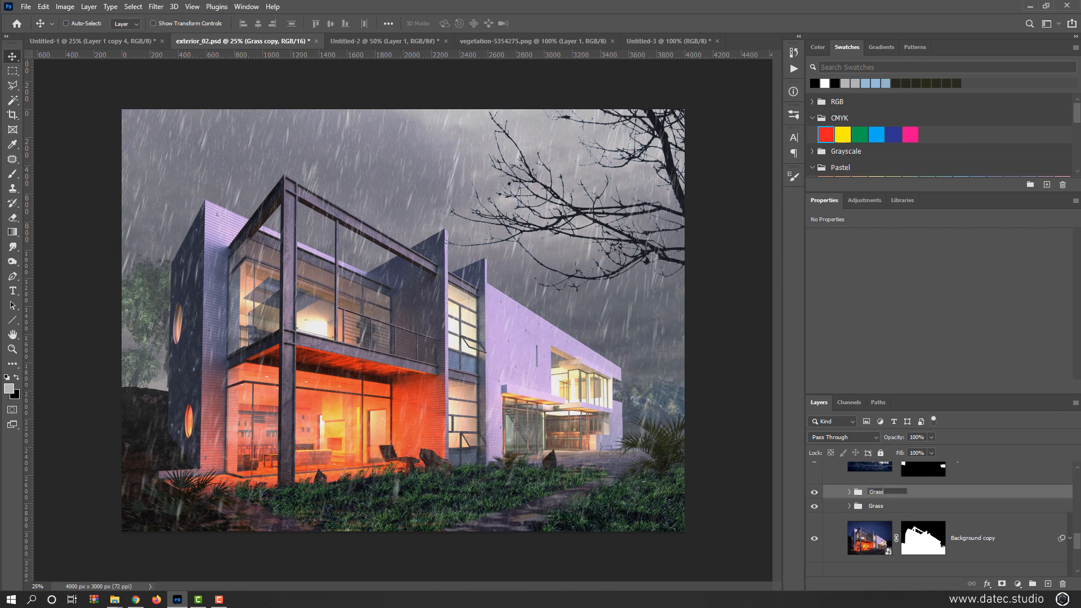
pyautogui.write('t')
pyautogui.press('Return')
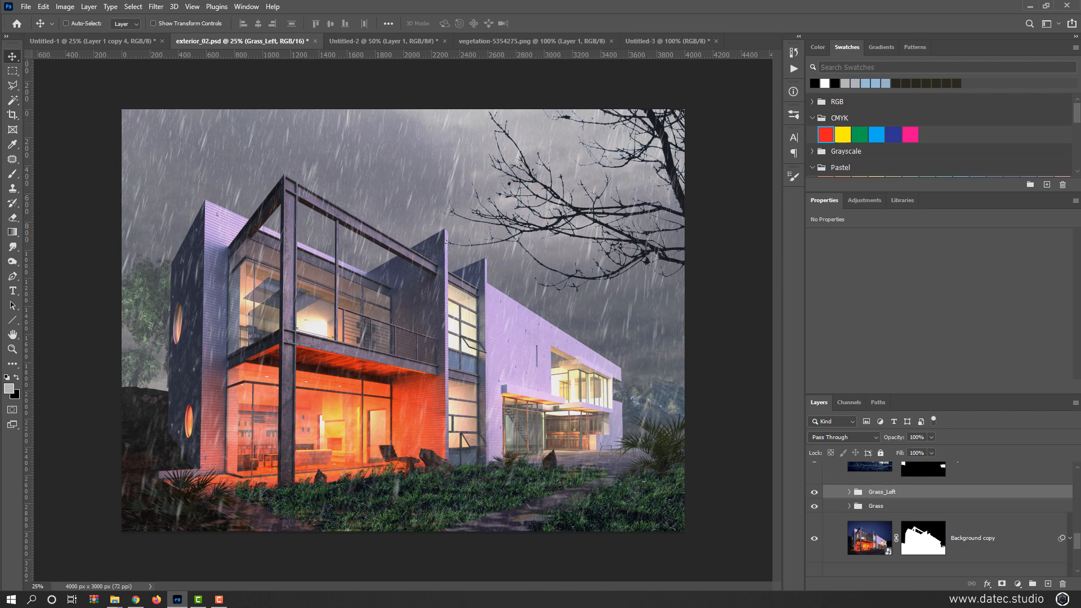
pyautogui.moveTo(479, 488)
pyautogui.mouseDown()
pyautogui.moveTo(315, 473)
pyautogui.moveTo(334, 490)
pyautogui.moveTo(418, 472)
pyautogui.moveTo(490, 488)
pyautogui.mouseUp()
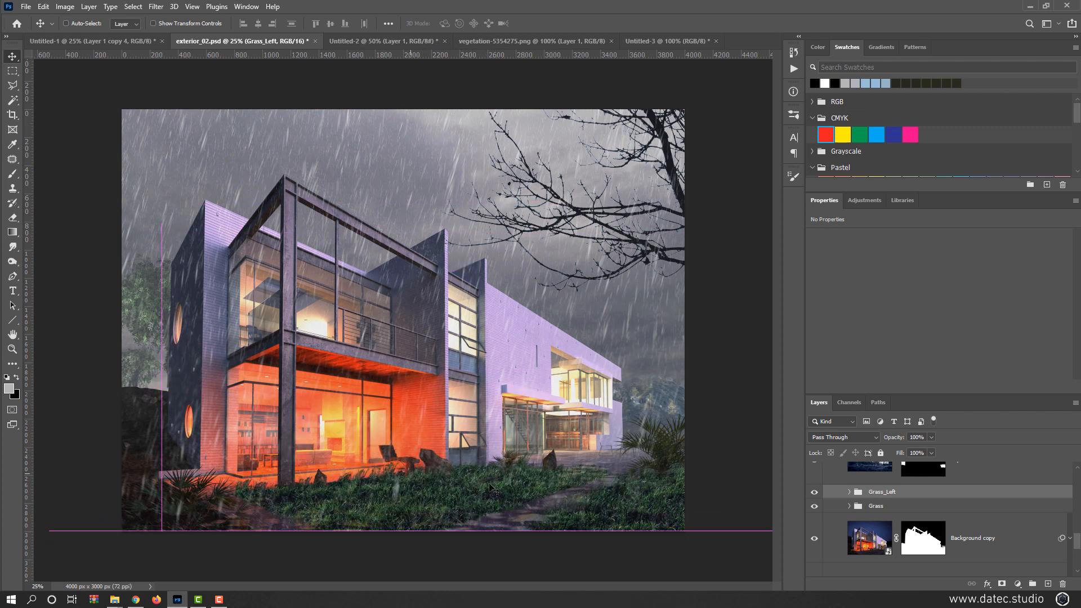
# Step: Delete the layer mask from the grass image layer inside the Grass_Left group
pyautogui.click(850, 492)
pyautogui.scroll(-3, 924, 510)
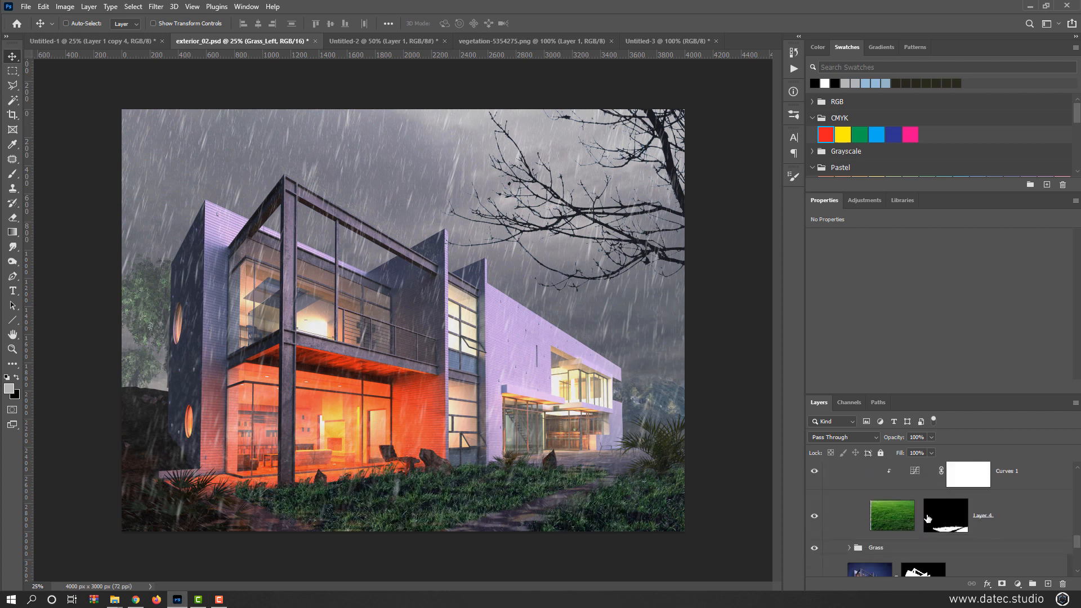
pyautogui.moveTo(952, 522); pyautogui.dragTo(1061, 585)
pyautogui.click(542, 223)
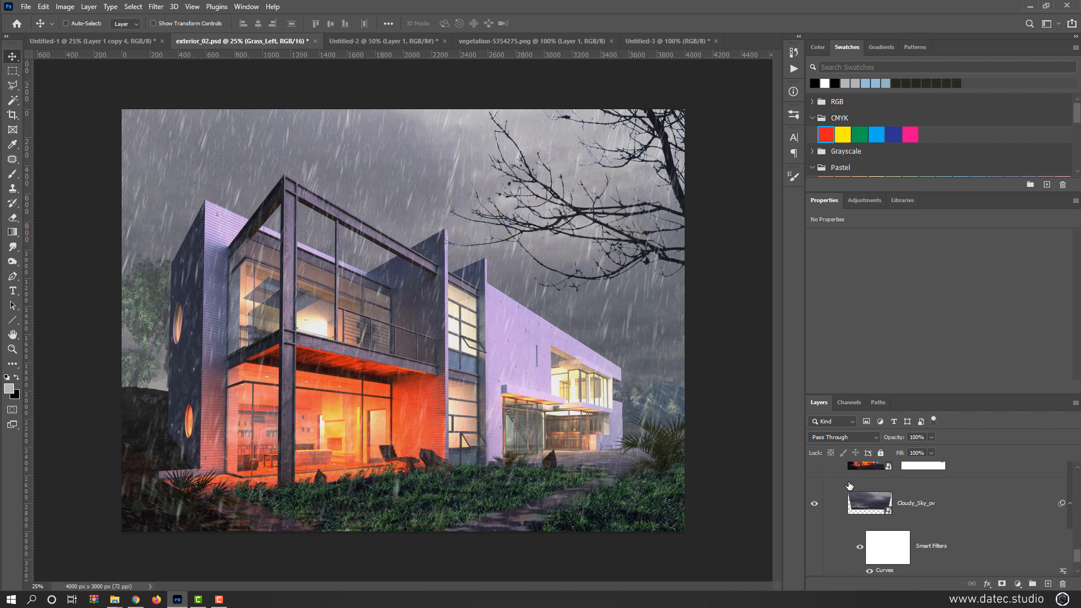
pyautogui.scroll(5, 923, 537)
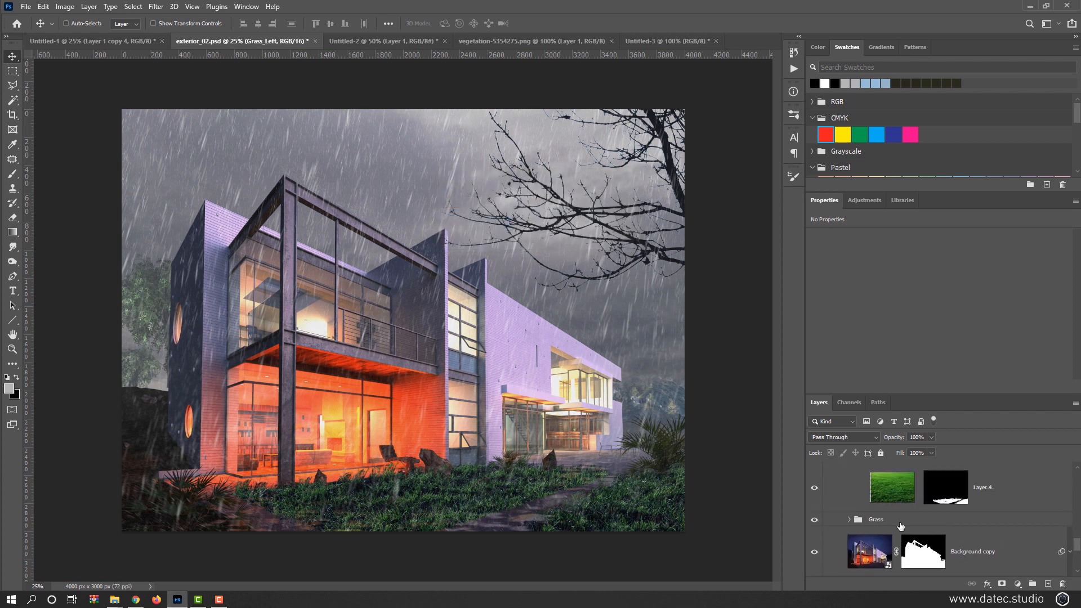
pyautogui.scroll(1, 899, 528)
pyautogui.scroll(-2, 902, 526)
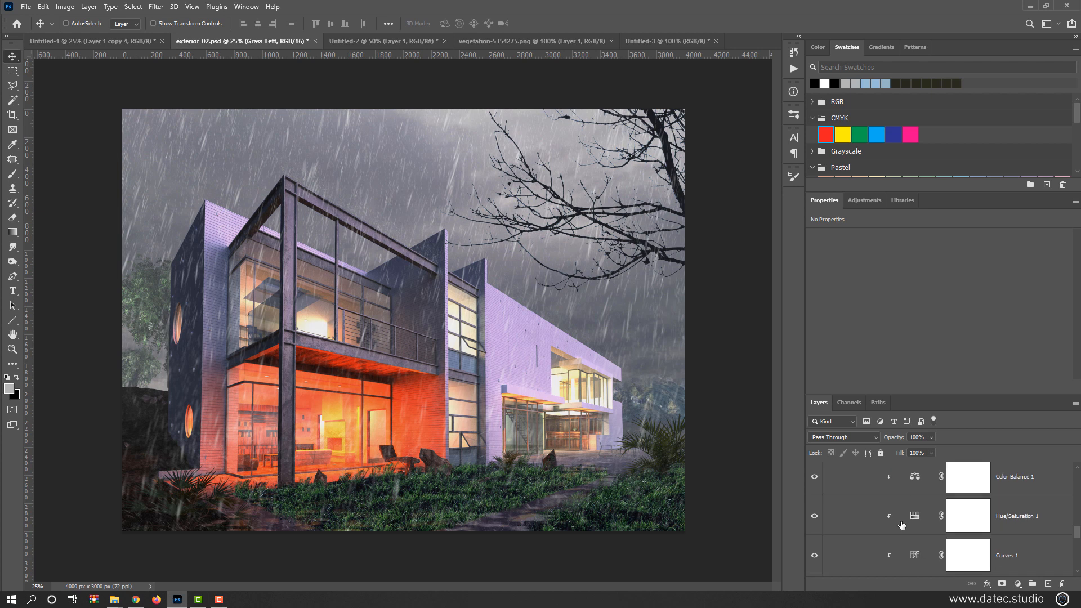
pyautogui.moveTo(952, 522); pyautogui.dragTo(1063, 583)
pyautogui.click(593, 228)
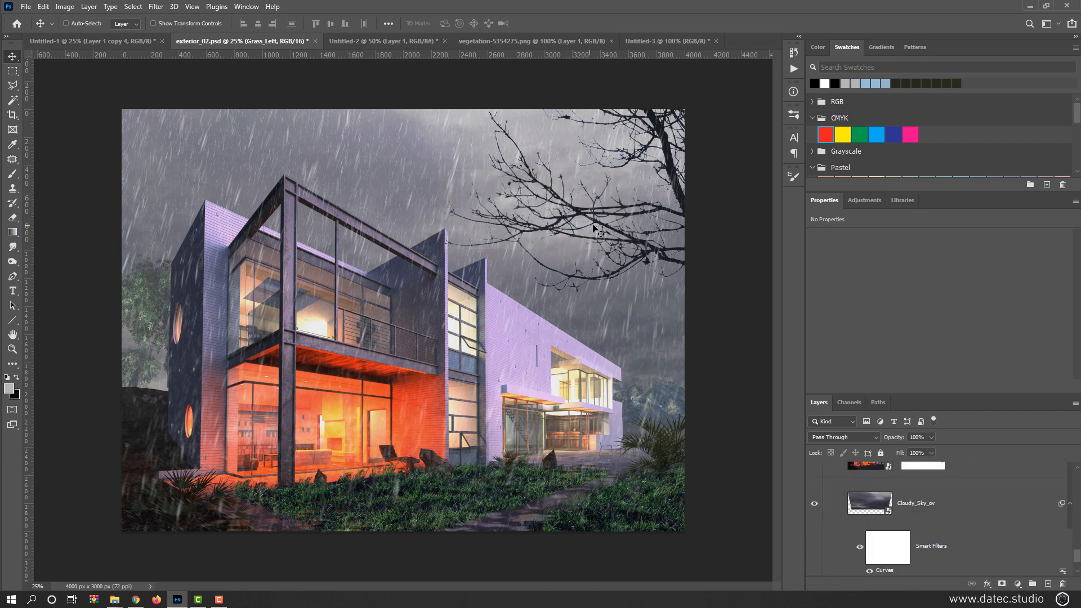
# Step: Move the Grass_Left grass over the left side of the house and hide its image layer with a black mask
pyautogui.moveTo(451, 407); pyautogui.dragTo(389, 413)
pyautogui.moveTo(347, 441); pyautogui.dragTo(270, 448)
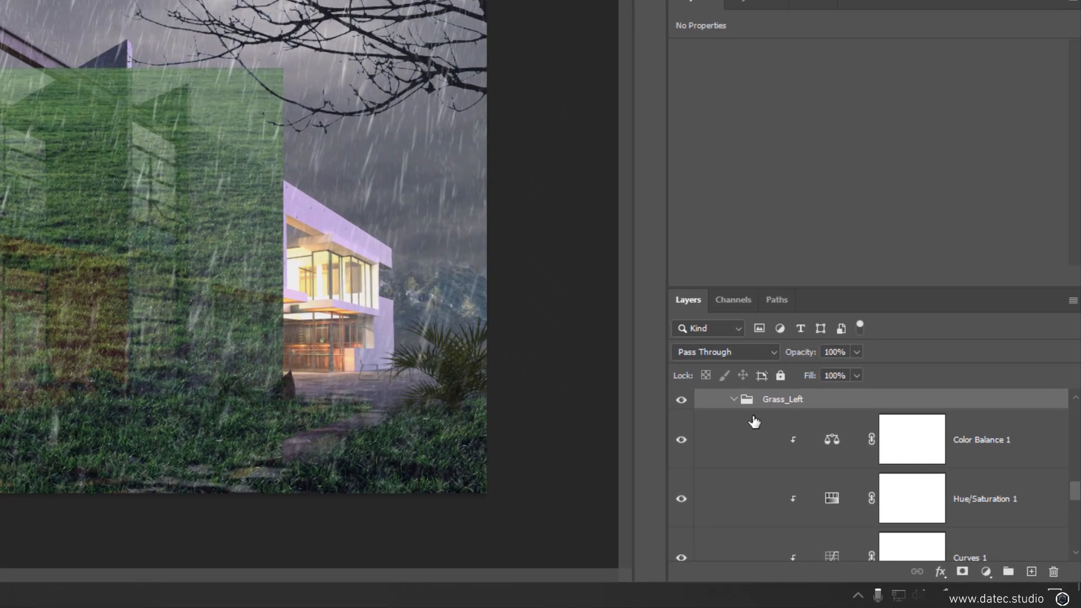
pyautogui.scroll(-3, 764, 452)
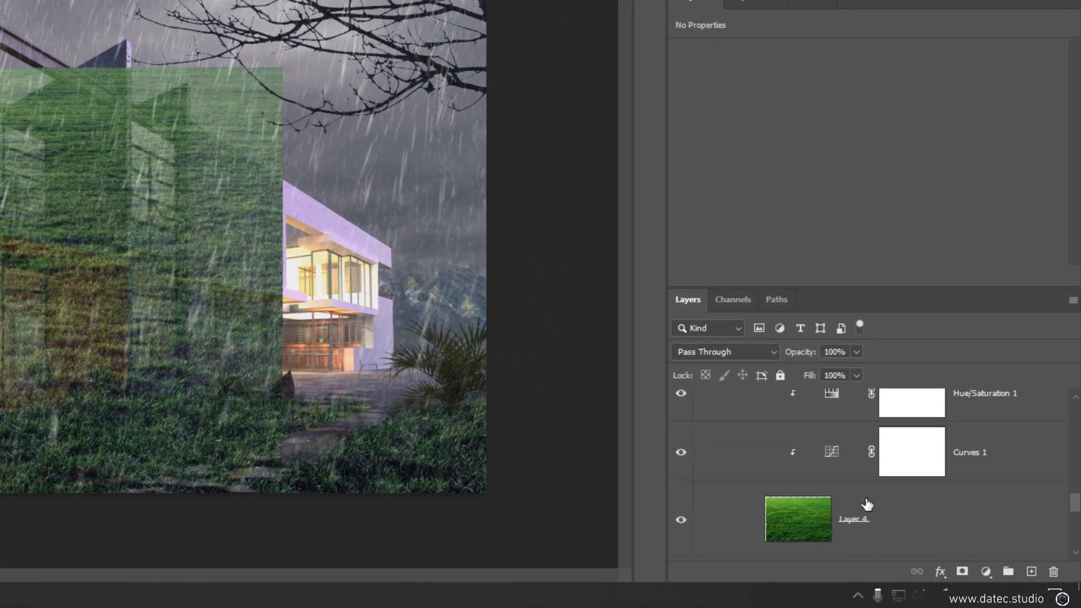
pyautogui.click(811, 465)
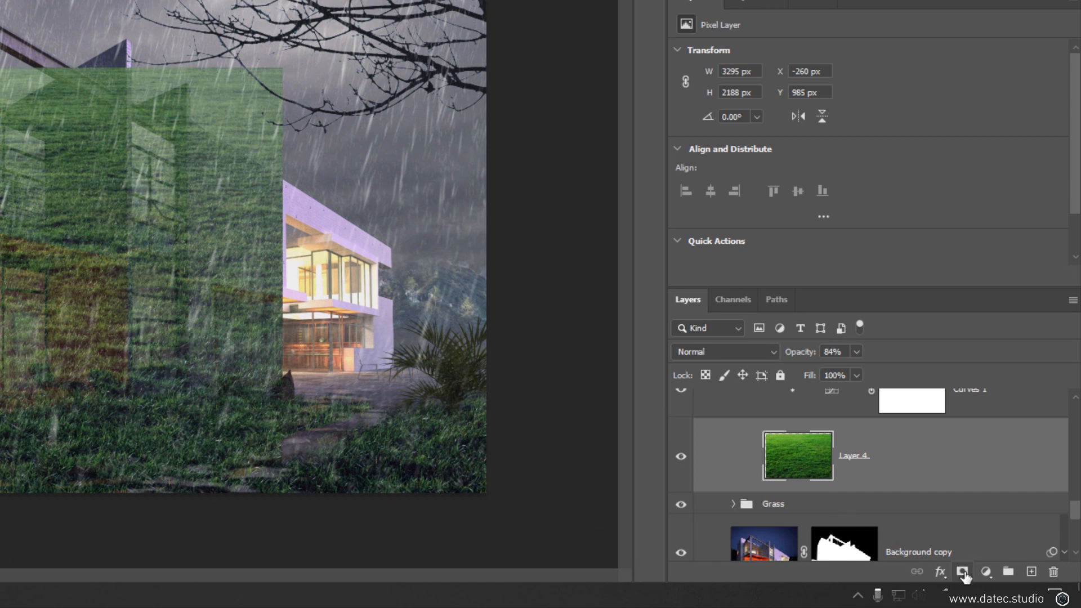
pyautogui.press('alt')
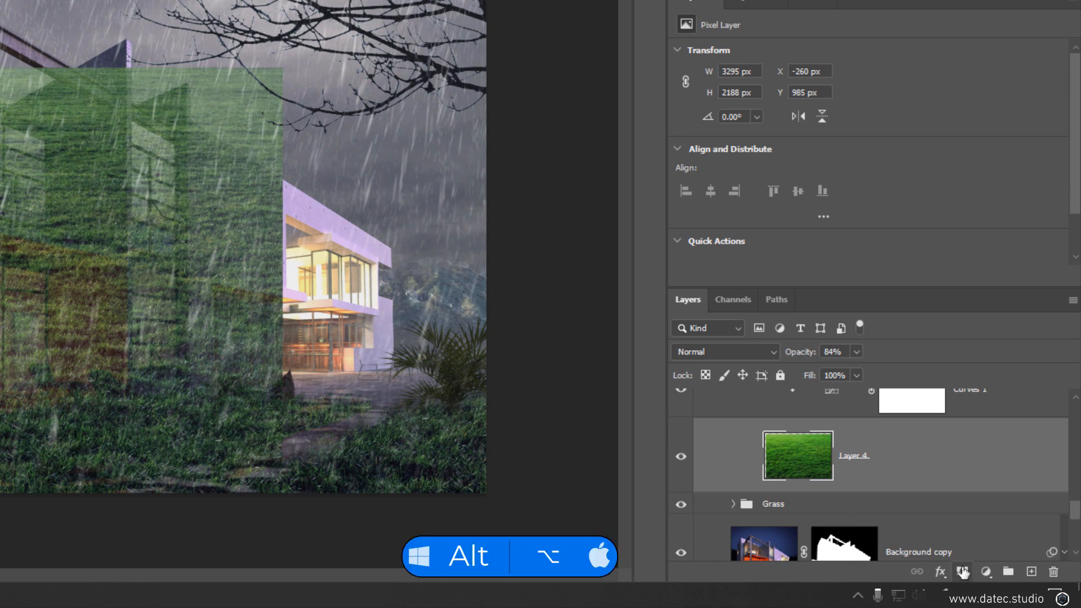
pyautogui.keyDown('alt'); pyautogui.click(962, 572); pyautogui.keyUp('alt')
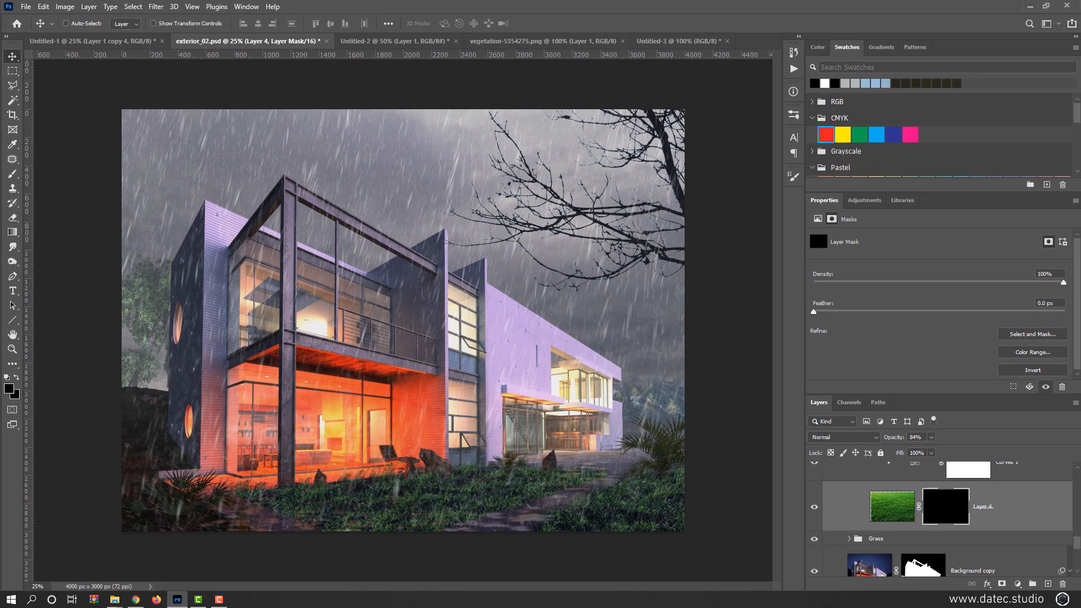
# Step: Set up the grass-shaped brush with a 0° angle, 327 px size and 30% flow
pyautogui.click(12, 175)
pyautogui.scroll(2, 189, 386)
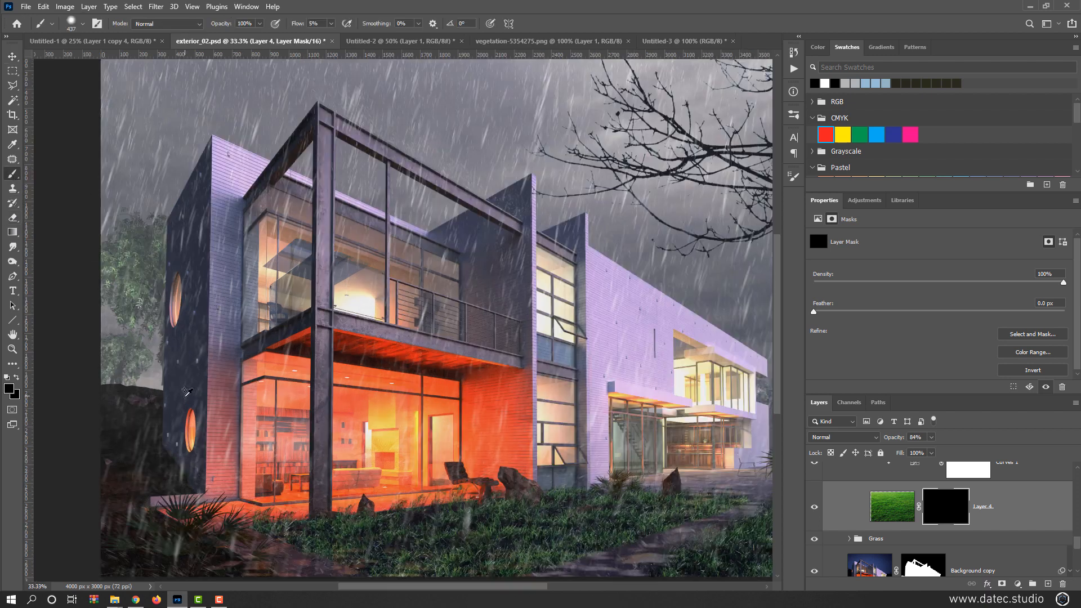
pyautogui.moveTo(189, 386); pyautogui.dragTo(456, 333)
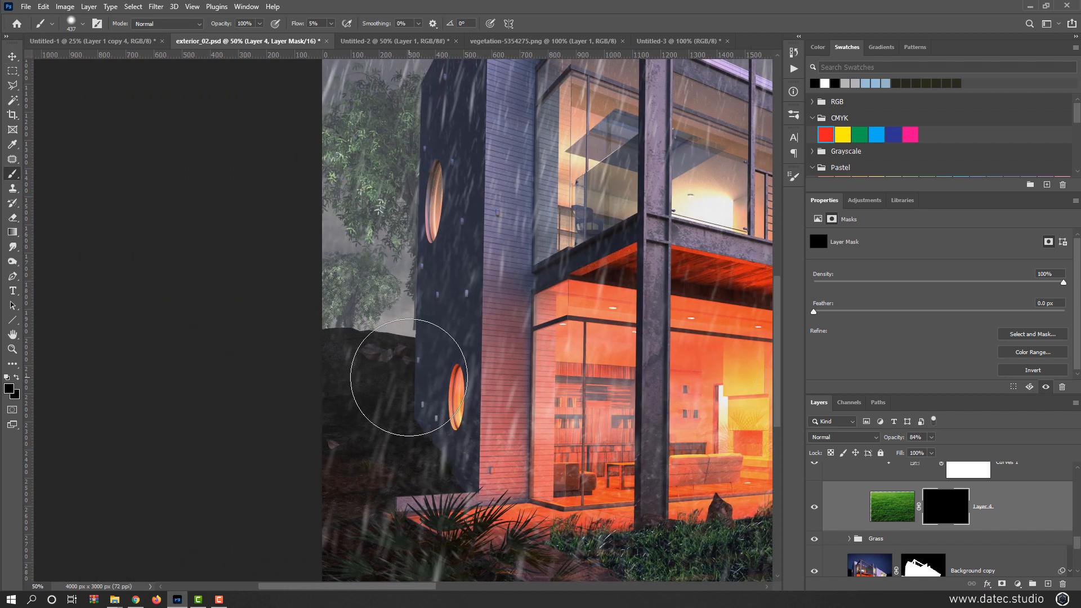
pyautogui.rightClick(400, 378)
pyautogui.doubleClick(459, 299)
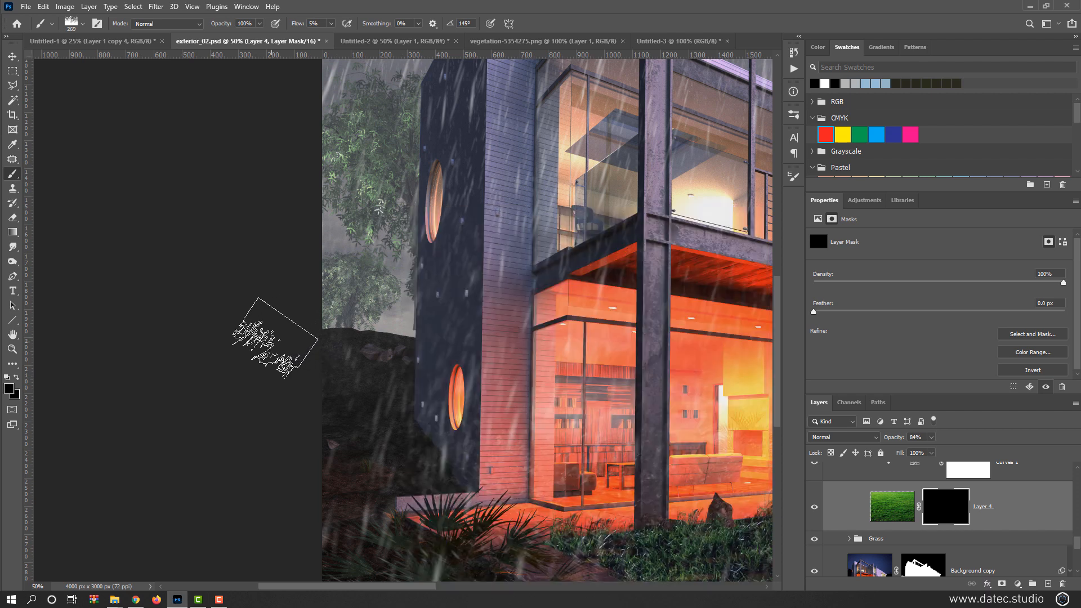
pyautogui.rightClick(376, 327)
pyautogui.click(459, 308)
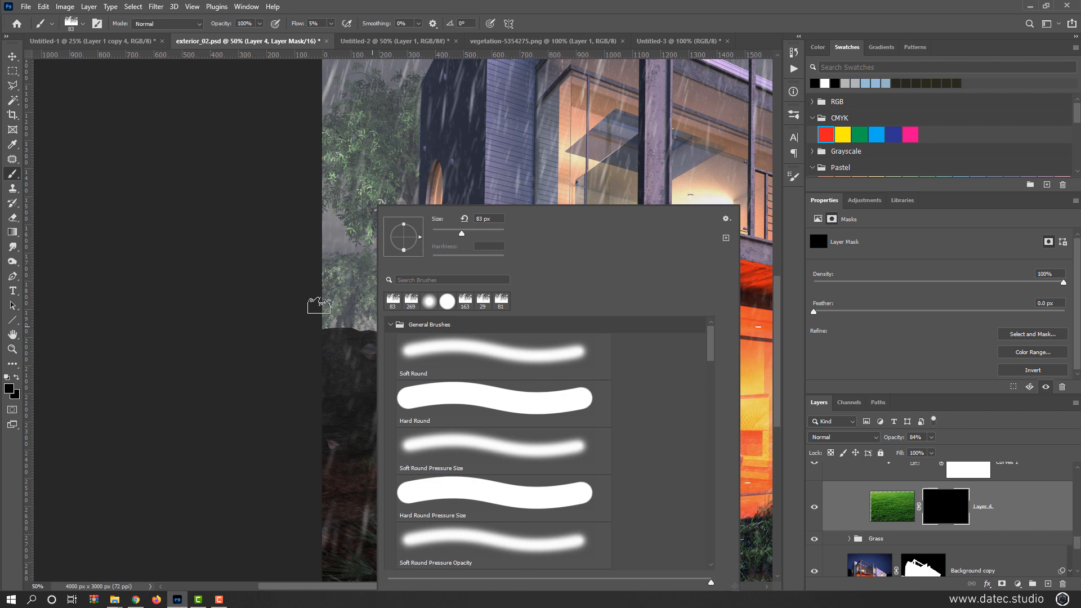
pyautogui.keyDown('alt'); pyautogui.click(250, 298); pyautogui.keyUp('alt')
pyautogui.moveTo(393, 318); pyautogui.dragTo(437, 322)
pyautogui.moveTo(400, 389); pyautogui.dragTo(382, 357)
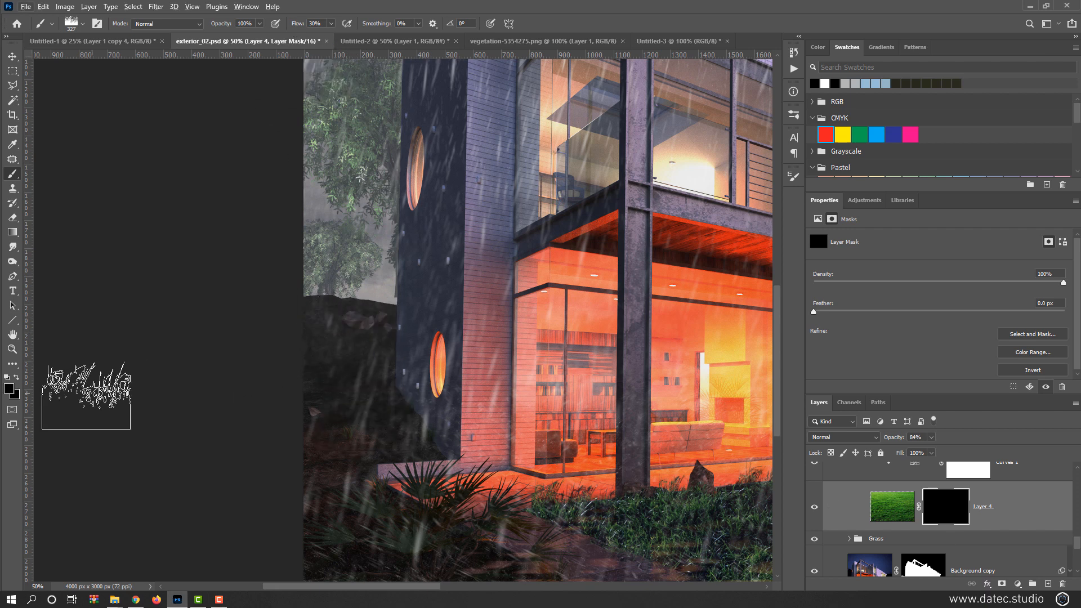
# Step: Paint white on the grass mask over the dark slope left of the house and the ground below it
pyautogui.press('x')
pyautogui.moveTo(341, 357)
pyautogui.mouseDown()
pyautogui.moveTo(319, 333)
pyautogui.moveTo(340, 325)
pyautogui.moveTo(352, 403)
pyautogui.moveTo(363, 416)
pyautogui.moveTo(340, 491)
pyautogui.mouseUp()
pyautogui.moveTo(358, 374)
pyautogui.mouseDown()
pyautogui.moveTo(369, 403)
pyautogui.moveTo(387, 383)
pyautogui.moveTo(397, 417)
pyautogui.moveTo(382, 440)
pyautogui.moveTo(399, 476)
pyautogui.moveTo(338, 425)
pyautogui.moveTo(320, 387)
pyautogui.mouseUp()
pyautogui.moveTo(402, 431)
pyautogui.mouseDown()
pyautogui.moveTo(385, 397)
pyautogui.moveTo(349, 405)
pyautogui.moveTo(350, 451)
pyautogui.moveTo(311, 443)
pyautogui.moveTo(325, 432)
pyautogui.moveTo(310, 401)
pyautogui.mouseUp()
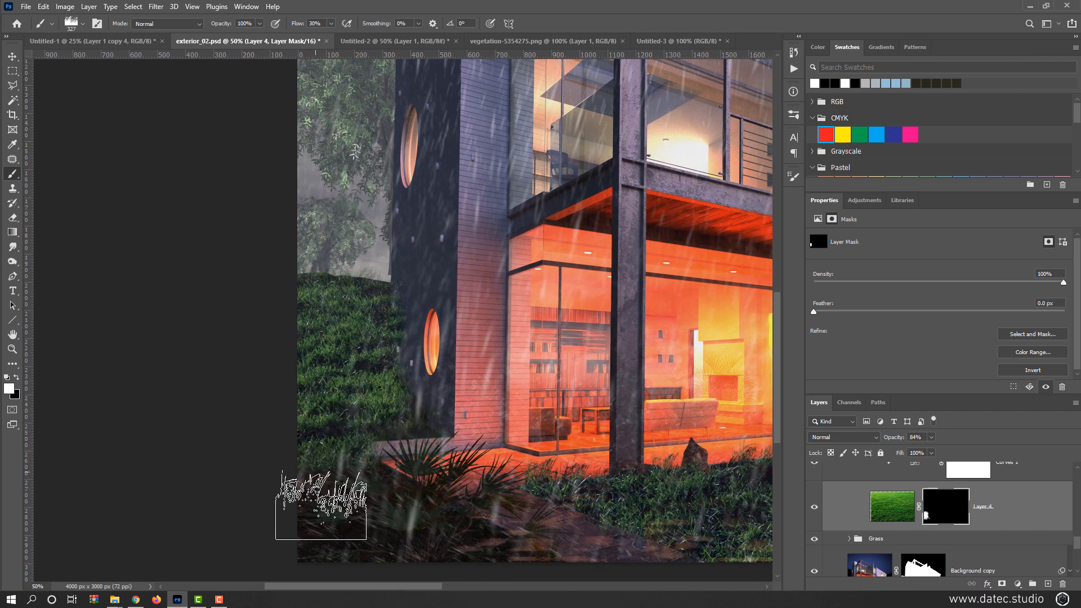
pyautogui.moveTo(308, 501); pyautogui.dragTo(302, 453)
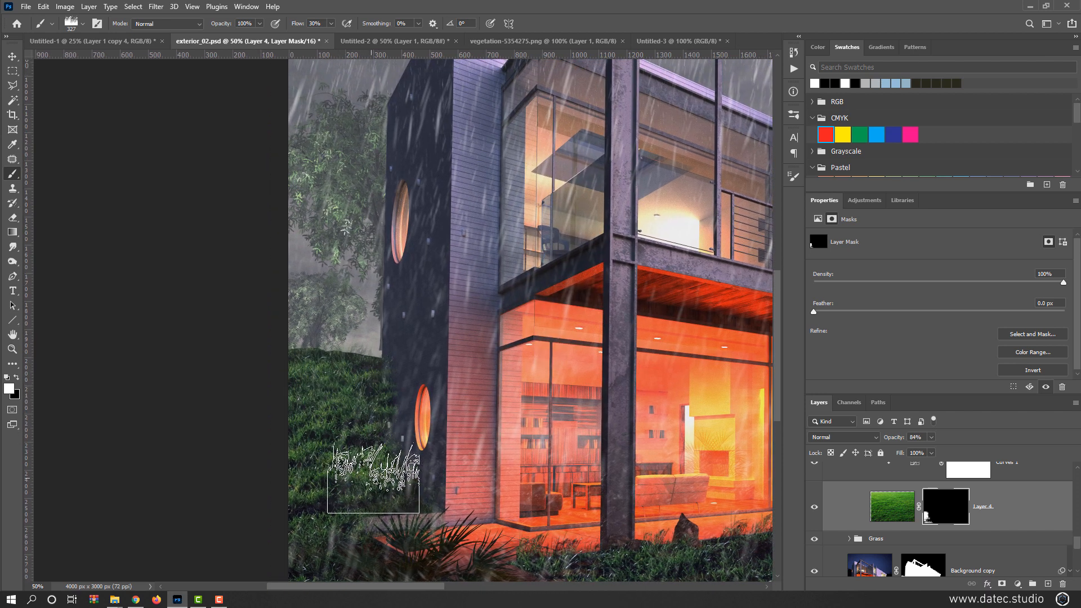
# Step: Paint black with the grass brush turned to 90° at 191 px to trim the grass along the house's left wall
pyautogui.press('x')
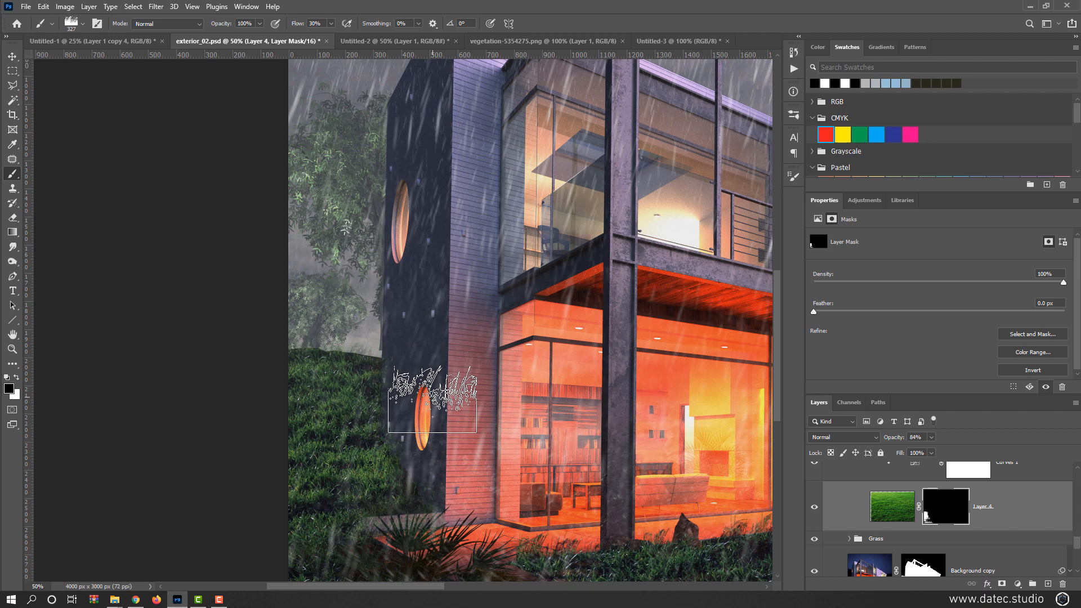
pyautogui.rightClick(438, 397)
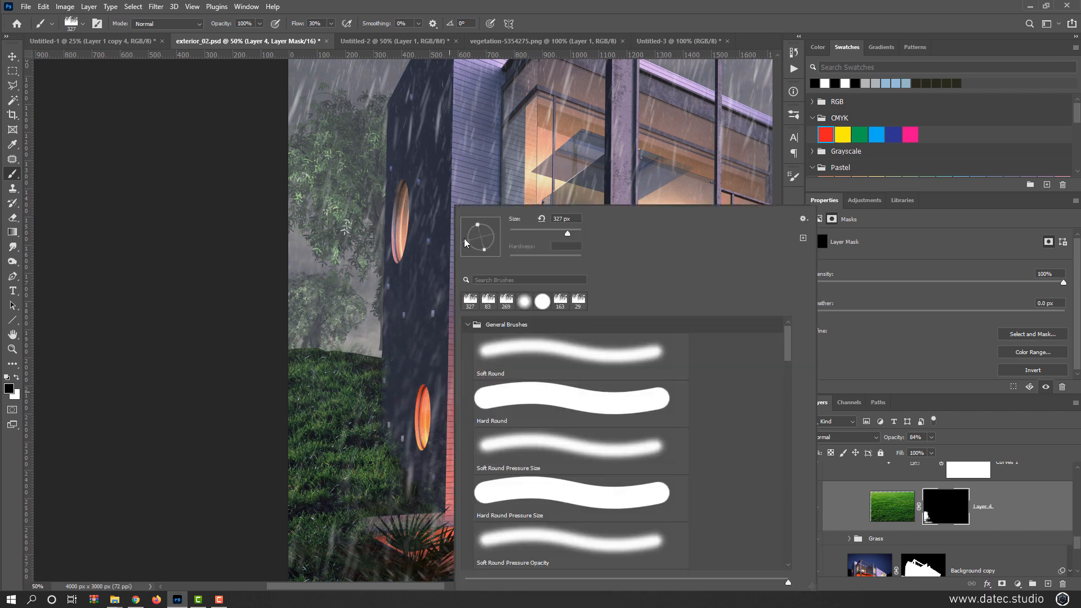
pyautogui.moveTo(476, 254); pyautogui.dragTo(480, 256)
pyautogui.click(482, 224)
pyautogui.click(504, 6)
pyautogui.moveTo(419, 401); pyautogui.dragTo(396, 401)
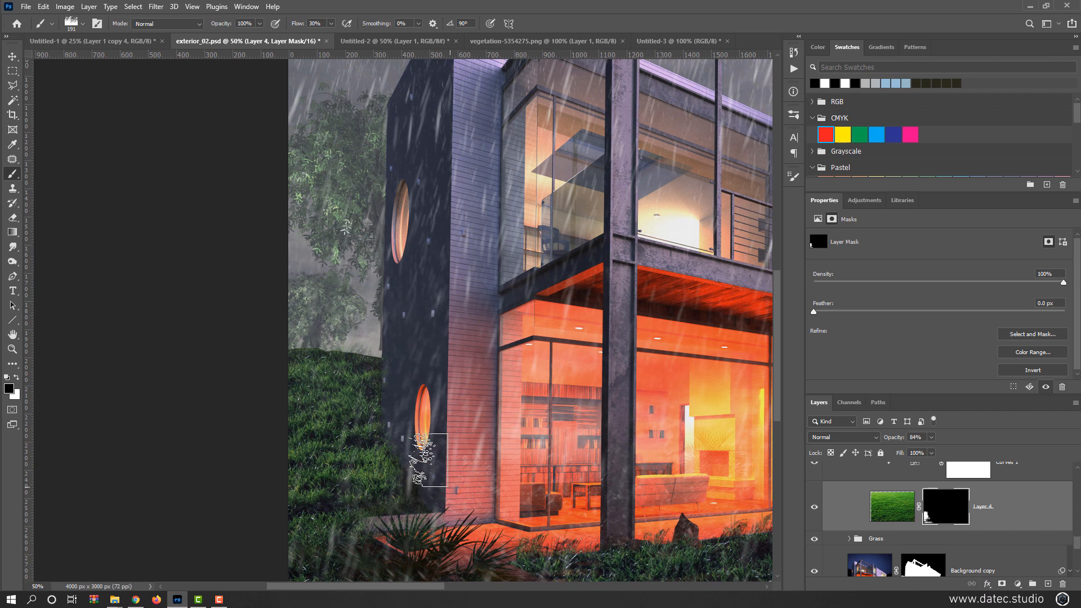
pyautogui.scroll(-2, 431, 535)
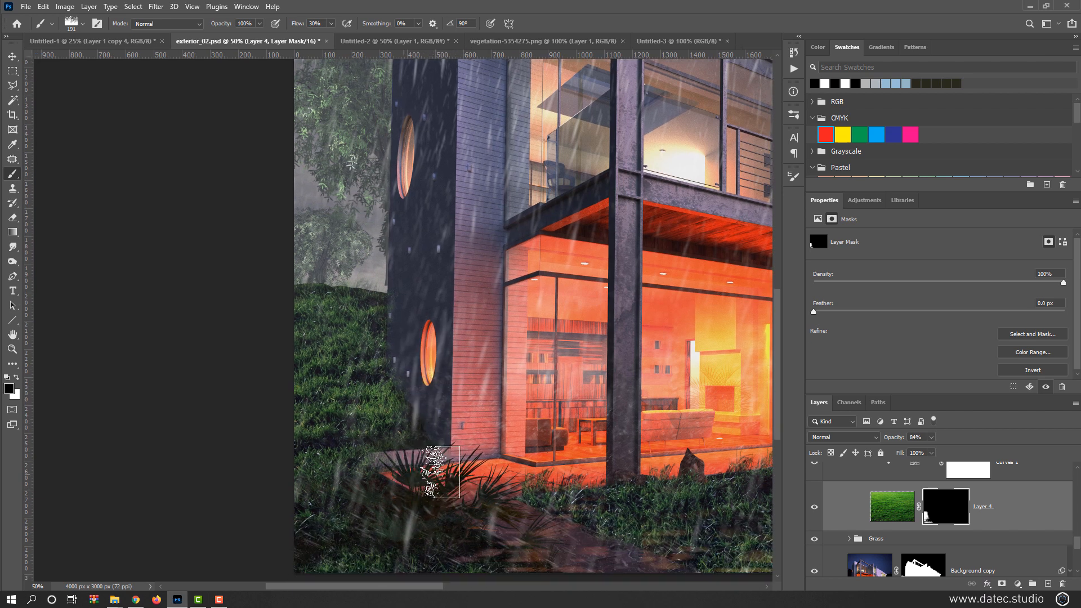
pyautogui.scroll(-2, 472, 489)
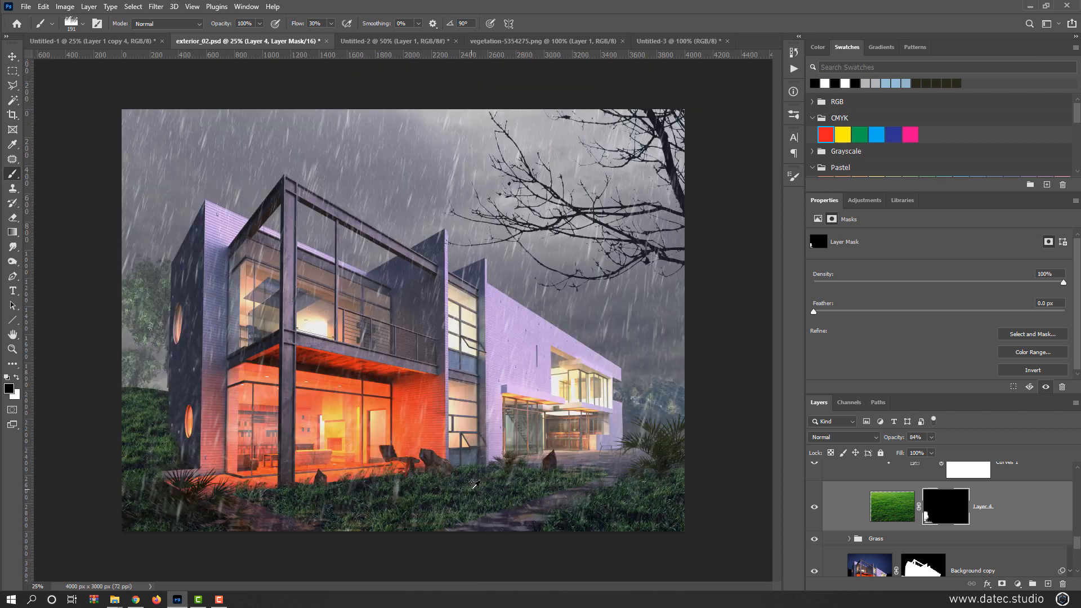
# Step: Collapse the Grass_Left group and select it
pyautogui.scroll(5, 852, 508)
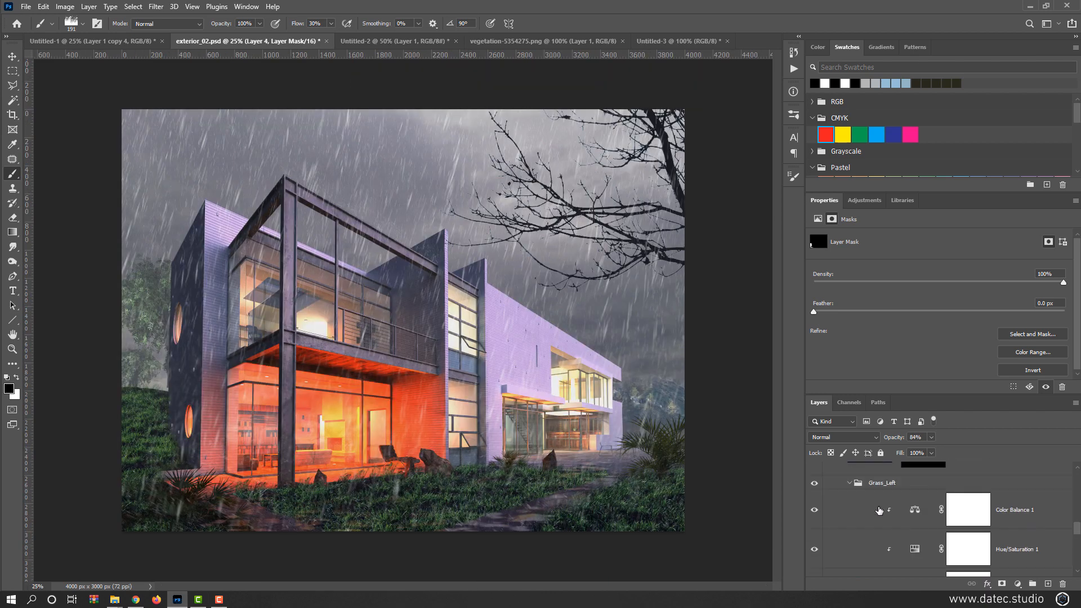
pyautogui.click(849, 555)
pyautogui.scroll(-3, 839, 545)
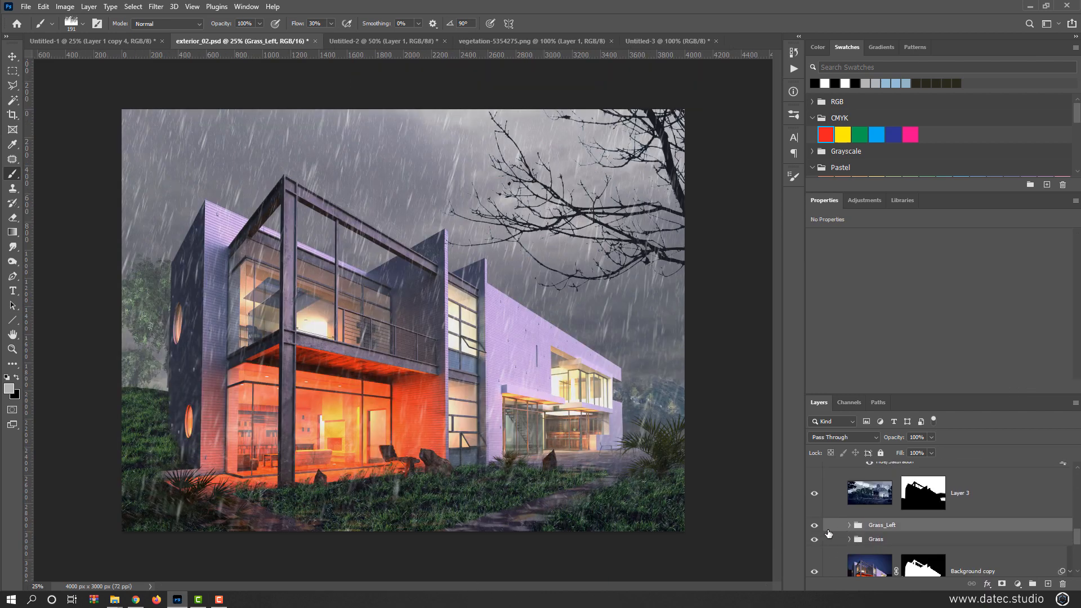